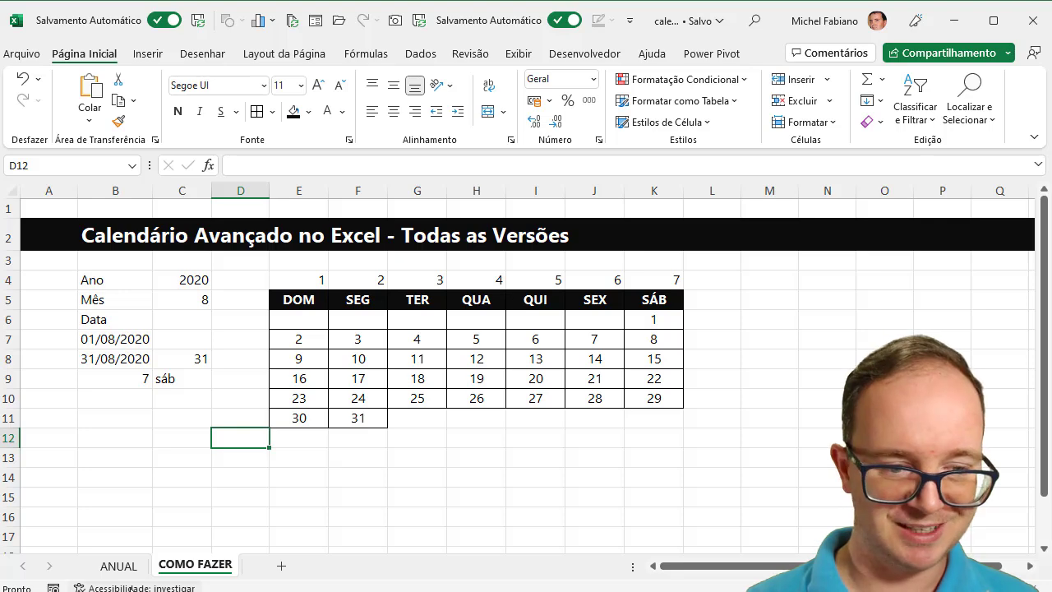
Switch to the ANUAL sheet, raise the year once, collapse the ribbon and zoom out
{"action": "left_click", "coordinate": [118, 566]}
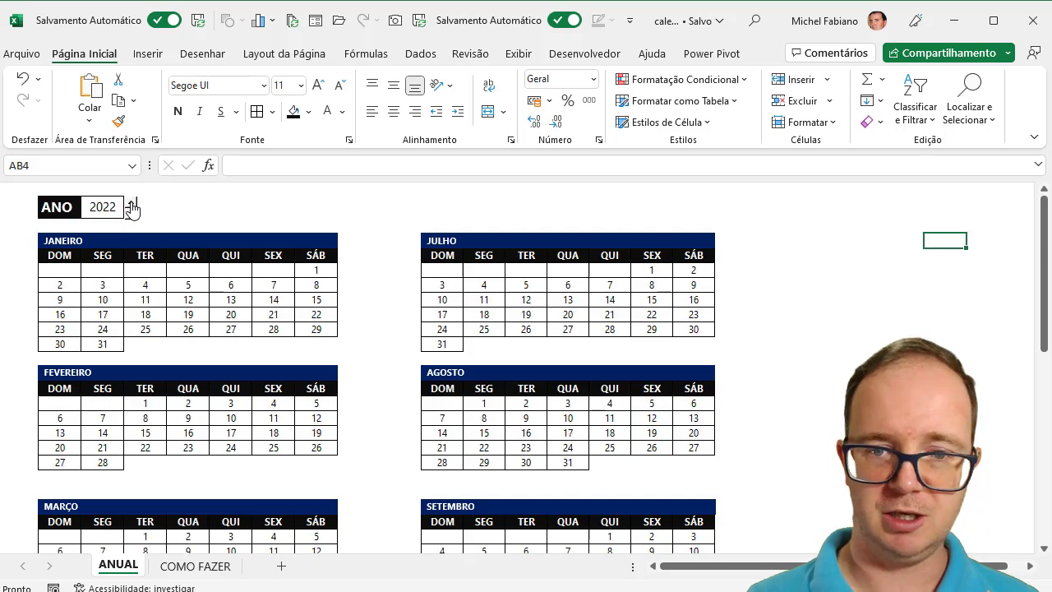
{"action": "left_click", "coordinate": [130, 203]}
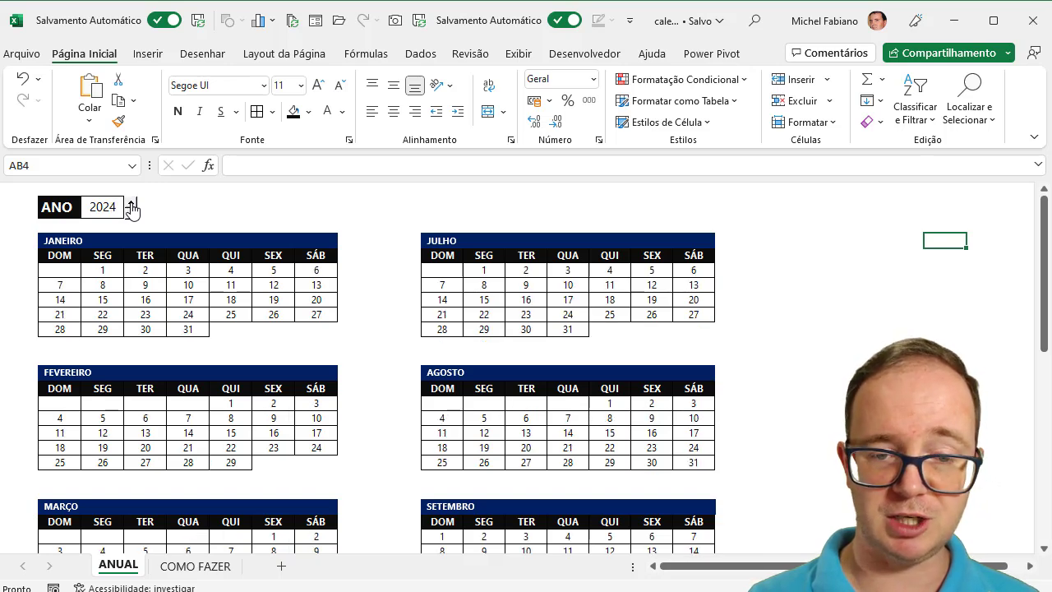
{"action": "double_click", "coordinate": [107, 57]}
{"action": "scroll", "coordinate": [527, 329], "scroll_direction": "down", "scroll_amount": 1}
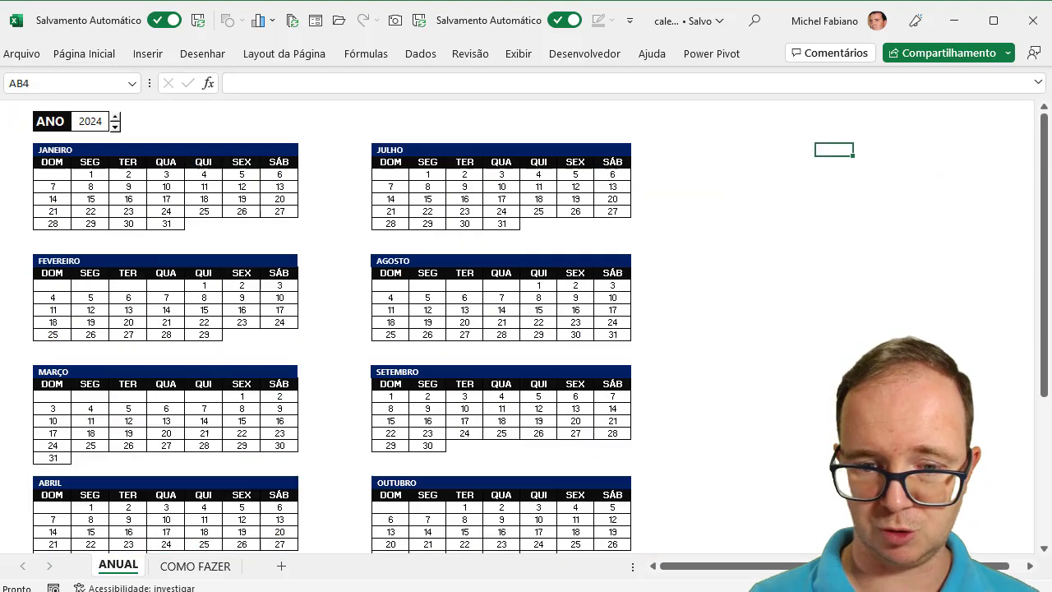
{"action": "scroll", "coordinate": [526, 329], "scroll_direction": "down", "scroll_amount": 1}
{"action": "scroll", "coordinate": [526, 328], "scroll_direction": "down", "scroll_amount": 1}
{"action": "scroll", "coordinate": [526, 329], "scroll_direction": "down", "scroll_amount": 1}
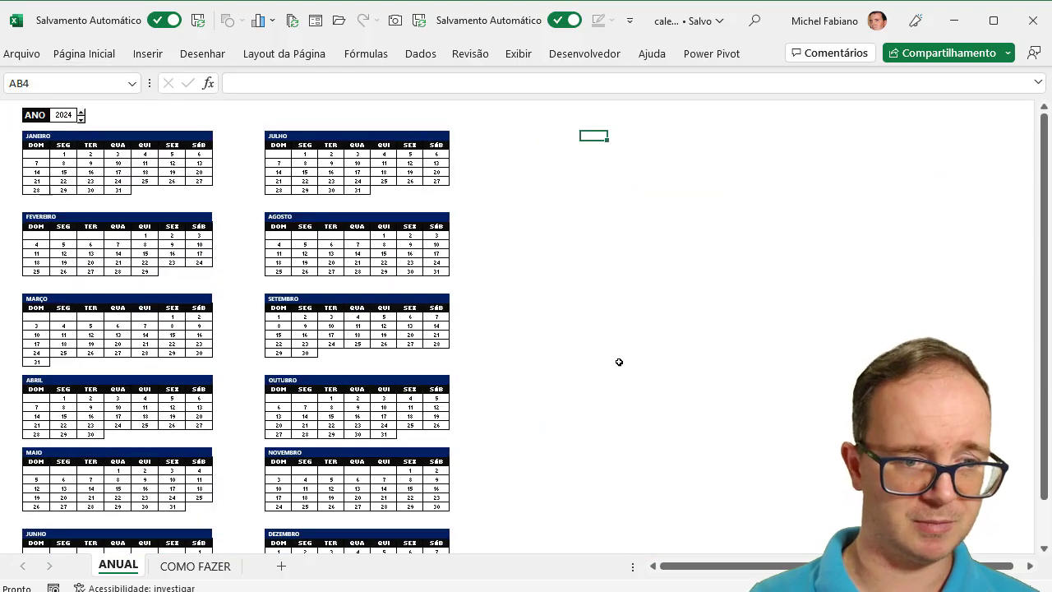
Step the calendar year up and back down until all twelve calendars show 2021
{"action": "left_click", "coordinate": [83, 118]}
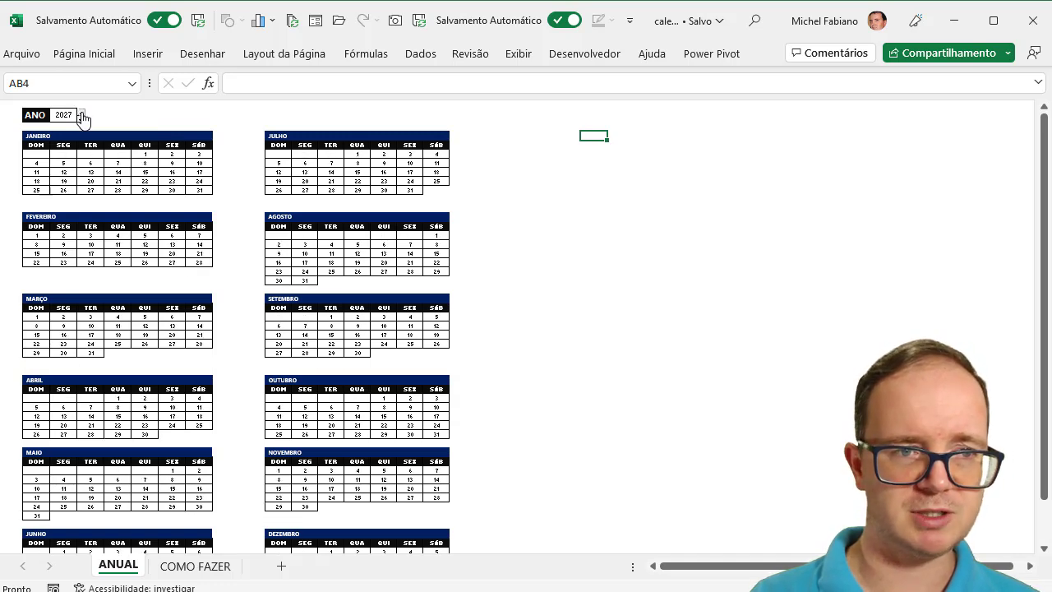
{"action": "left_click", "coordinate": [82, 117]}
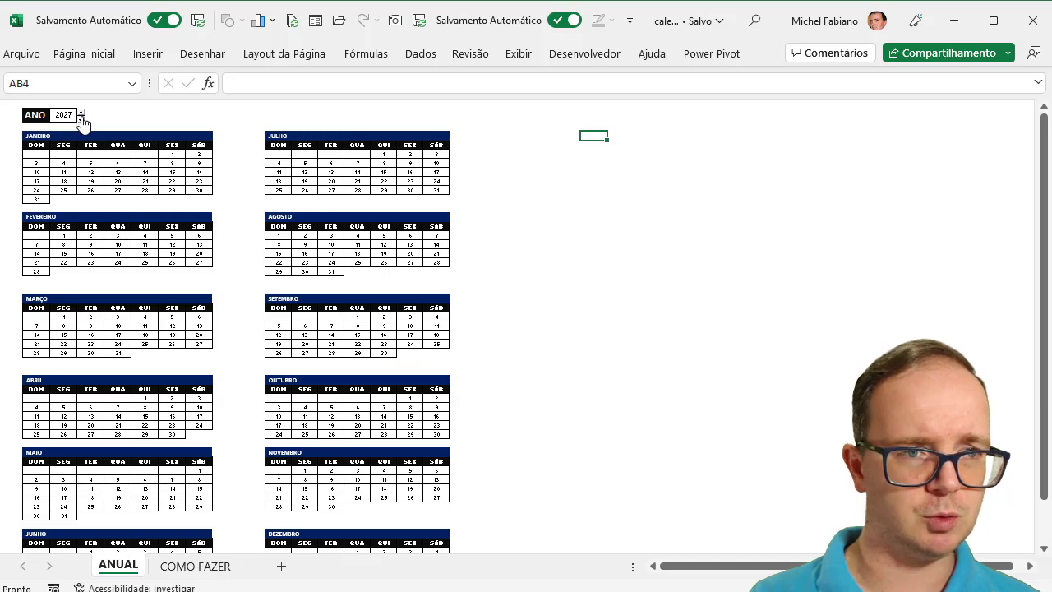
{"action": "left_click", "coordinate": [81, 118]}
{"action": "left_click", "coordinate": [81, 119]}
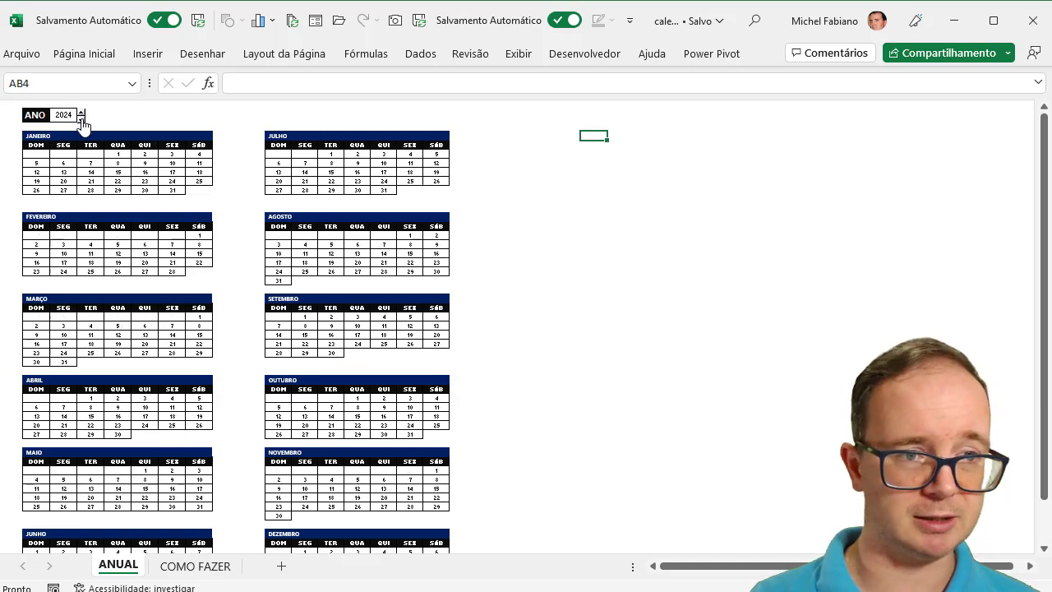
{"action": "left_click", "coordinate": [82, 119]}
{"action": "left_click", "coordinate": [82, 119]}
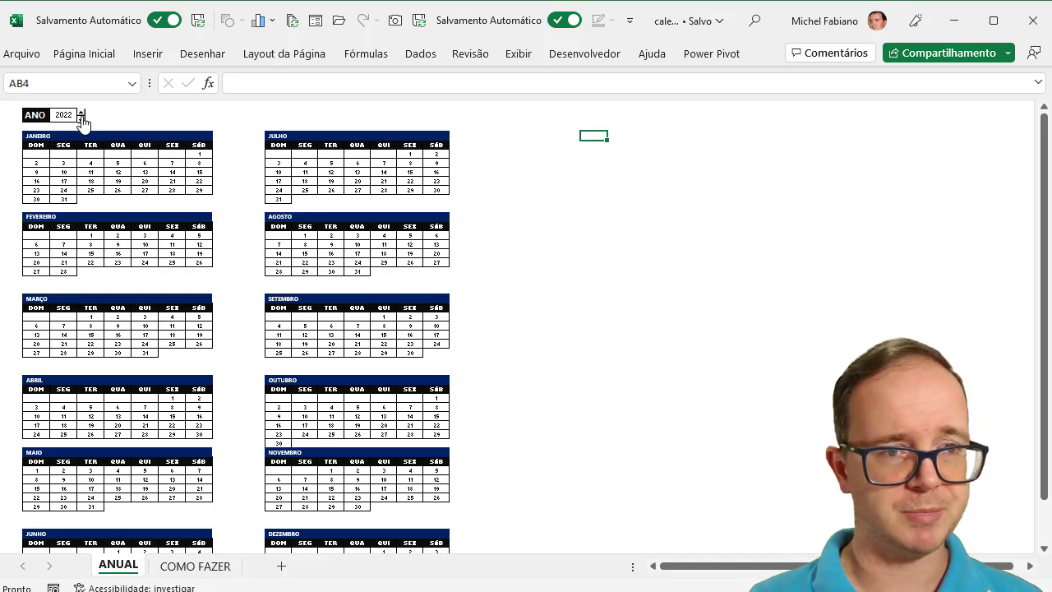
{"action": "left_click", "coordinate": [562, 175]}
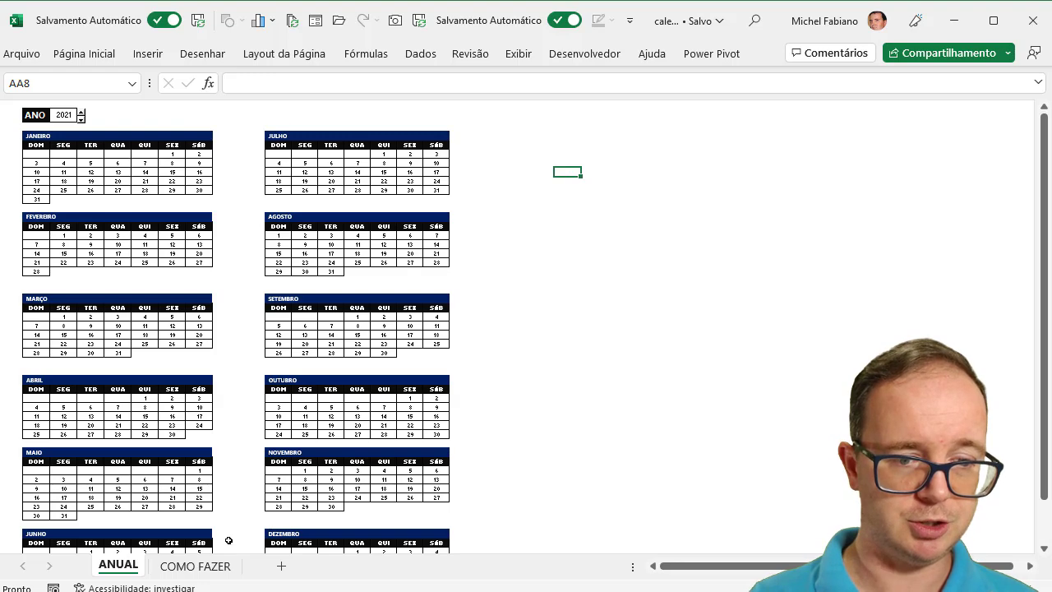
Return to the COMO FAZER sheet's August 2020 grid and deselect by clicking an empty cell
{"action": "left_click", "coordinate": [204, 567]}
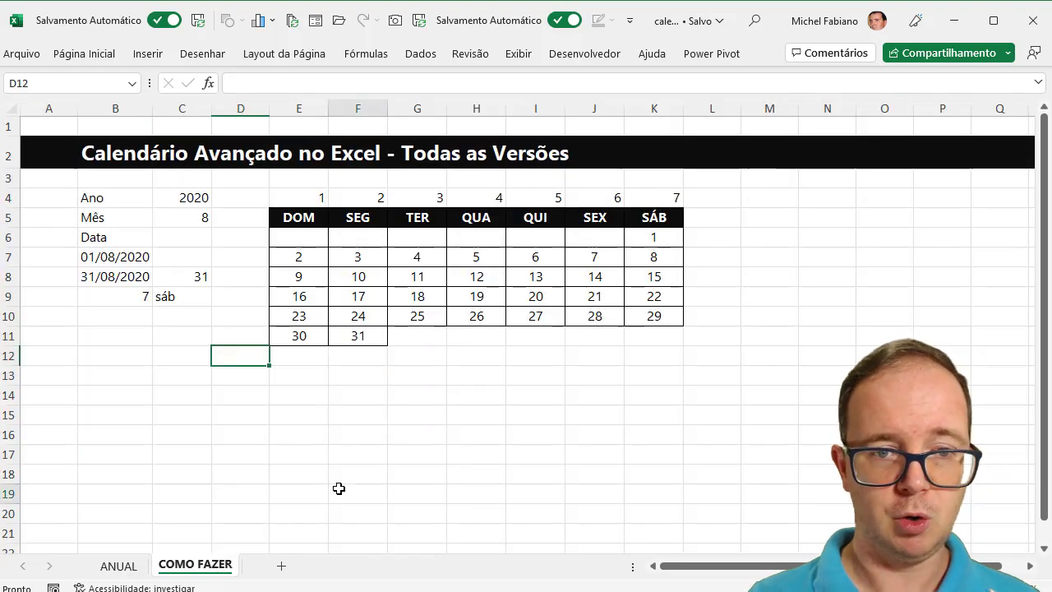
{"action": "left_click", "coordinate": [338, 490]}
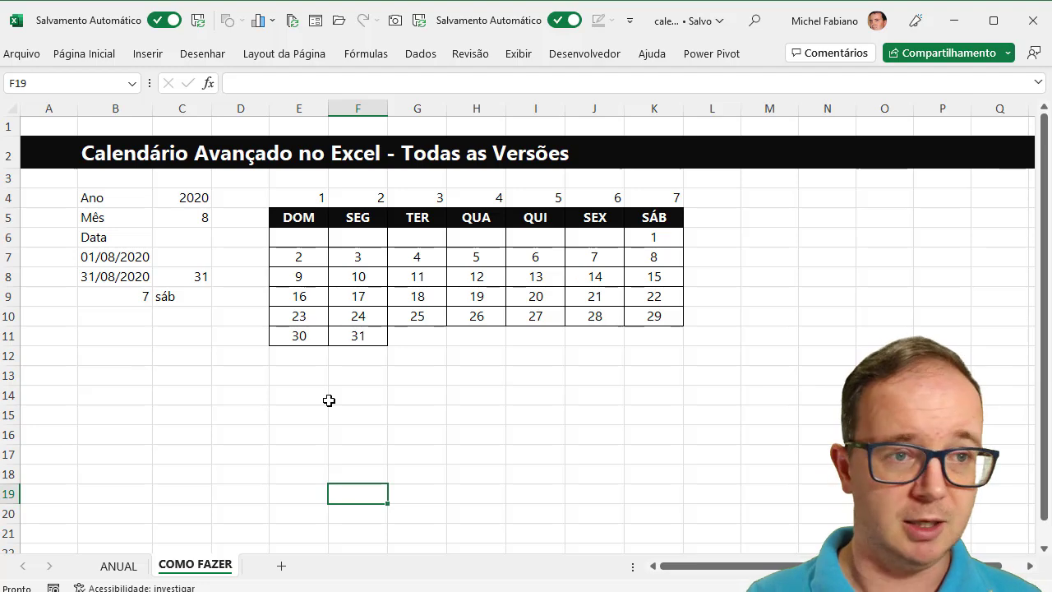
Search templates for 'calendário' and create a workbook from 'Calendário de qualquer ano (um mês por guia)'
{"action": "left_click", "coordinate": [38, 54]}
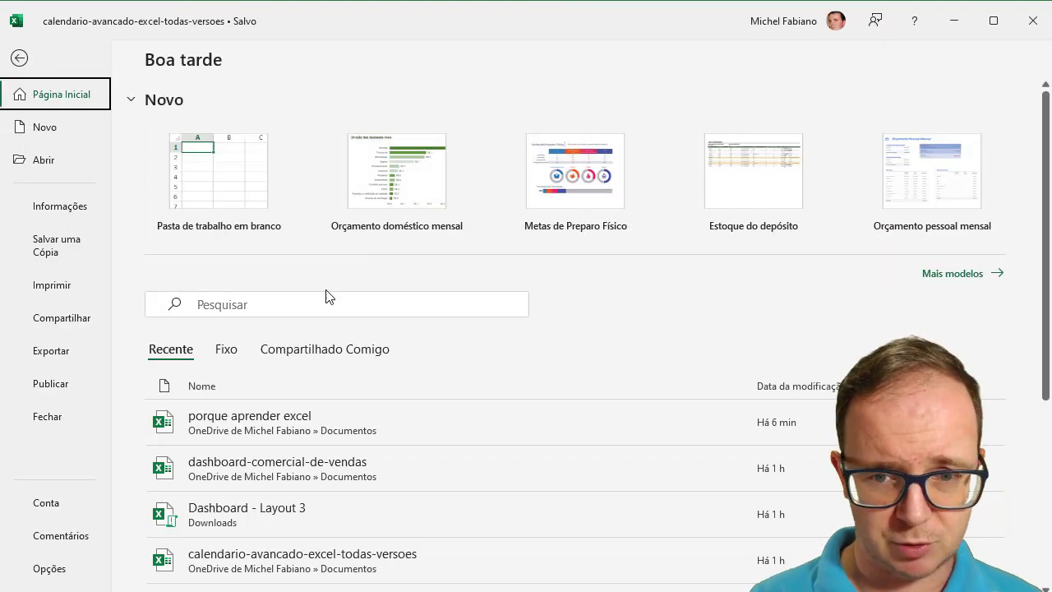
{"action": "left_click", "coordinate": [954, 274]}
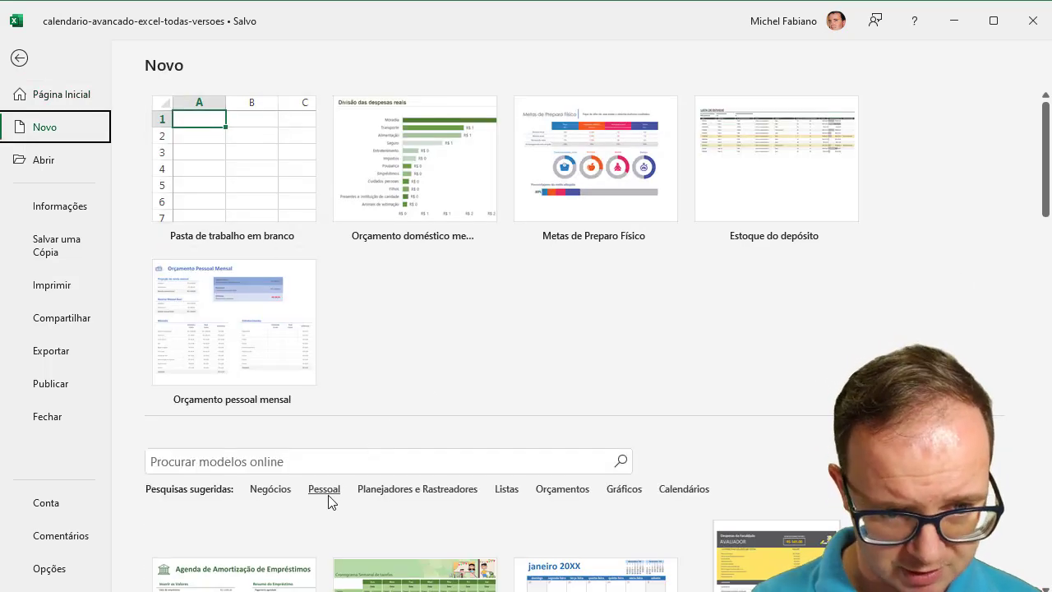
{"action": "left_click", "coordinate": [324, 469]}
{"action": "type", "text": "calendário"}
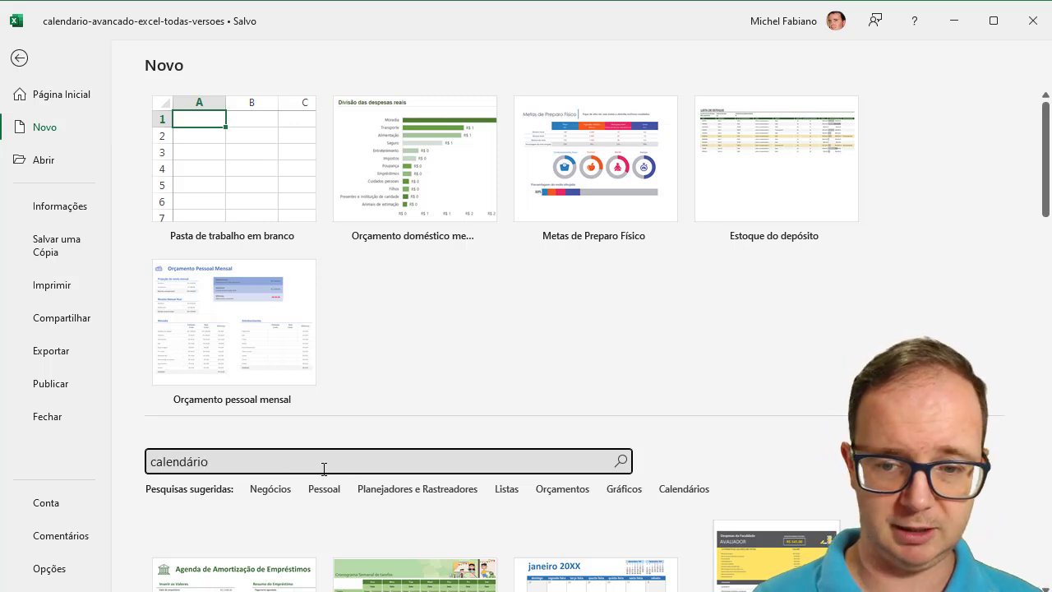
{"action": "key", "text": "Return"}
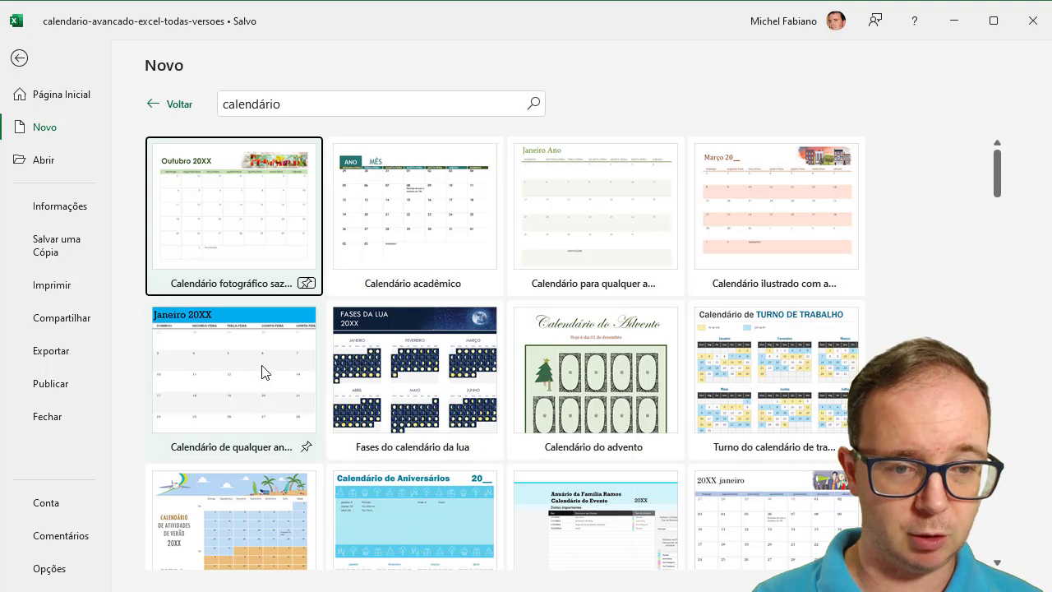
{"action": "left_click", "coordinate": [243, 375]}
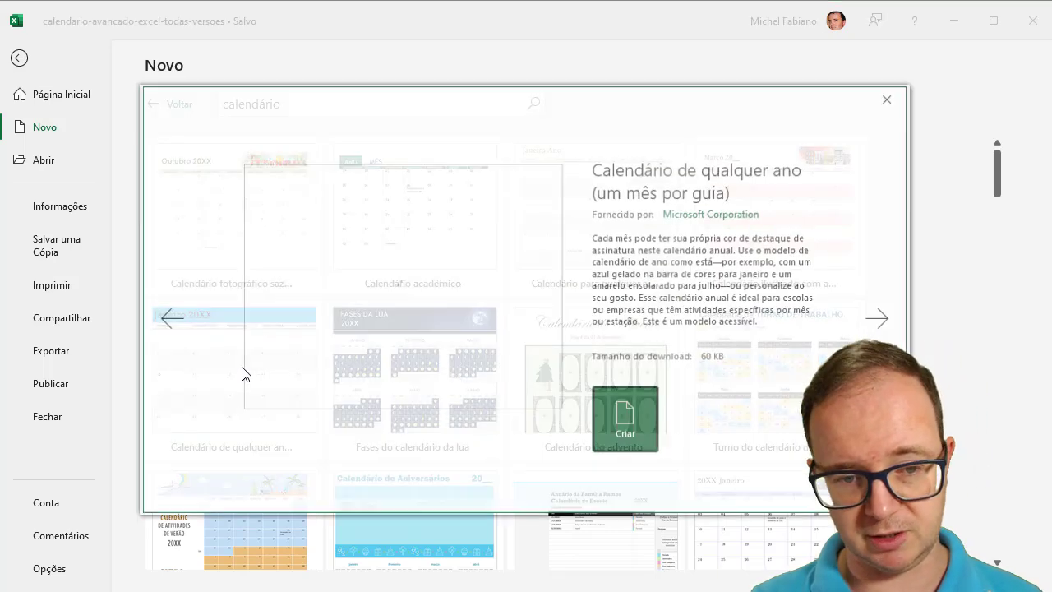
{"action": "left_click", "coordinate": [632, 433]}
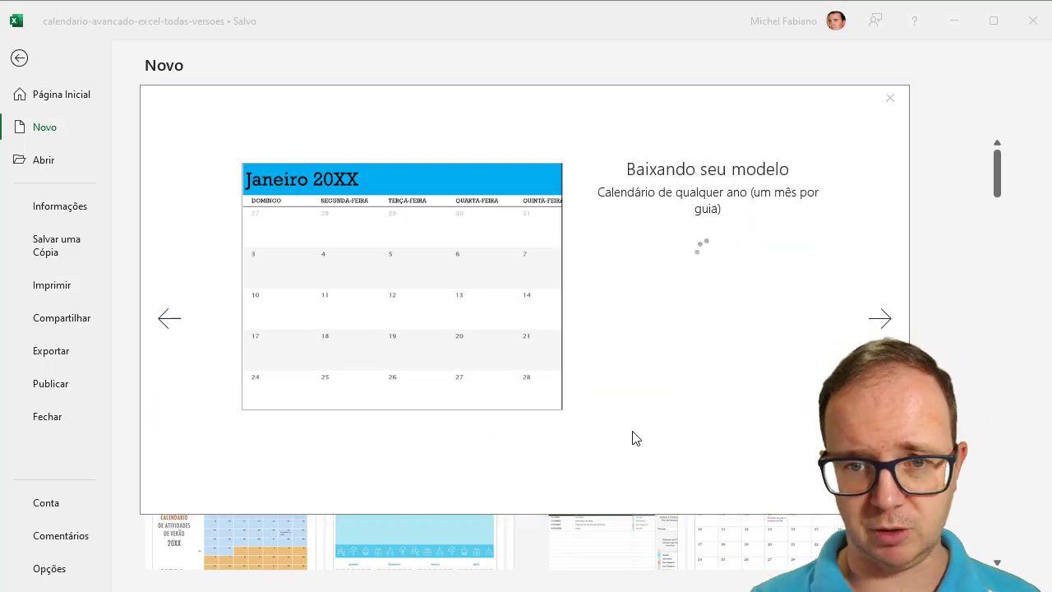
Inspect the template's month title and the context menus of two day cells
{"action": "left_click", "coordinate": [105, 176]}
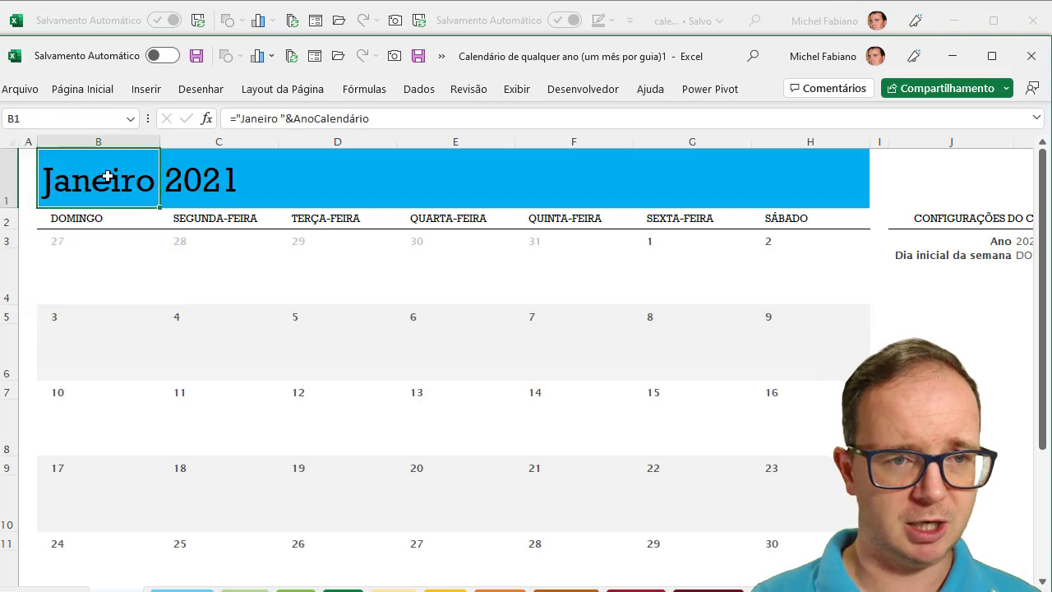
{"action": "left_click", "coordinate": [181, 179]}
{"action": "right_click", "coordinate": [214, 302]}
{"action": "key", "text": "Escape"}
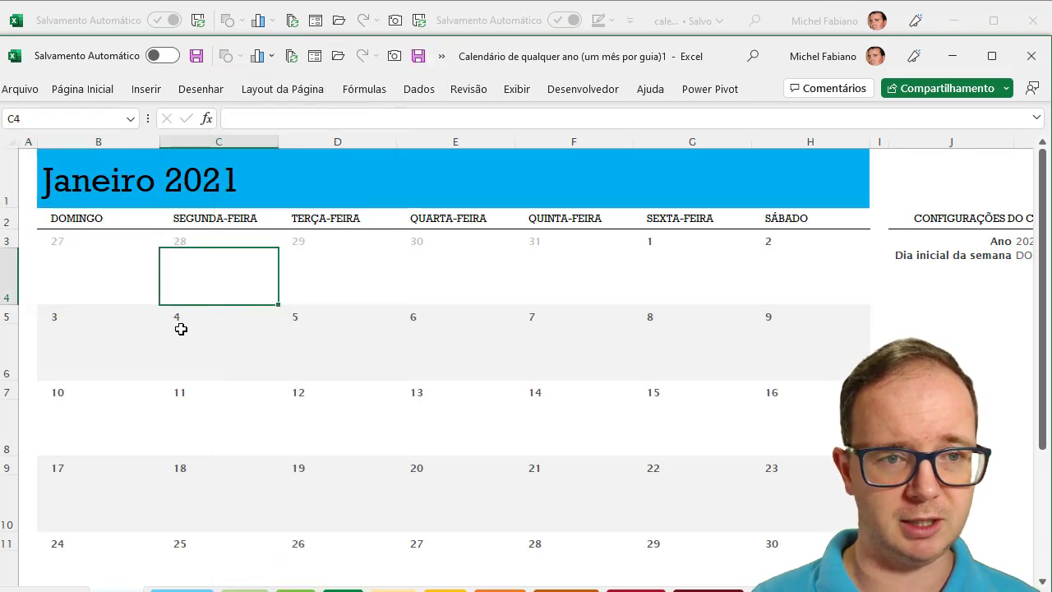
{"action": "right_click", "coordinate": [568, 338]}
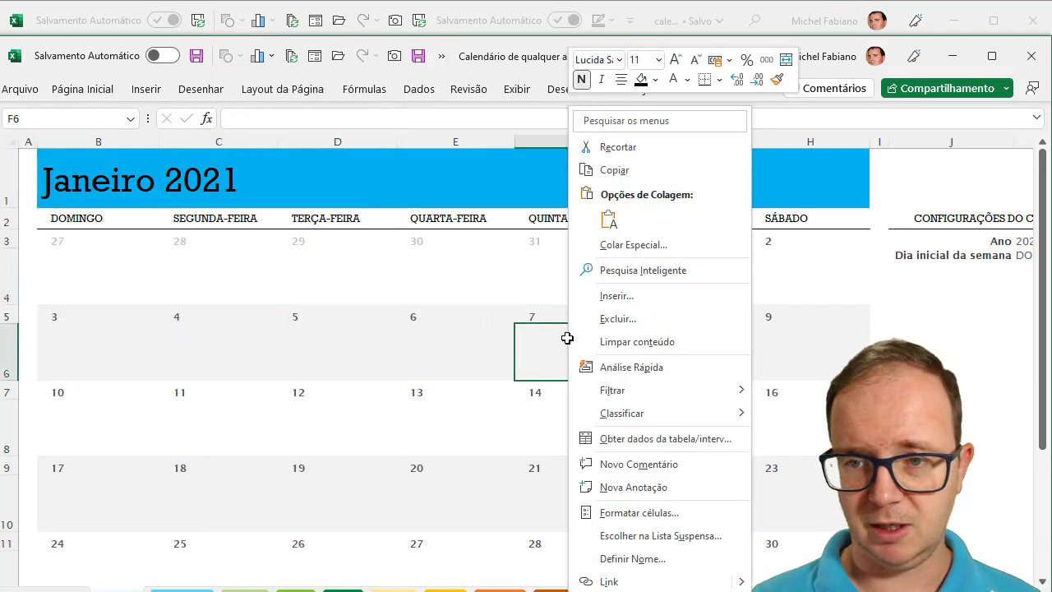
{"action": "key", "text": "Escape"}
Set the template's Ano cell to 2022, then to 2023
{"action": "left_click", "coordinate": [1024, 242]}
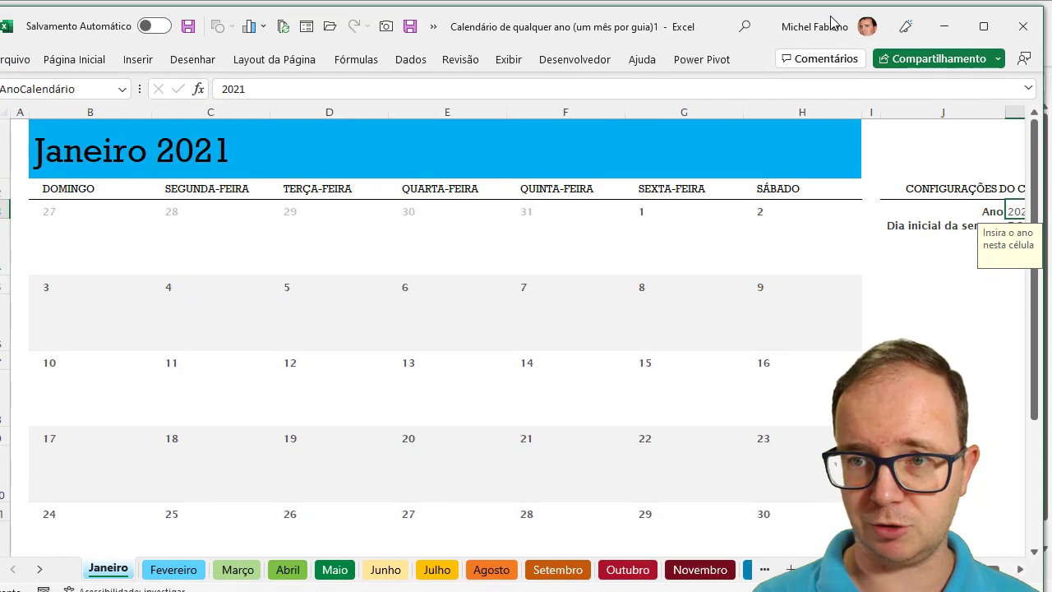
{"action": "scroll", "coordinate": [526, 329], "scroll_direction": "down", "scroll_amount": 1}
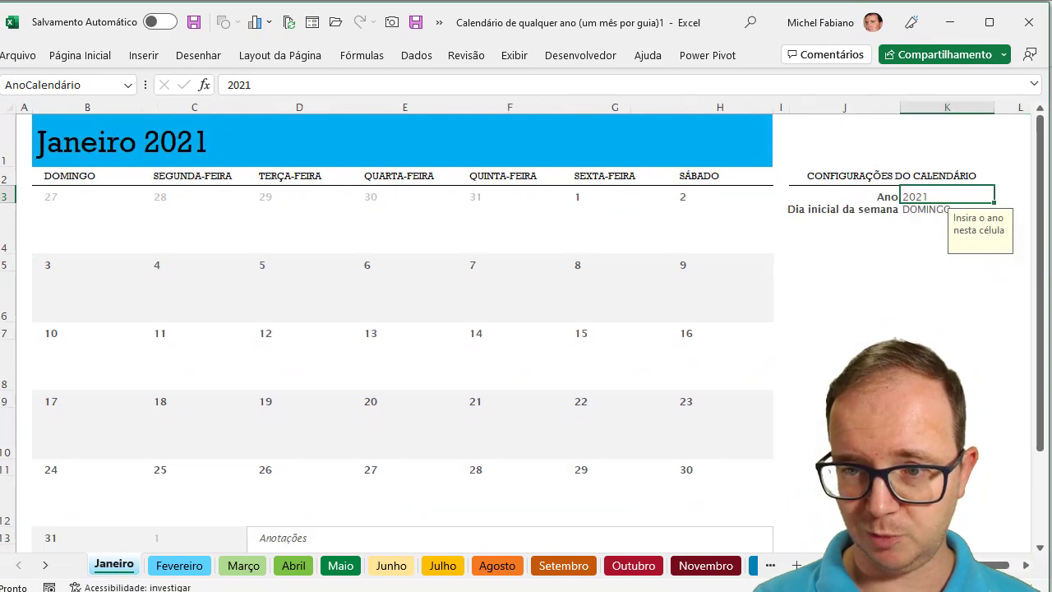
{"action": "type", "text": "202"}
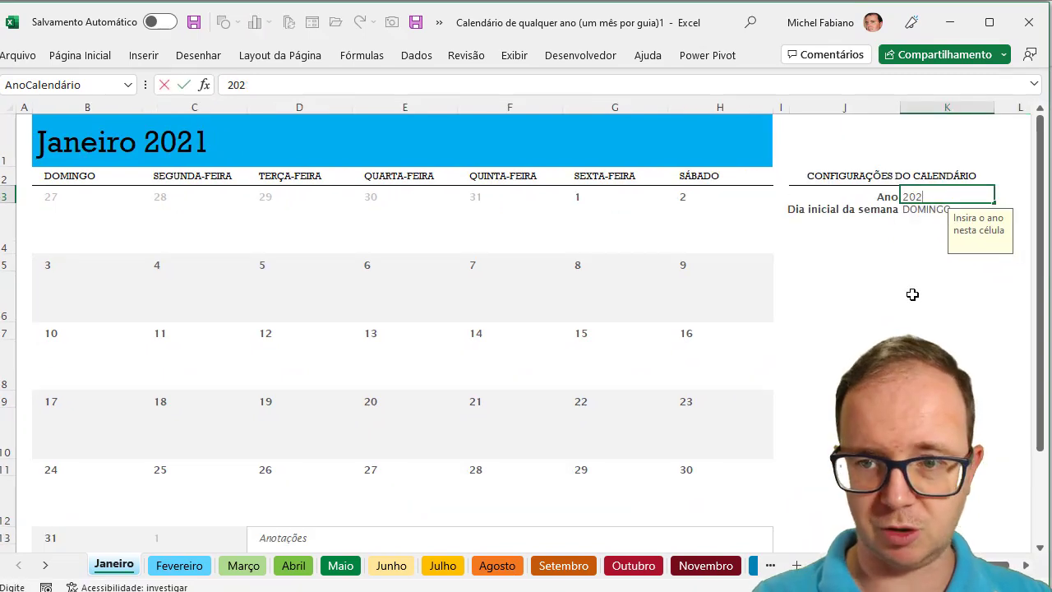
{"action": "key", "text": "Return"}
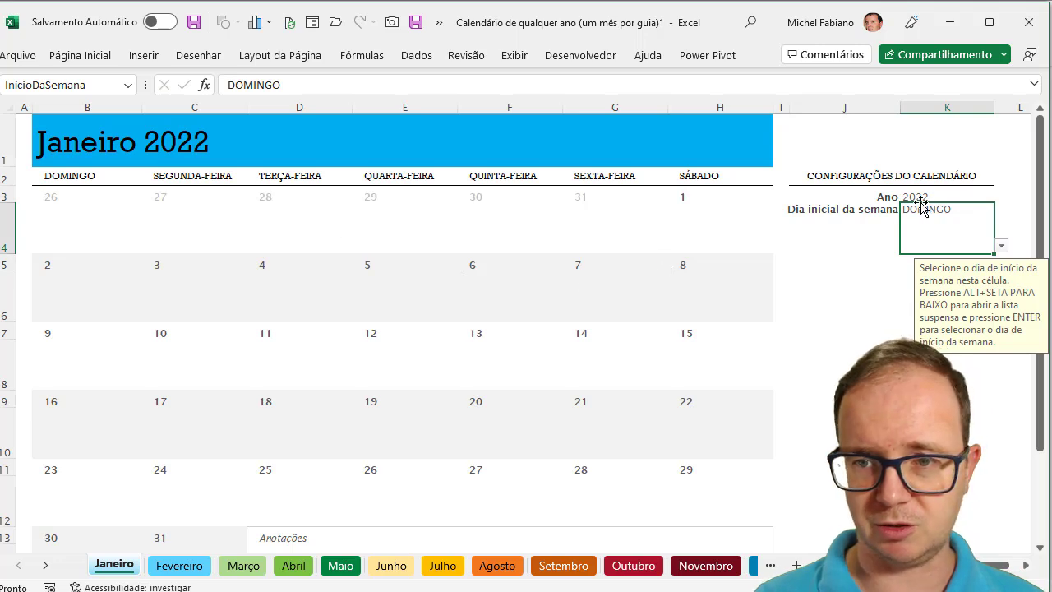
{"action": "left_click", "coordinate": [963, 196]}
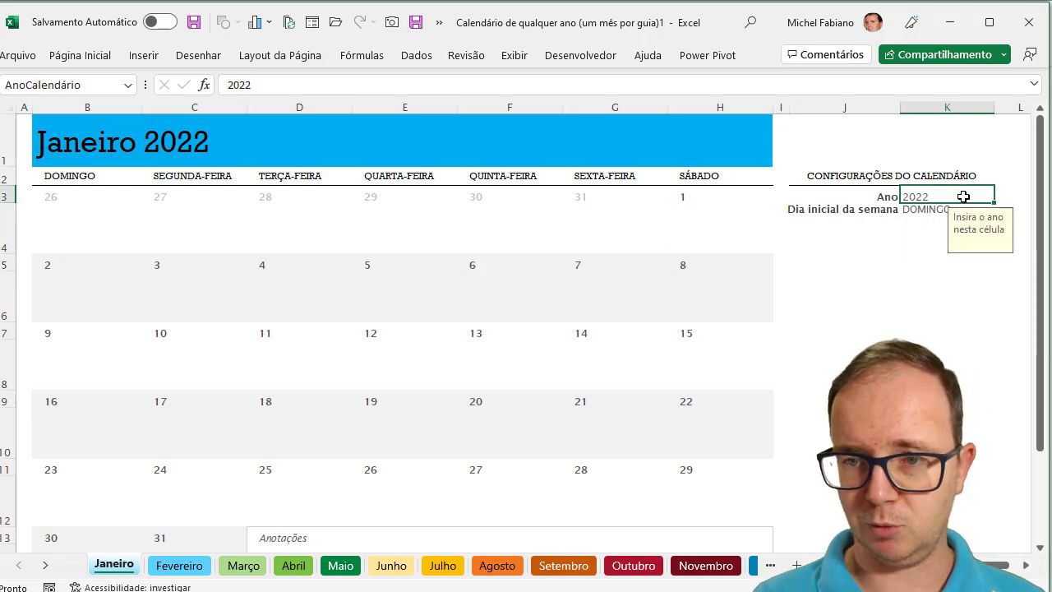
{"action": "type", "text": "20"}
{"action": "key", "text": "Return"}
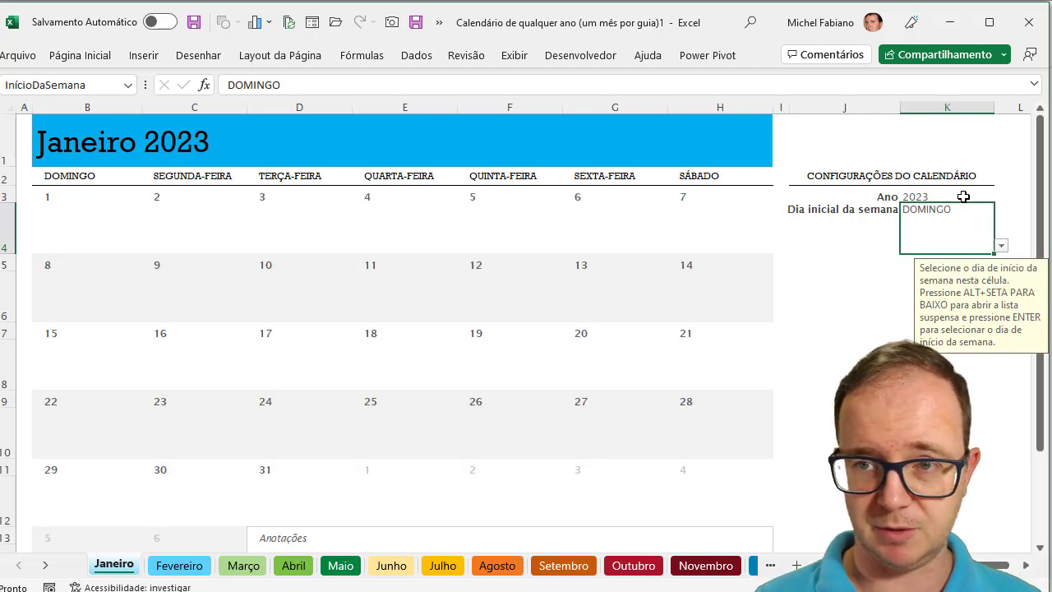
Close the template without saving, then set year 2021 in C4 and month 1 in C5
{"action": "left_click", "coordinate": [1038, 28]}
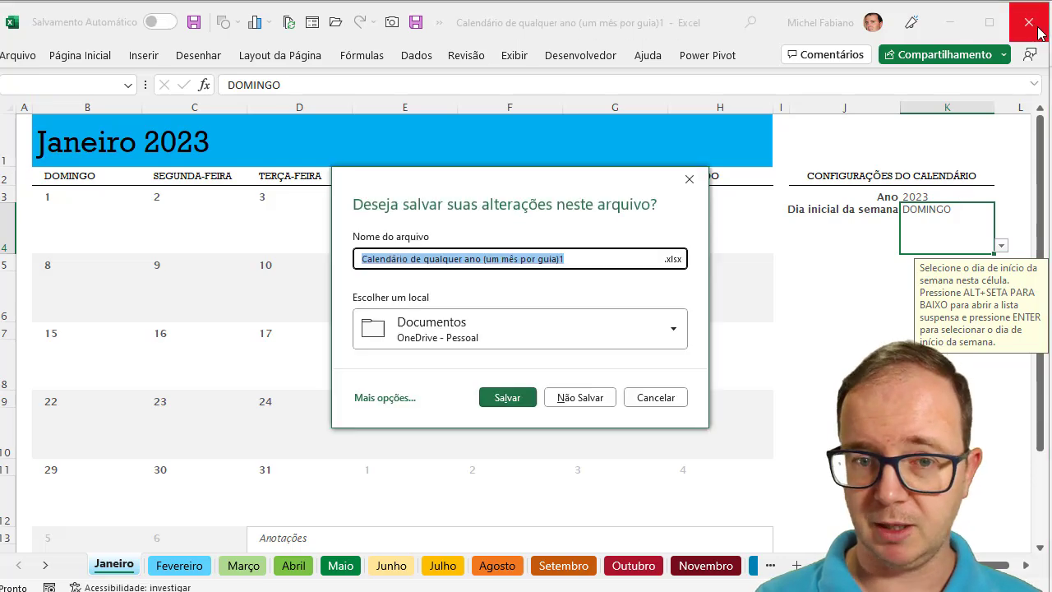
{"action": "left_click", "coordinate": [578, 399]}
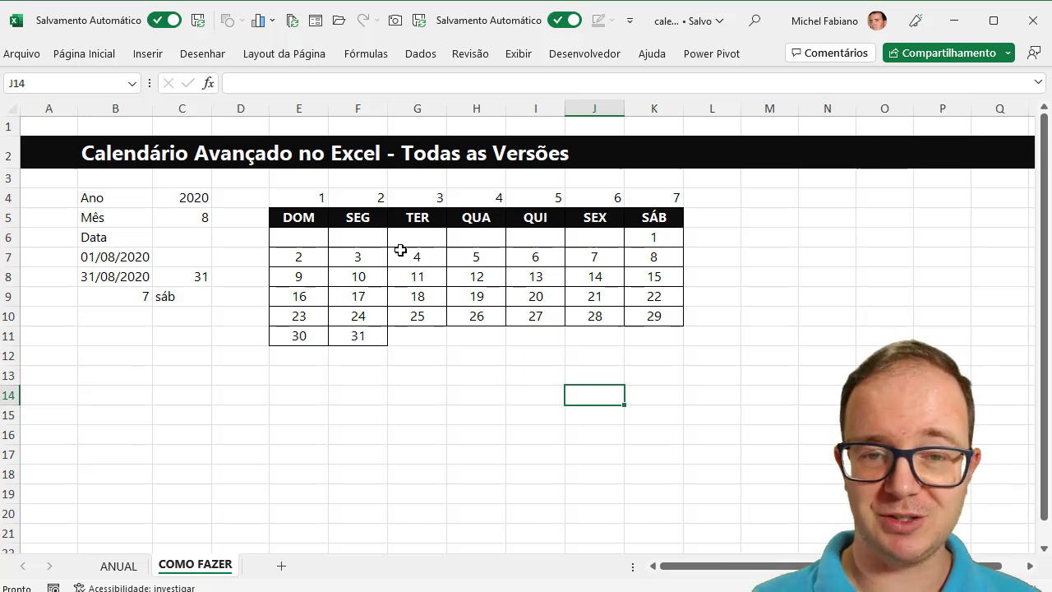
{"action": "left_click", "coordinate": [173, 199]}
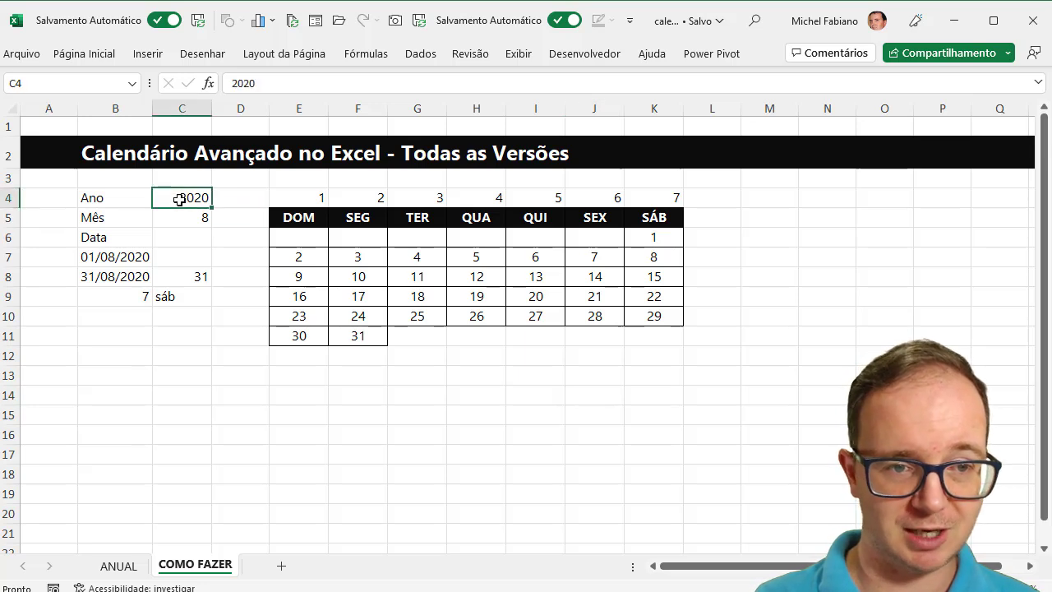
{"action": "type", "text": "202"}
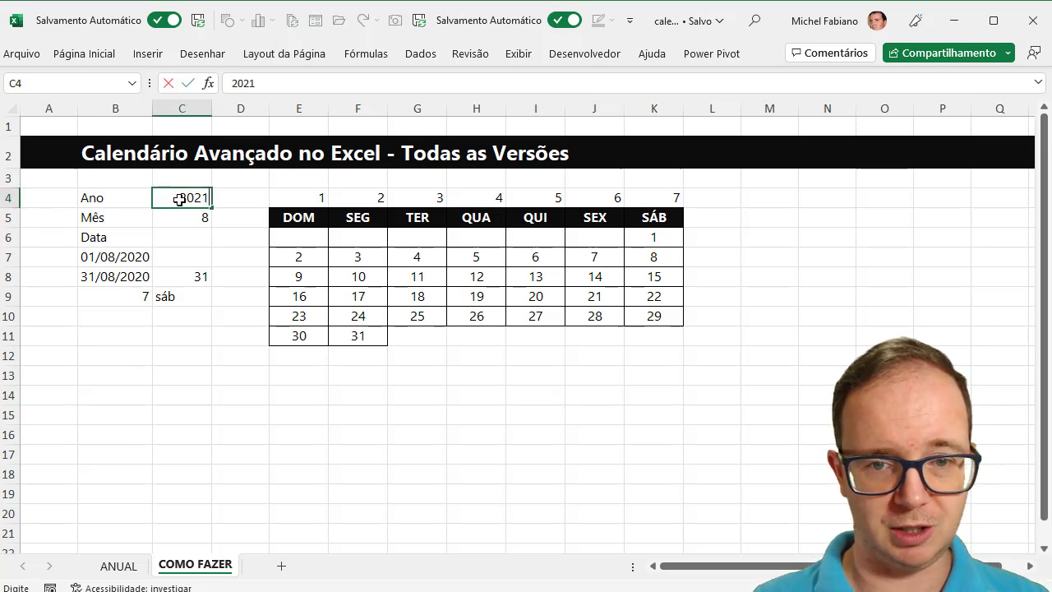
{"action": "key", "text": "Return"}
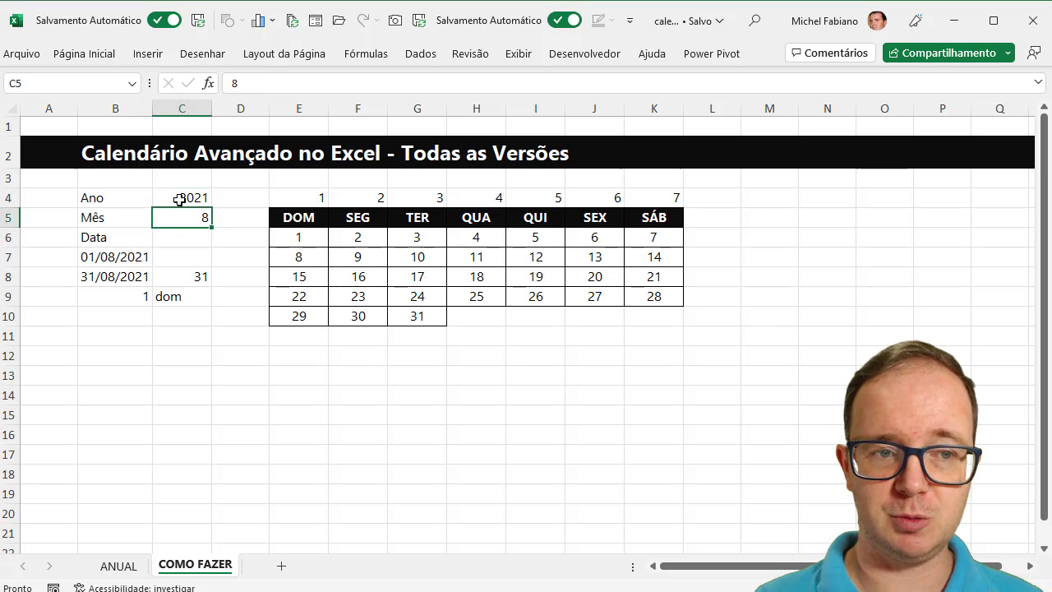
{"action": "type", "text": "1"}
{"action": "key", "text": "Return"}
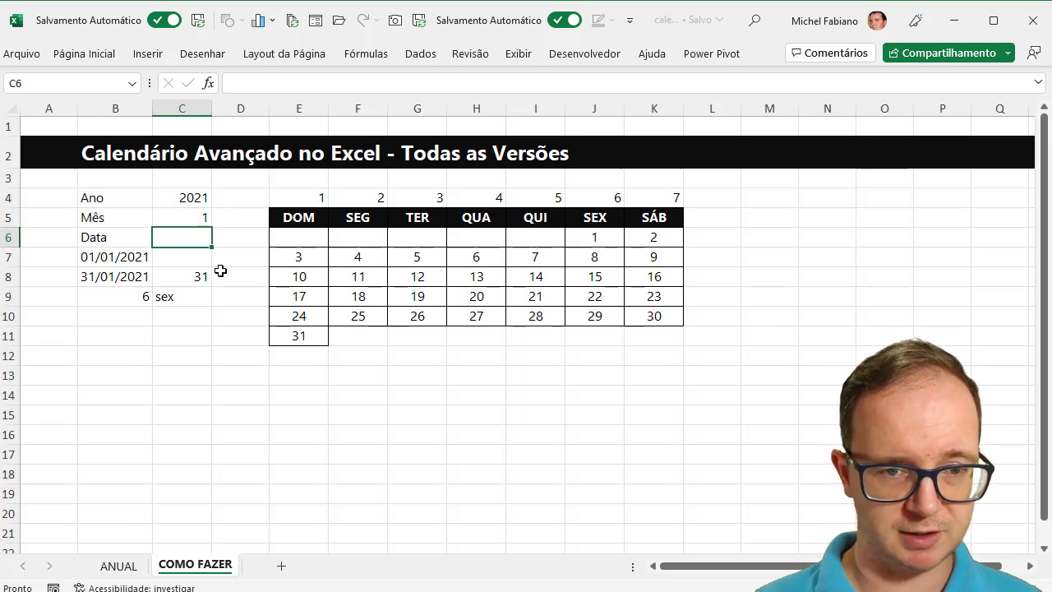
Add a new sheet with the label Ano in B2 and 2021 in C2
{"action": "left_click", "coordinate": [282, 565]}
{"action": "left_click", "coordinate": [110, 143]}
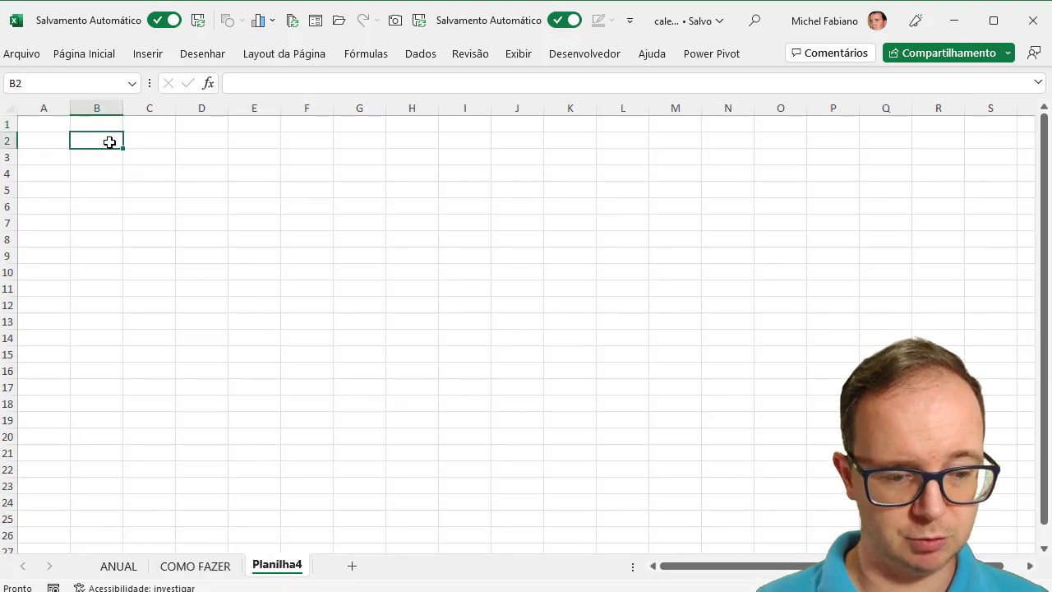
{"action": "type", "text": "Ano"}
{"action": "key", "text": "Return"}
{"action": "key", "text": "Right"}
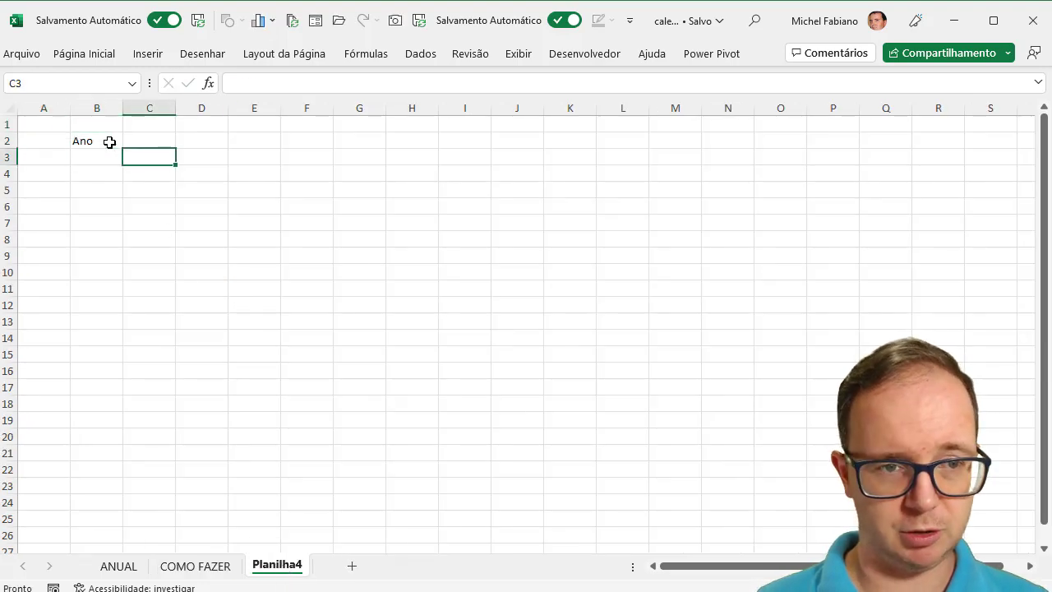
{"action": "key", "text": "Up"}
{"action": "type", "text": "202"}
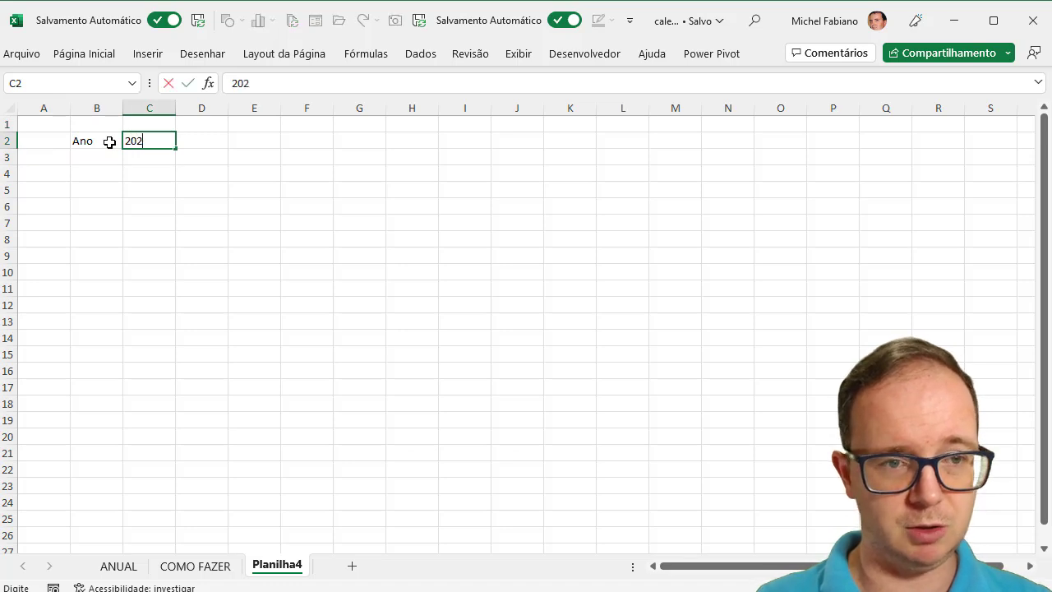
{"action": "type", "text": "1"}
{"action": "key", "text": "Return"}
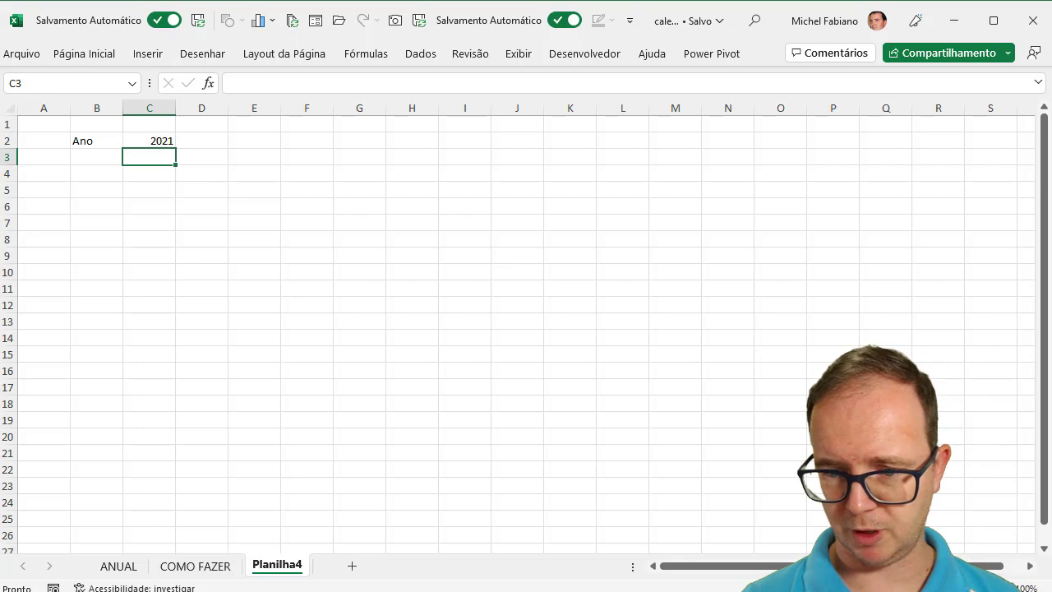
Zoom in on the sheet and narrow column A
{"action": "left_click", "coordinate": [1005, 588]}
{"action": "left_click", "coordinate": [1005, 588]}
{"action": "left_click", "coordinate": [1004, 588]}
{"action": "left_click", "coordinate": [1005, 588]}
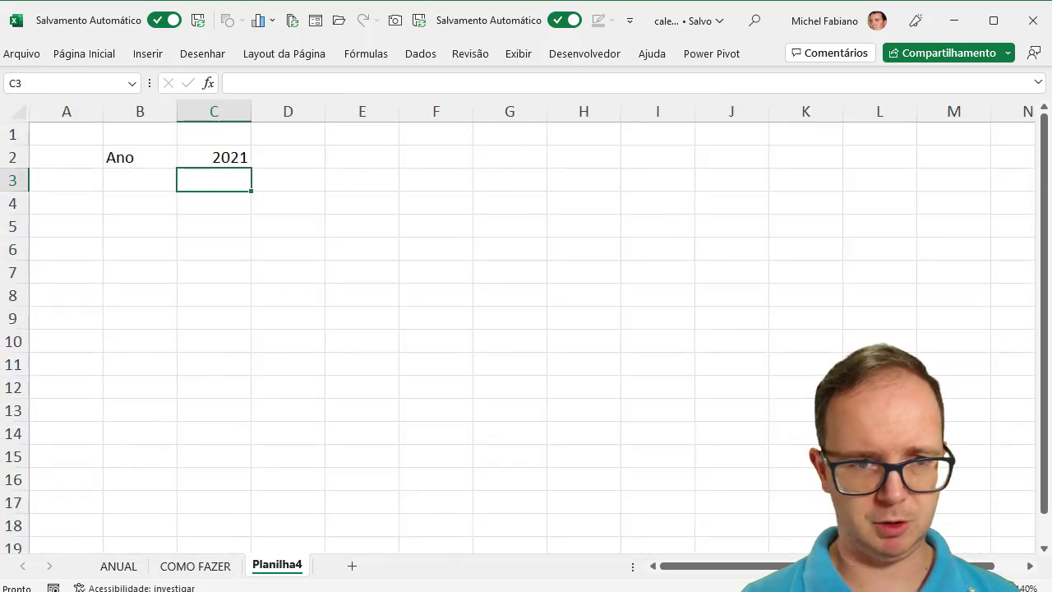
{"action": "left_click", "coordinate": [1004, 588]}
{"action": "left_click", "coordinate": [1005, 588]}
{"action": "left_click", "coordinate": [1005, 587]}
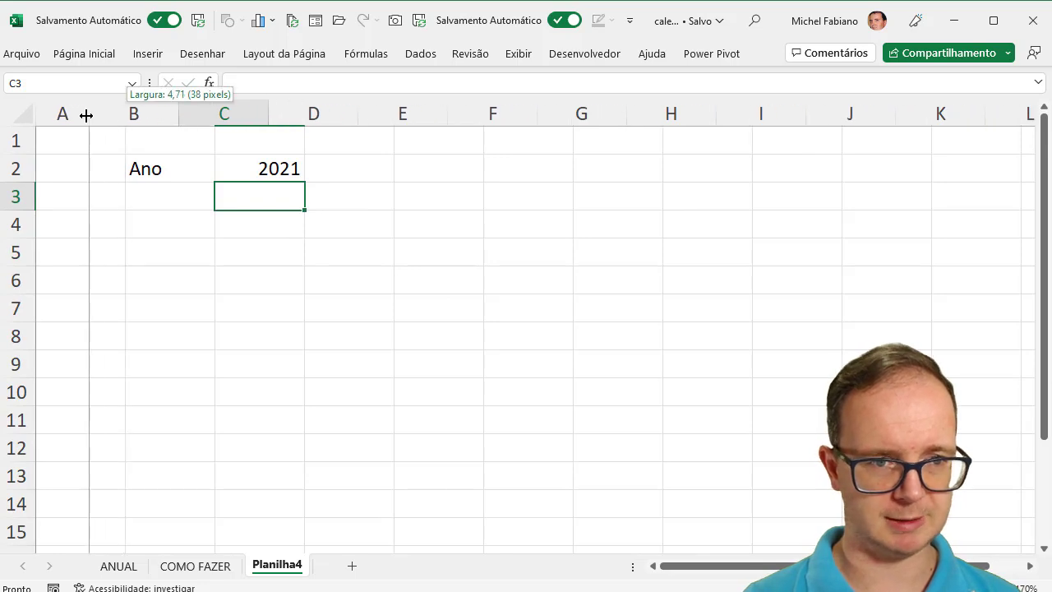
{"action": "left_click_drag", "start_coordinate": [128, 120], "coordinate": [76, 120]}
Enter the label Data de Início in B3 and widen column B to fit it
{"action": "left_click", "coordinate": [132, 193]}
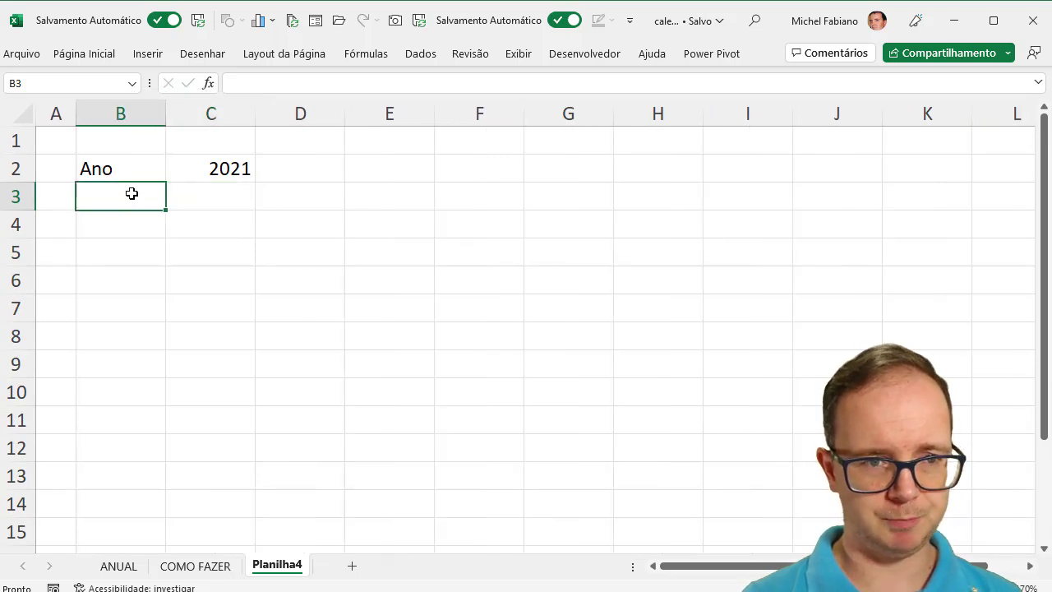
{"action": "type", "text": "Data de"}
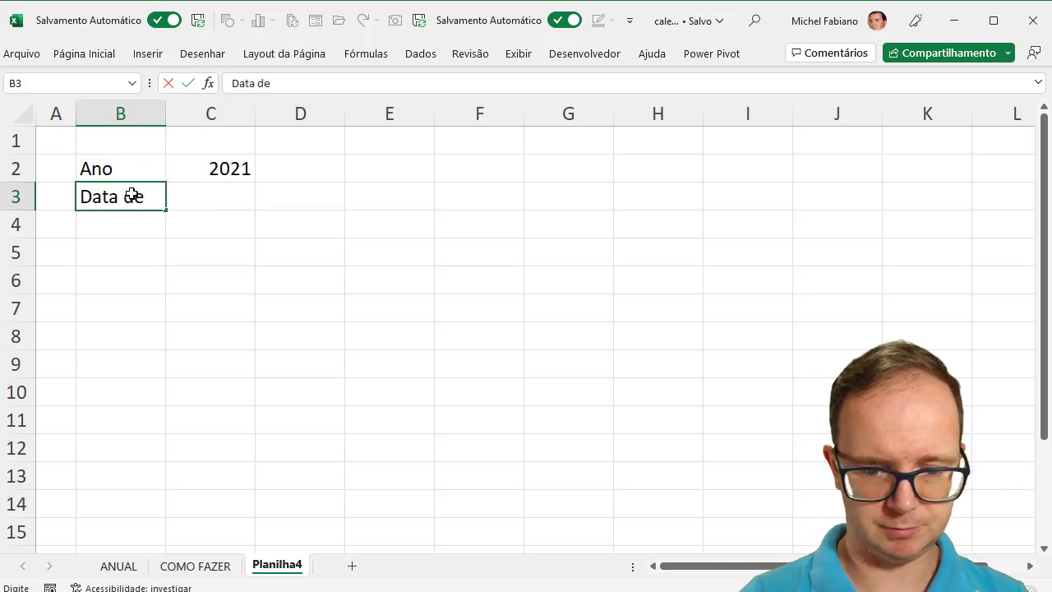
{"action": "type", "text": "Início"}
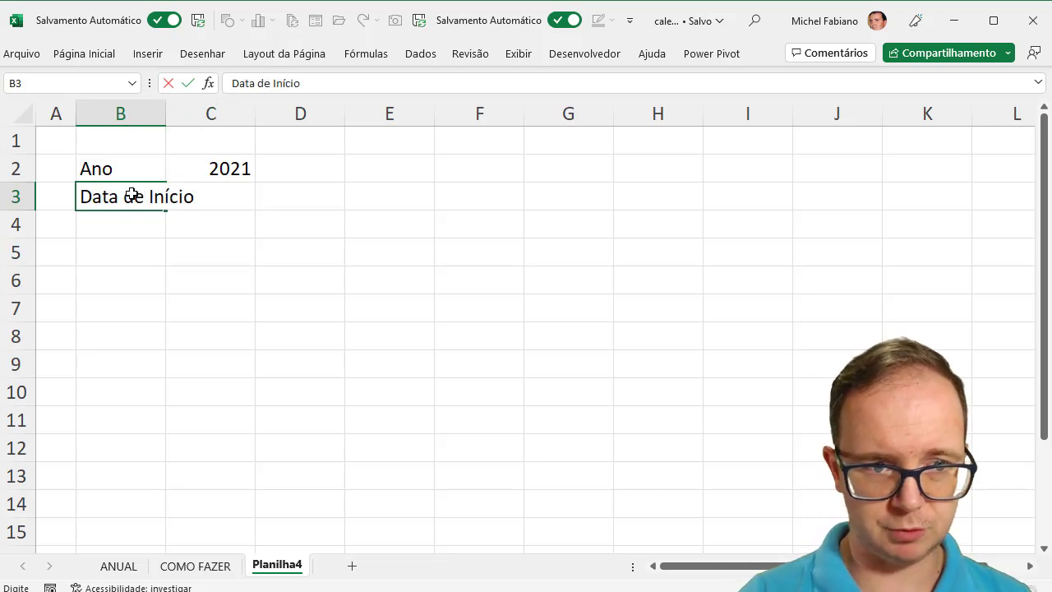
{"action": "key", "text": "Tab"}
{"action": "type", "text": "="}
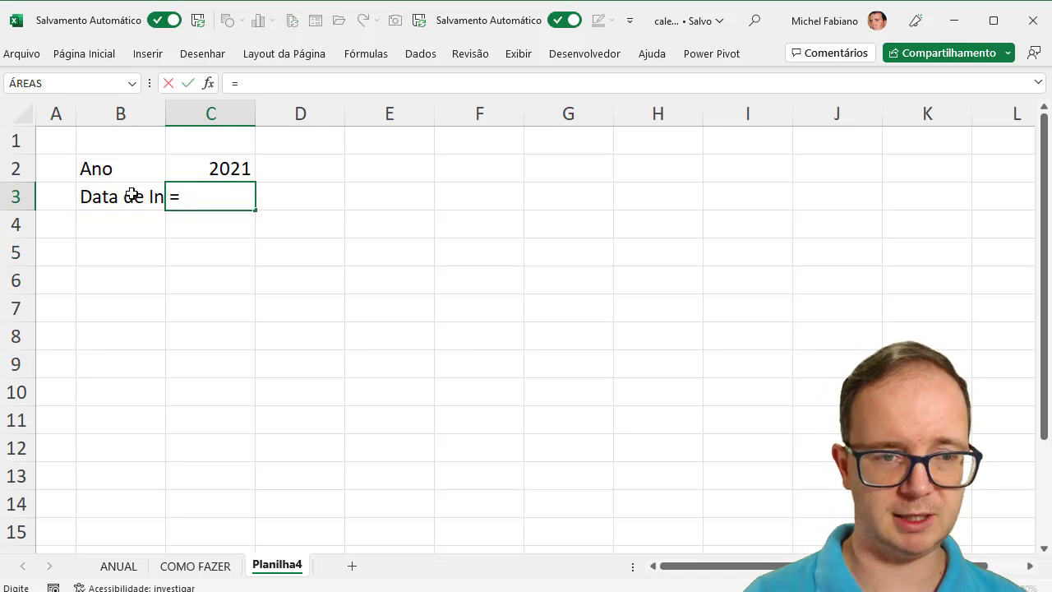
{"action": "key", "text": "Escape"}
{"action": "left_click_drag", "start_coordinate": [166, 114], "coordinate": [206, 118]}
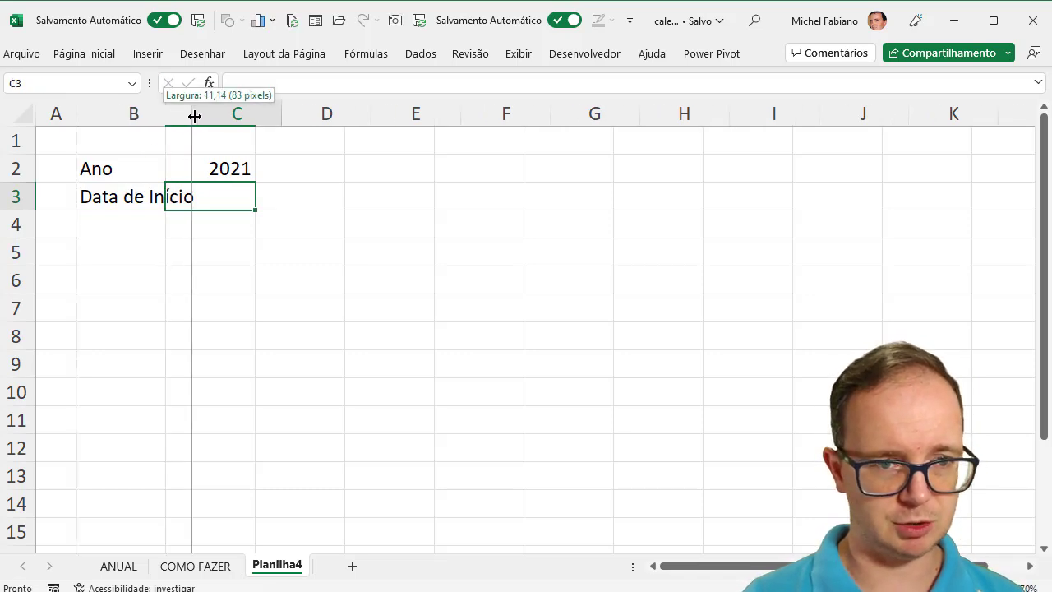
Enter the label Mês in D2 with 1 in E2, and begin a =DATA( formula in C3
{"action": "left_click", "coordinate": [373, 171]}
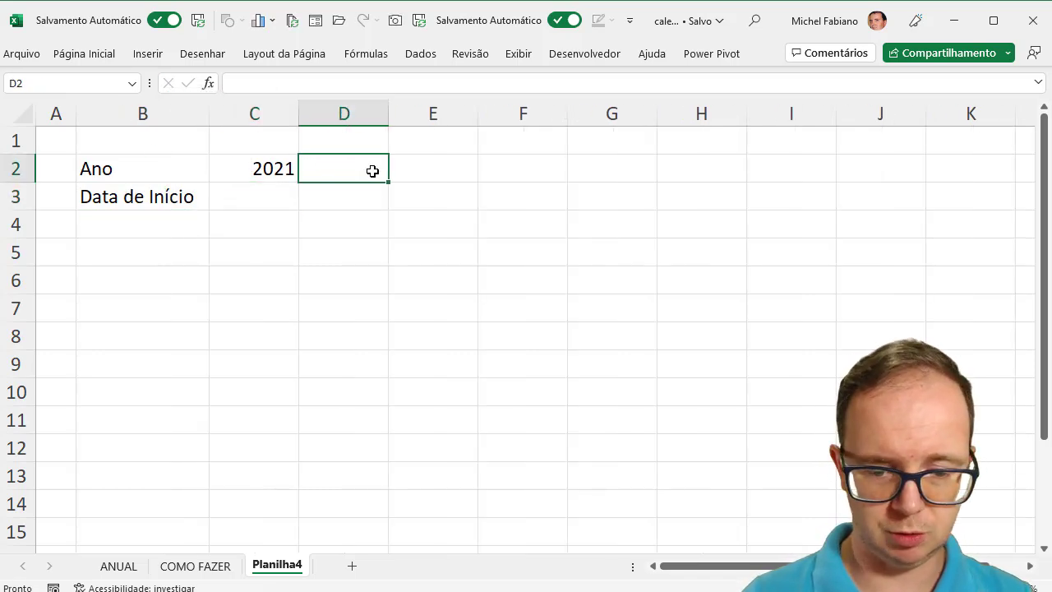
{"action": "type", "text": "Mês"}
{"action": "key", "text": "Tab"}
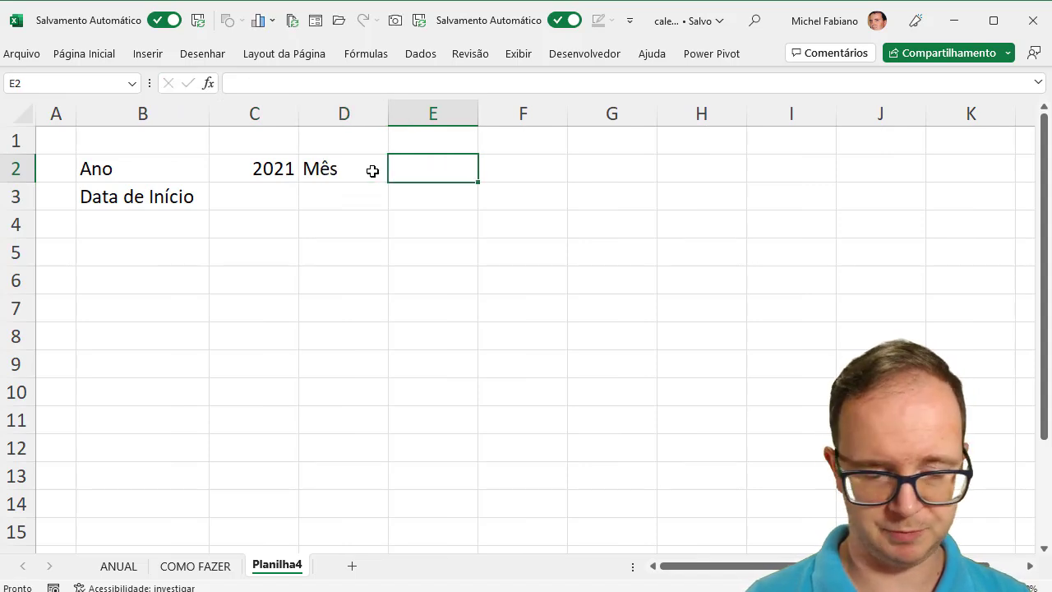
{"action": "type", "text": "1"}
{"action": "key", "text": "Return"}
{"action": "key", "text": "Left"}
{"action": "key", "text": "Left"}
{"action": "type", "text": "="}
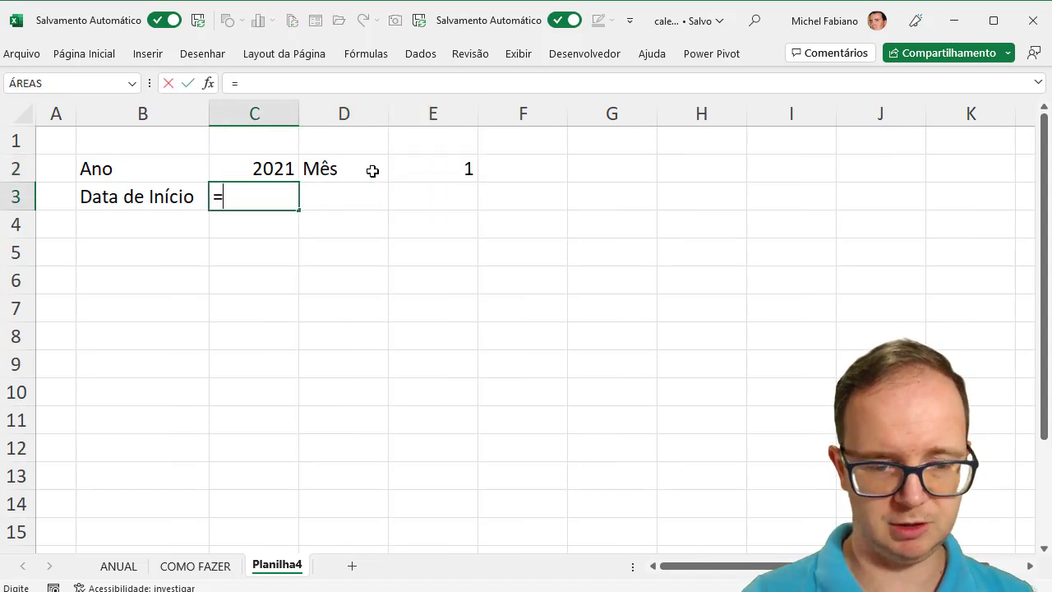
{"action": "type", "text": "data"}
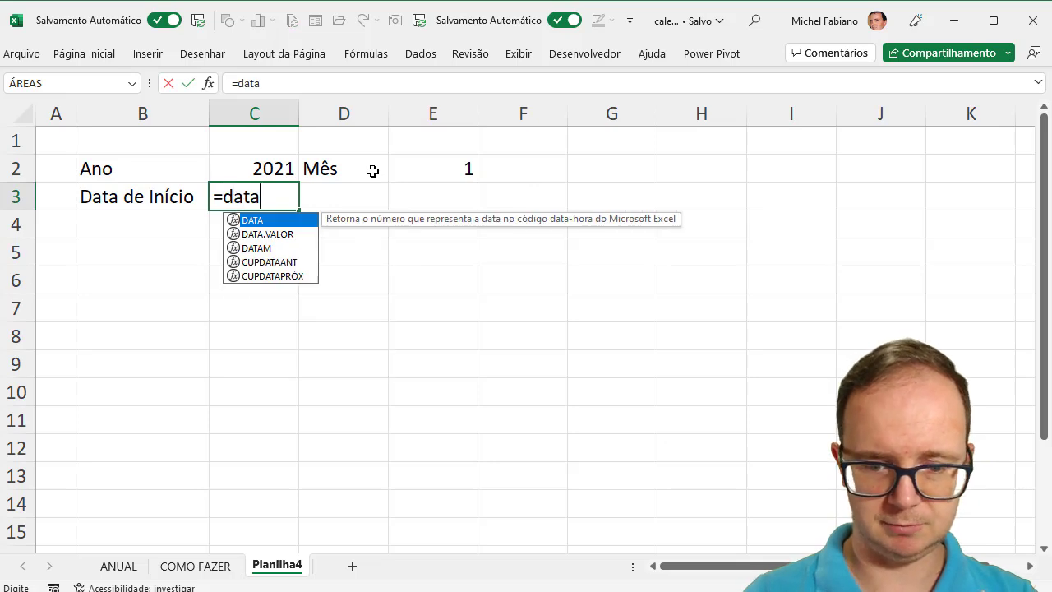
{"action": "type", "text": "("}
Complete =DATA(C2;E2;1) in C3 to compute the month's start date
{"action": "left_click", "coordinate": [269, 169]}
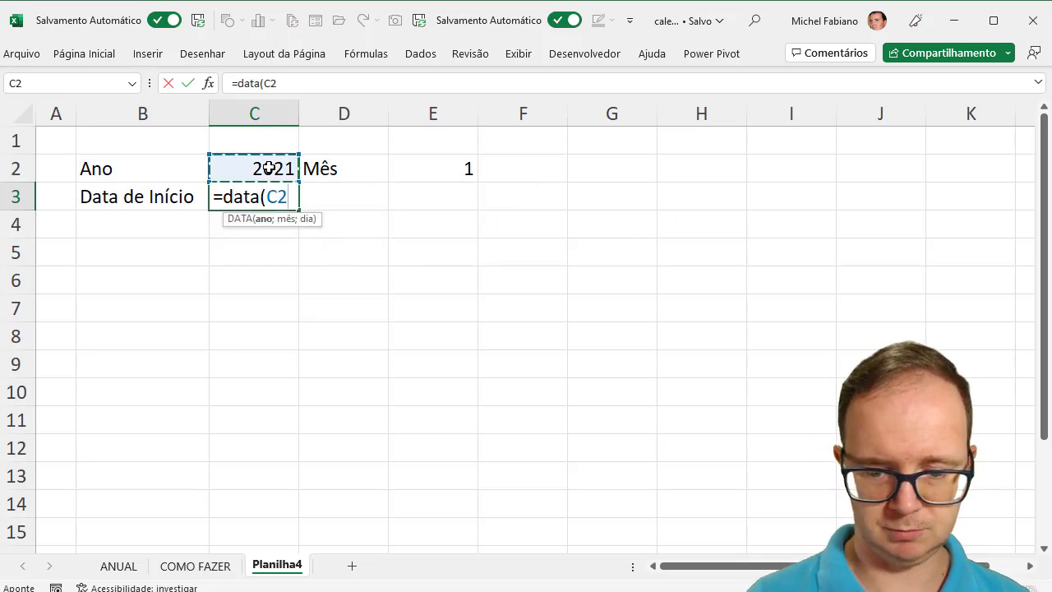
{"action": "type", "text": ";"}
{"action": "left_click", "coordinate": [469, 169]}
{"action": "type", "text": ";"}
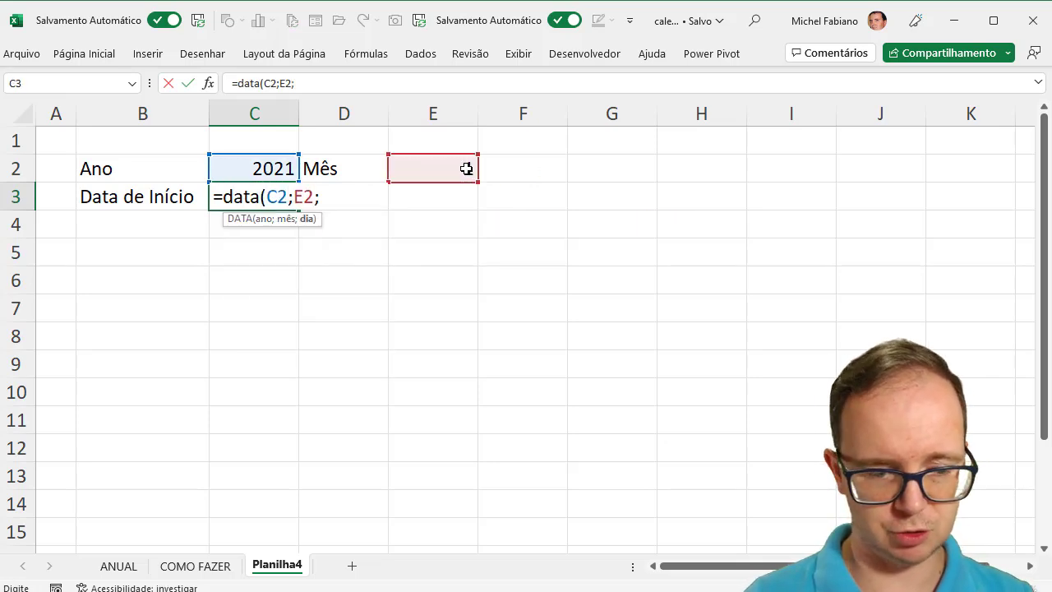
{"action": "type", "text": "1)"}
{"action": "key", "text": "Return"}
{"action": "left_click", "coordinate": [264, 197]}
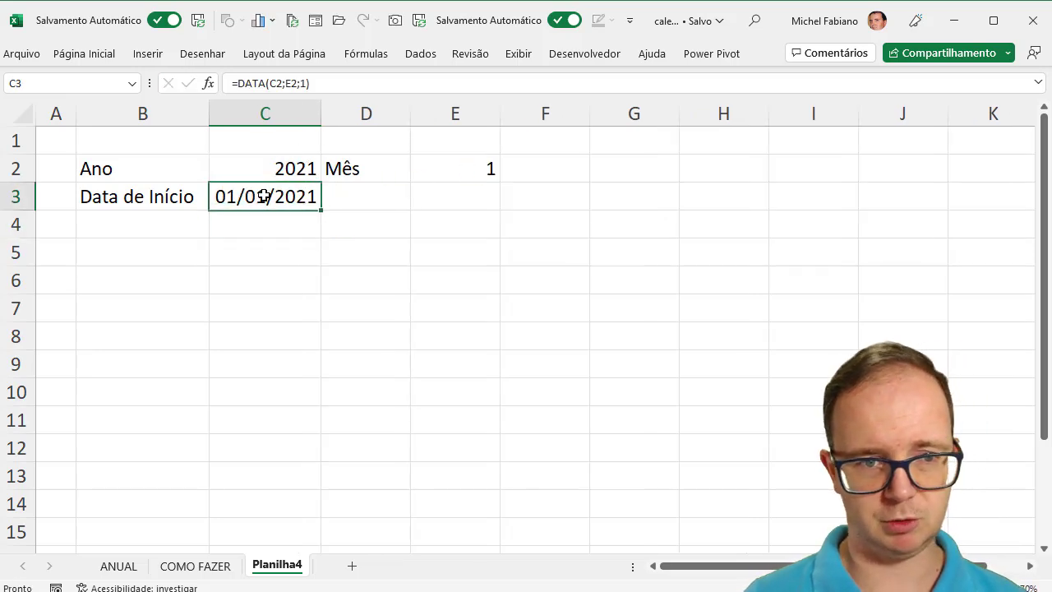
Label B4 Fim Mês and enter =FIMMÊS(C3;0) in C4
{"action": "left_click", "coordinate": [164, 216]}
{"action": "type", "text": "F"}
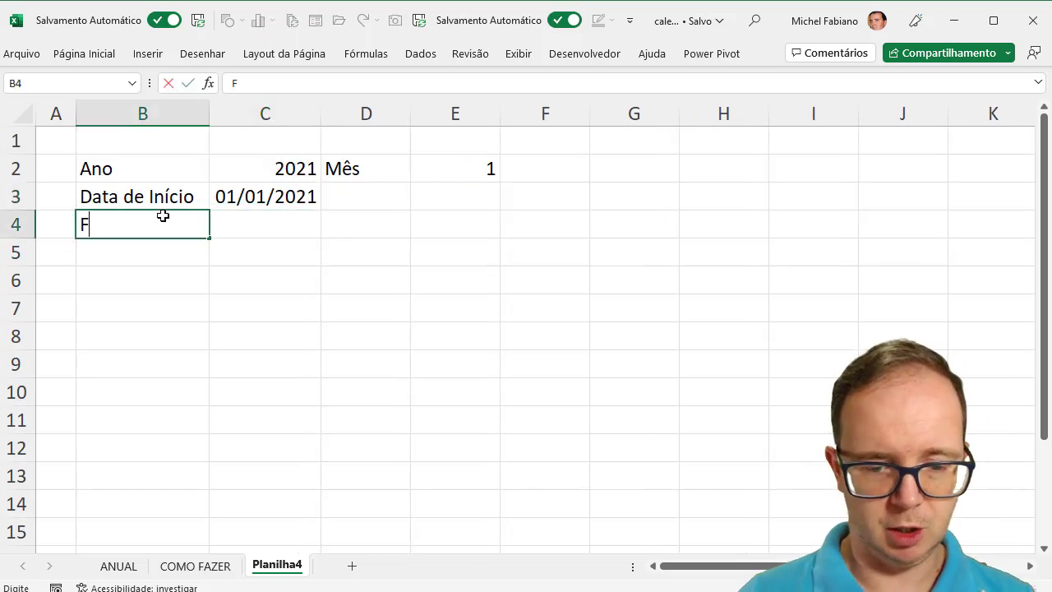
{"action": "type", "text": "im Mês"}
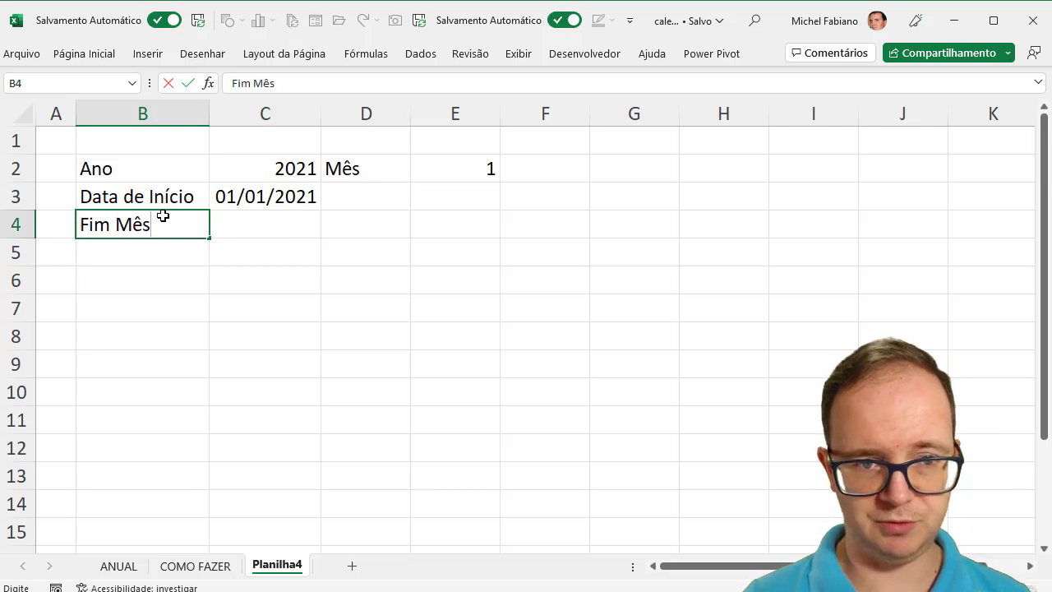
{"action": "key", "text": "Tab"}
{"action": "type", "text": "=fim"}
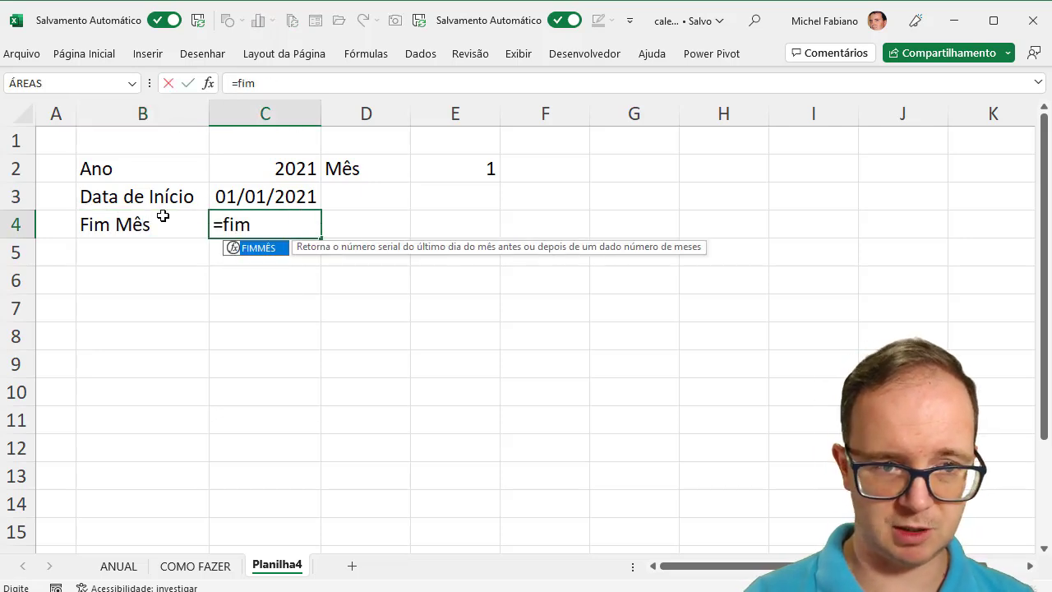
{"action": "type", "text": "m"}
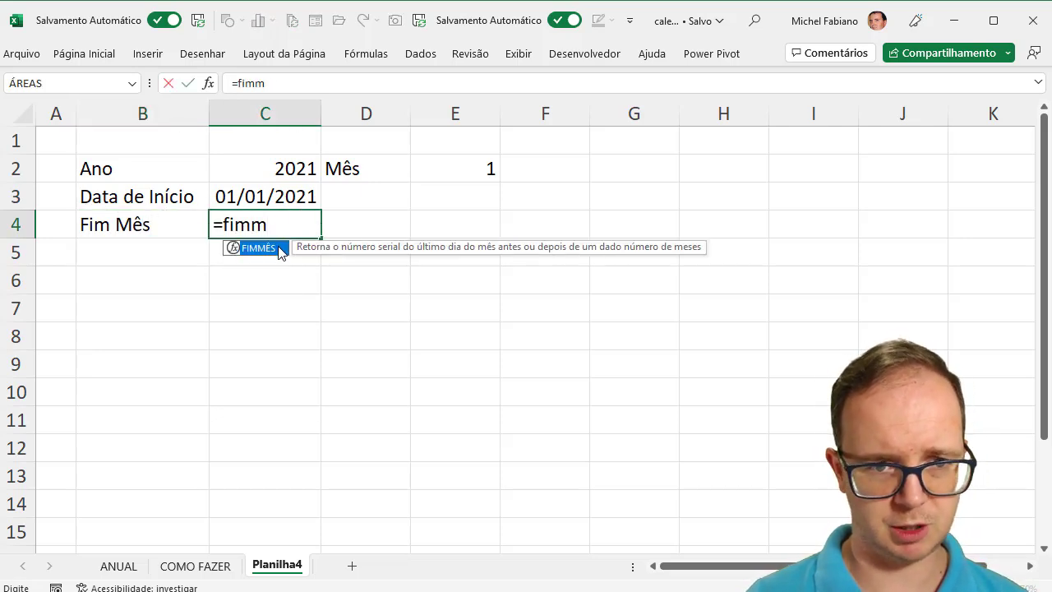
{"action": "double_click", "coordinate": [279, 249]}
{"action": "left_click", "coordinate": [285, 200]}
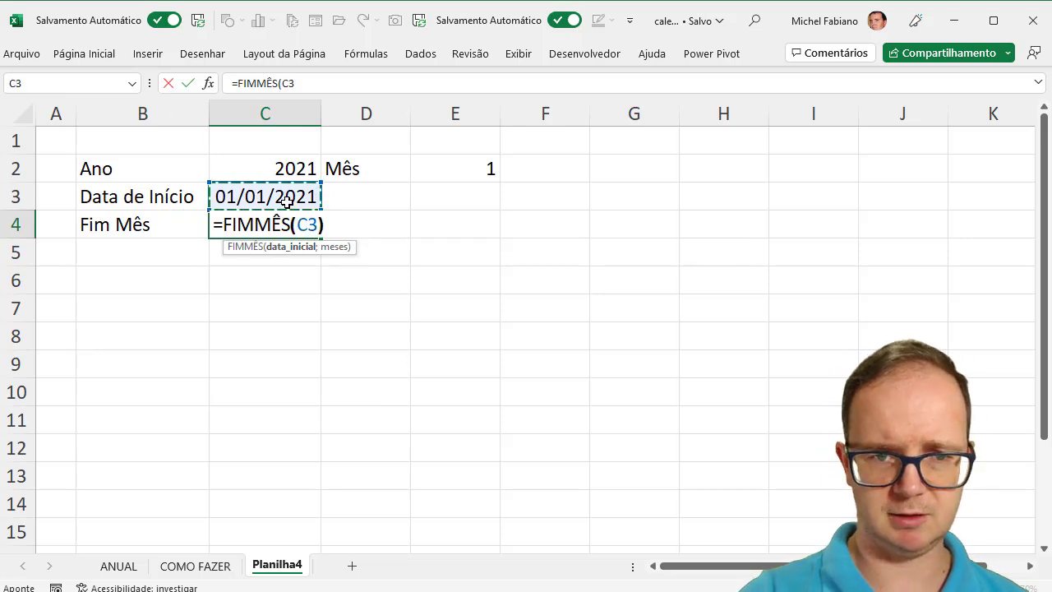
{"action": "key", "text": "Return"}
{"action": "key", "text": "Return"}
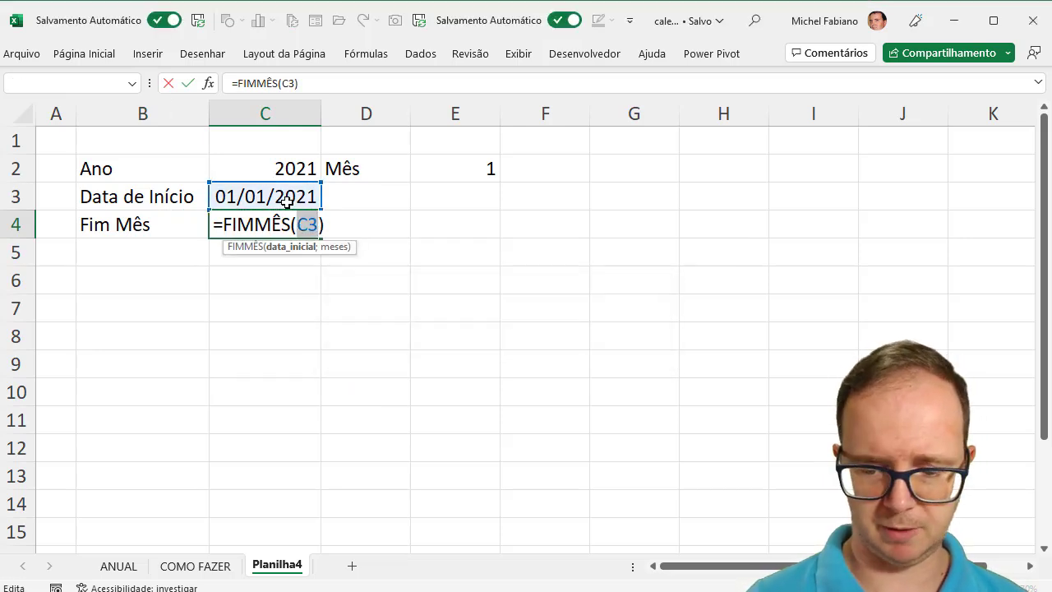
{"action": "type", "text": ";0"}
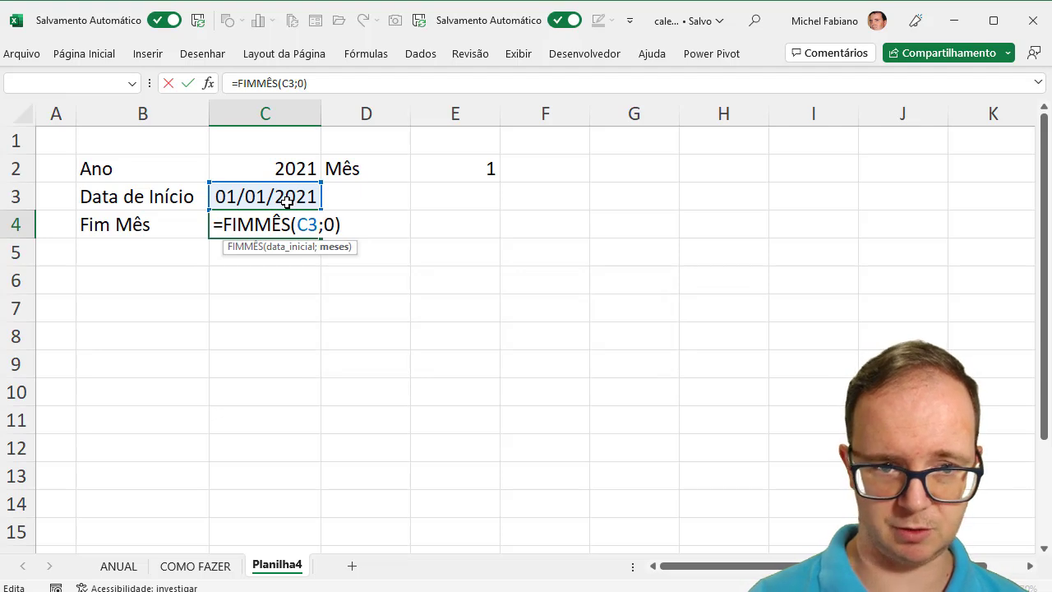
{"action": "key", "text": "Return"}
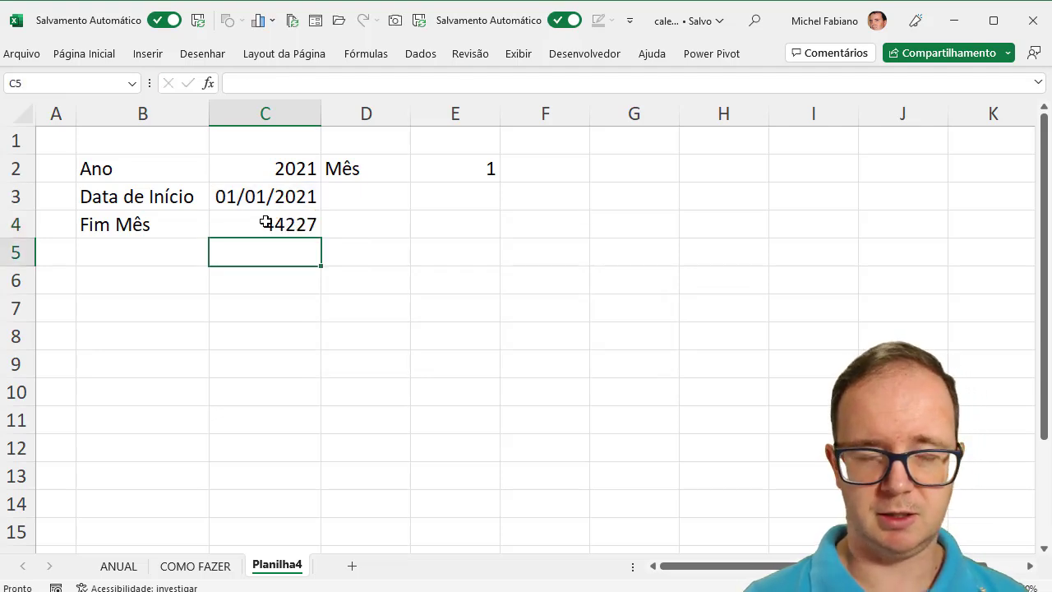
Format C4 as a Short Date so it shows 31/01/2021
{"action": "left_click", "coordinate": [262, 216]}
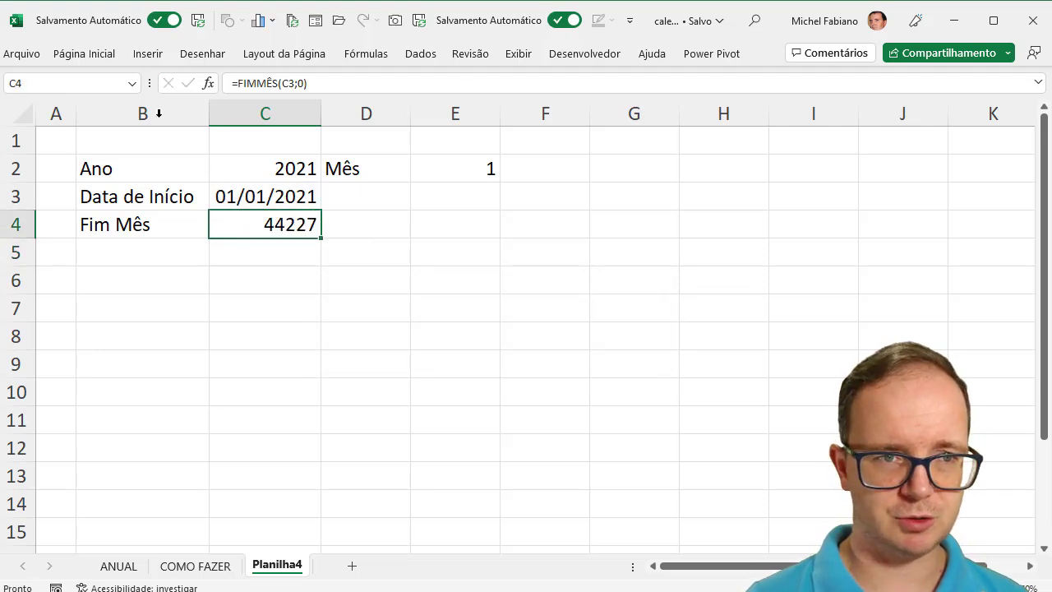
{"action": "left_click", "coordinate": [98, 55]}
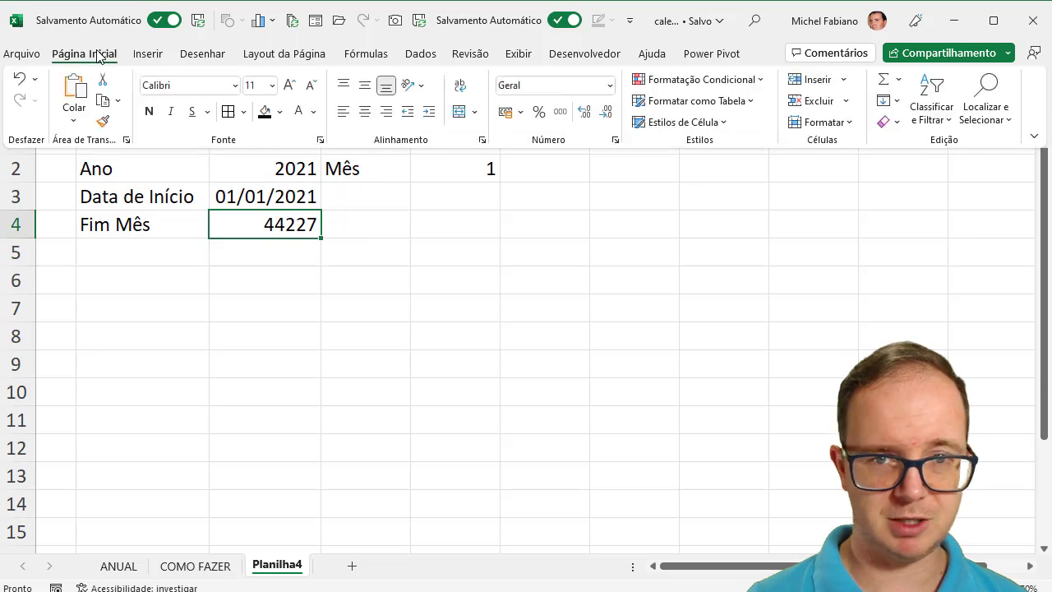
{"action": "left_click", "coordinate": [610, 86]}
{"action": "left_click", "coordinate": [592, 274]}
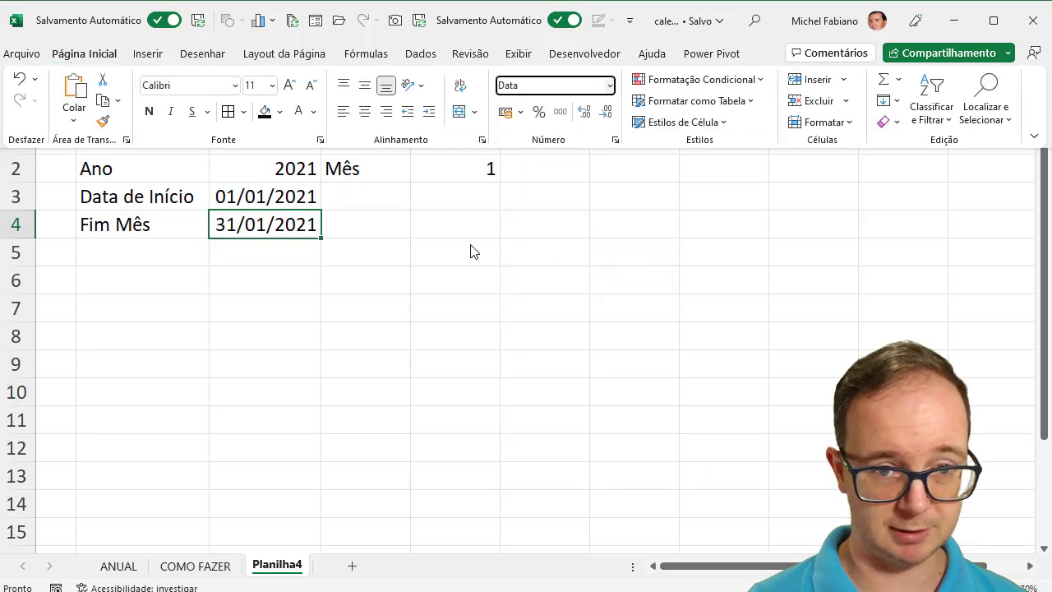
{"action": "left_click", "coordinate": [482, 169]}
Test the dates by setting Mês in E2 to 2, then 3, then back to 1
{"action": "left_click", "coordinate": [480, 170]}
{"action": "type", "text": "2"}
{"action": "key", "text": "Return"}
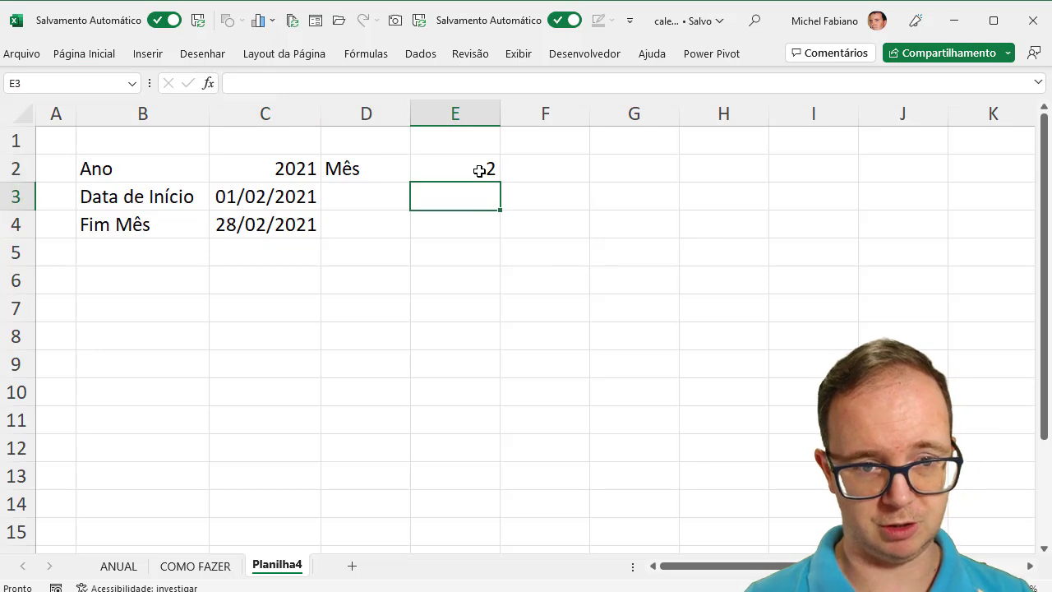
{"action": "left_click", "coordinate": [479, 171]}
{"action": "type", "text": "3"}
{"action": "key", "text": "Return"}
{"action": "left_click", "coordinate": [479, 171]}
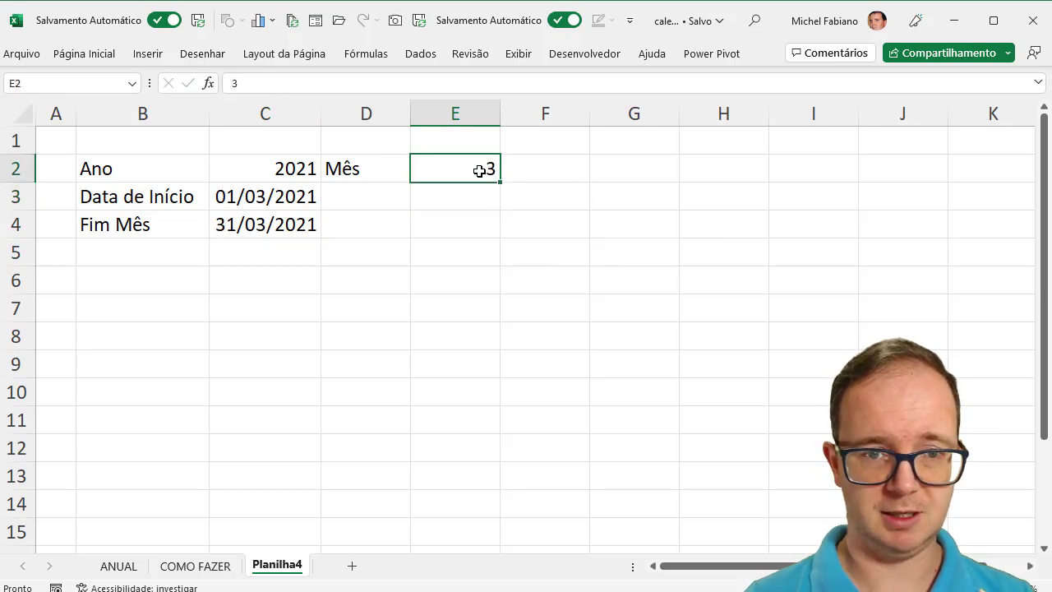
{"action": "type", "text": "1"}
{"action": "key", "text": "Return"}
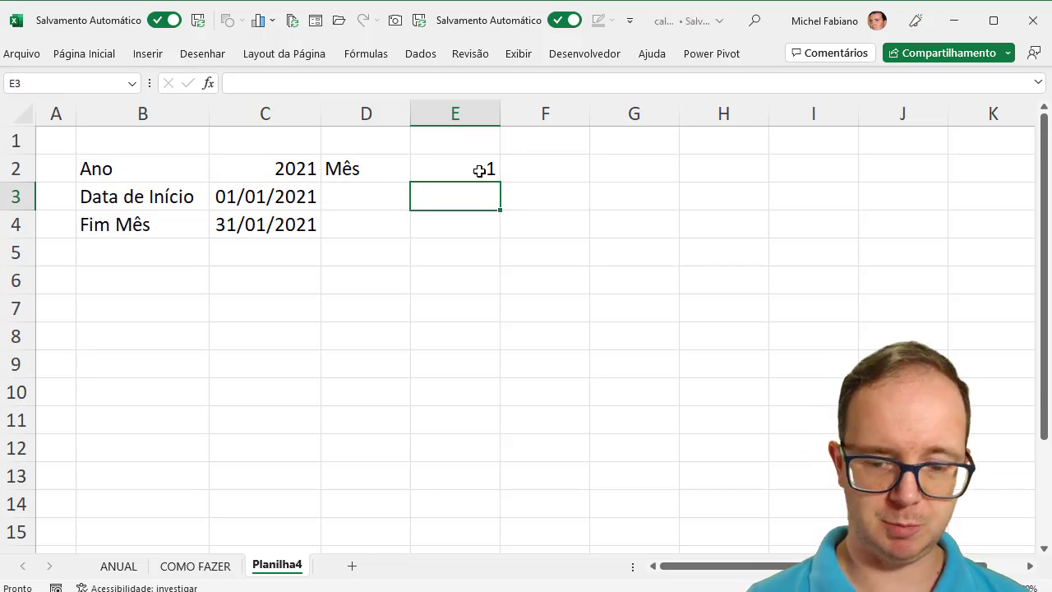
{"action": "key", "text": "Down"}
{"action": "key", "text": "Left"}
{"action": "key", "text": "Left"}
{"action": "key", "text": "Left"}
{"action": "key", "text": "Down"}
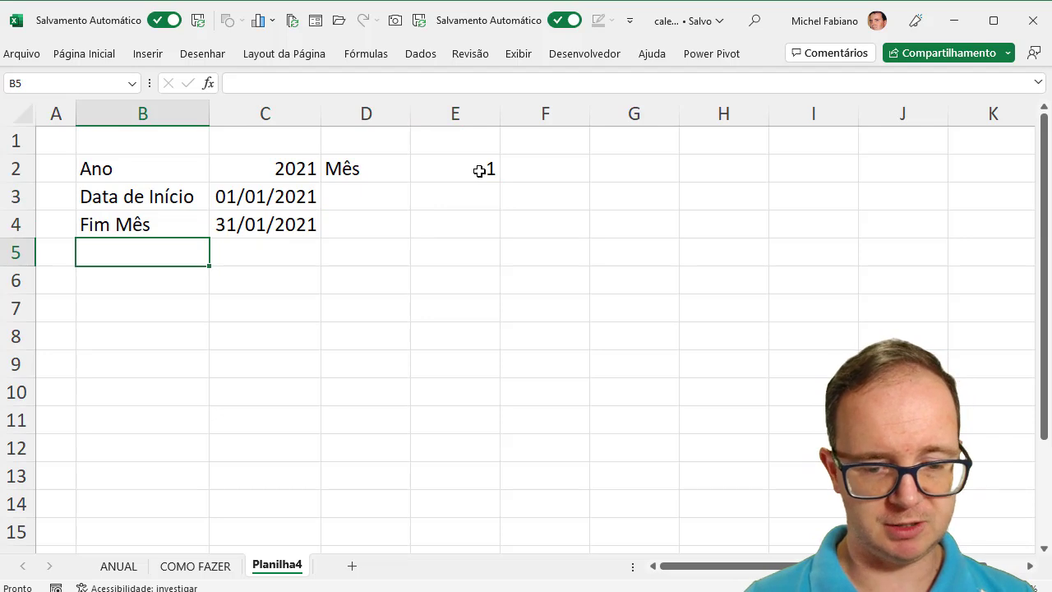
Label B5 Dia da Semana and enter =DIA.DA.SEMANA(C3) in C5
{"action": "type", "text": "Dia da Se,ana"}
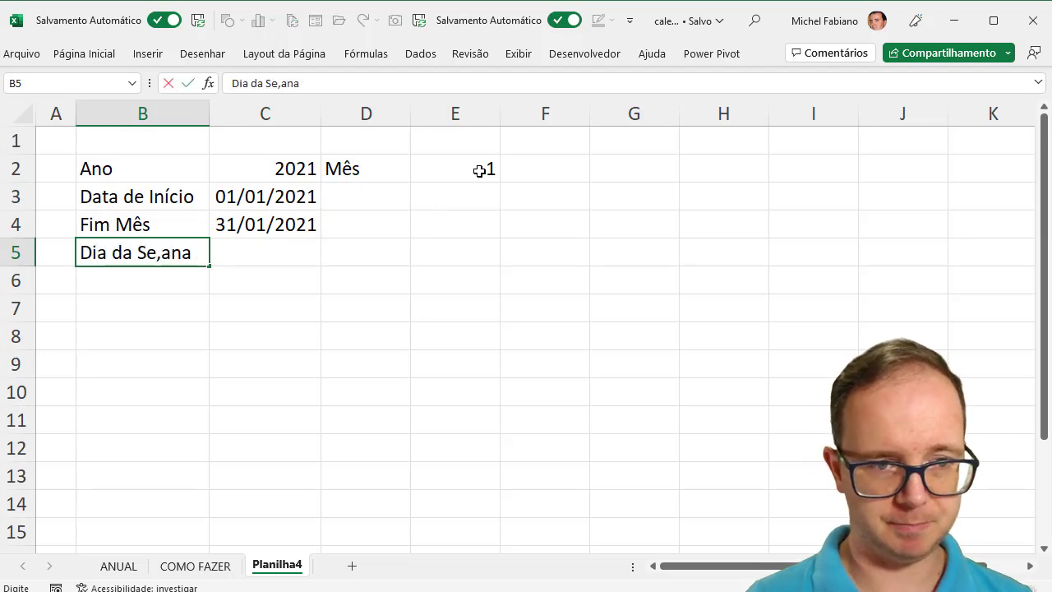
{"action": "key", "text": "BackSpace"}
{"action": "key", "text": "BackSpace"}
{"action": "key", "text": "BackSpace"}
{"action": "type", "text": "mana"}
{"action": "key", "text": "Tab"}
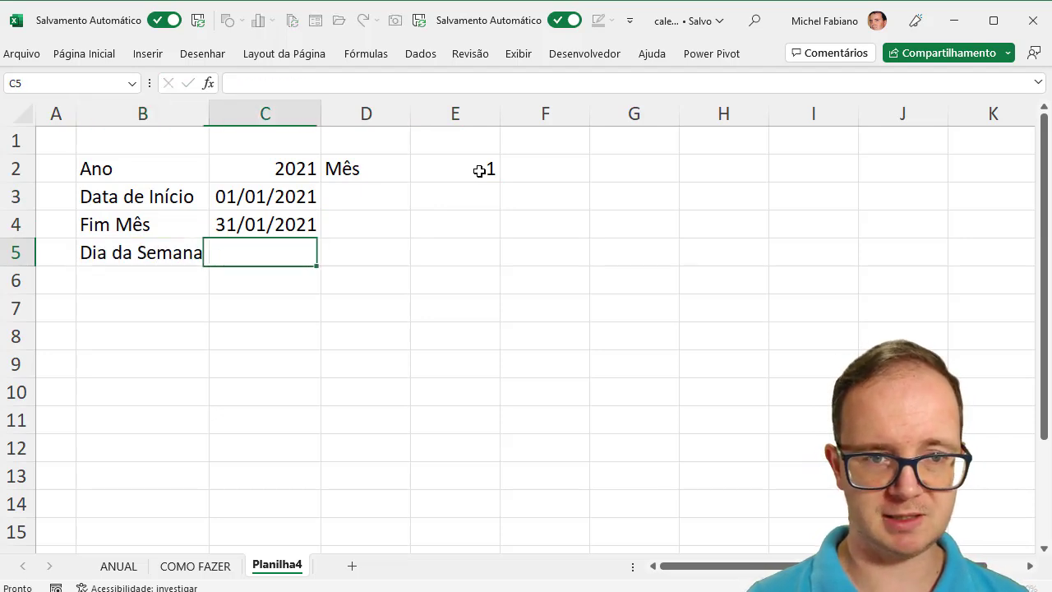
{"action": "type", "text": "=d"}
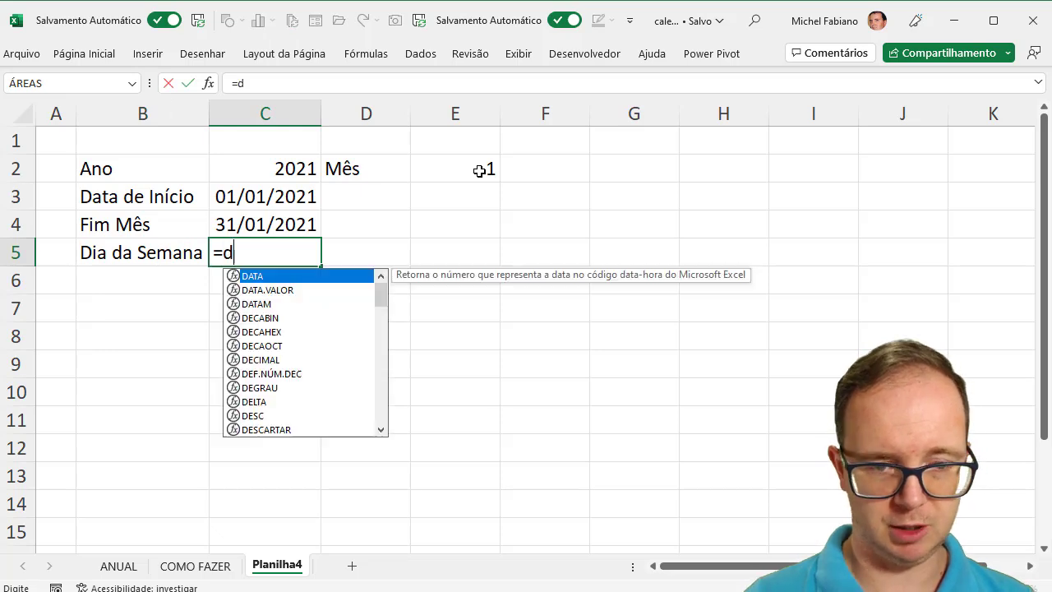
{"action": "type", "text": "ia.da"}
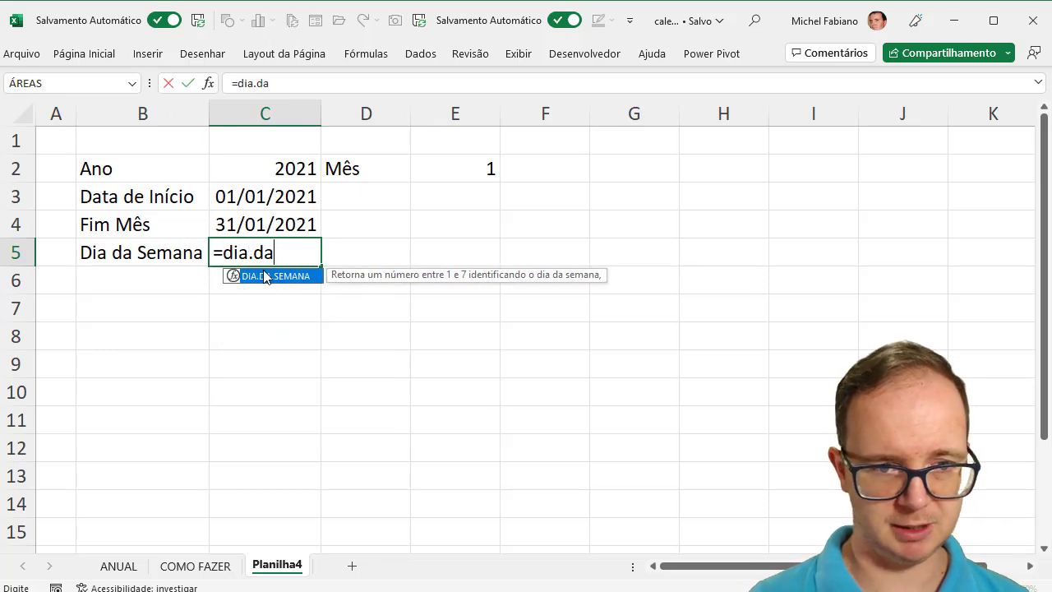
{"action": "double_click", "coordinate": [265, 276]}
{"action": "left_click", "coordinate": [268, 197]}
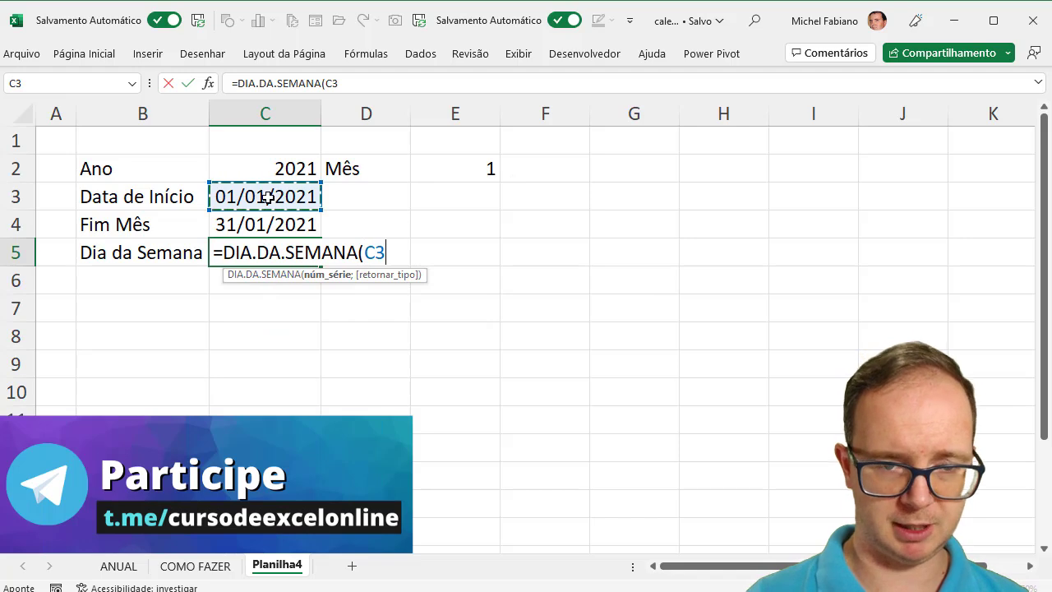
{"action": "type", "text": ")"}
{"action": "key", "text": "Return"}
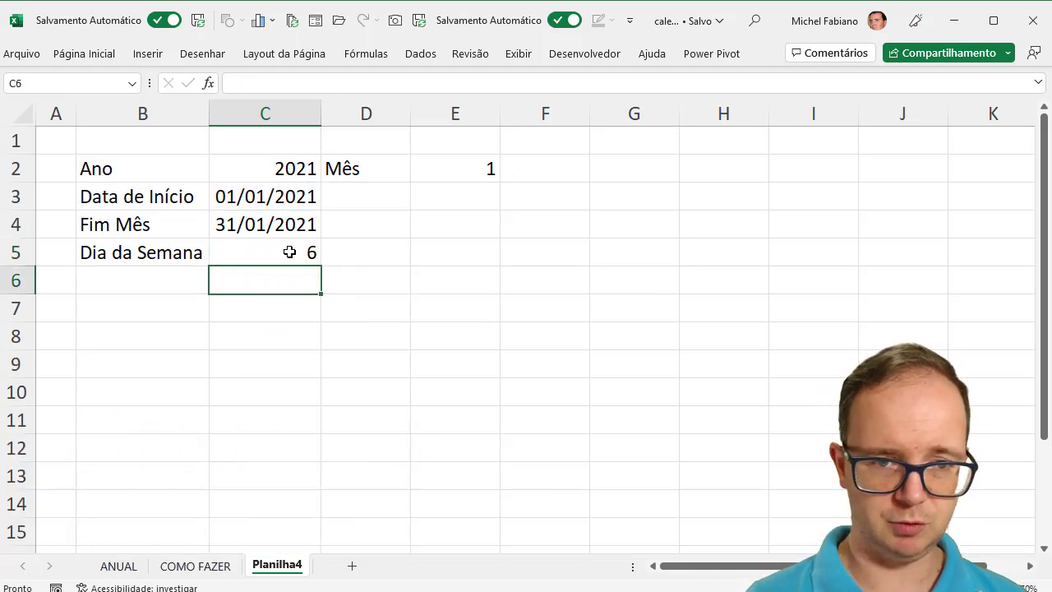
{"action": "left_click", "coordinate": [288, 251]}
Label B6 Dia da Semana and enter =TEXTO(C3;"ddd") in C6 to show 'sex'
{"action": "left_click", "coordinate": [200, 272]}
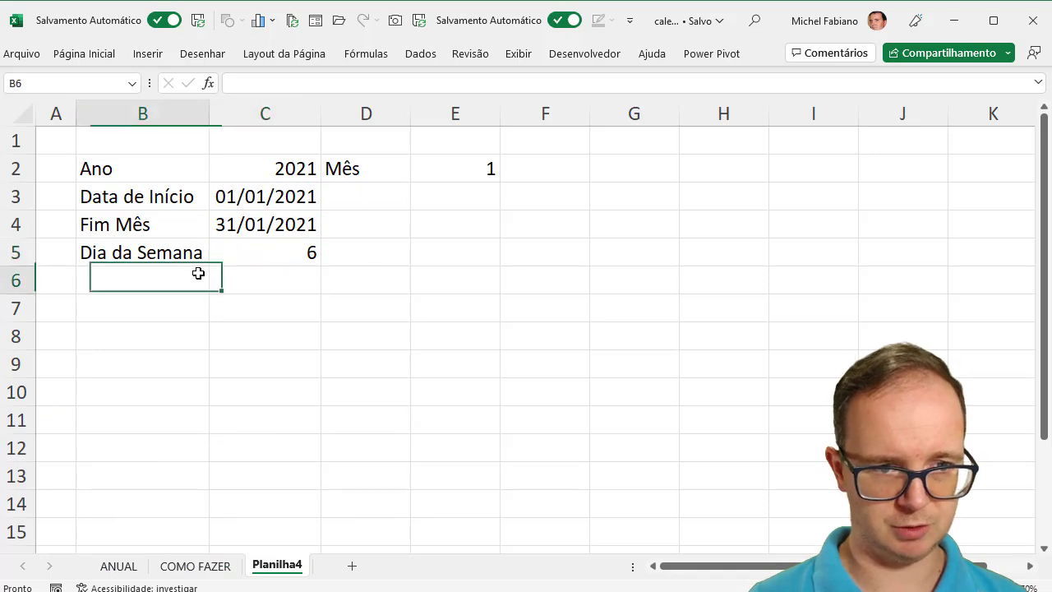
{"action": "type", "text": "Dia "}
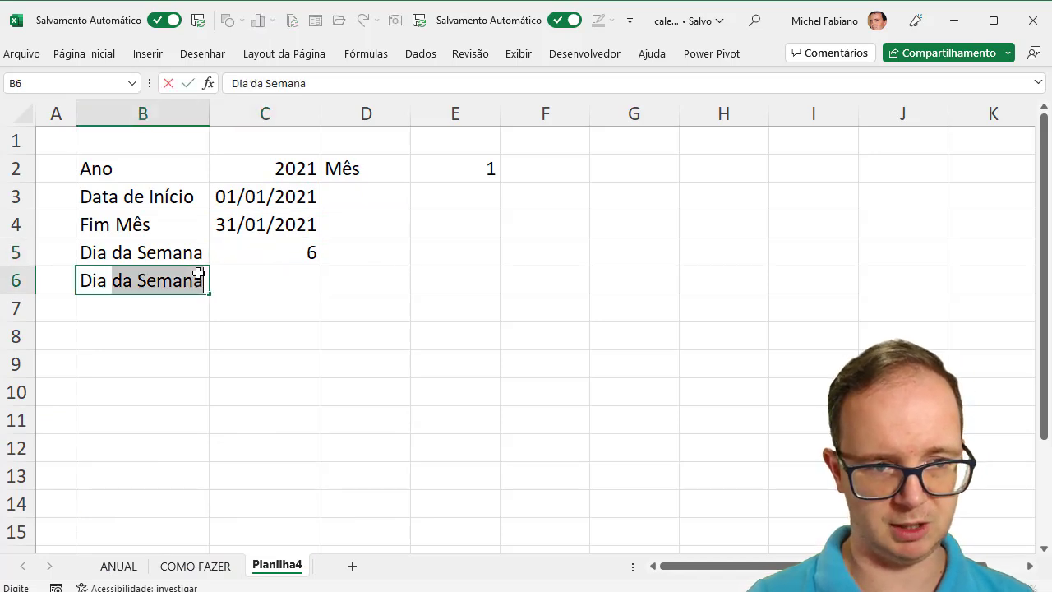
{"action": "type", "text": "da se"}
{"action": "key", "text": "BackSpace"}
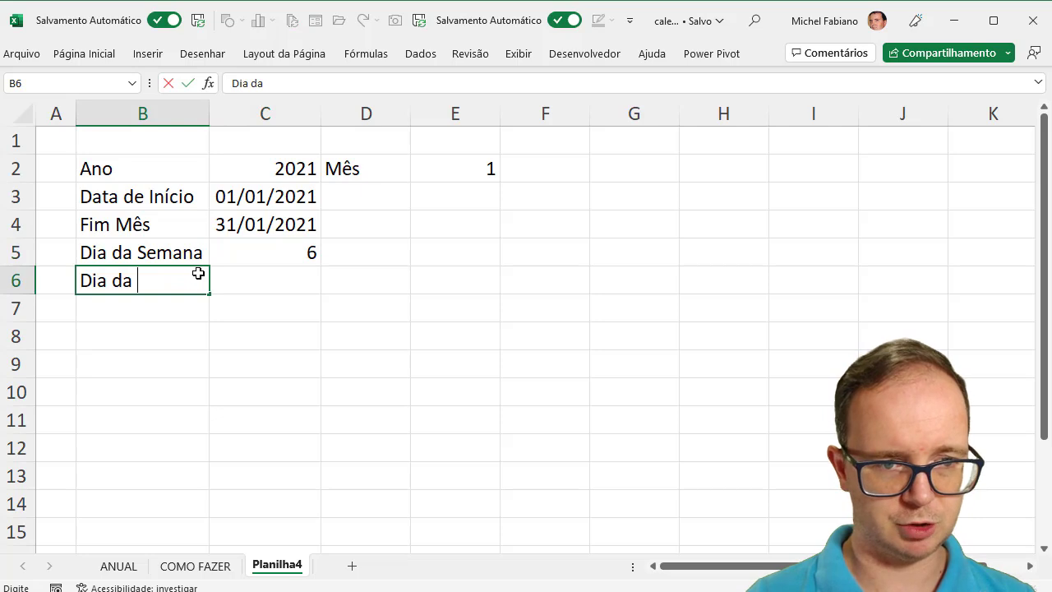
{"action": "type", "text": "semana"}
{"action": "key", "text": "Tab"}
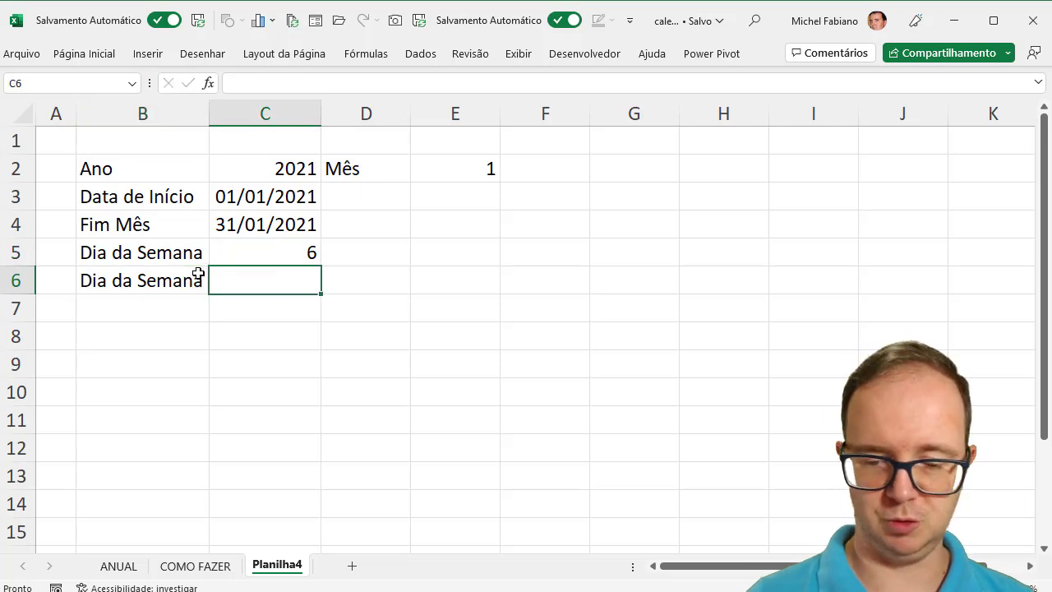
{"action": "type", "text": "=texto"}
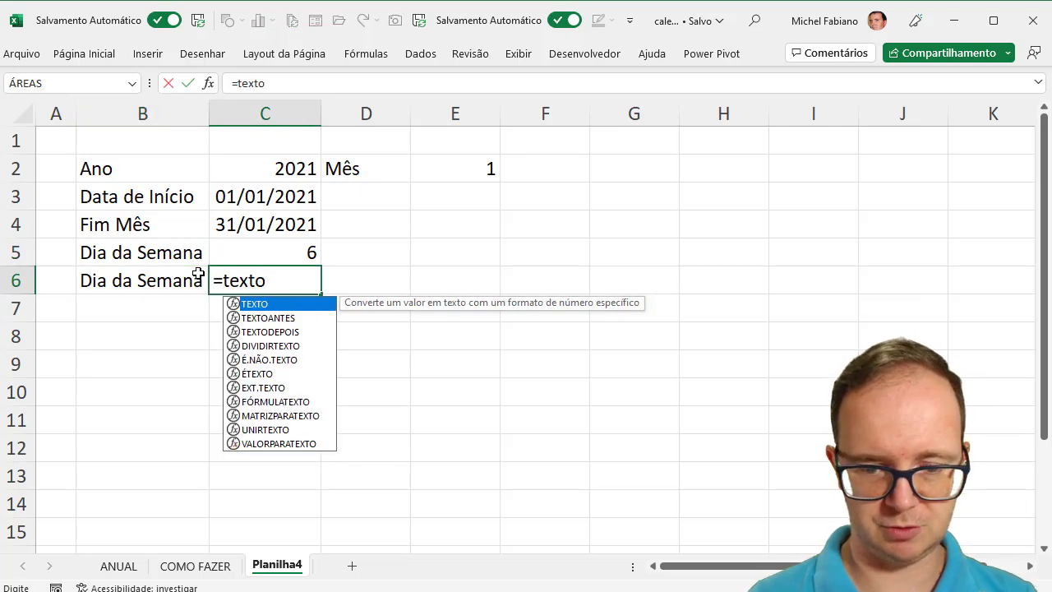
{"action": "type", "text": "("}
{"action": "left_click", "coordinate": [305, 195]}
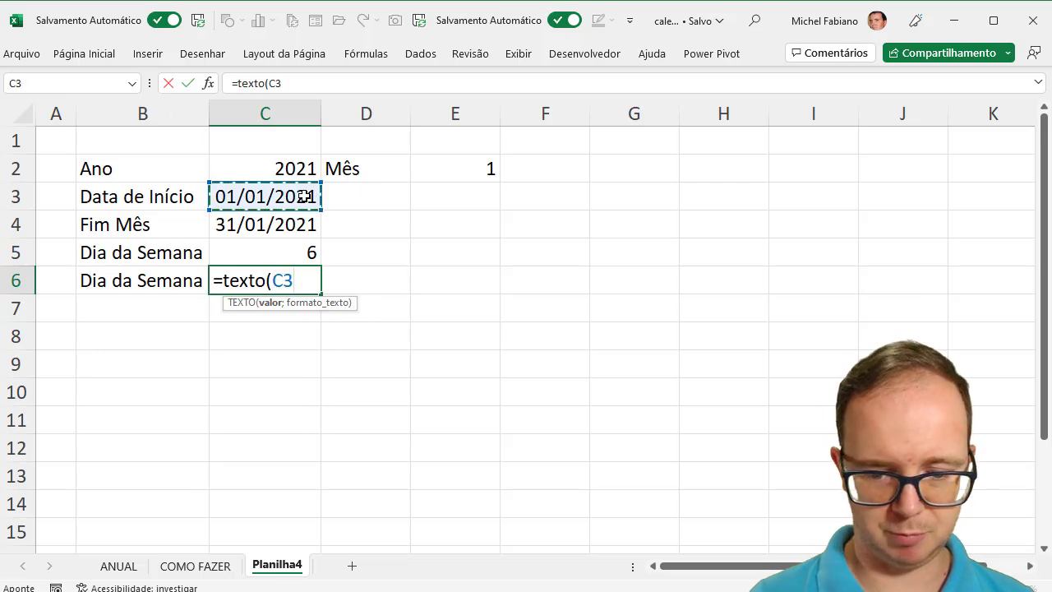
{"action": "type", "text": ";\"dd"}
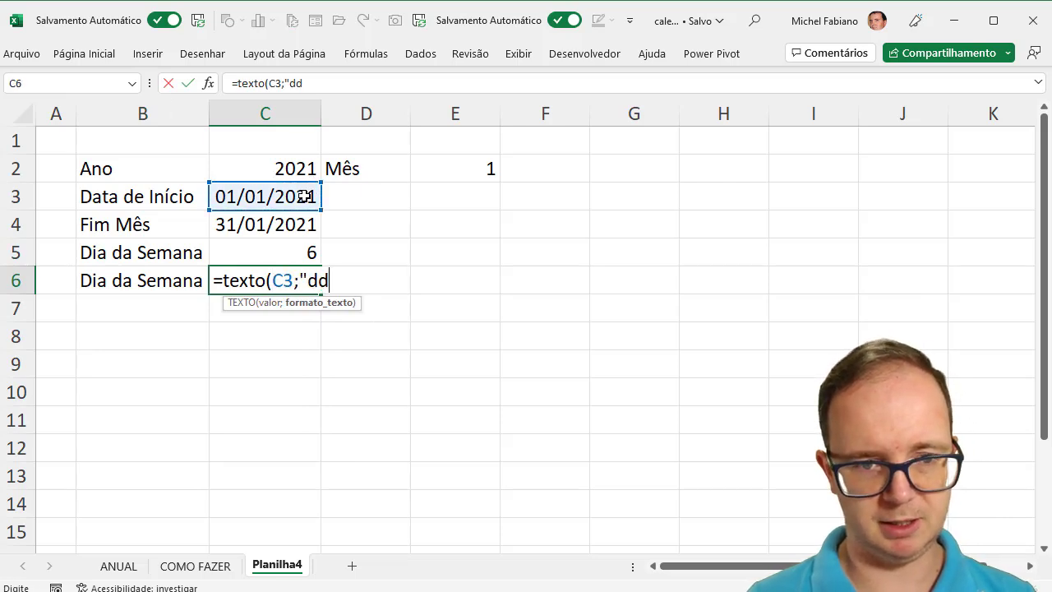
{"action": "type", "text": "d\")"}
{"action": "key", "text": "Return"}
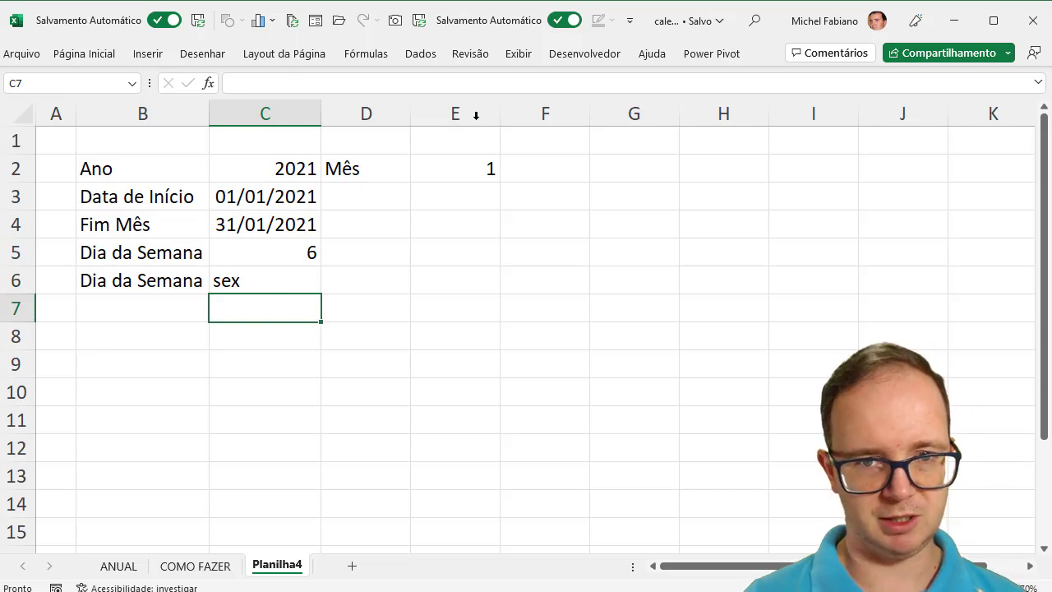
Shift the label block down one row and move the Mês label into B3 under Ano
{"action": "left_click_drag", "start_coordinate": [500, 114], "coordinate": [439, 124]}
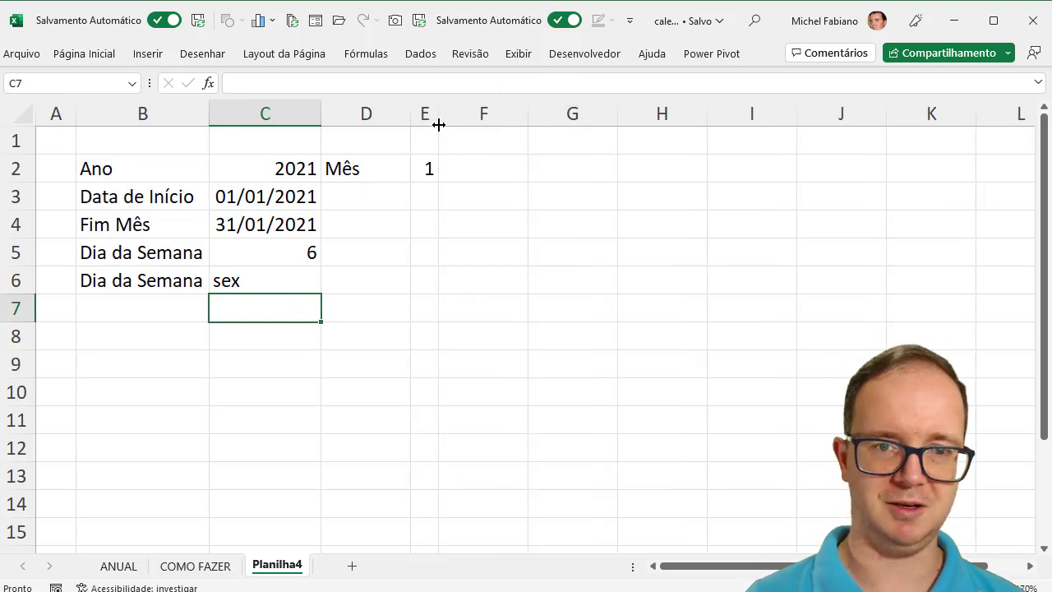
{"action": "left_click", "coordinate": [372, 169]}
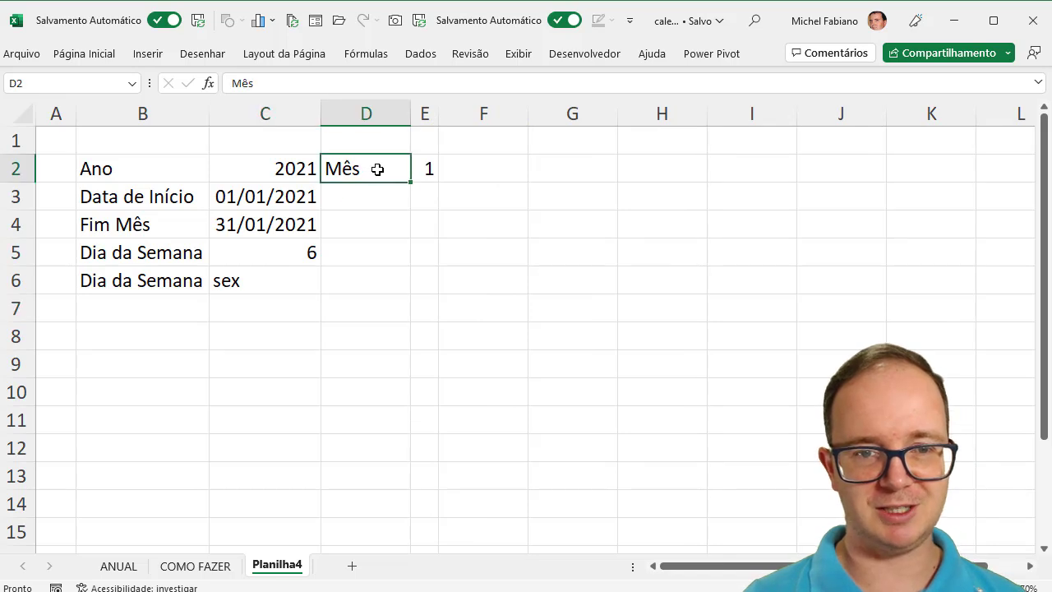
{"action": "mouse_move", "coordinate": [196, 200]}
{"action": "left_mouse_down"}
{"action": "mouse_move", "coordinate": [292, 262]}
{"action": "mouse_move", "coordinate": [289, 279]}
{"action": "left_mouse_up"}
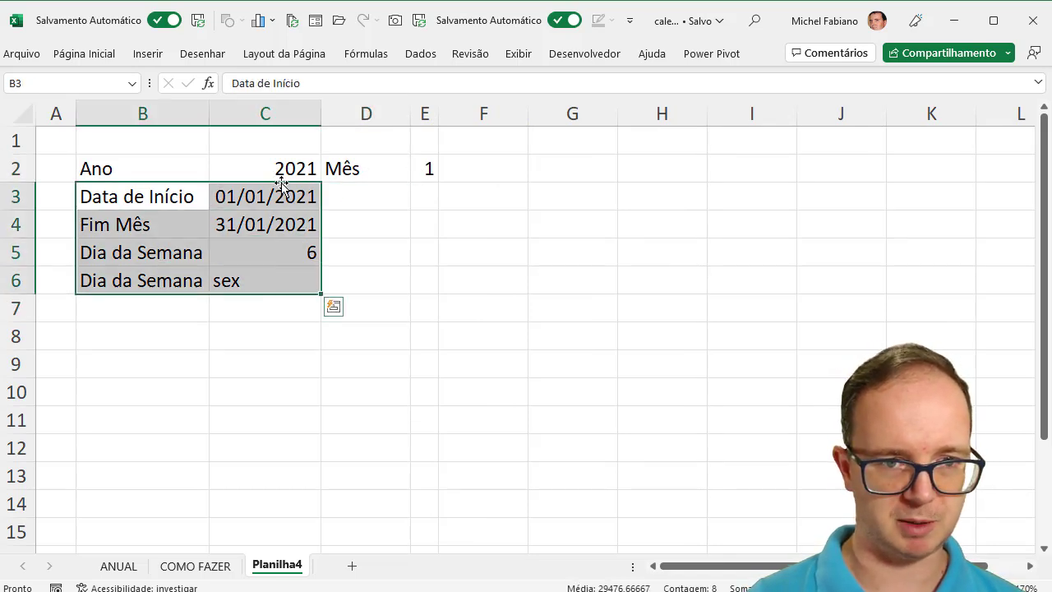
{"action": "left_click_drag", "start_coordinate": [282, 185], "coordinate": [282, 213]}
{"action": "left_click", "coordinate": [373, 175]}
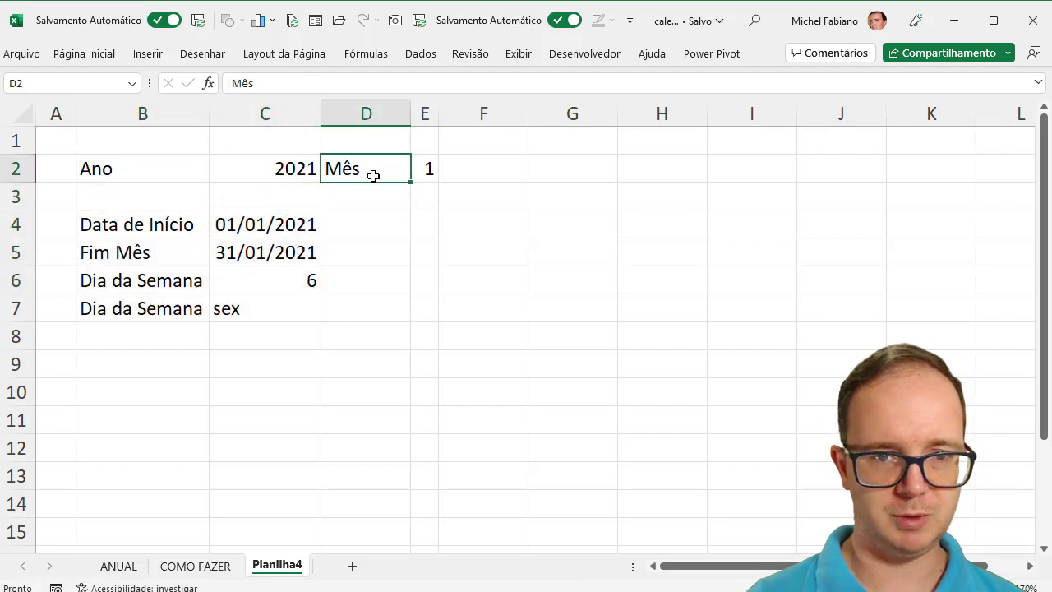
{"action": "left_click_drag", "start_coordinate": [372, 179], "coordinate": [181, 207]}
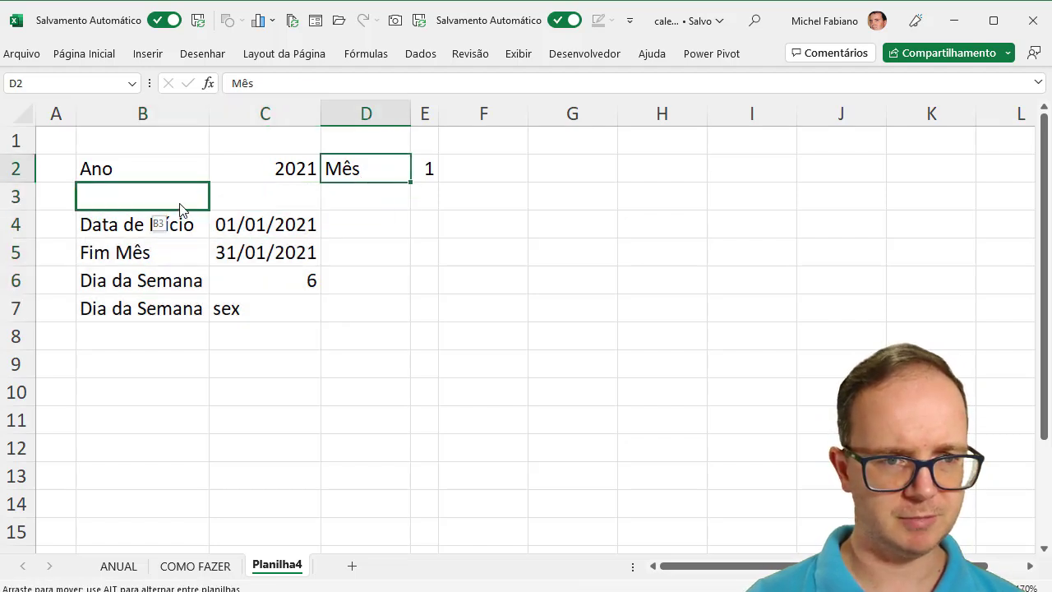
Move the month value from E2 into C3 and set it to 2
{"action": "left_click", "coordinate": [410, 168]}
{"action": "left_click", "coordinate": [425, 167]}
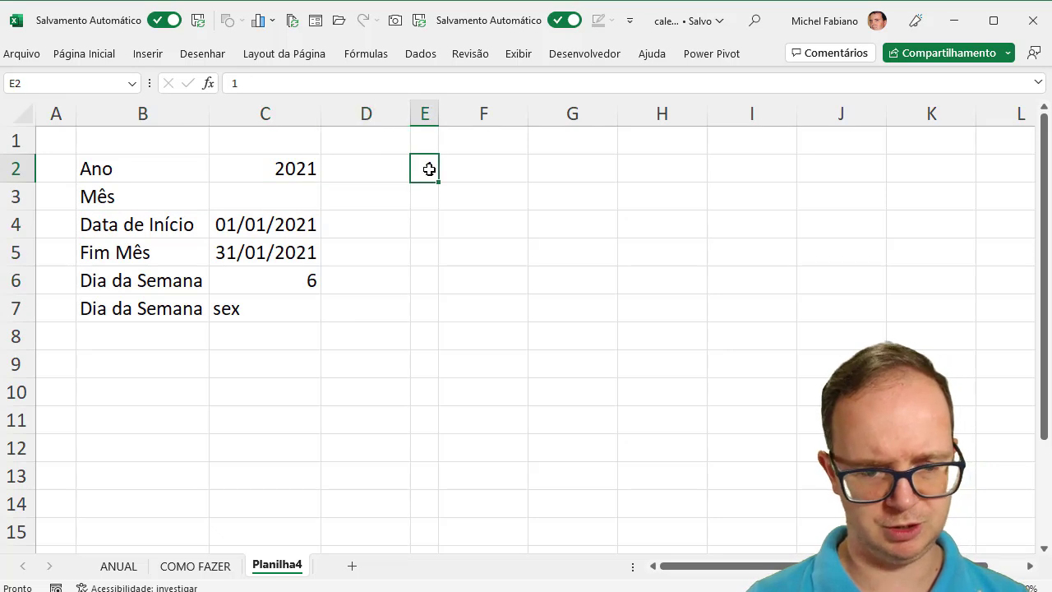
{"action": "key", "text": "ctrl+c"}
{"action": "left_click", "coordinate": [293, 190]}
{"action": "key", "text": "ctrl+v"}
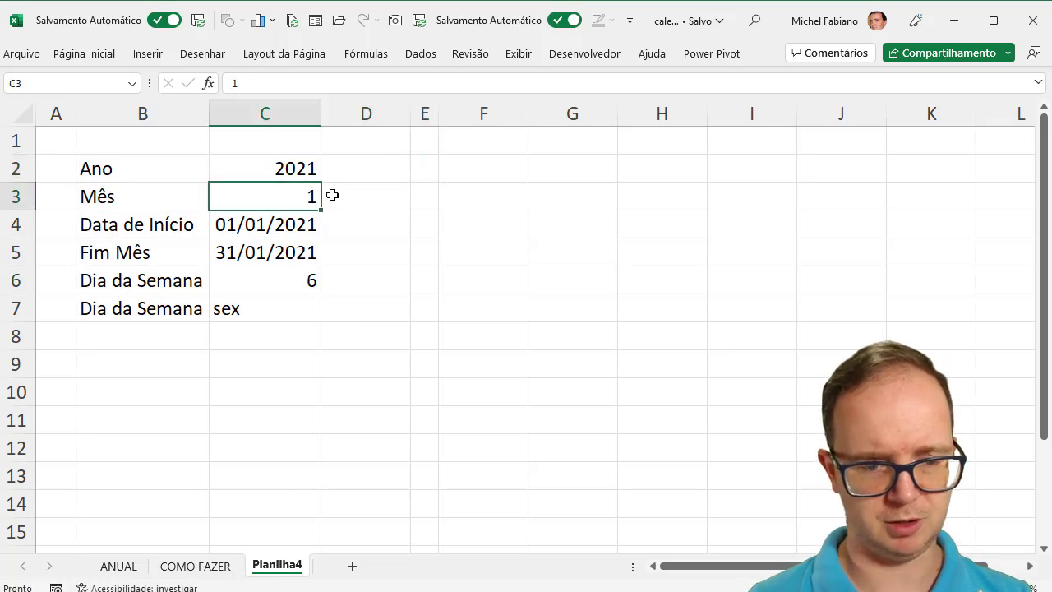
{"action": "type", "text": "2"}
{"action": "key", "text": "Return"}
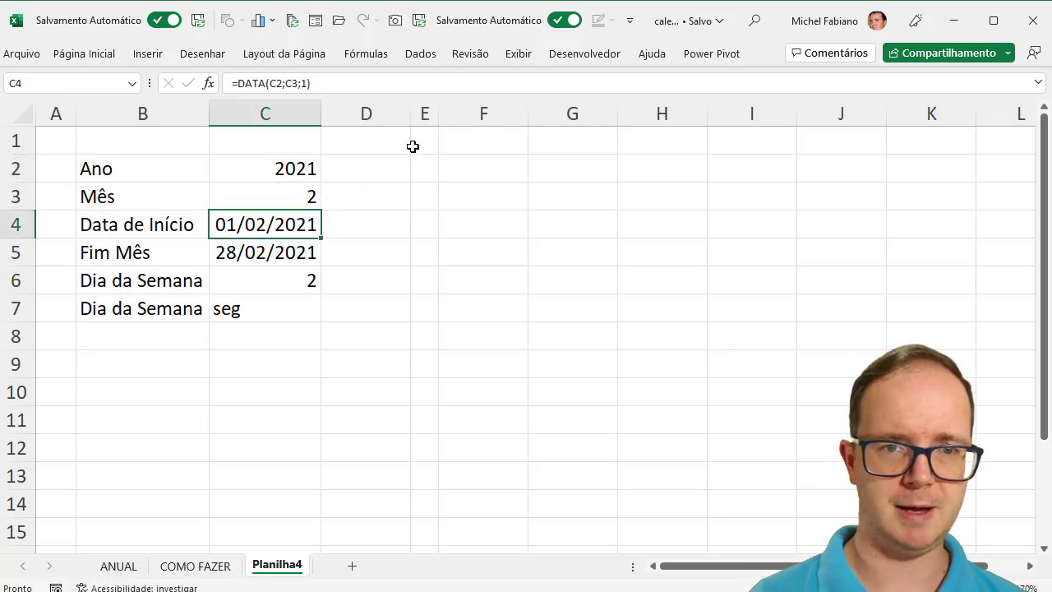
Delete the narrow empty column E and select cell E2
{"action": "left_click_drag", "start_coordinate": [438, 112], "coordinate": [454, 112]}
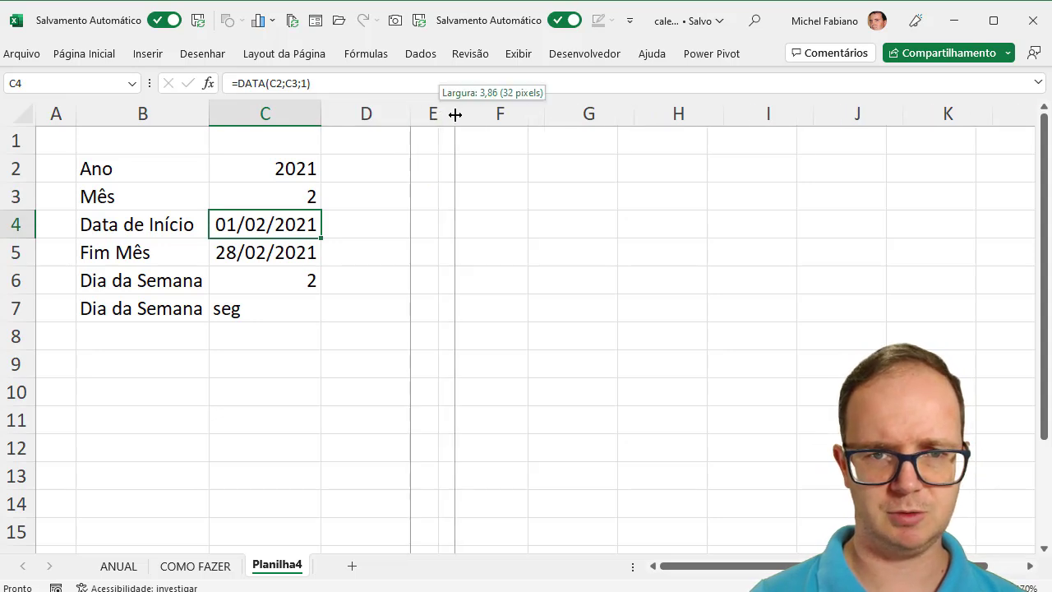
{"action": "right_click", "coordinate": [438, 115]}
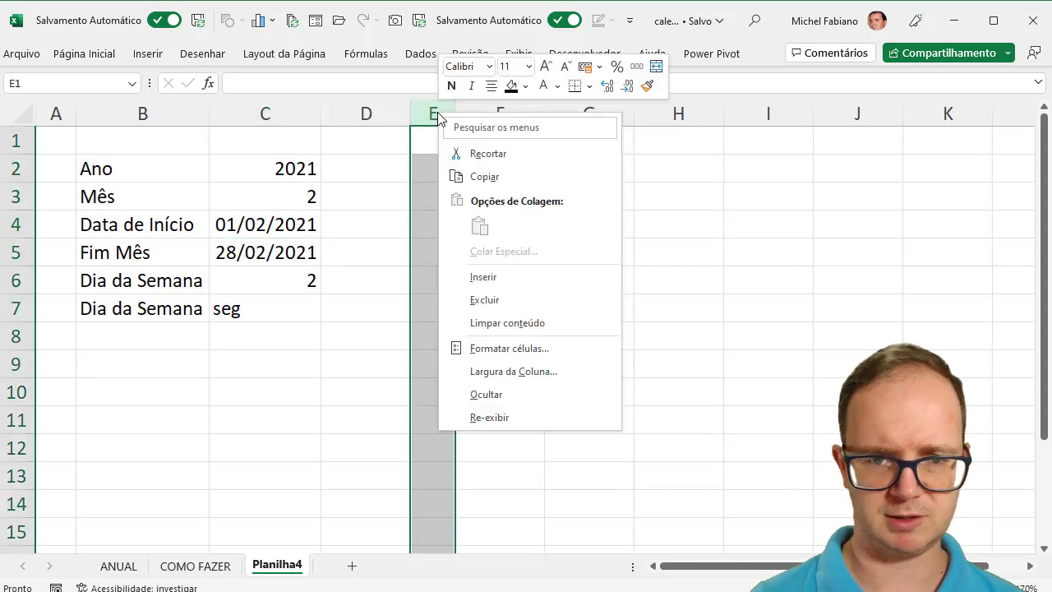
{"action": "left_click", "coordinate": [500, 301]}
{"action": "left_click", "coordinate": [433, 169]}
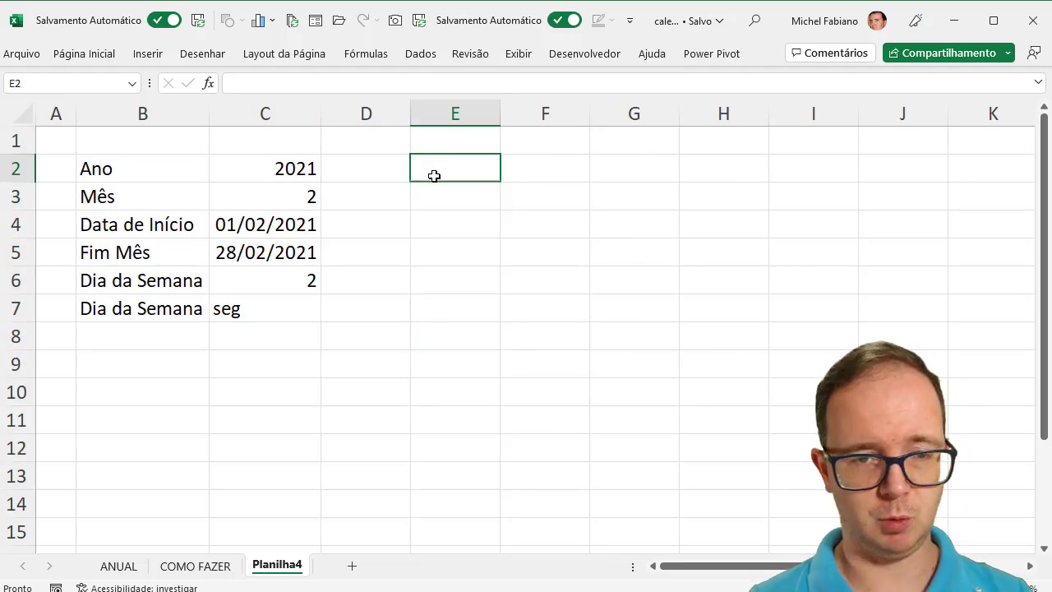
Enter the weekday numbers 1 to 7 across E2:K2, then move to cell E3
{"action": "type", "text": "1"}
{"action": "key", "text": "Tab"}
{"action": "type", "text": "2"}
{"action": "key", "text": "Tab"}
{"action": "type", "text": "3"}
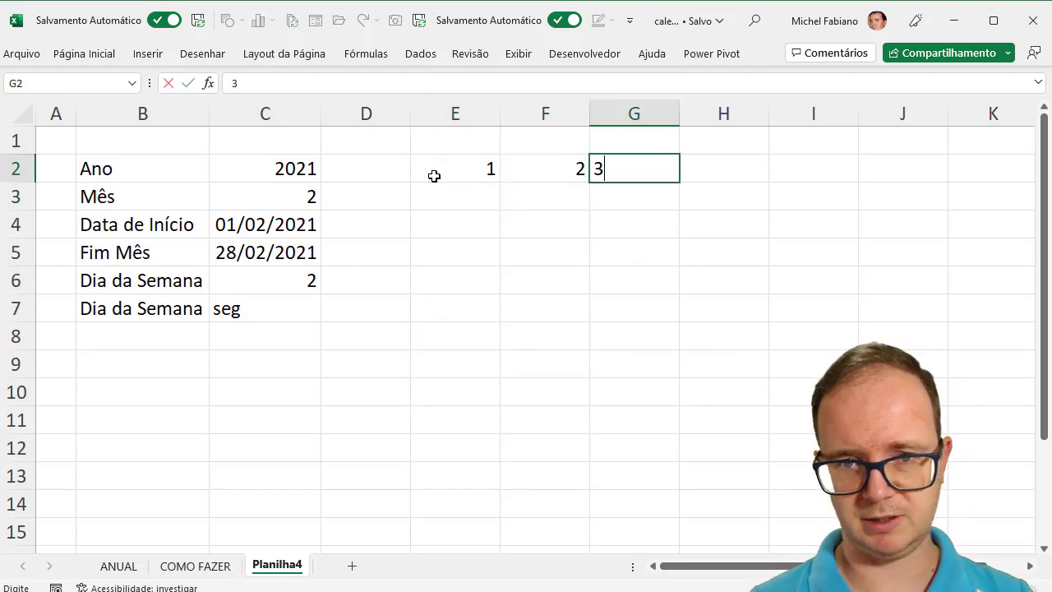
{"action": "key", "text": "Tab"}
{"action": "type", "text": "4\t5"}
{"action": "key", "text": "Tab"}
{"action": "type", "text": "6"}
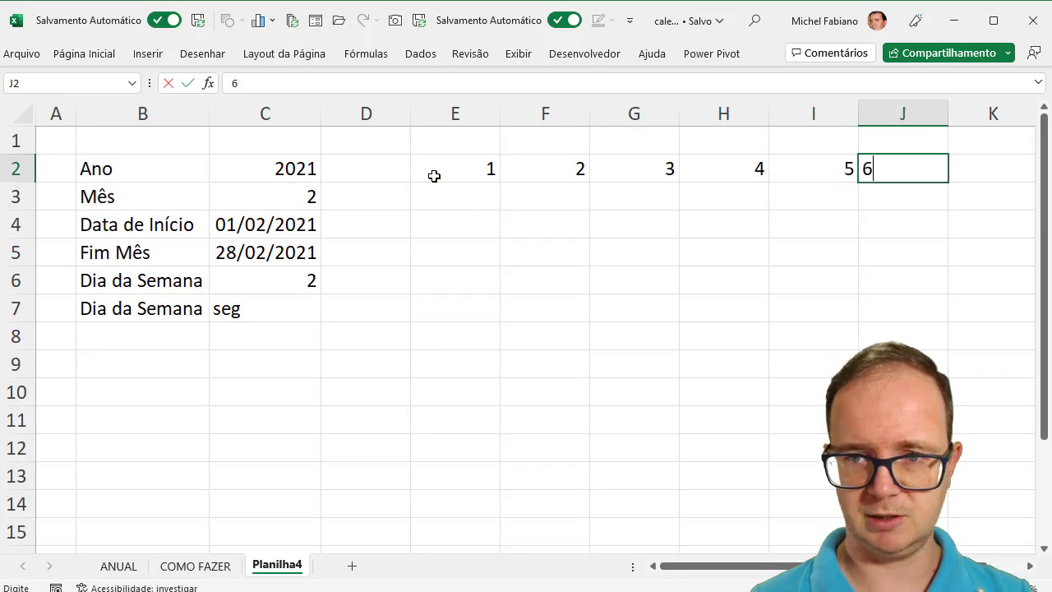
{"action": "key", "text": "Tab"}
{"action": "type", "text": "7"}
{"action": "key", "text": "Return"}
{"action": "key", "text": "Left"}
{"action": "key", "text": "Left"}
{"action": "key", "text": "Left"}
{"action": "key", "text": "Left"}
{"action": "key", "text": "Left"}
{"action": "key", "text": "Left"}
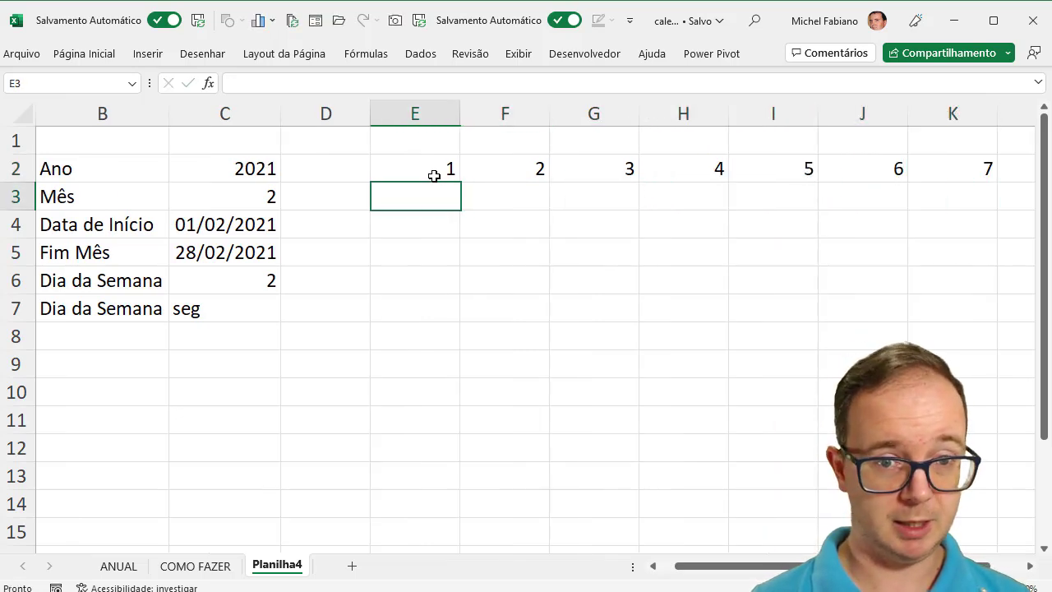
Type DOM in E3 and fill the weekday names SEG through SÁB across to K3
{"action": "type", "text": "DOM"}
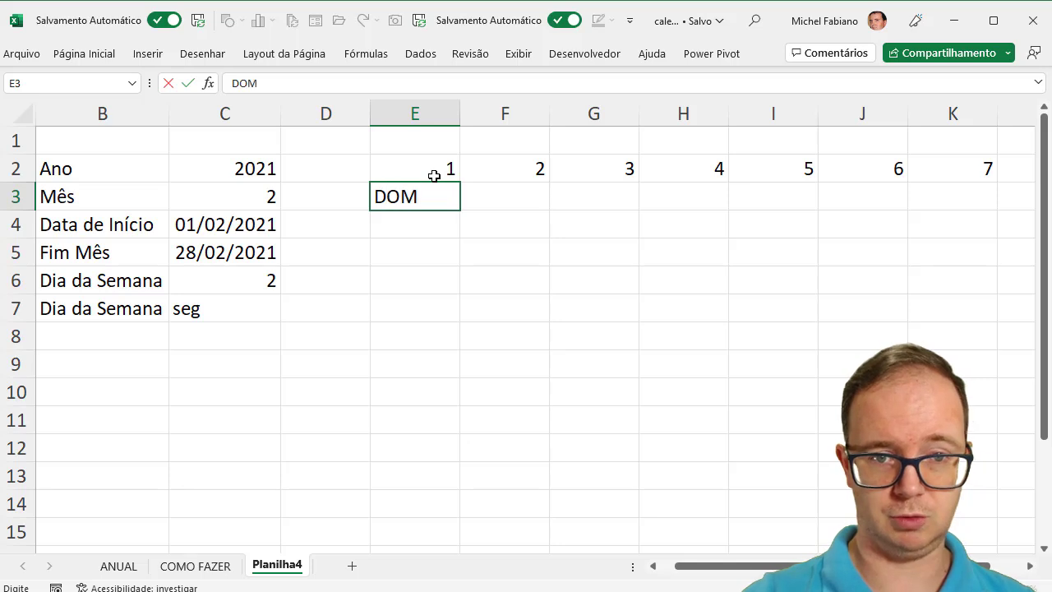
{"action": "key", "text": "Tab"}
{"action": "left_click", "coordinate": [410, 196]}
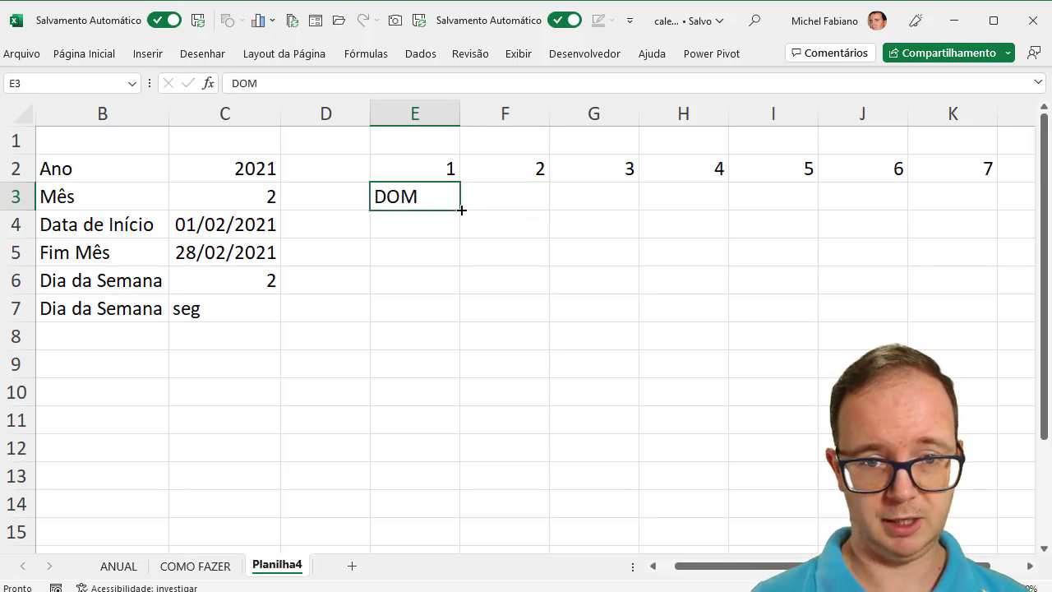
{"action": "left_click_drag", "start_coordinate": [459, 209], "coordinate": [958, 205]}
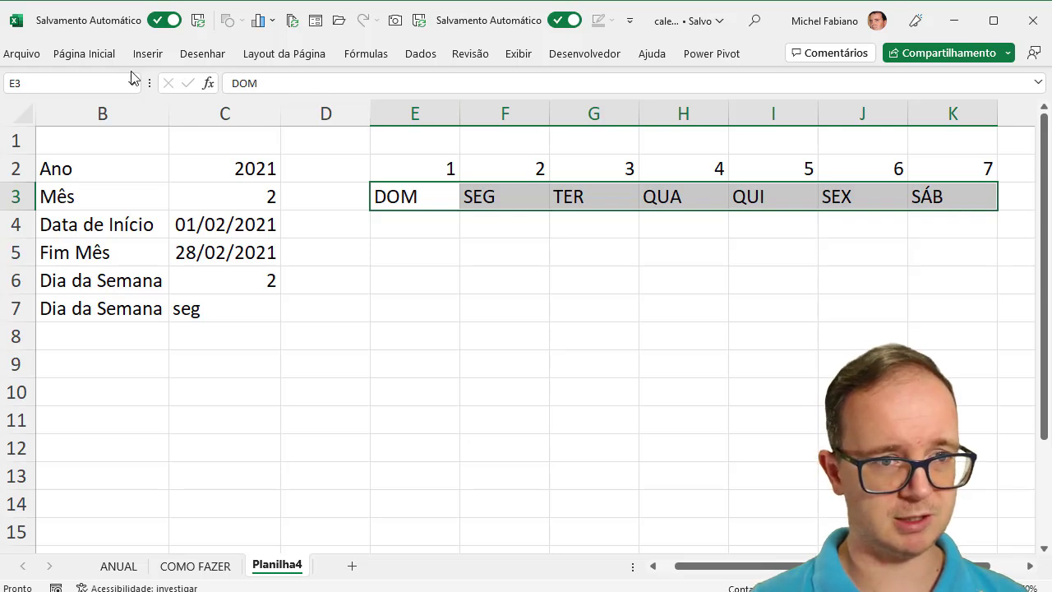
Center the weekday names and the numbers 1–7 in the header rows E2:K3
{"action": "left_click", "coordinate": [87, 55]}
{"action": "left_click", "coordinate": [365, 112]}
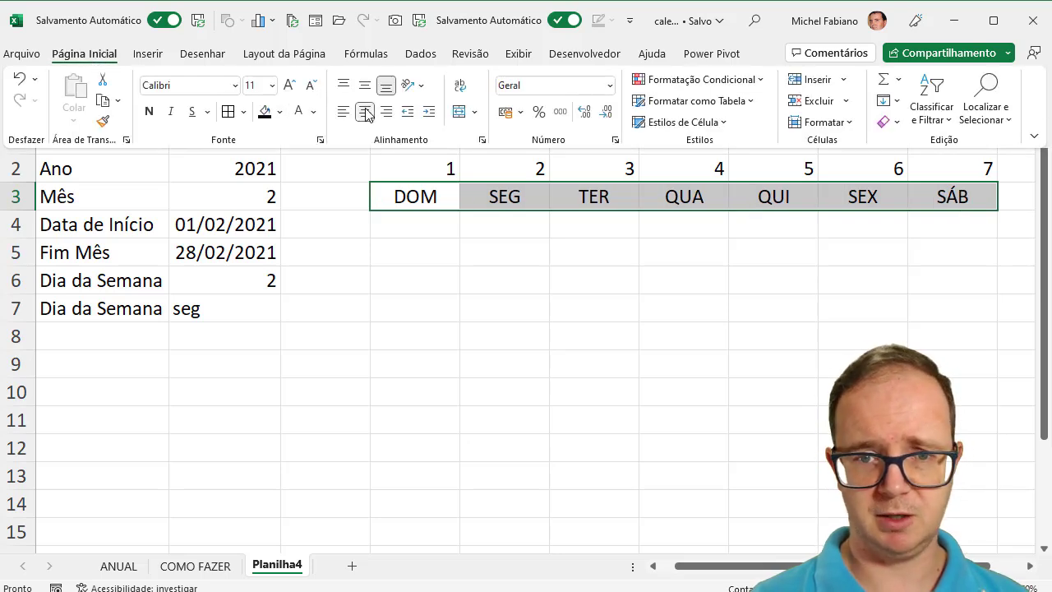
{"action": "left_click", "coordinate": [427, 232]}
{"action": "left_click", "coordinate": [427, 228]}
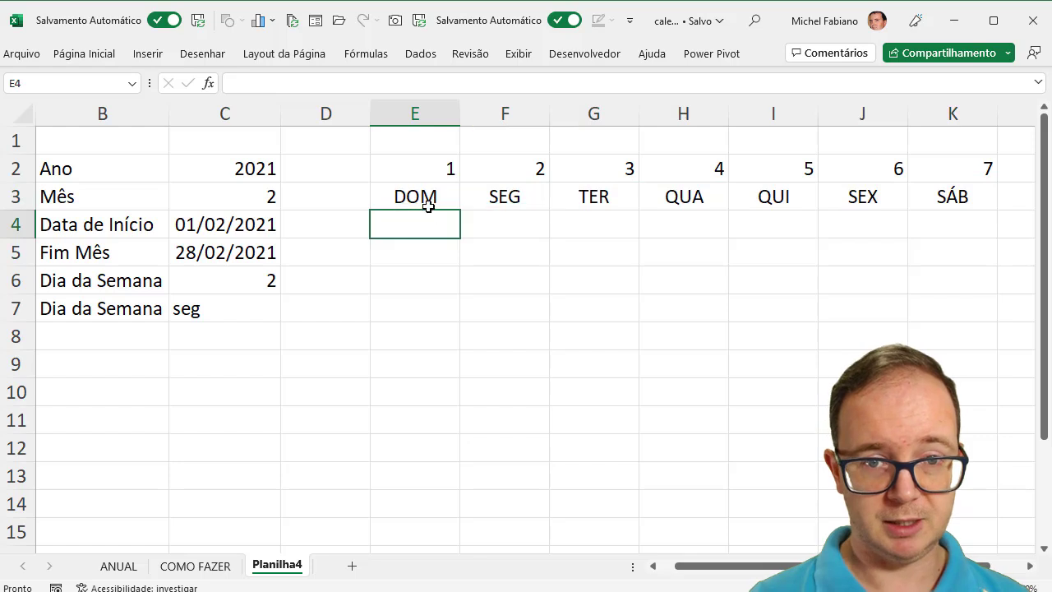
{"action": "mouse_move", "coordinate": [425, 167]}
{"action": "left_mouse_down"}
{"action": "mouse_move", "coordinate": [714, 208]}
{"action": "mouse_move", "coordinate": [951, 198]}
{"action": "left_mouse_up"}
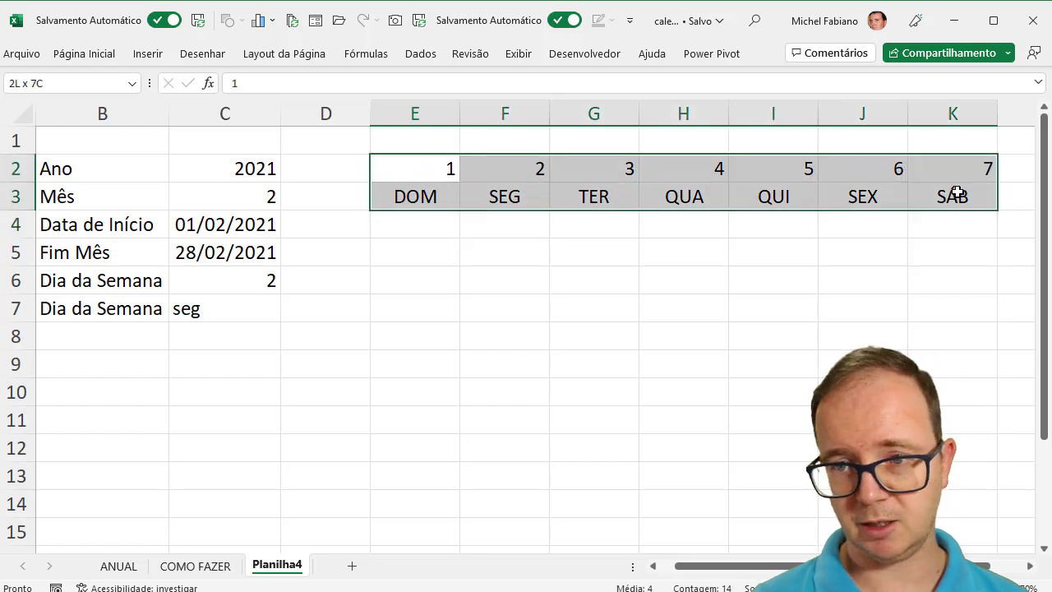
{"action": "left_click", "coordinate": [93, 56]}
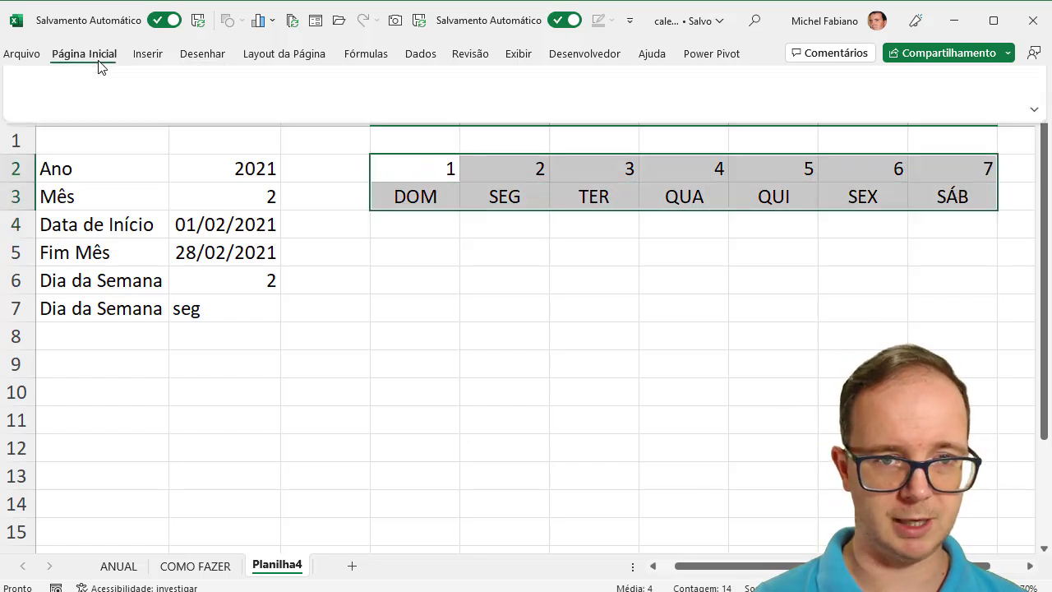
{"action": "left_click", "coordinate": [366, 112]}
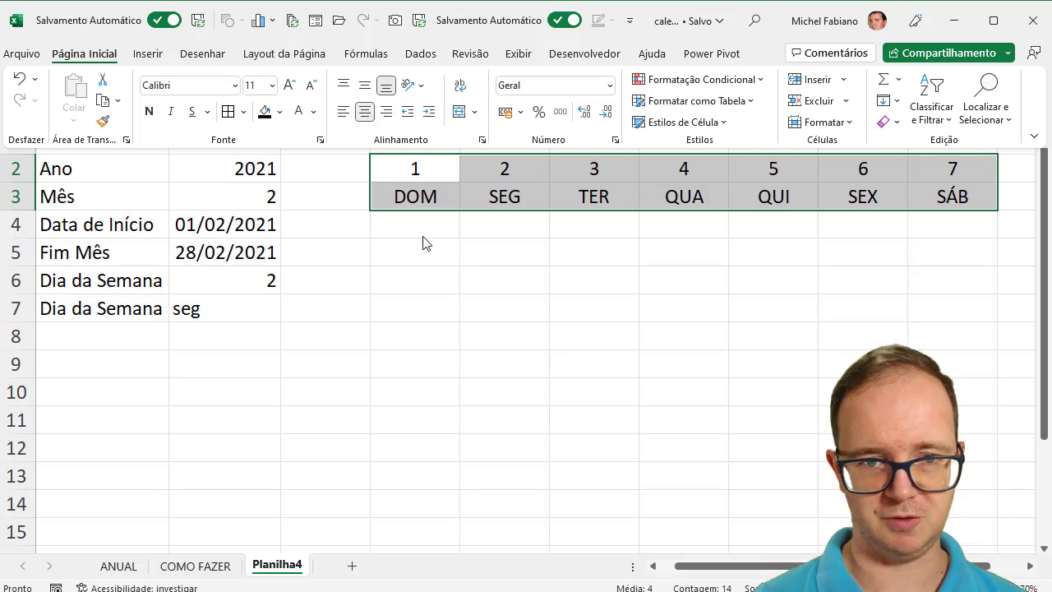
{"action": "left_click", "coordinate": [423, 244]}
{"action": "left_click", "coordinate": [425, 240]}
Select the row 4 cells E4:K4 and change the month in C3 to 1
{"action": "left_click", "coordinate": [429, 228]}
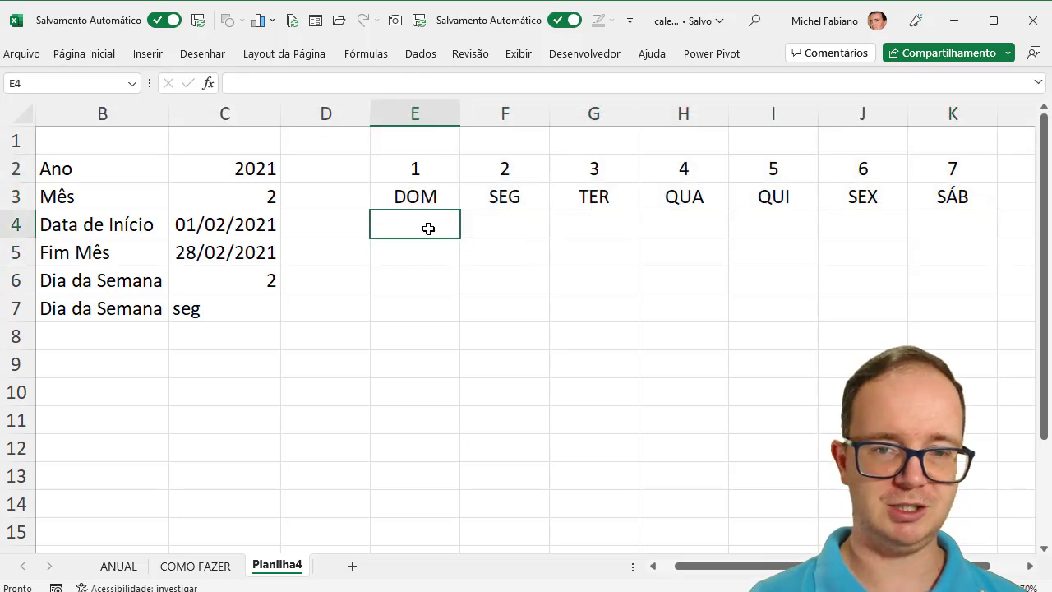
{"action": "left_click_drag", "start_coordinate": [433, 229], "coordinate": [574, 224]}
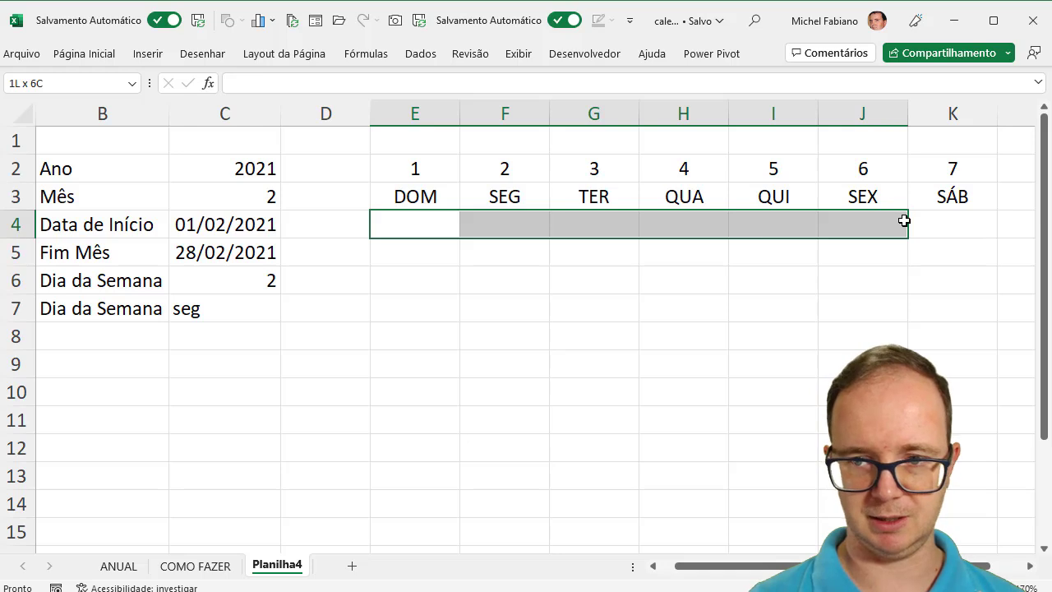
{"action": "left_click_drag", "start_coordinate": [755, 234], "coordinate": [930, 221]}
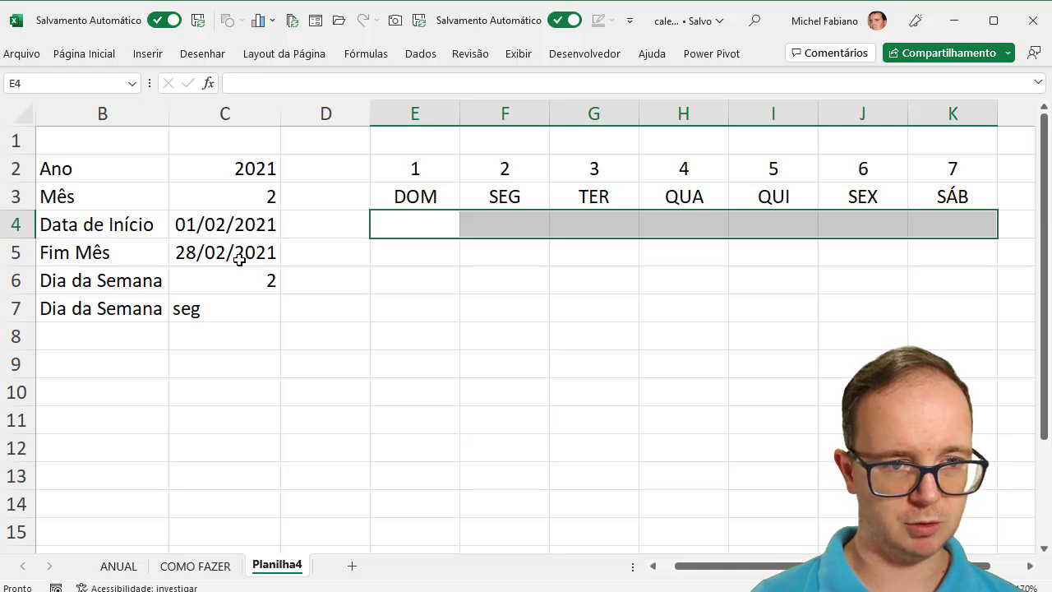
{"action": "left_click", "coordinate": [255, 195]}
{"action": "type", "text": "1"}
{"action": "key", "text": "Return"}
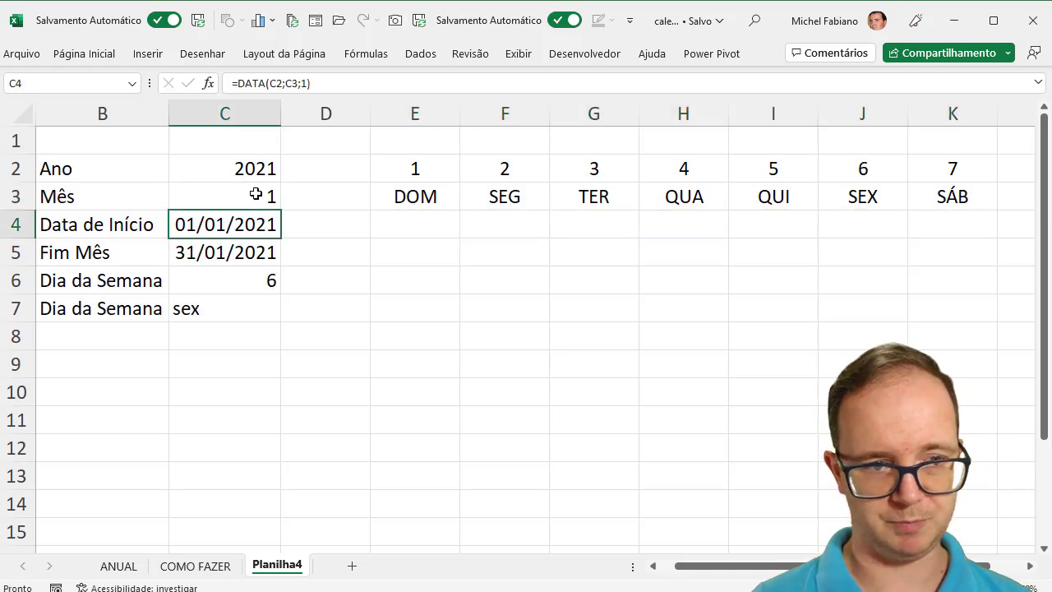
{"action": "left_click", "coordinate": [844, 219]}
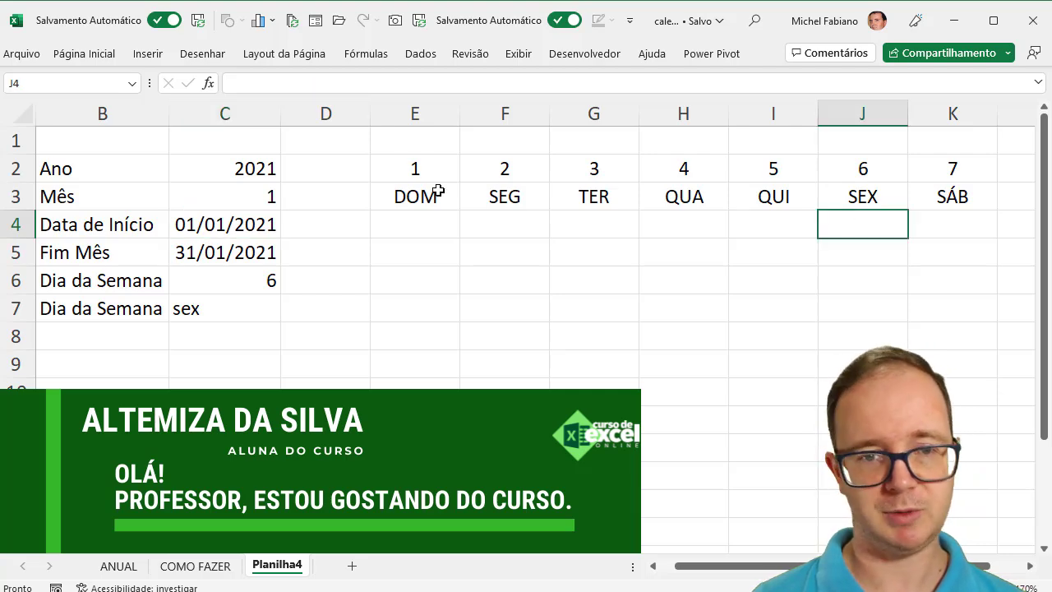
Enter =SE(E$2=$C$6;"1";"") in E4 to mark the month's starting weekday
{"action": "left_click", "coordinate": [425, 215]}
{"action": "type", "text": "=se"}
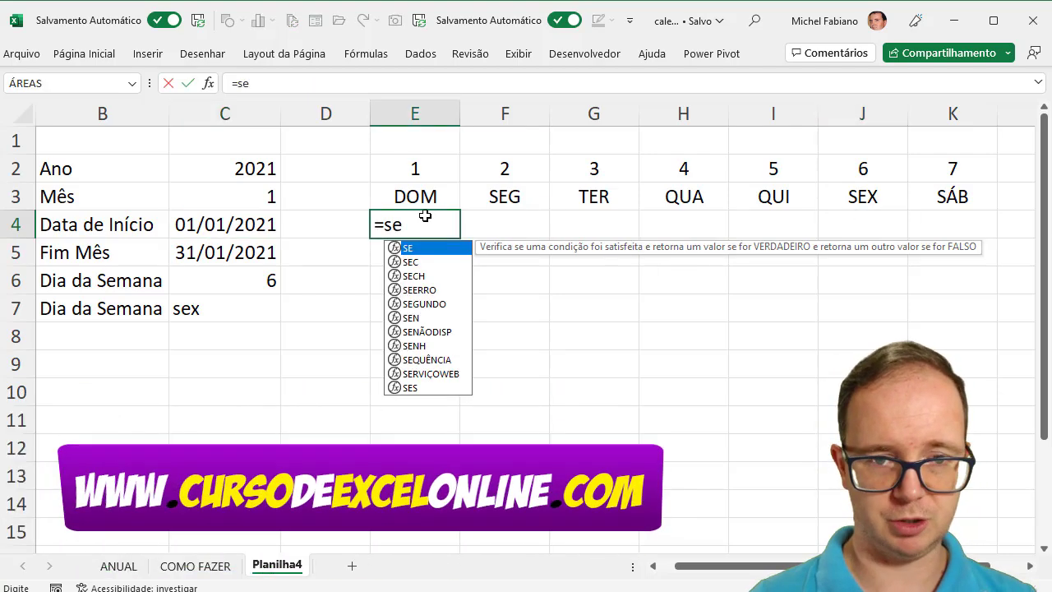
{"action": "type", "text": "("}
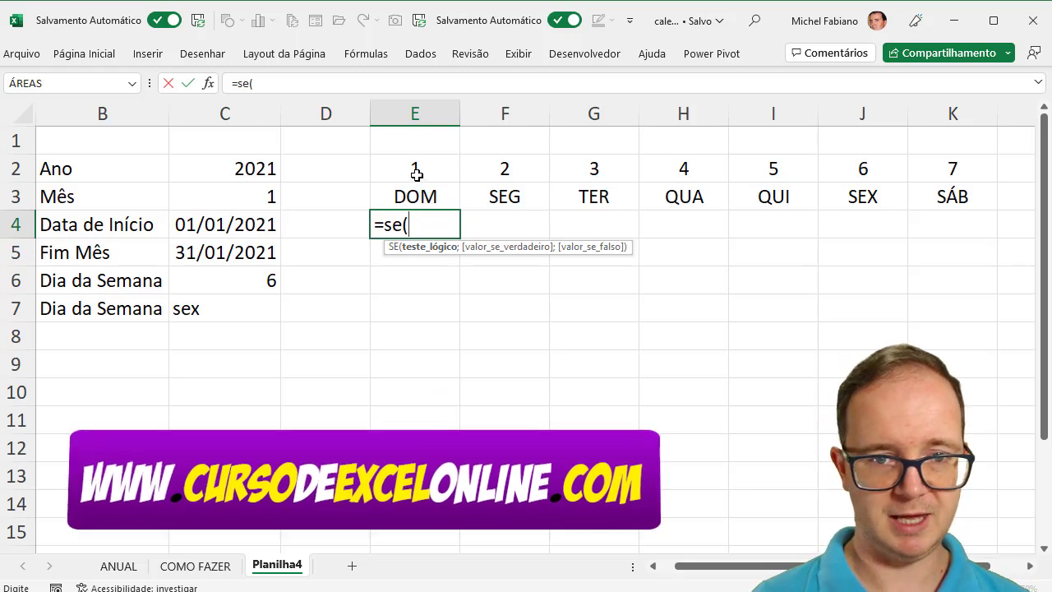
{"action": "left_click", "coordinate": [417, 171]}
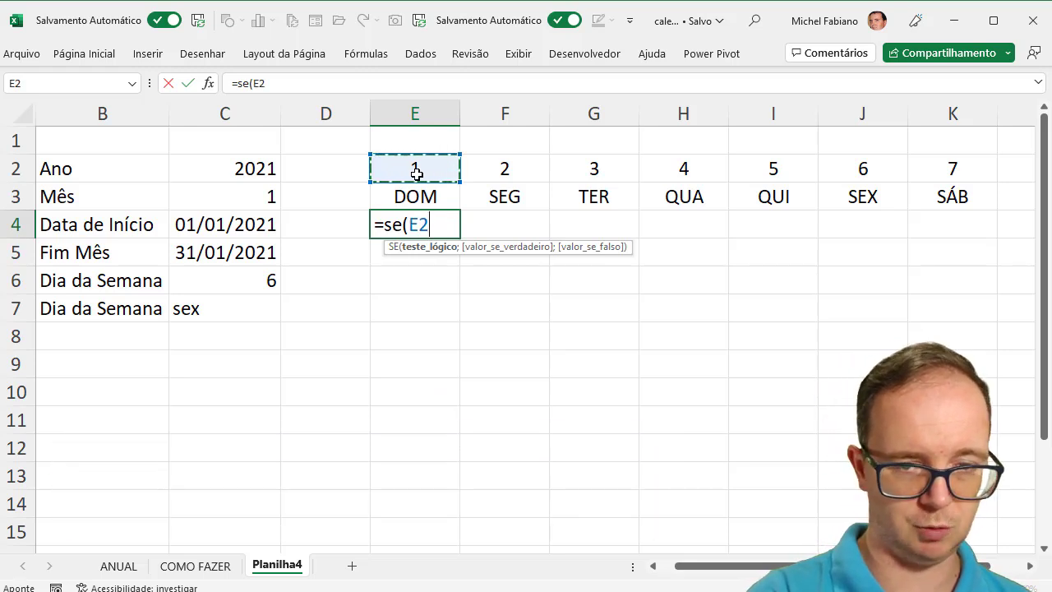
{"action": "key", "text": "F4"}
{"action": "key", "text": "F4"}
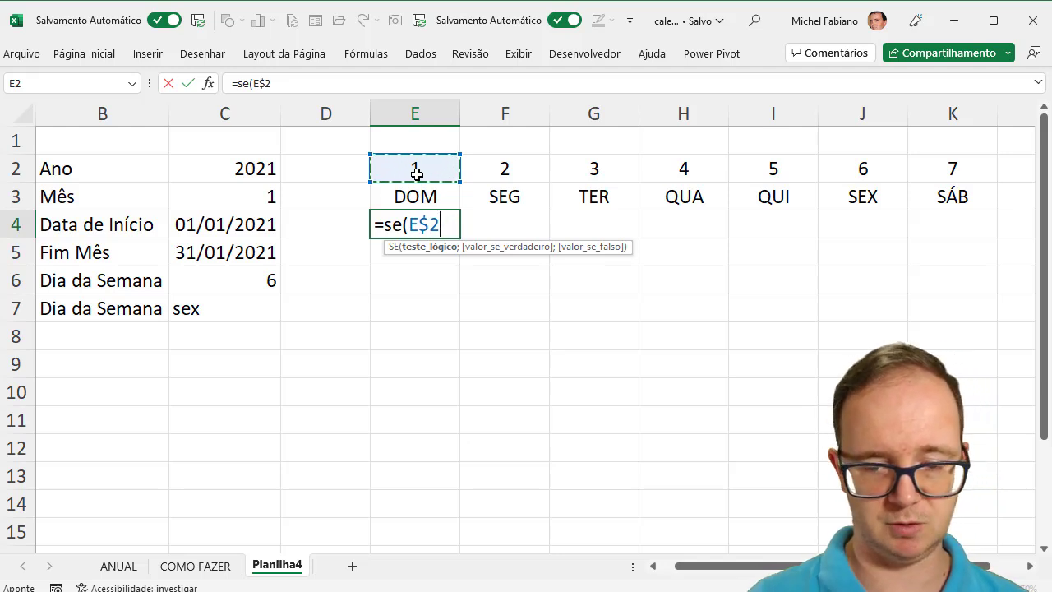
{"action": "type", "text": "="}
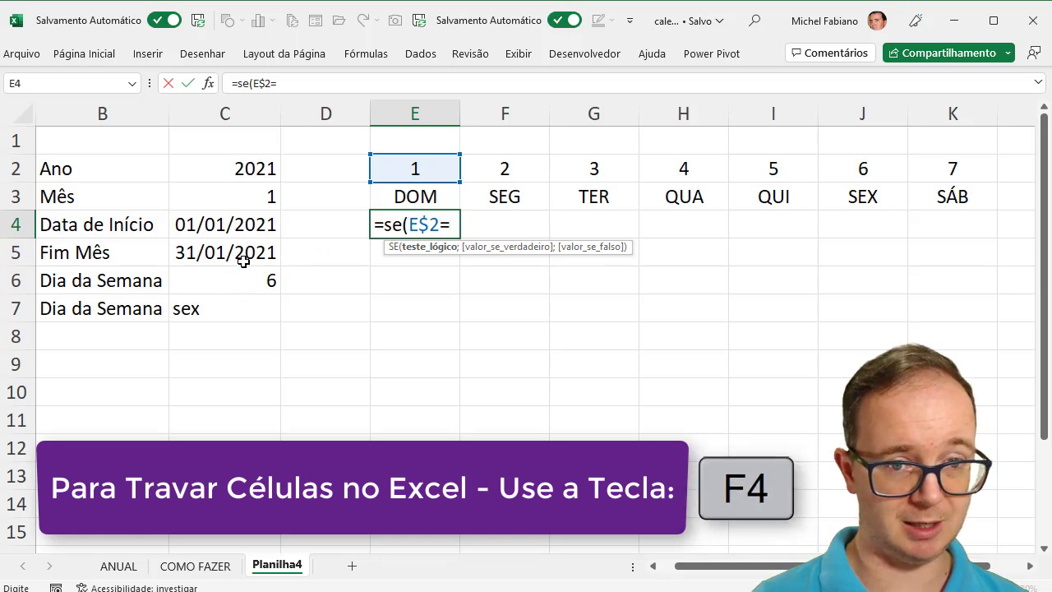
{"action": "type", "text": "1"}
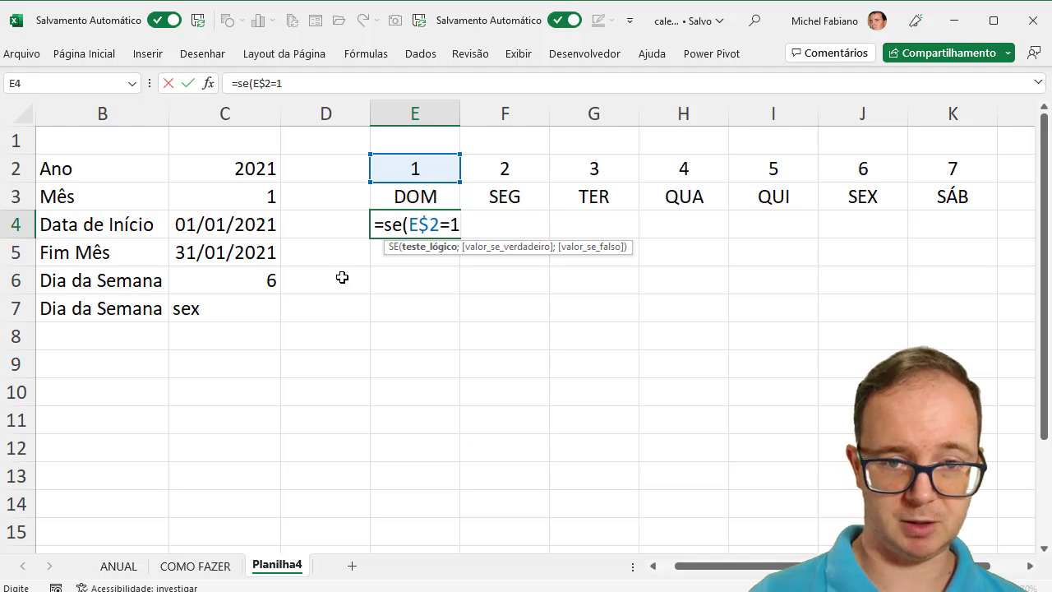
{"action": "key", "text": "BackSpace"}
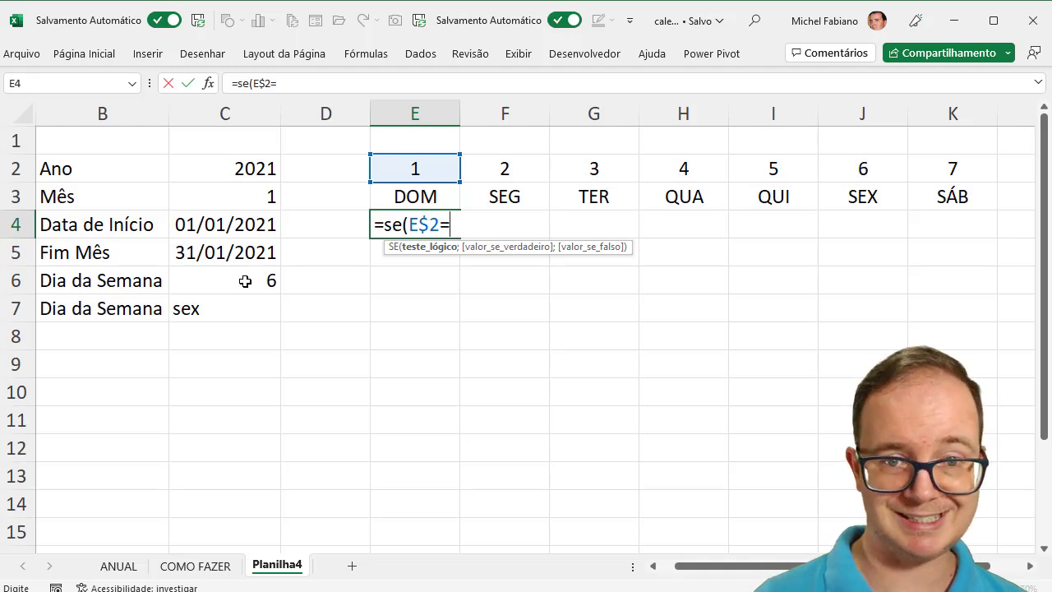
{"action": "left_click", "coordinate": [245, 281]}
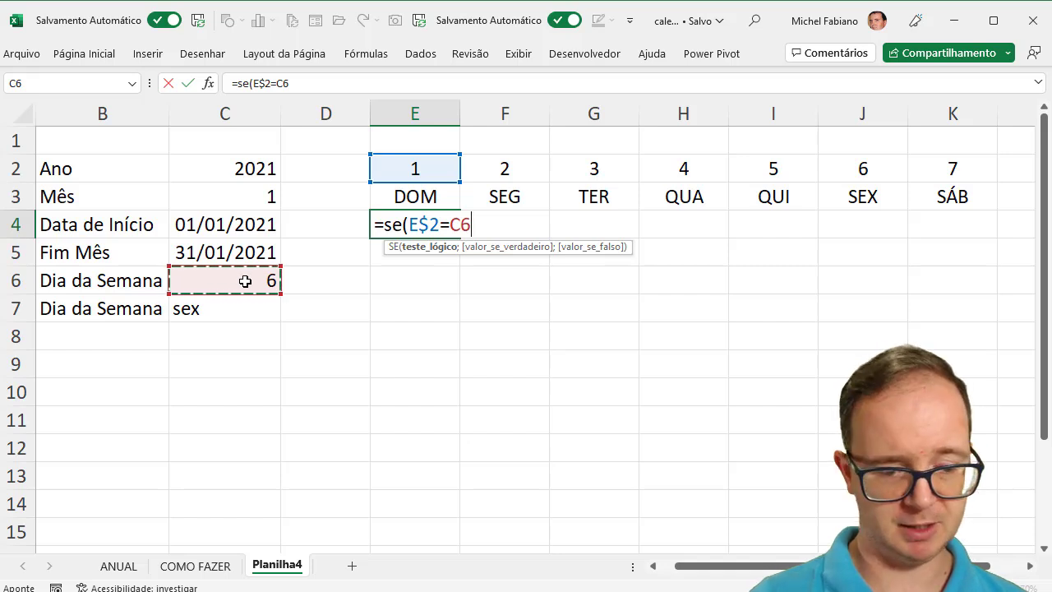
{"action": "key", "text": "F4"}
{"action": "type", "text": "$C$6;"}
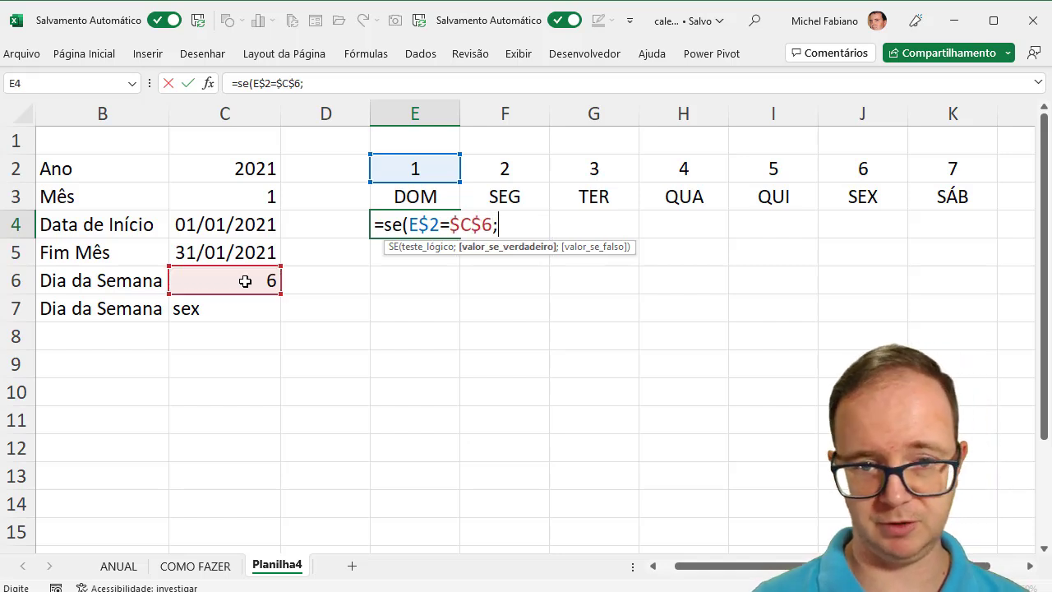
{"action": "type", "text": "\"1\""}
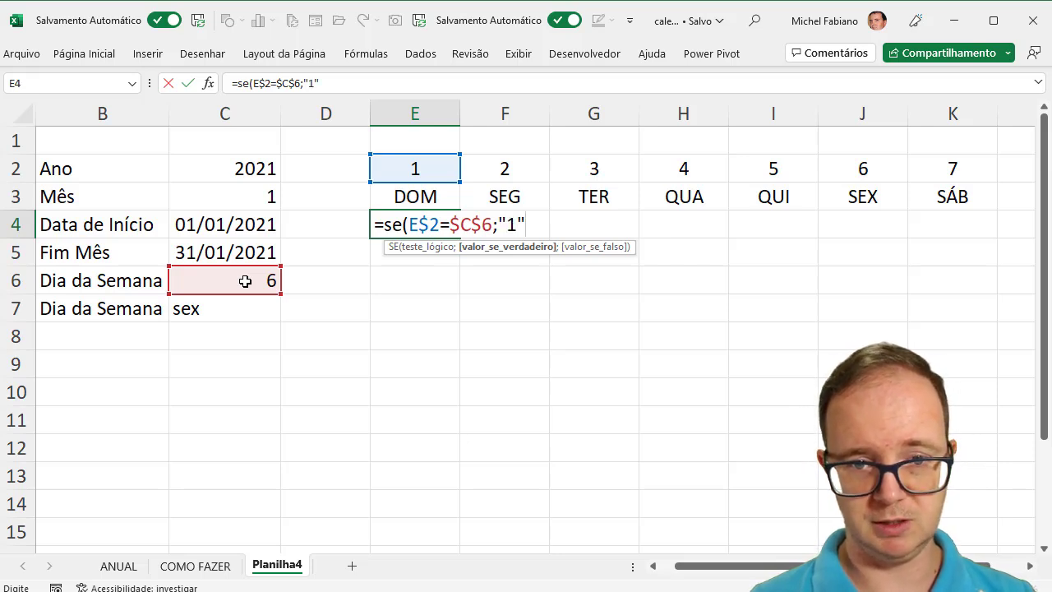
{"action": "type", "text": ";\"\")"}
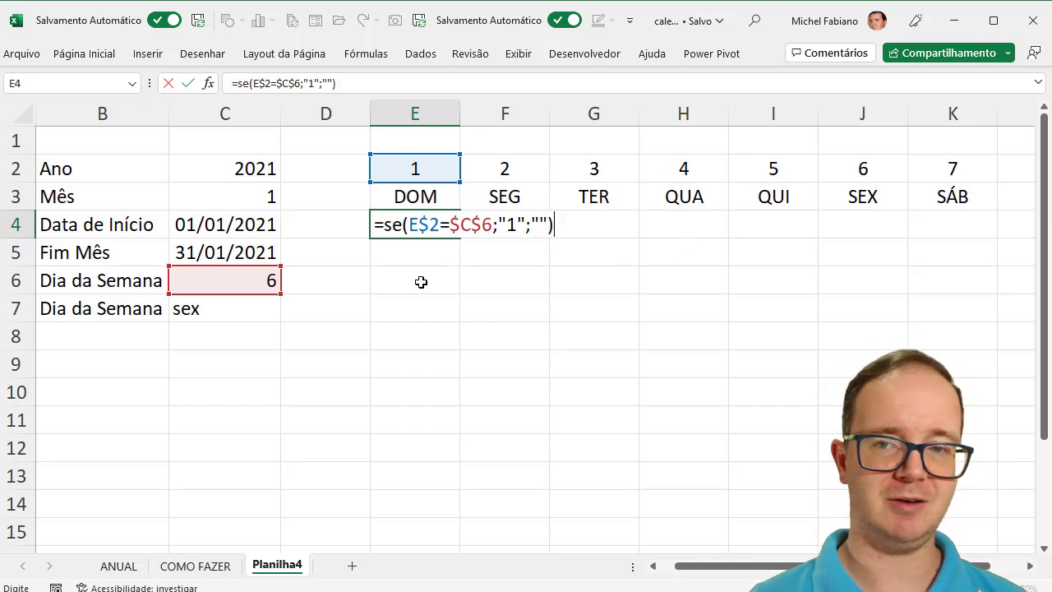
{"action": "key", "text": "Return"}
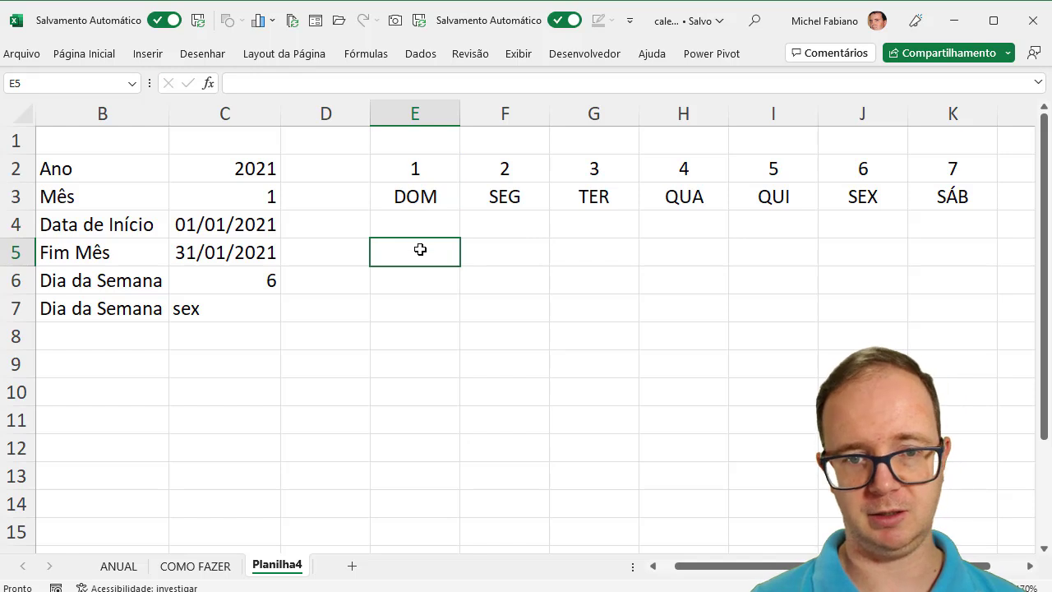
Copy E4's weekday formula across to K4 and center row 4
{"action": "left_click", "coordinate": [418, 225]}
{"action": "left_click_drag", "start_coordinate": [464, 236], "coordinate": [988, 258]}
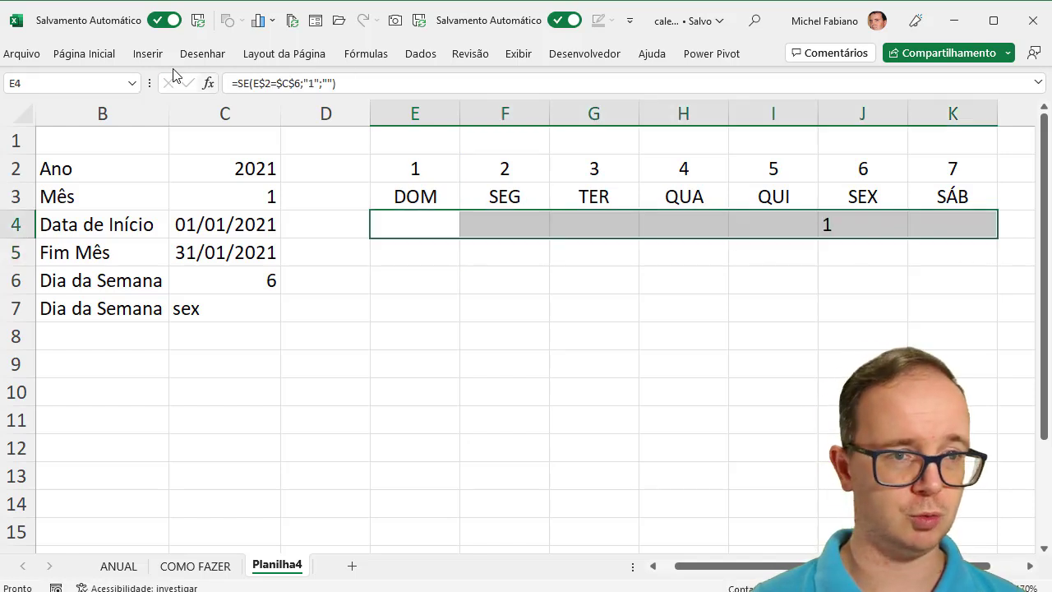
{"action": "left_click", "coordinate": [90, 55]}
{"action": "left_click", "coordinate": [364, 111]}
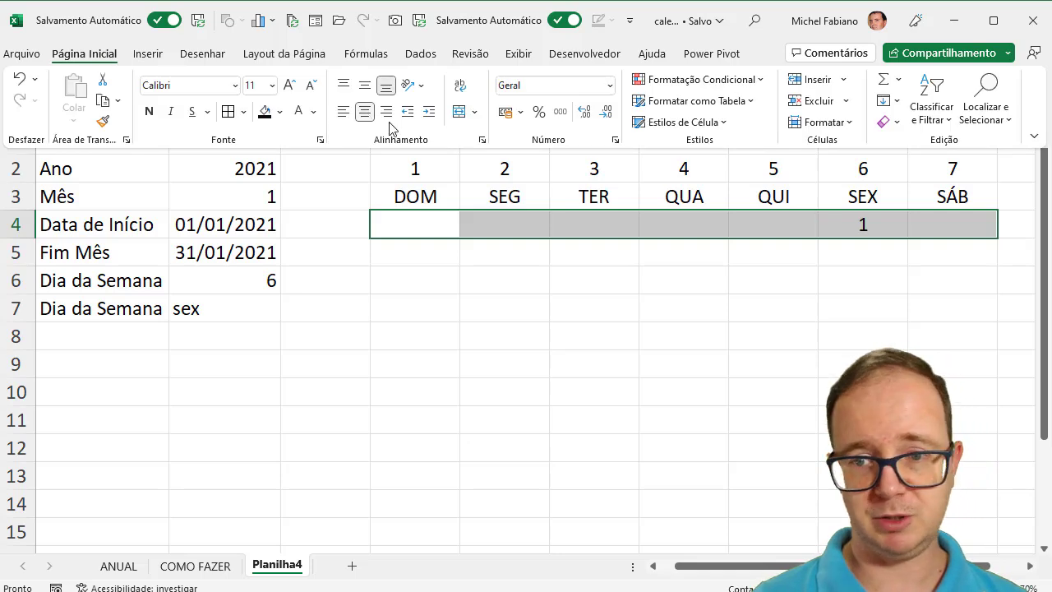
Check the formulas in J4 and K4, then switch to the COMO FAZER sheet
{"action": "left_click", "coordinate": [893, 215]}
{"action": "left_click", "coordinate": [894, 215]}
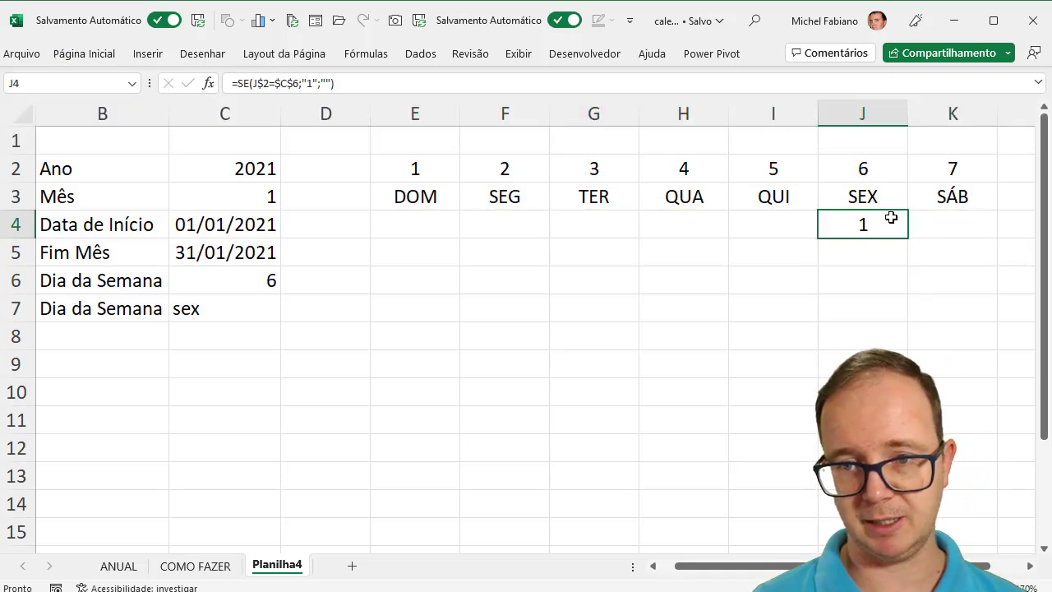
{"action": "left_click", "coordinate": [933, 224]}
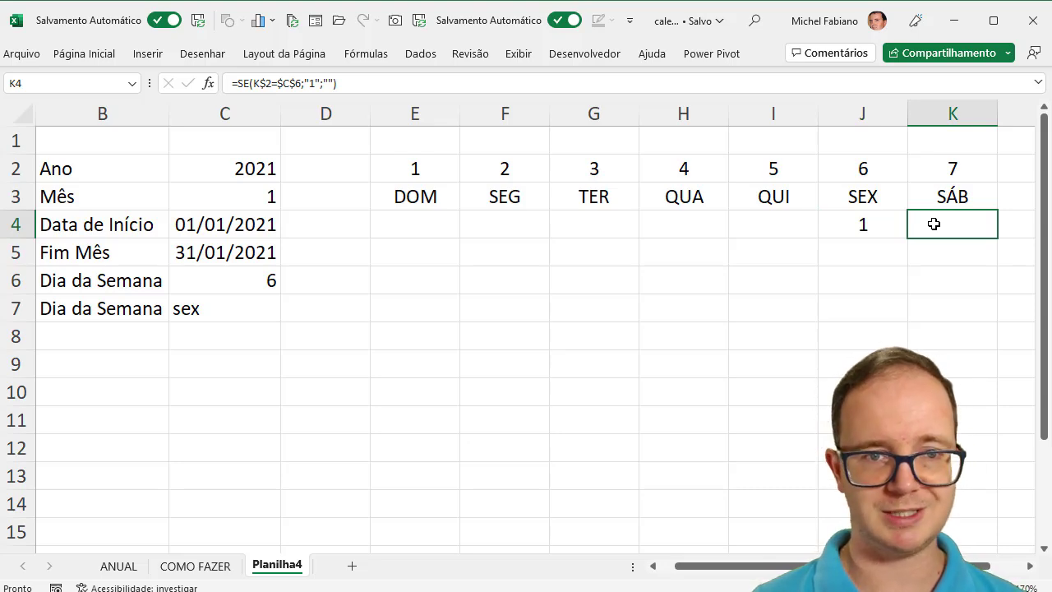
{"action": "left_click", "coordinate": [220, 567]}
{"action": "left_click", "coordinate": [300, 240]}
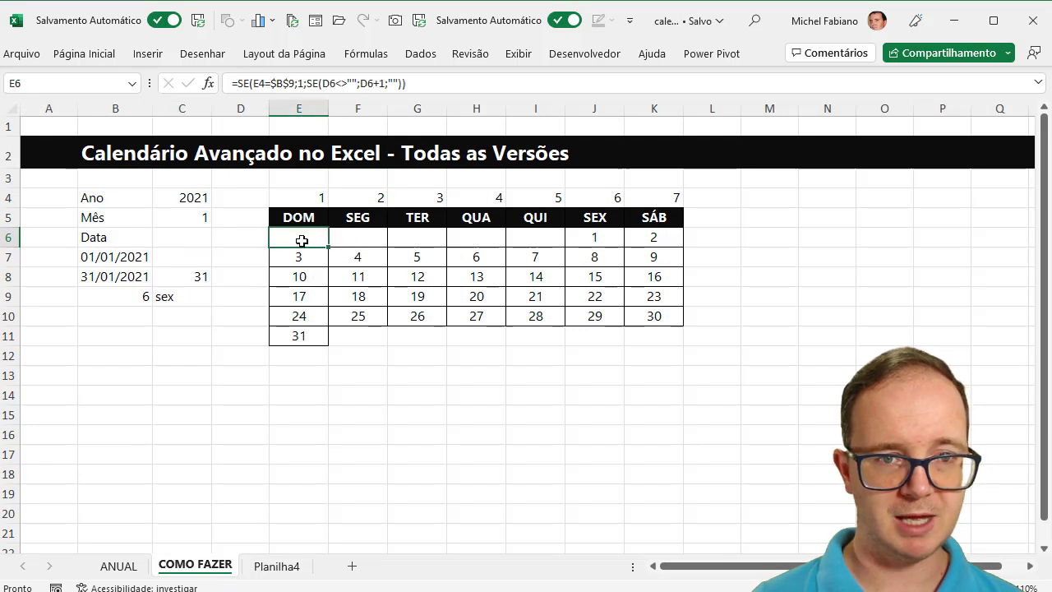
{"action": "double_click", "coordinate": [301, 239]}
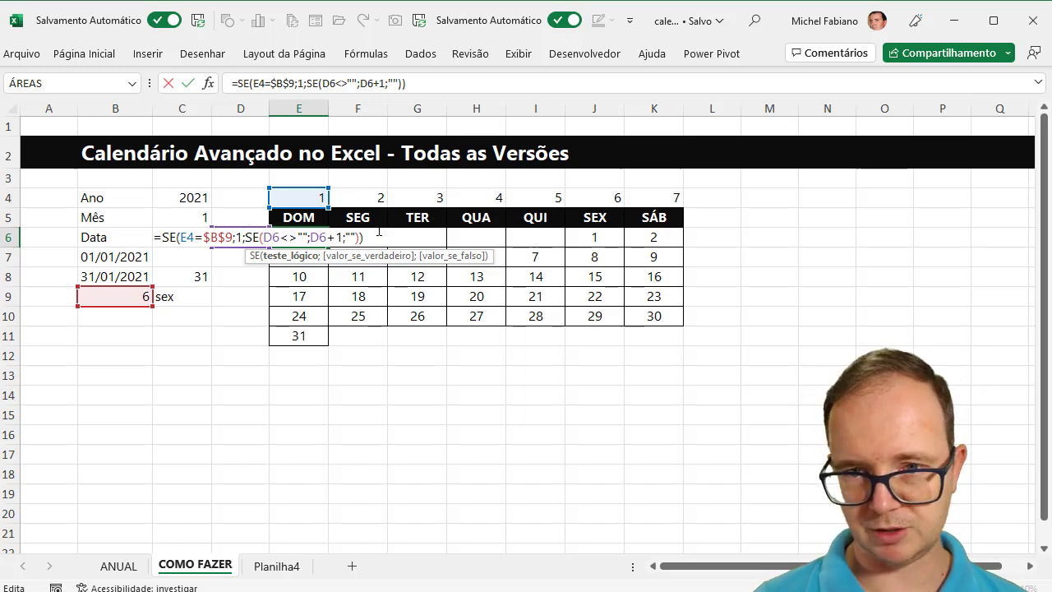
{"action": "key", "text": "Escape"}
On Planilha4, change E4 to =SE(E$2=$C$6;"1";SE(D4<>"";D4+1;"")) and fill it across to K4
{"action": "left_click", "coordinate": [277, 566]}
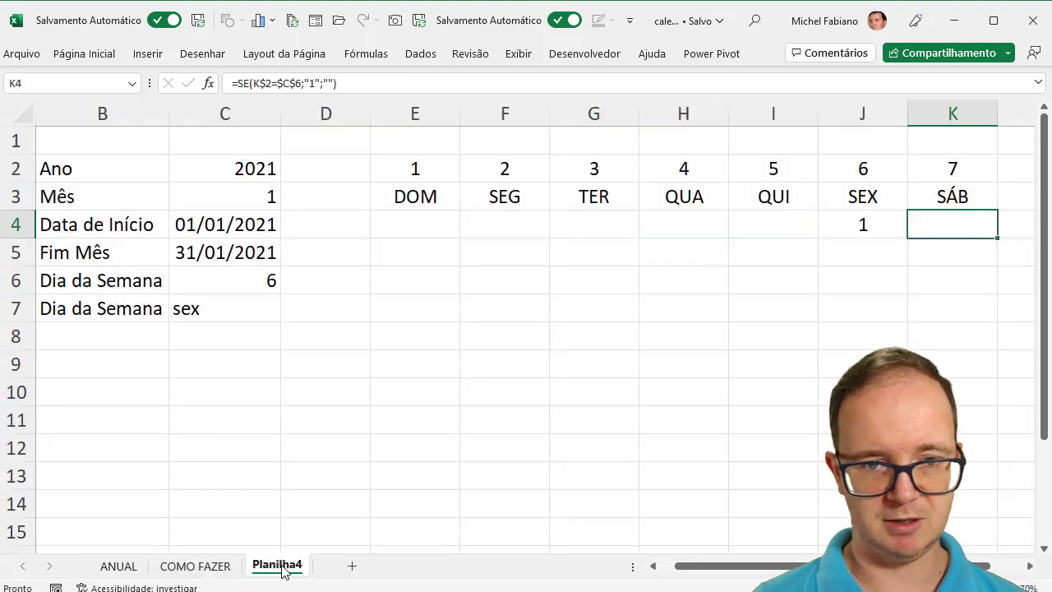
{"action": "left_click", "coordinate": [446, 226]}
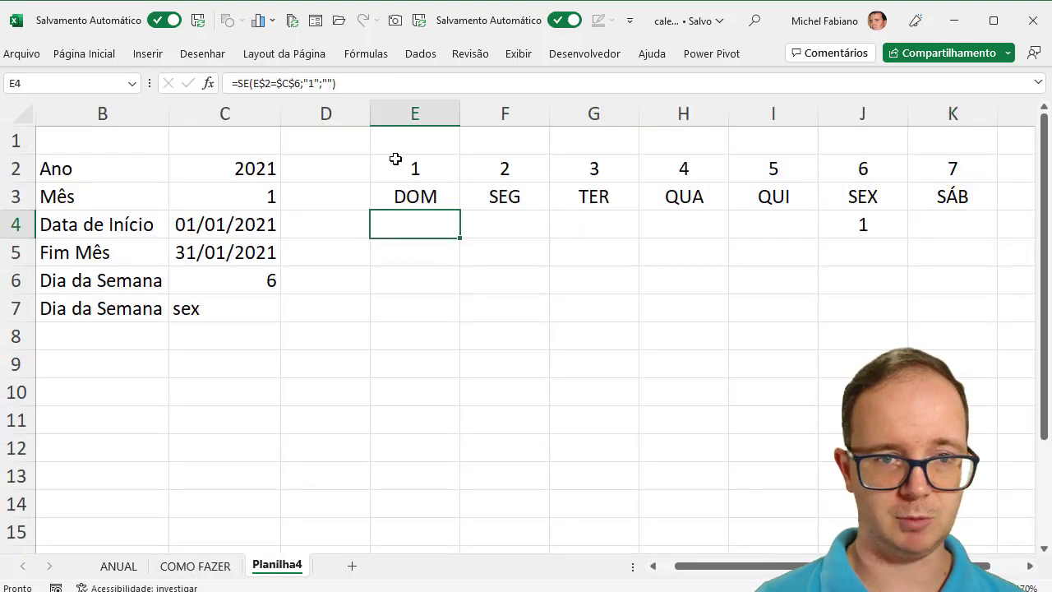
{"action": "left_click", "coordinate": [340, 83]}
{"action": "key", "text": "BackSpace"}
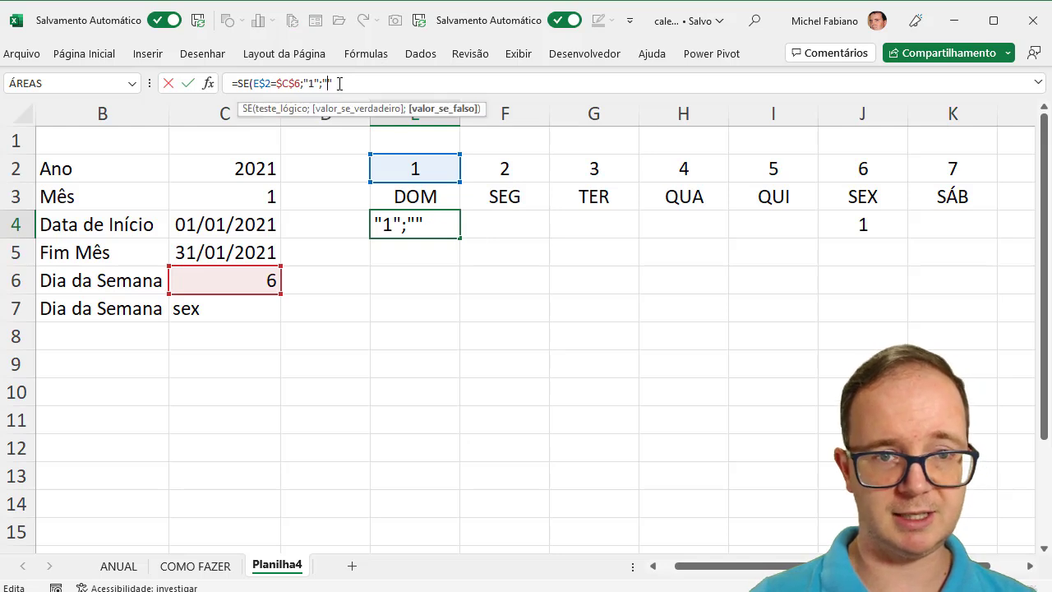
{"action": "type", "text": "se("}
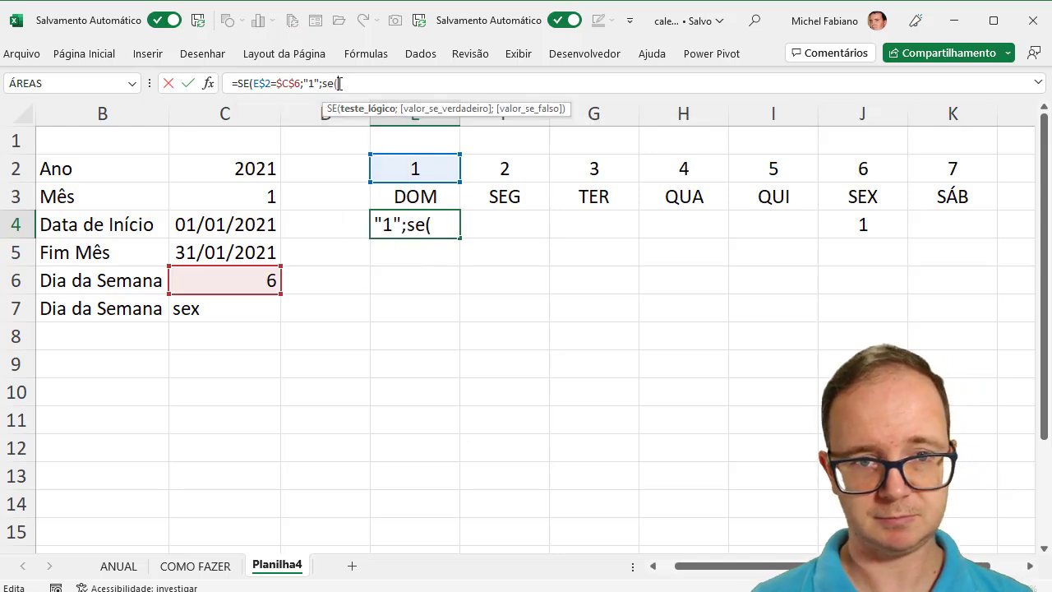
{"action": "left_click", "coordinate": [338, 228]}
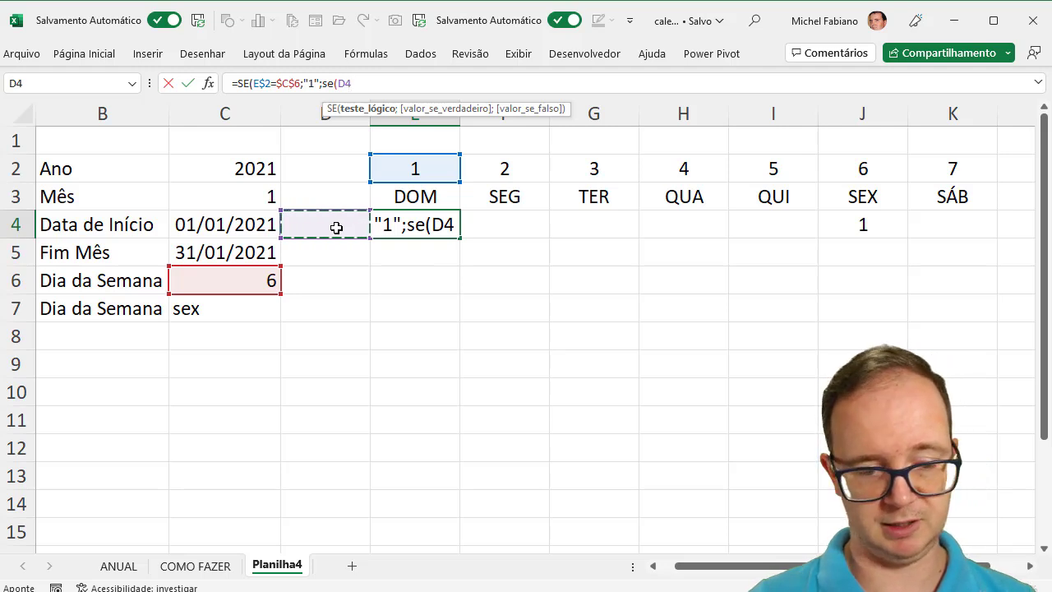
{"action": "type", "text": "="}
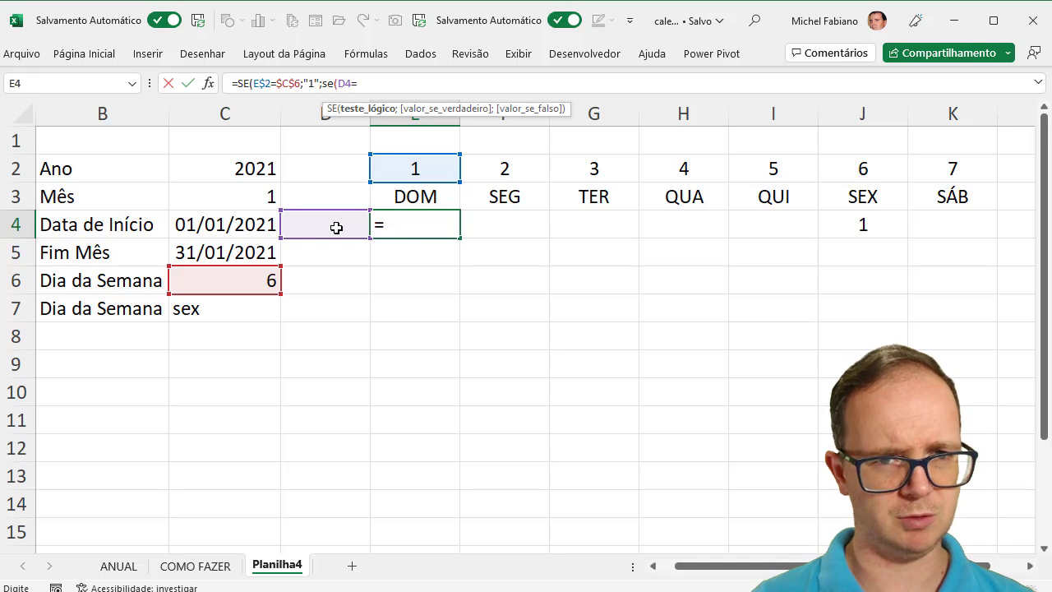
{"action": "key", "text": "BackSpace"}
{"action": "type", "text": "<>\"\""}
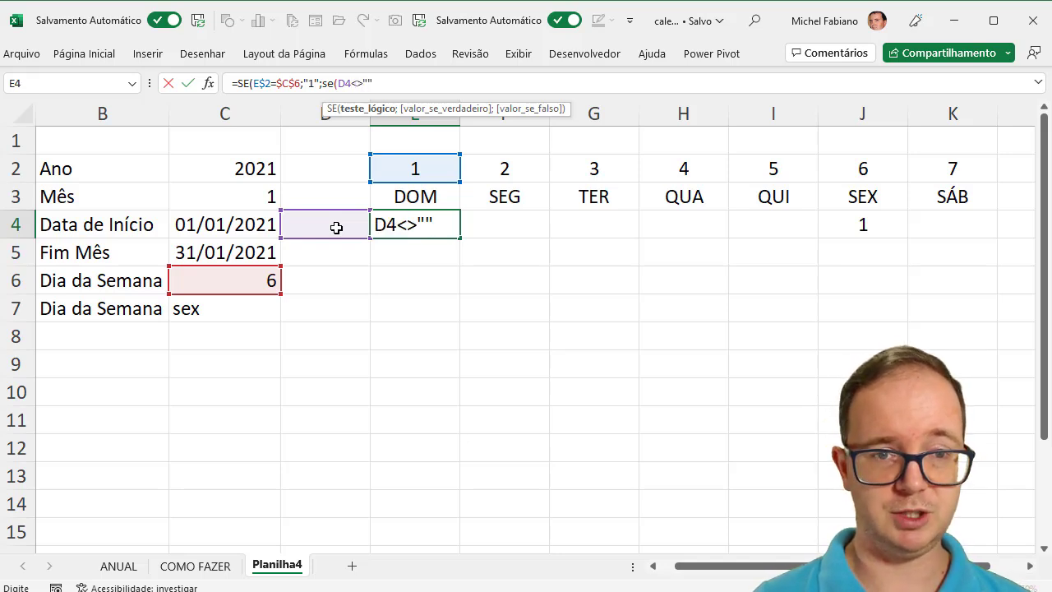
{"action": "type", "text": ";"}
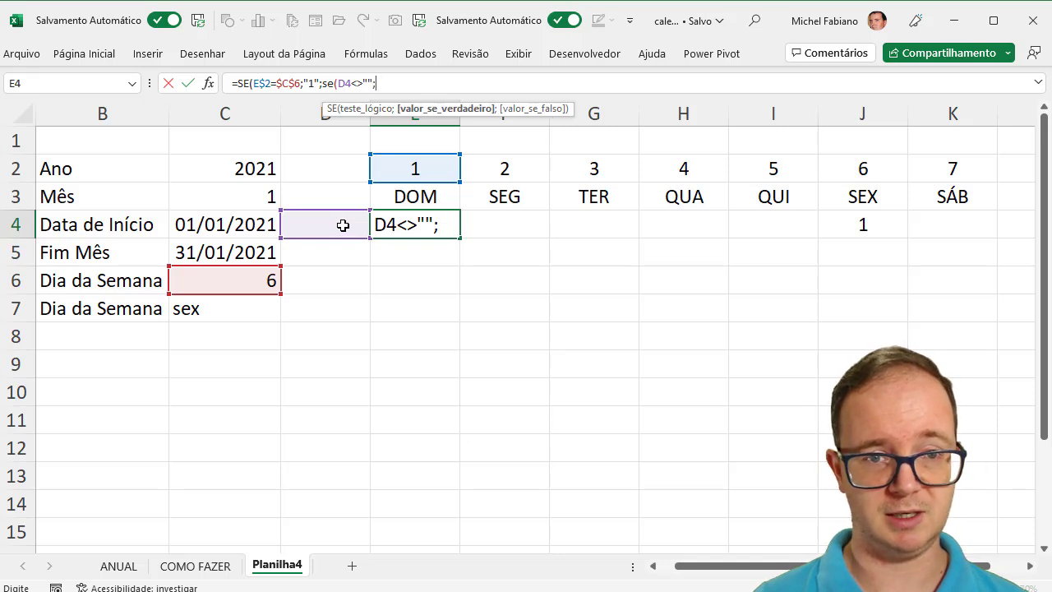
{"action": "left_click", "coordinate": [343, 225]}
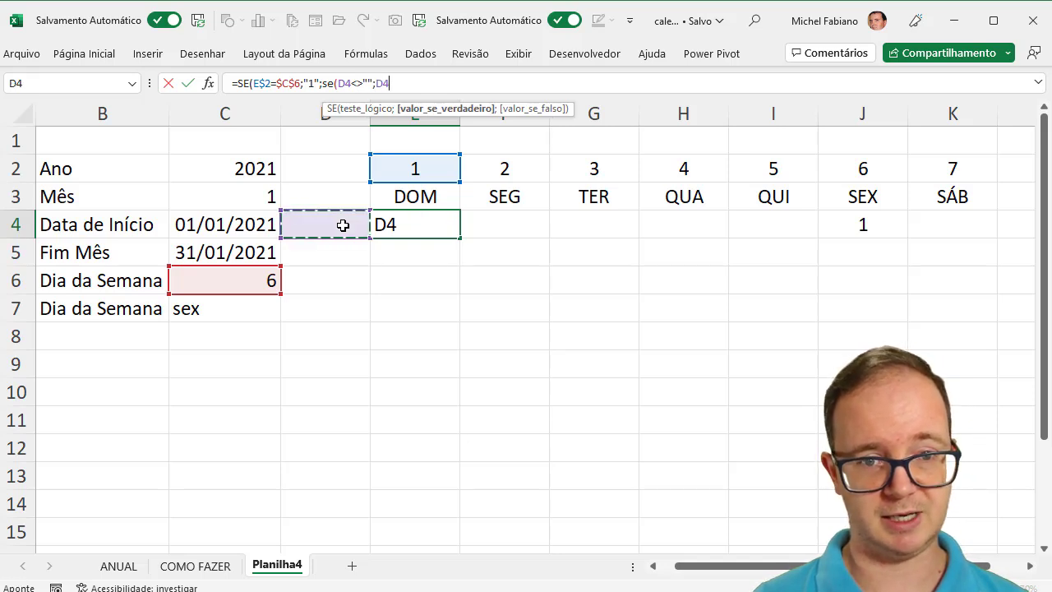
{"action": "type", "text": "+1;"}
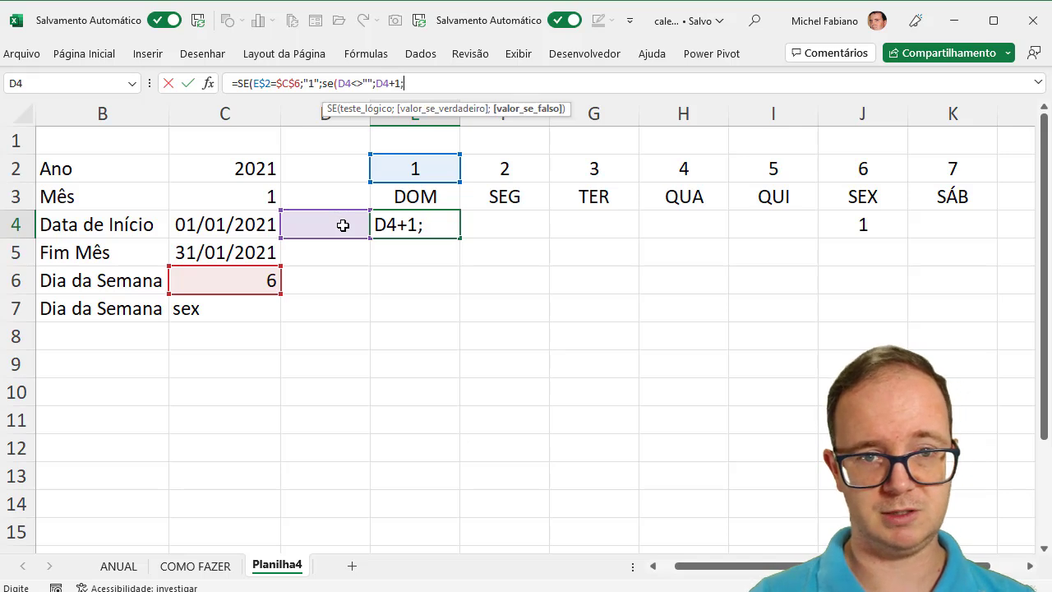
{"action": "type", "text": "\"\")"}
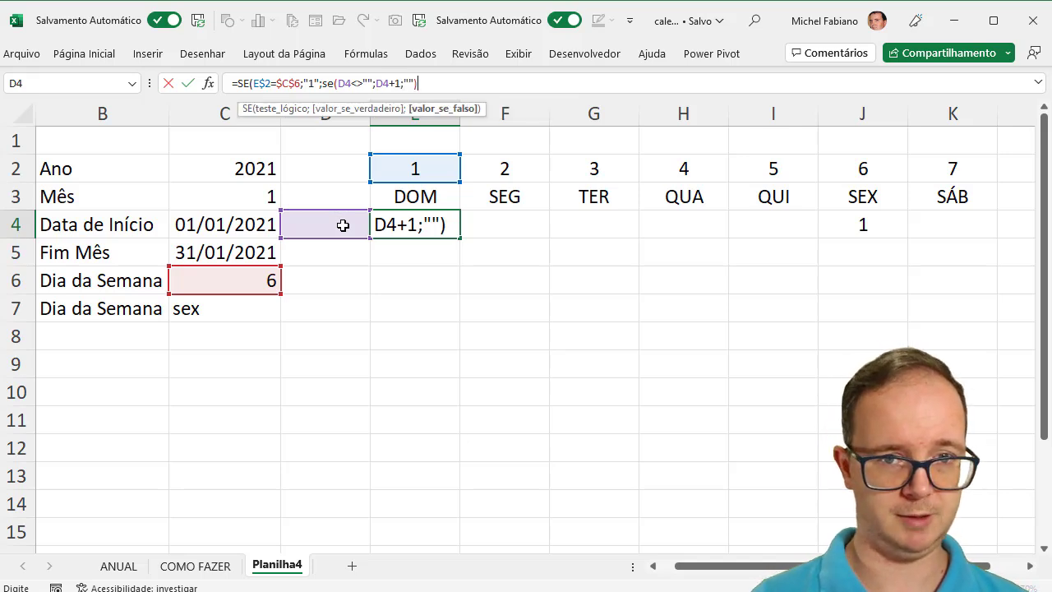
{"action": "key", "text": "Return"}
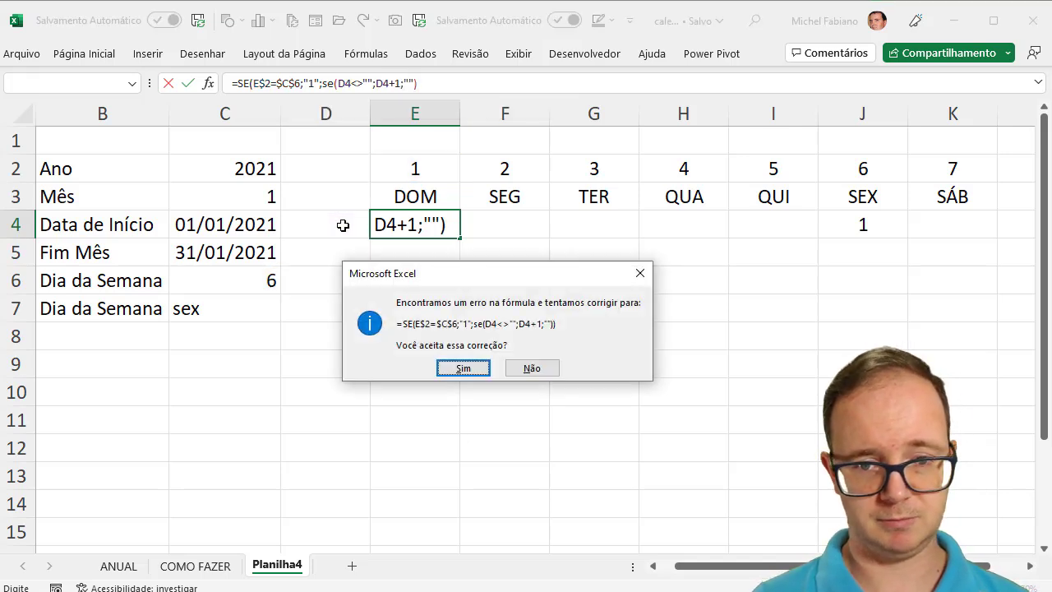
{"action": "key", "text": "Return"}
{"action": "left_click", "coordinate": [404, 228]}
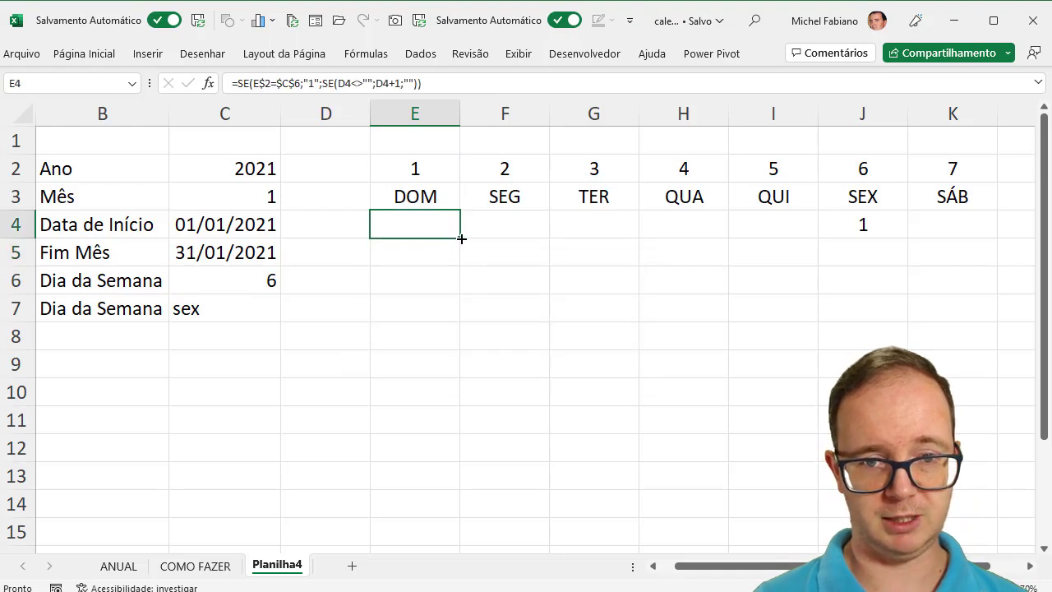
{"action": "left_click_drag", "start_coordinate": [460, 238], "coordinate": [973, 233]}
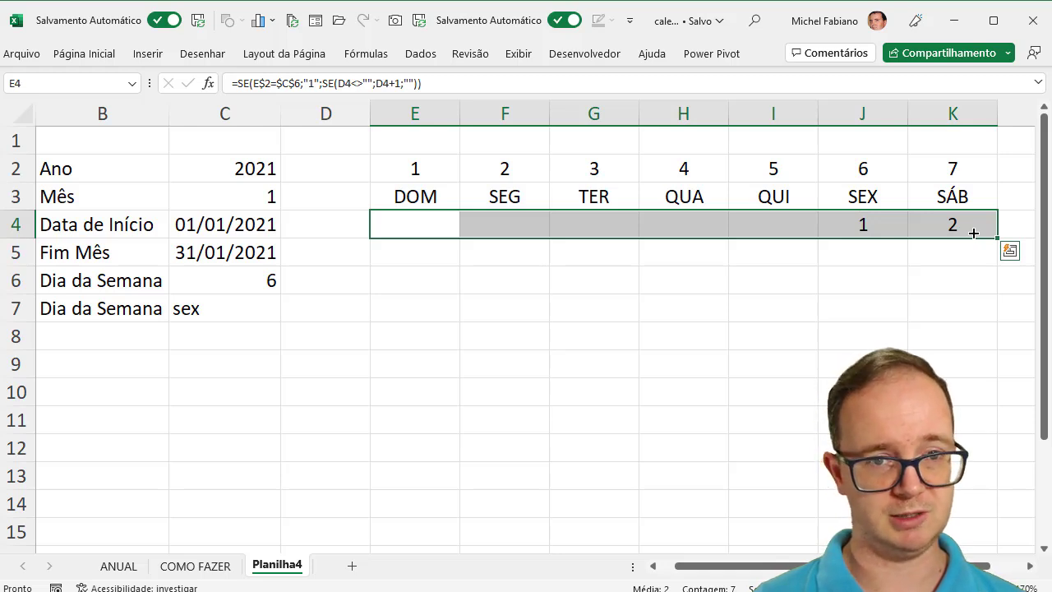
Step the month in C3 through 2, 3, 4 and 5 to 6, then return to E4
{"action": "left_click", "coordinate": [266, 195]}
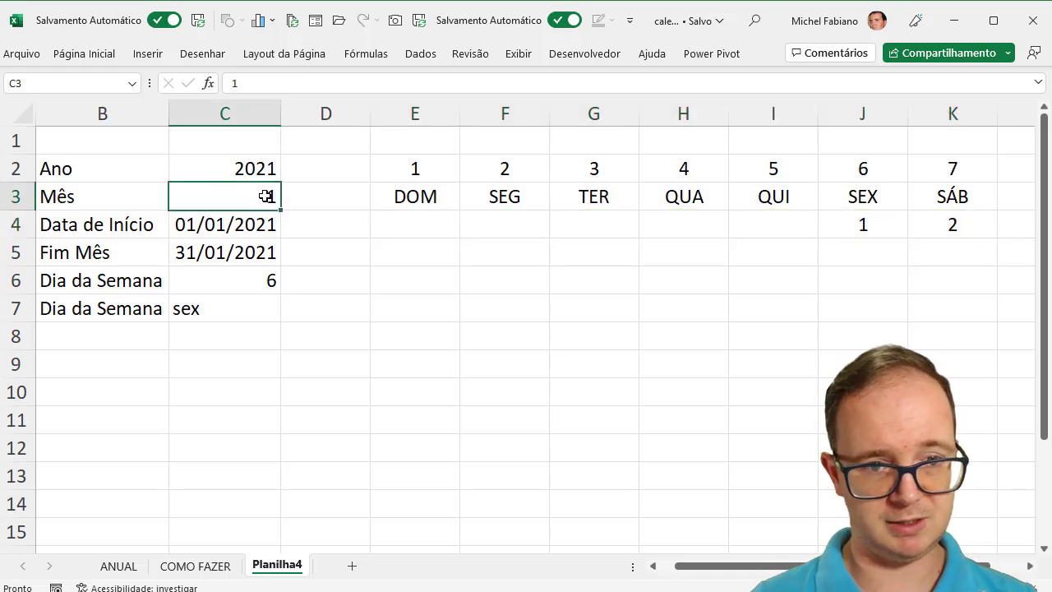
{"action": "type", "text": "2"}
{"action": "key", "text": "Return"}
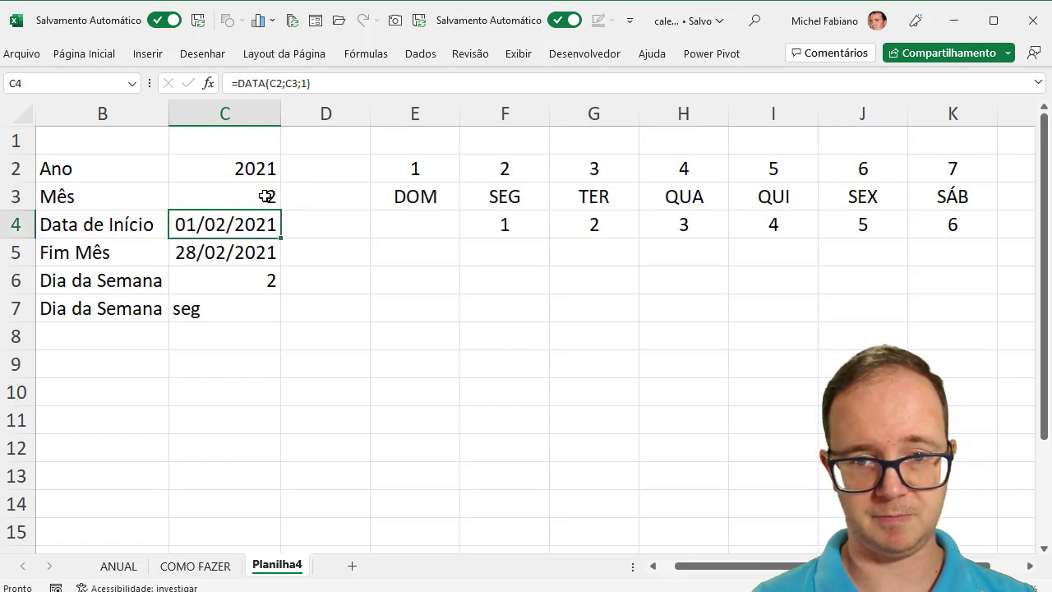
{"action": "left_click", "coordinate": [266, 196]}
{"action": "type", "text": "3"}
{"action": "key", "text": "Return"}
{"action": "left_click", "coordinate": [266, 195]}
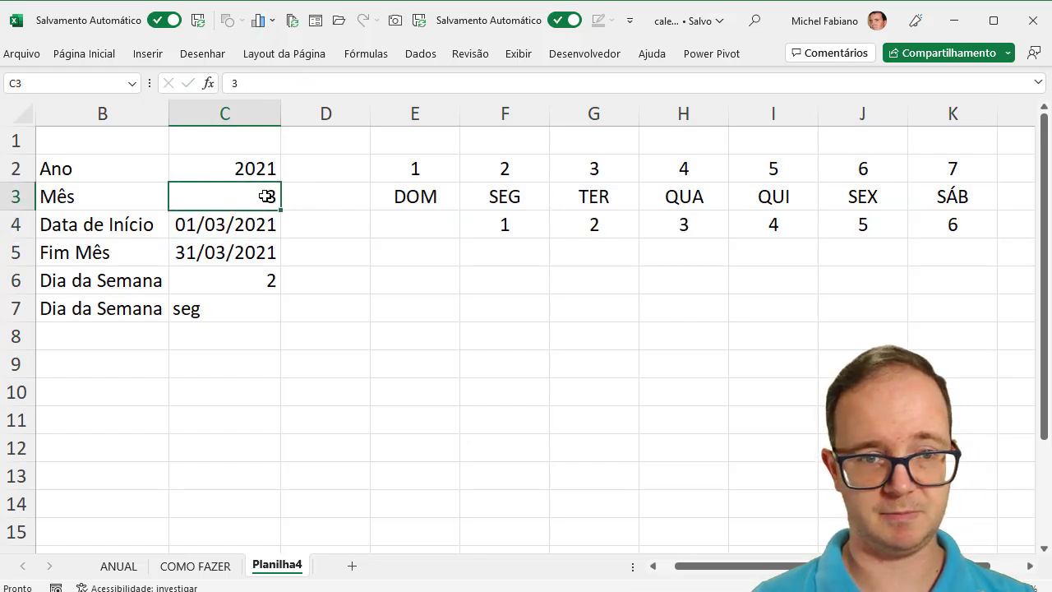
{"action": "type", "text": "4"}
{"action": "key", "text": "Return"}
{"action": "left_click", "coordinate": [266, 196]}
{"action": "type", "text": "5"}
{"action": "key", "text": "Return"}
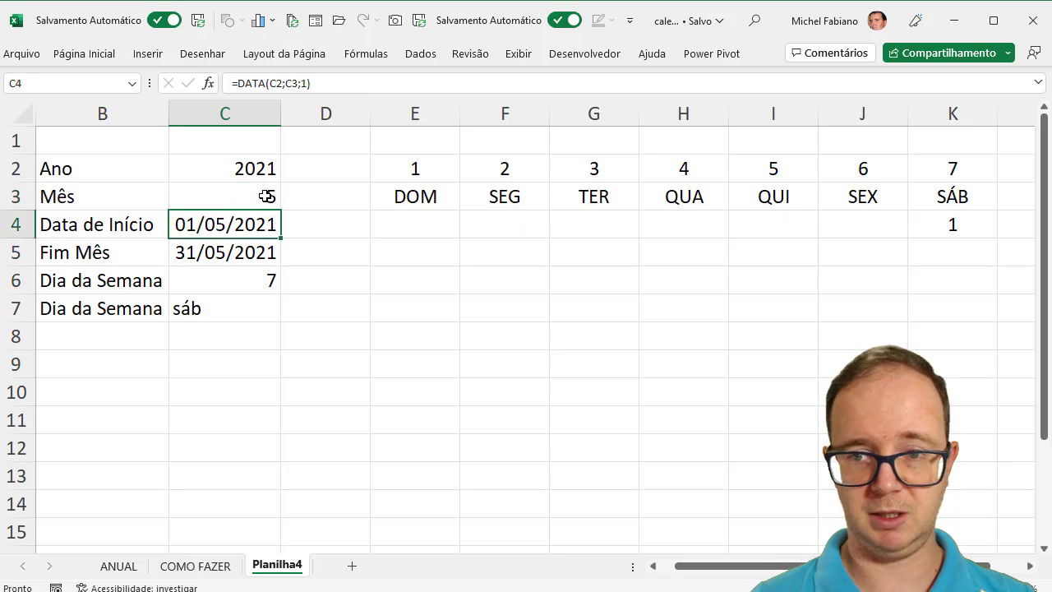
{"action": "left_click", "coordinate": [267, 195]}
{"action": "type", "text": "6"}
{"action": "key", "text": "Return"}
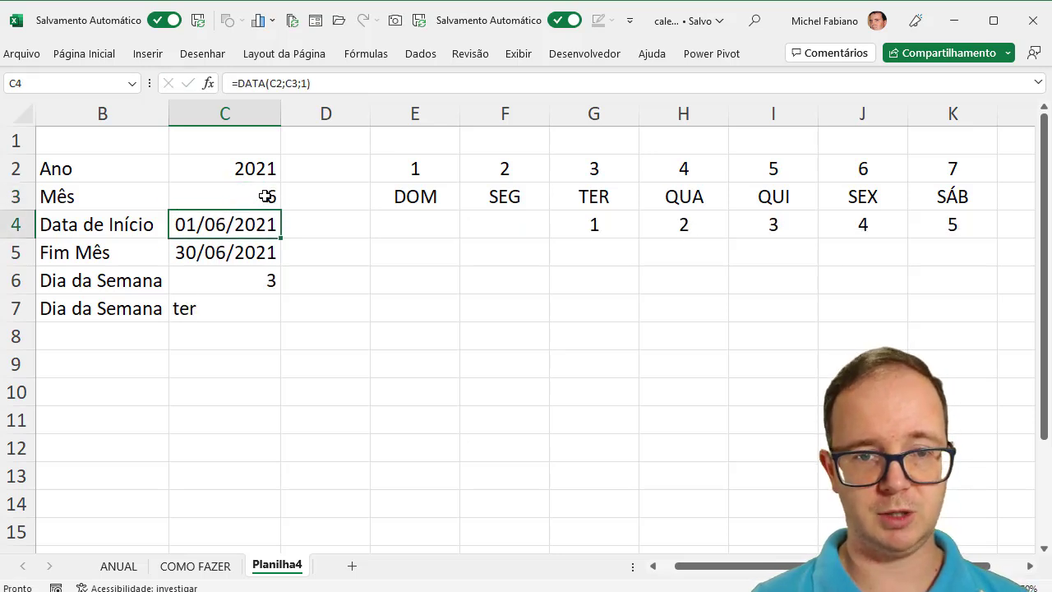
{"action": "key", "text": "Up"}
{"action": "key", "text": "Right"}
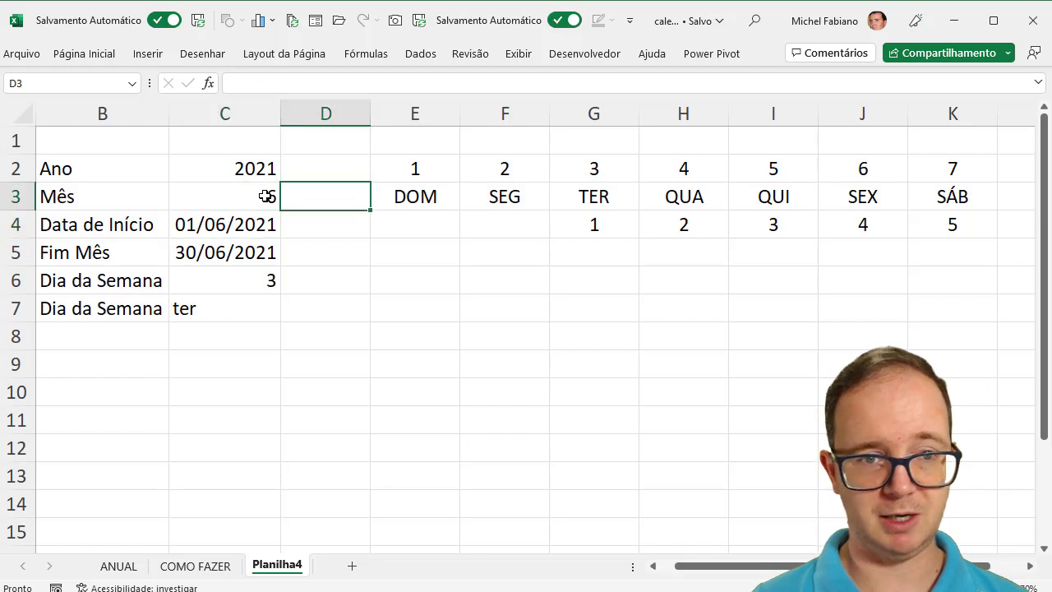
{"action": "key", "text": "Right"}
{"action": "key", "text": "Down"}
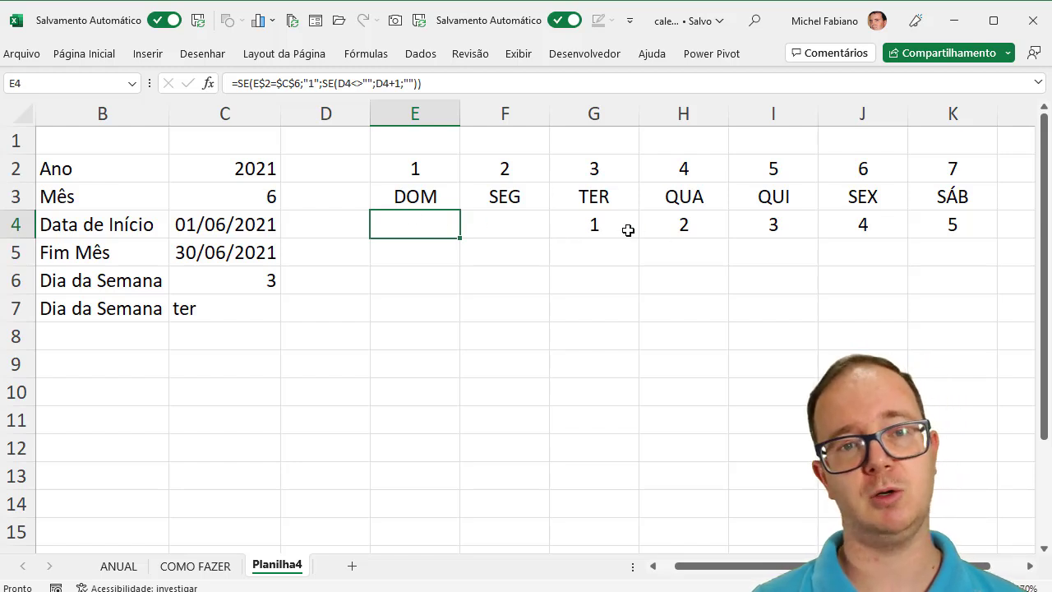
Enter =SE(K4<>"";K4+1;"") in E5 and copy it across to K5
{"action": "left_click_drag", "start_coordinate": [389, 245], "coordinate": [441, 362]}
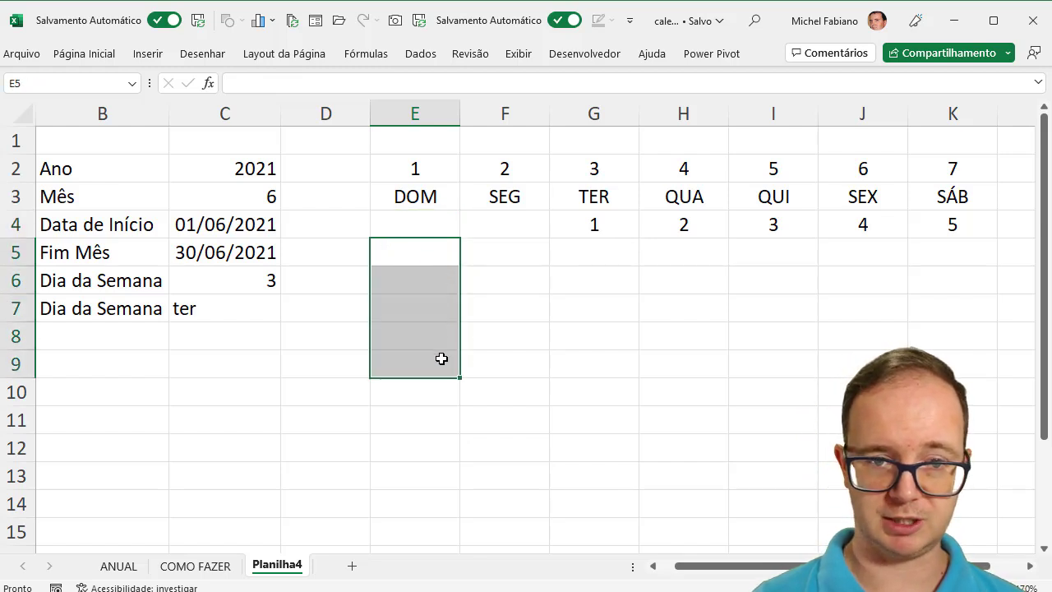
{"action": "left_click_drag", "start_coordinate": [430, 230], "coordinate": [434, 374]}
{"action": "left_click", "coordinate": [425, 255]}
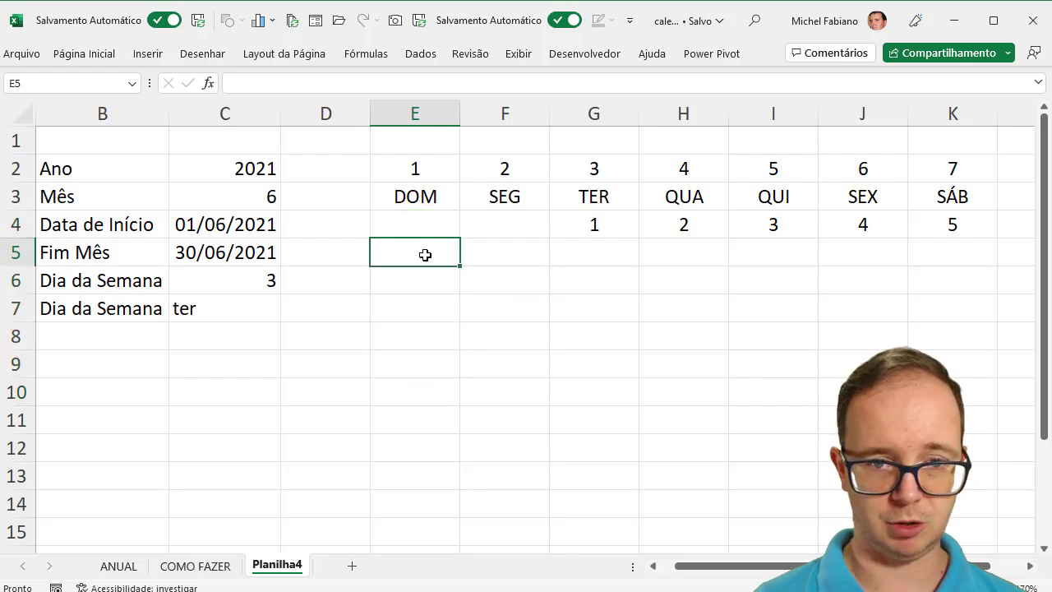
{"action": "type", "text": "="}
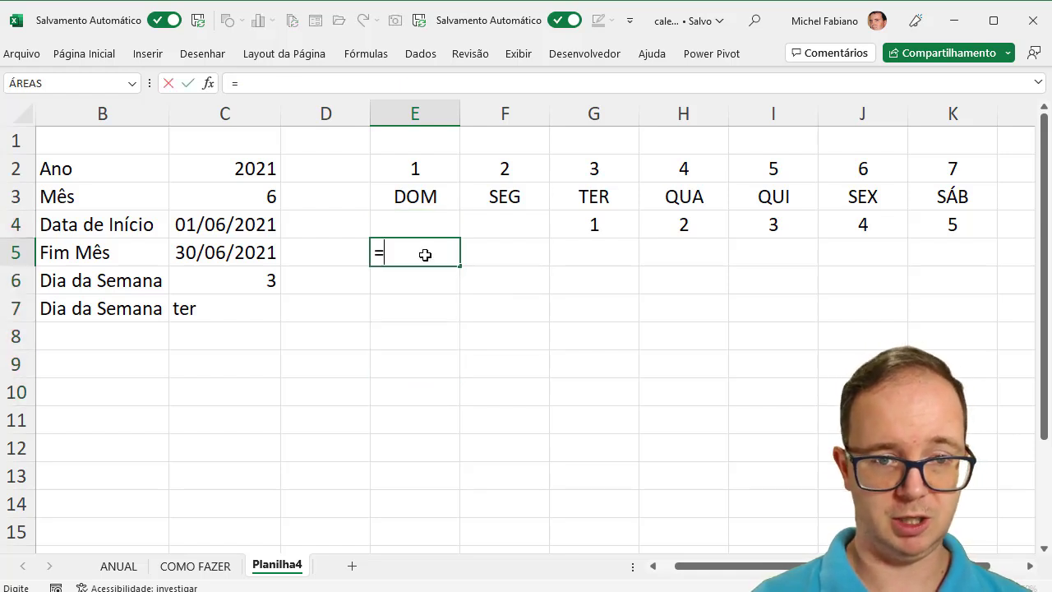
{"action": "type", "text": "se("}
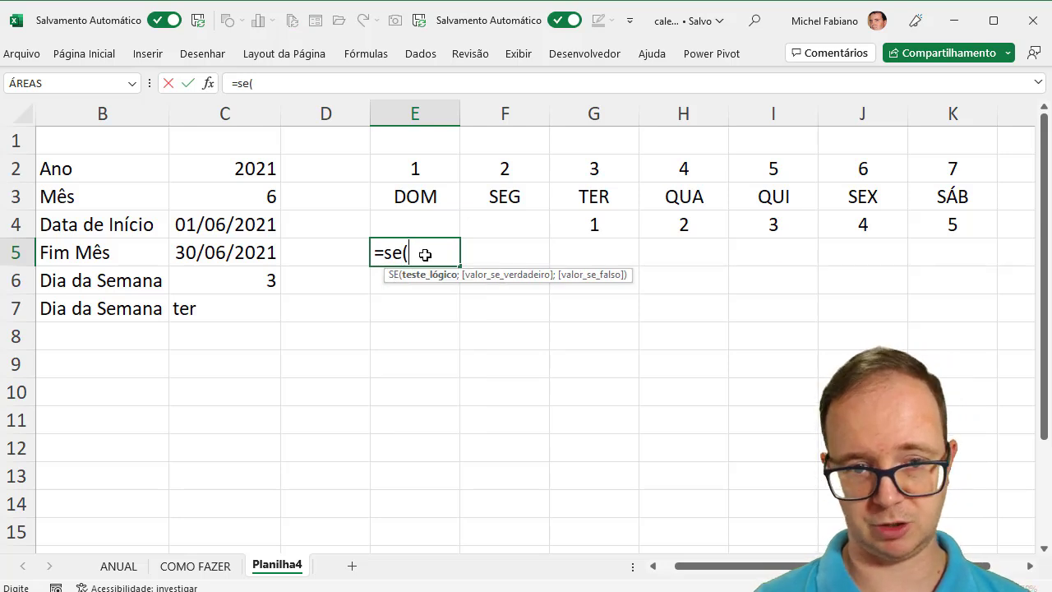
{"action": "left_click", "coordinate": [940, 220]}
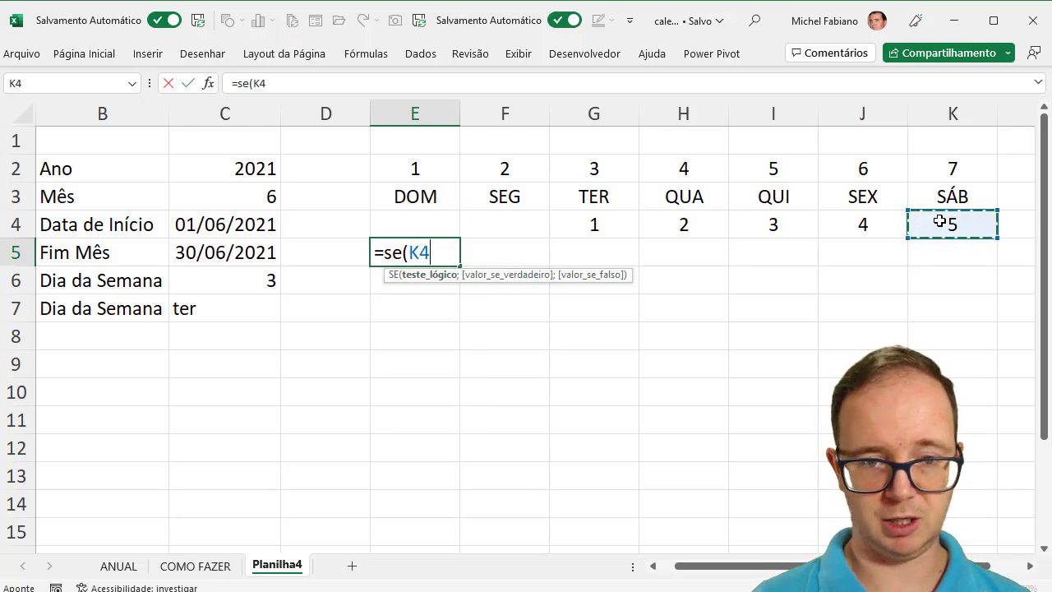
{"action": "type", "text": "<>\"\""}
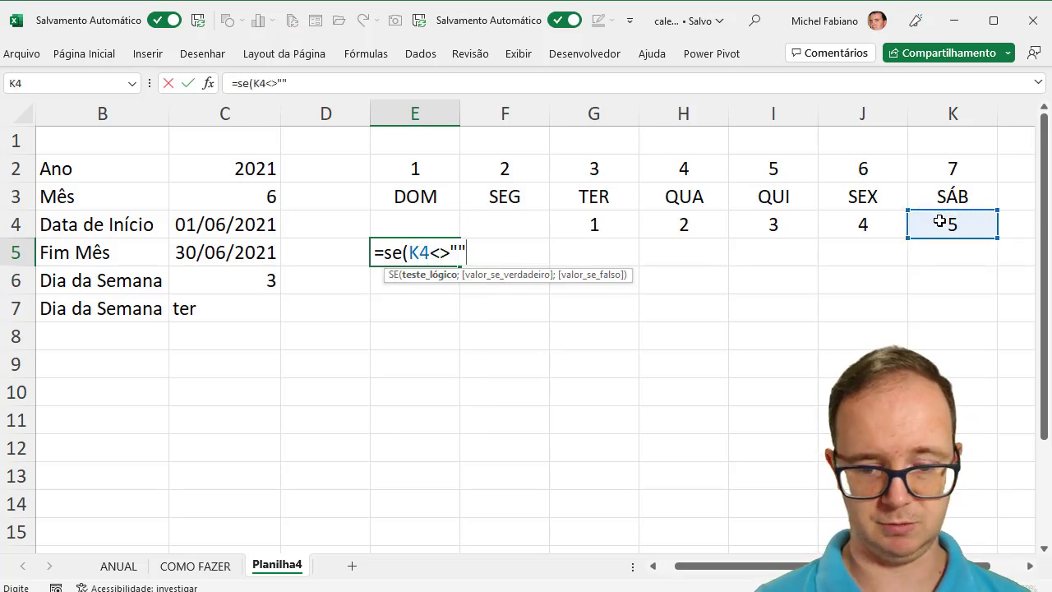
{"action": "type", "text": ";"}
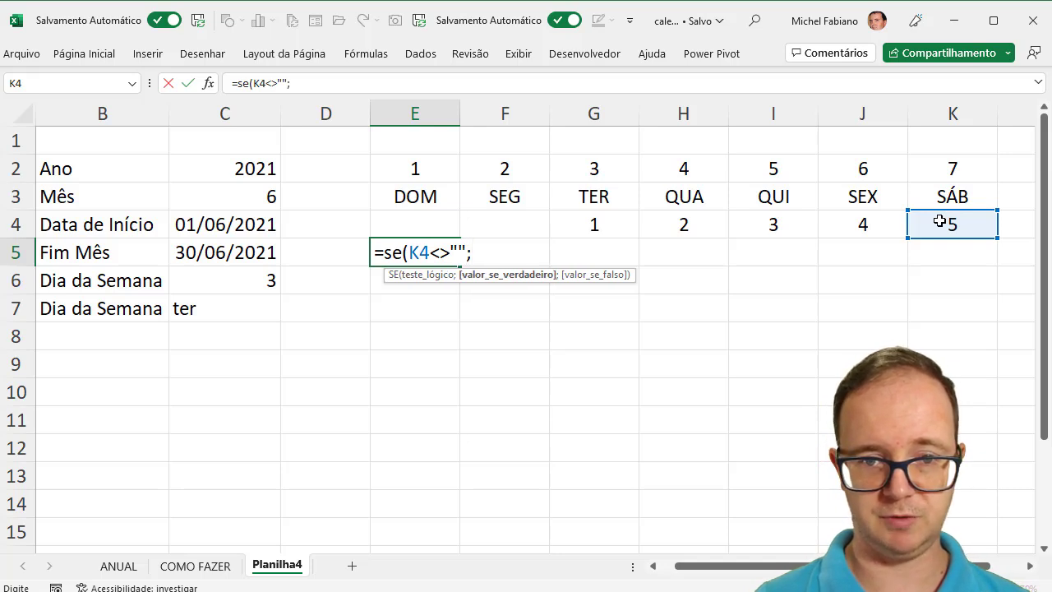
{"action": "left_click", "coordinate": [940, 221]}
{"action": "type", "text": "+1"}
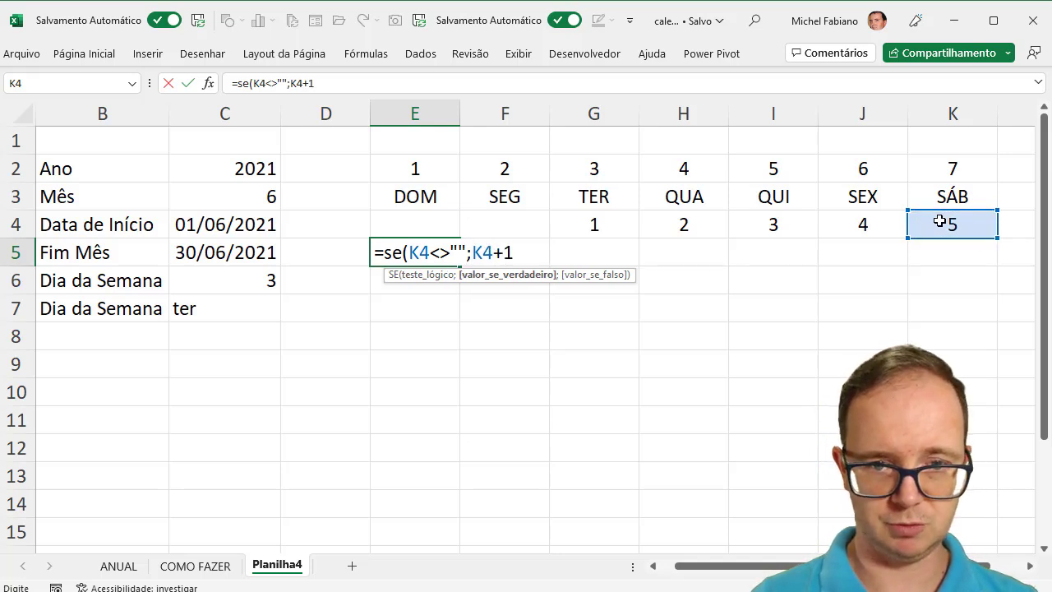
{"action": "type", "text": ";"}
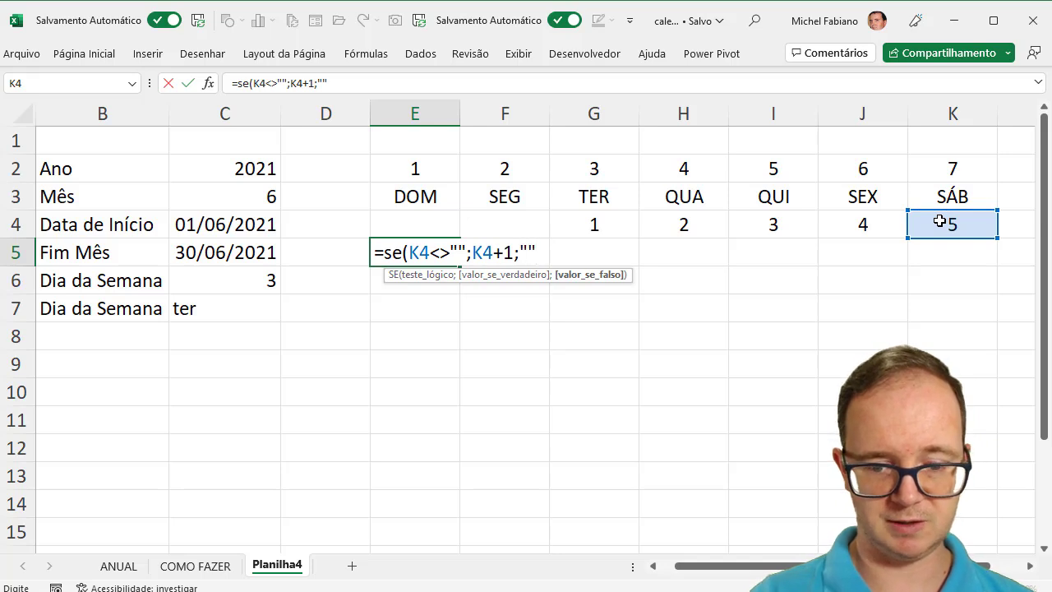
{"action": "type", "text": ")"}
{"action": "key", "text": "Return"}
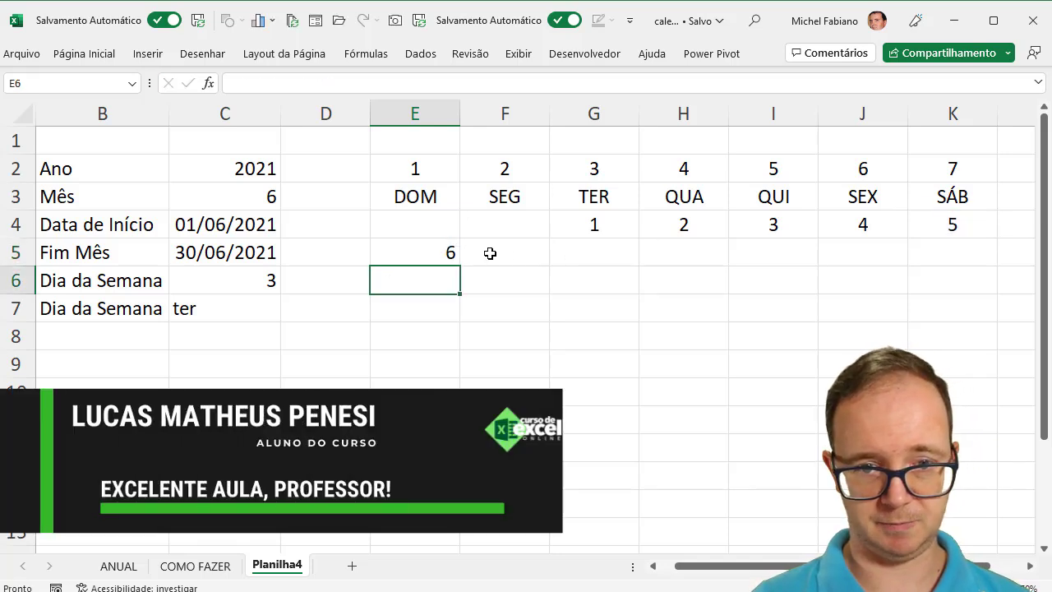
{"action": "left_click", "coordinate": [434, 251]}
{"action": "left_click_drag", "start_coordinate": [460, 267], "coordinate": [995, 263]}
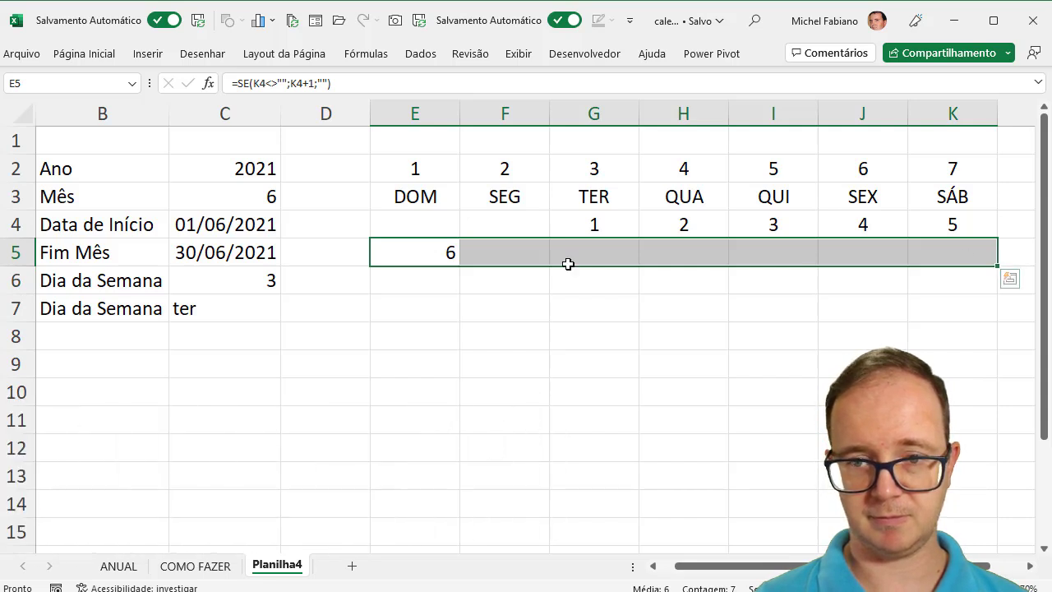
Inspect the cell references in the F5 and E5 formulas without changing them
{"action": "left_click", "coordinate": [516, 253]}
{"action": "double_click", "coordinate": [516, 253]}
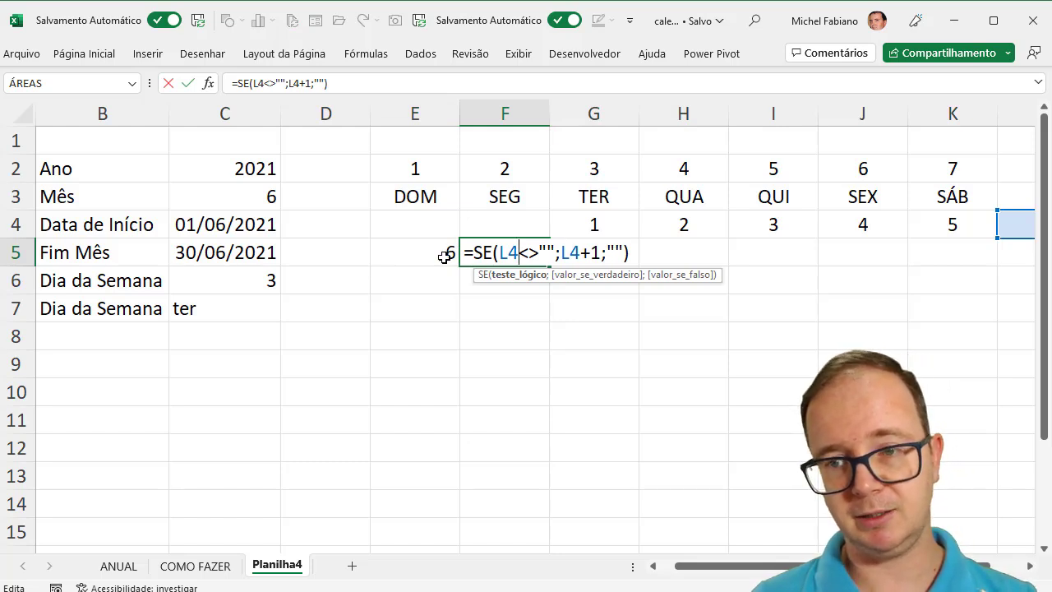
{"action": "key", "text": "Escape"}
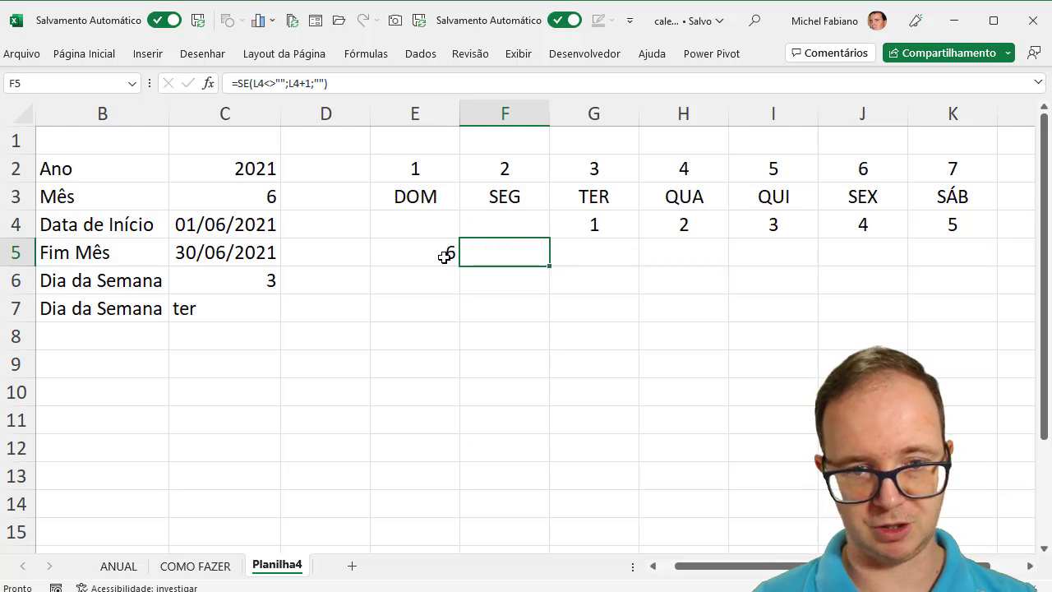
{"action": "left_click", "coordinate": [445, 256]}
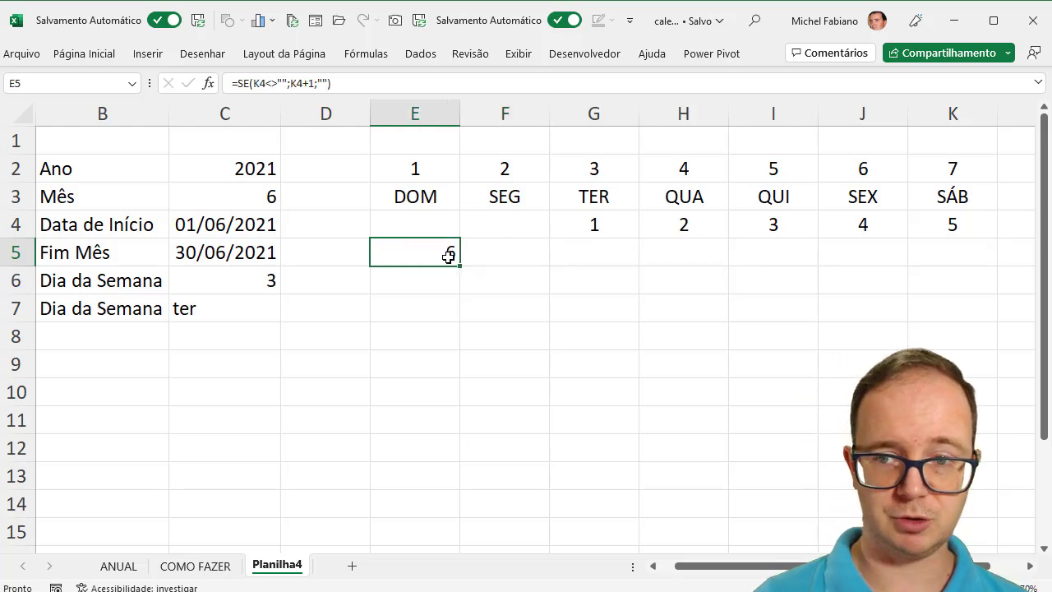
{"action": "double_click", "coordinate": [448, 255]}
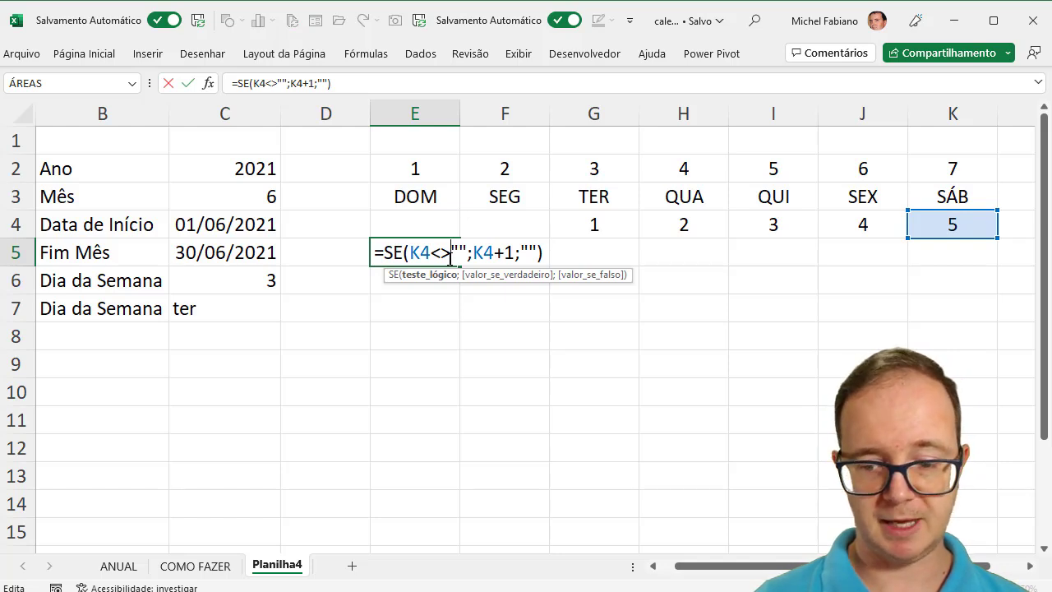
{"action": "key", "text": "Return"}
Rewrite F5 as =SE(E5<>"";E5+1;"") and copy it across to K5
{"action": "key", "text": "Up"}
{"action": "key", "text": "Right"}
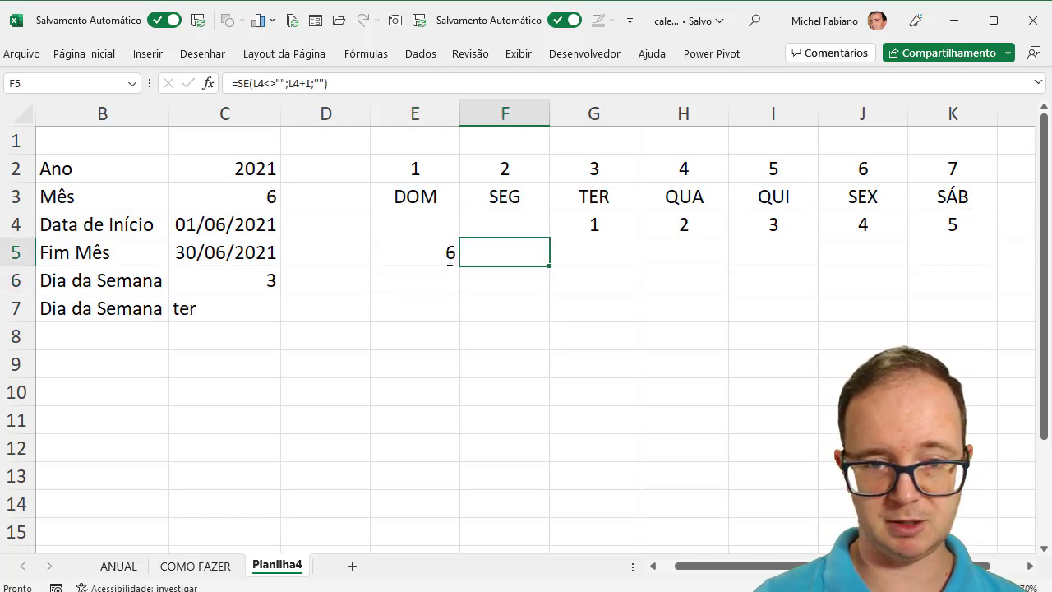
{"action": "type", "text": "=se"}
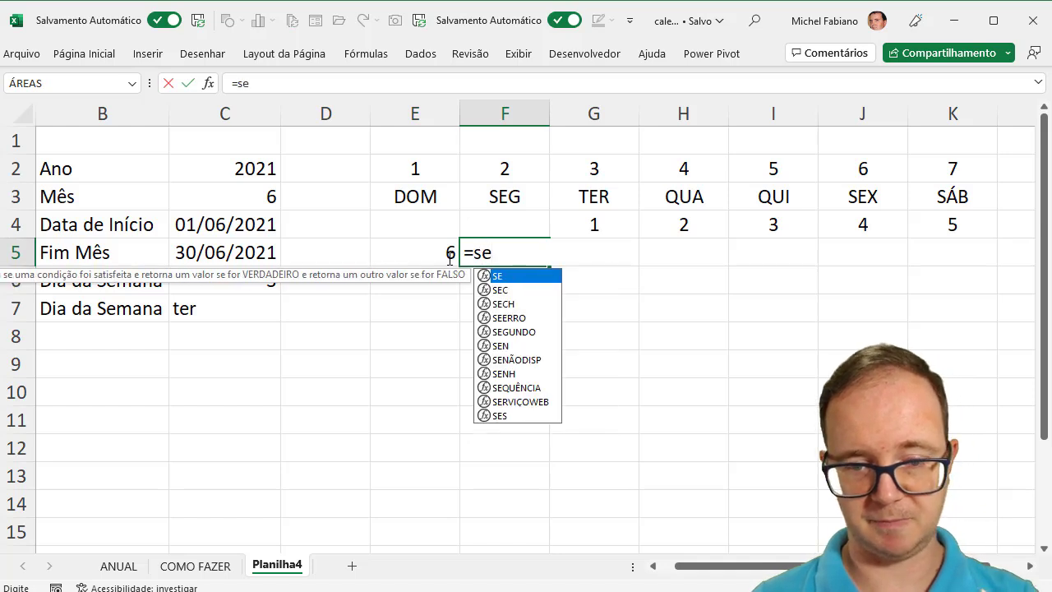
{"action": "type", "text": "("}
{"action": "left_click", "coordinate": [451, 255]}
{"action": "type", "text": "<>\"\""}
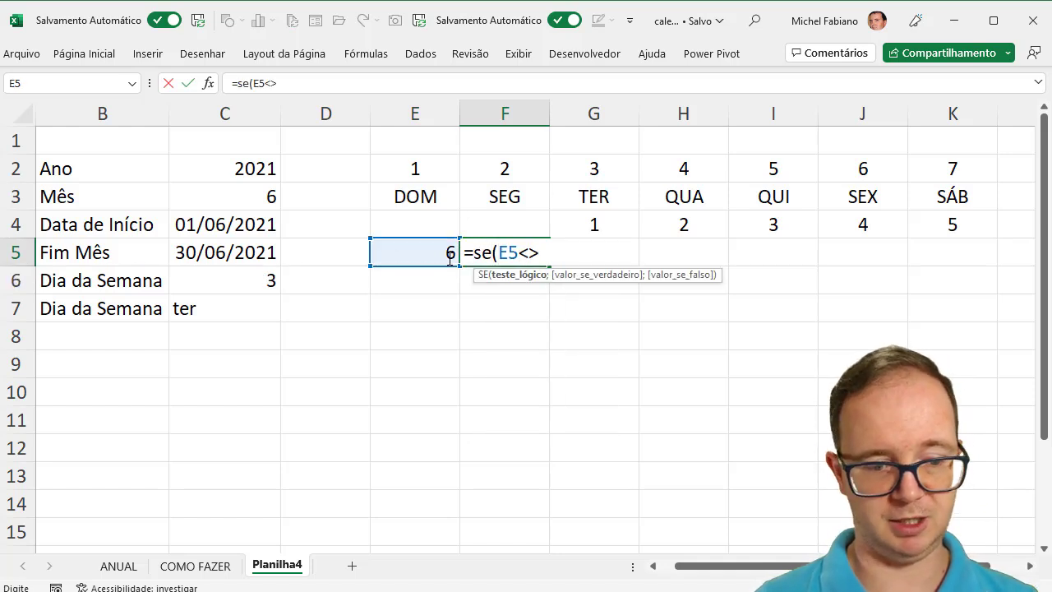
{"action": "type", "text": ";"}
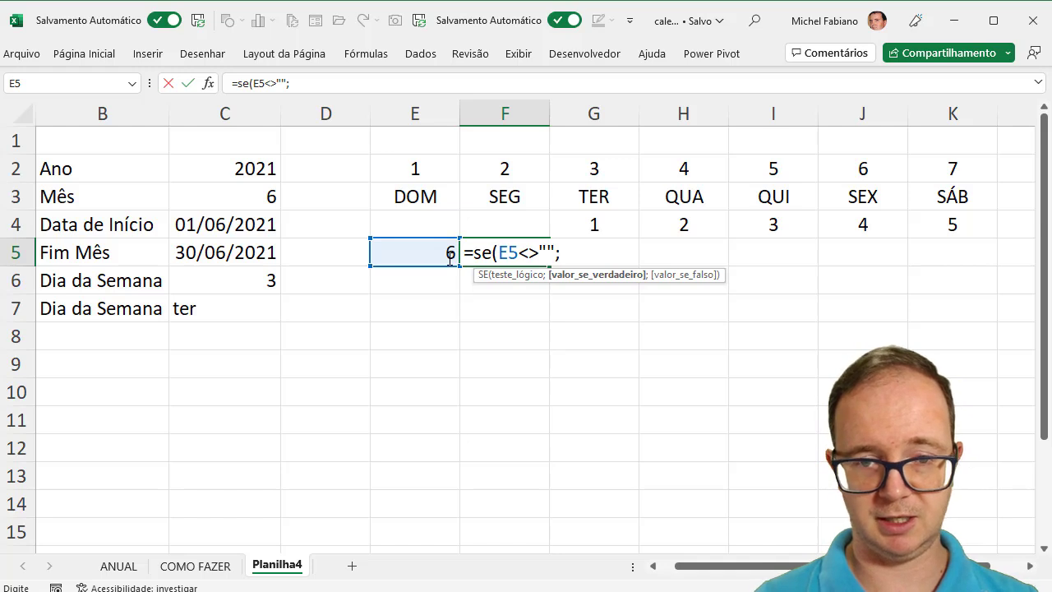
{"action": "left_click", "coordinate": [450, 255]}
{"action": "type", "text": "+1;"}
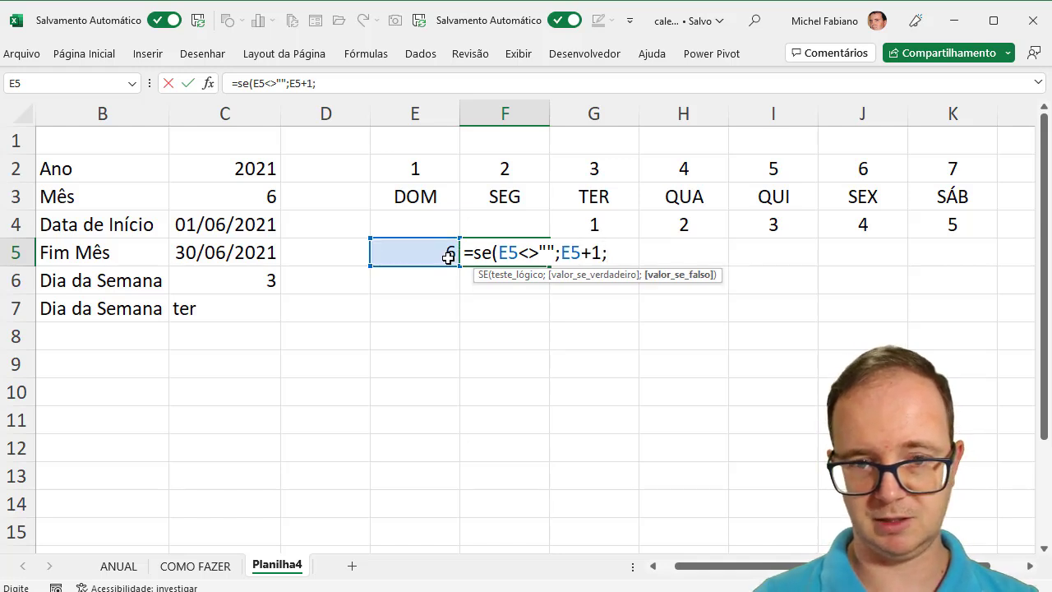
{"action": "type", "text": "\"\")"}
{"action": "key", "text": "Return"}
{"action": "left_click", "coordinate": [512, 252]}
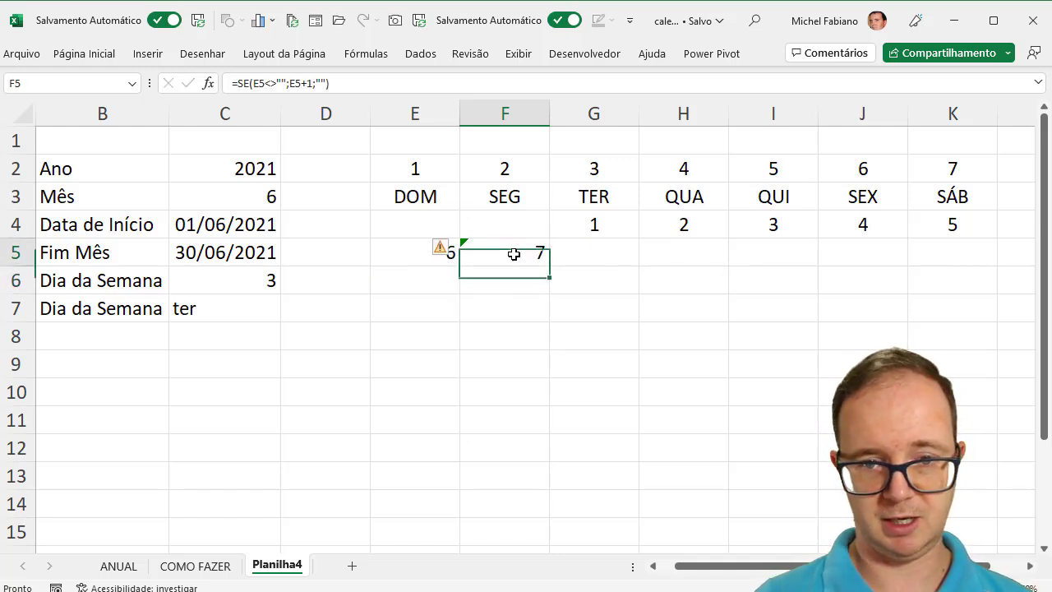
{"action": "left_click_drag", "start_coordinate": [551, 266], "coordinate": [987, 265]}
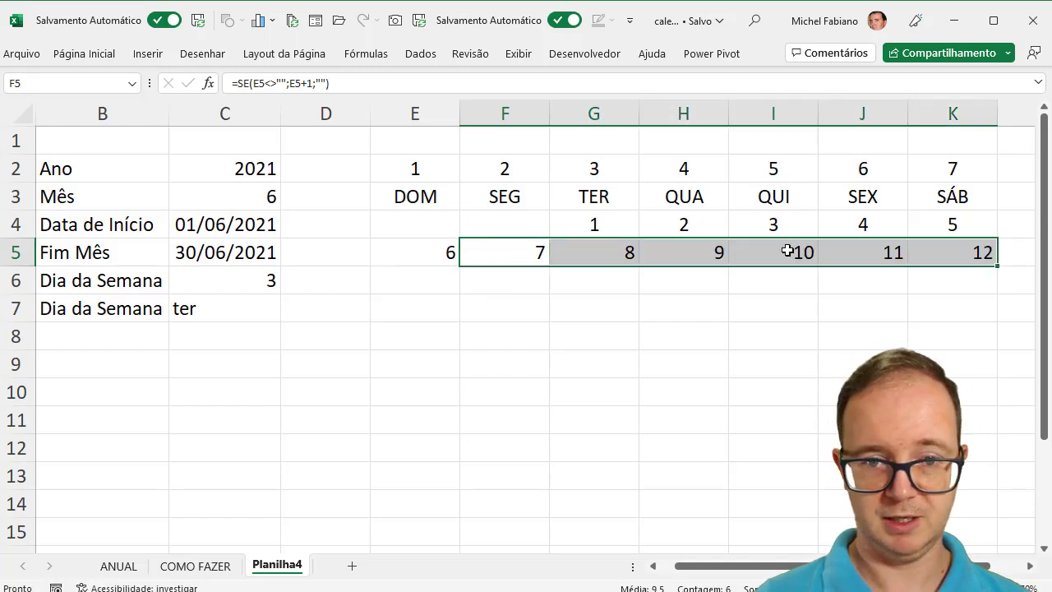
Extend the week rows down to row 9, set the month in C3 to 1, and select E5:K9
{"action": "mouse_move", "coordinate": [425, 259]}
{"action": "left_mouse_down"}
{"action": "mouse_move", "coordinate": [963, 252]}
{"action": "mouse_move", "coordinate": [999, 371]}
{"action": "left_mouse_up"}
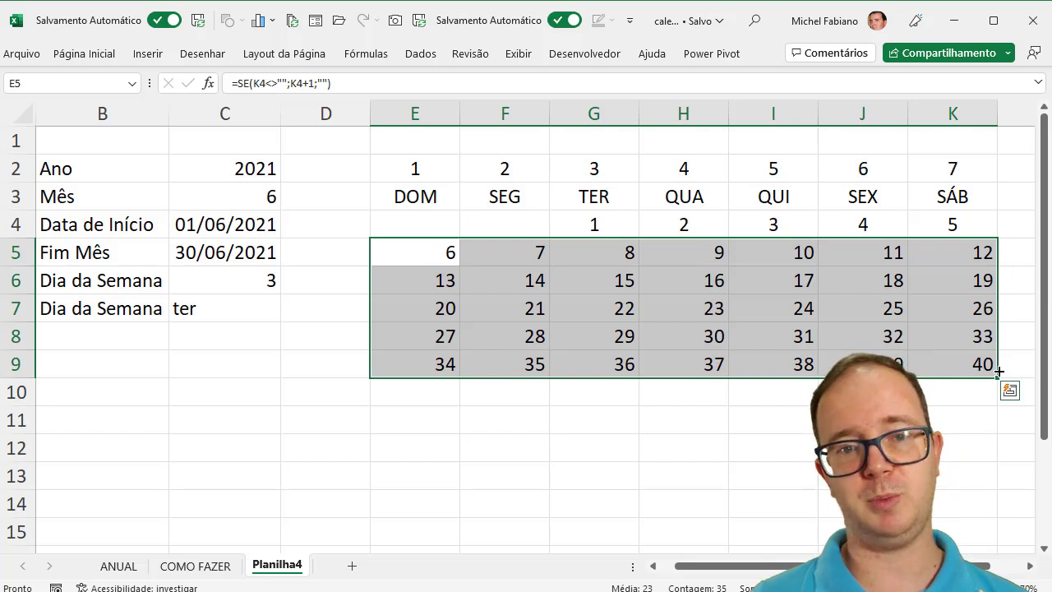
{"action": "left_click", "coordinate": [260, 197]}
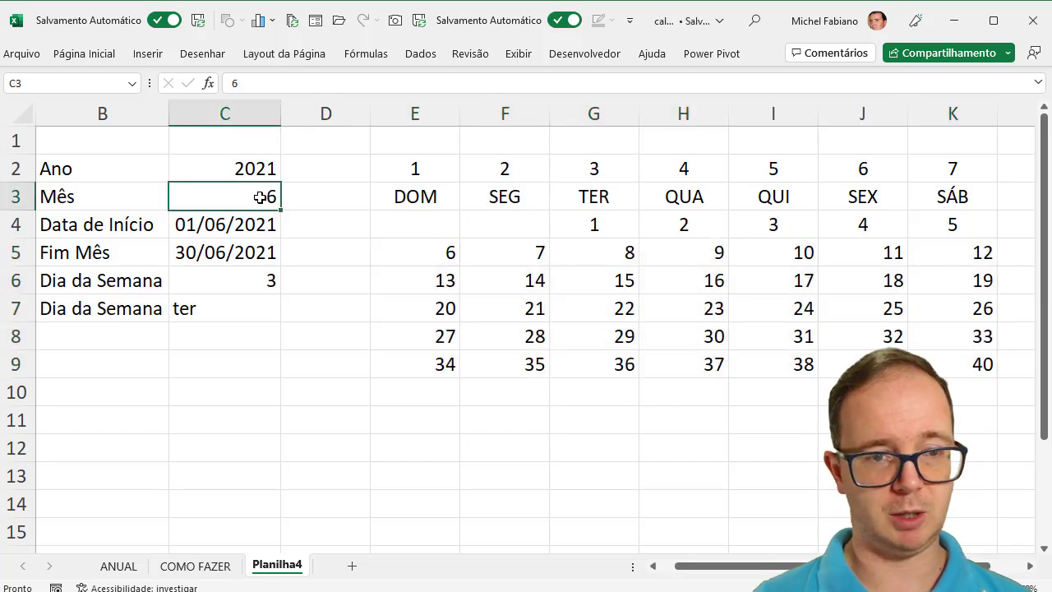
{"action": "type", "text": "1"}
{"action": "key", "text": "Return"}
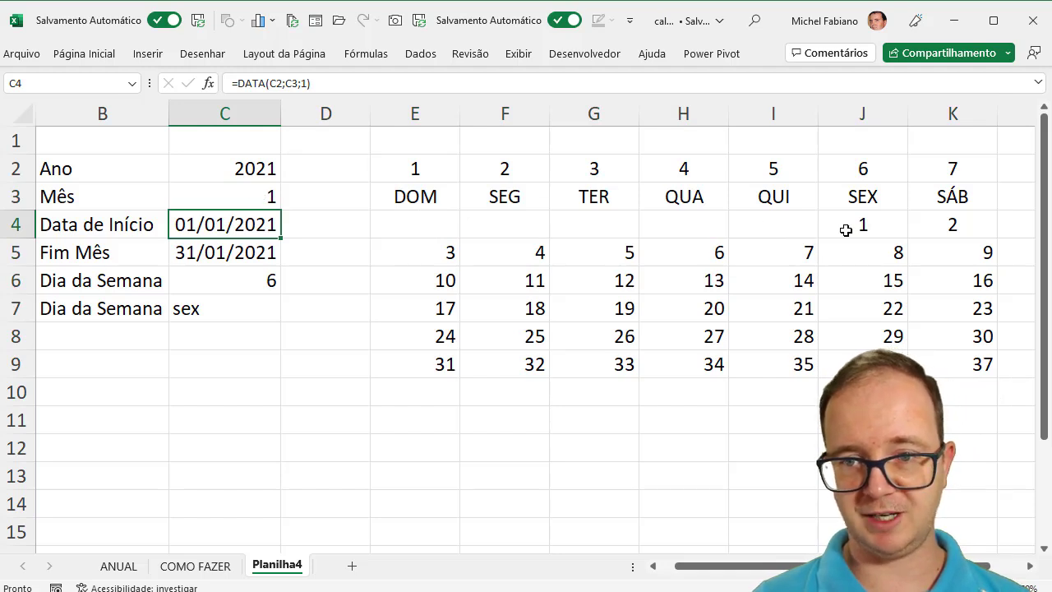
{"action": "left_click_drag", "start_coordinate": [428, 255], "coordinate": [970, 365]}
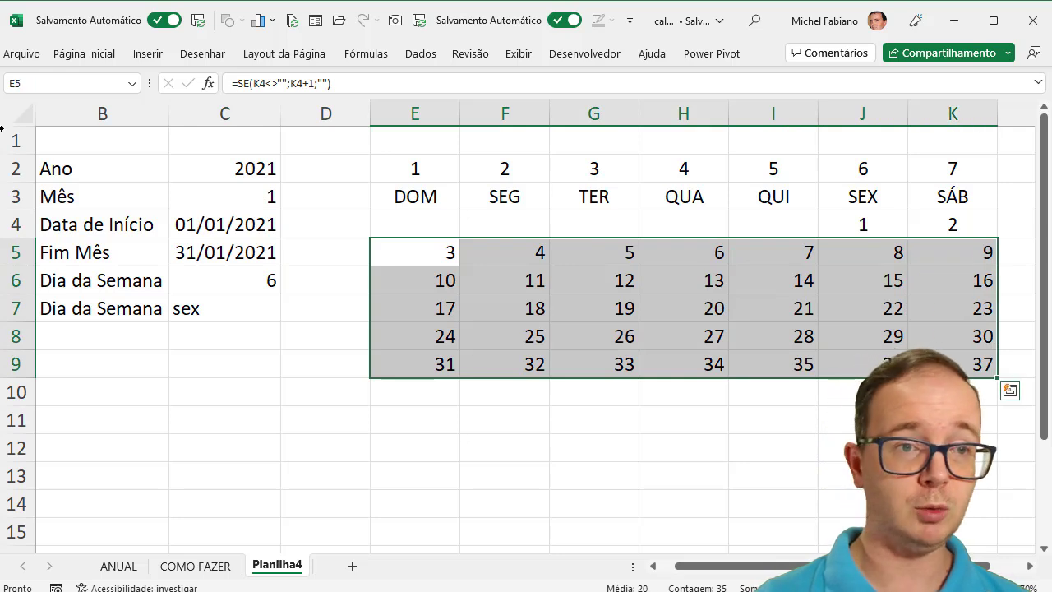
Center the day grid, then try years 2022 and 2000 before setting the year to 2002
{"action": "left_click", "coordinate": [85, 55]}
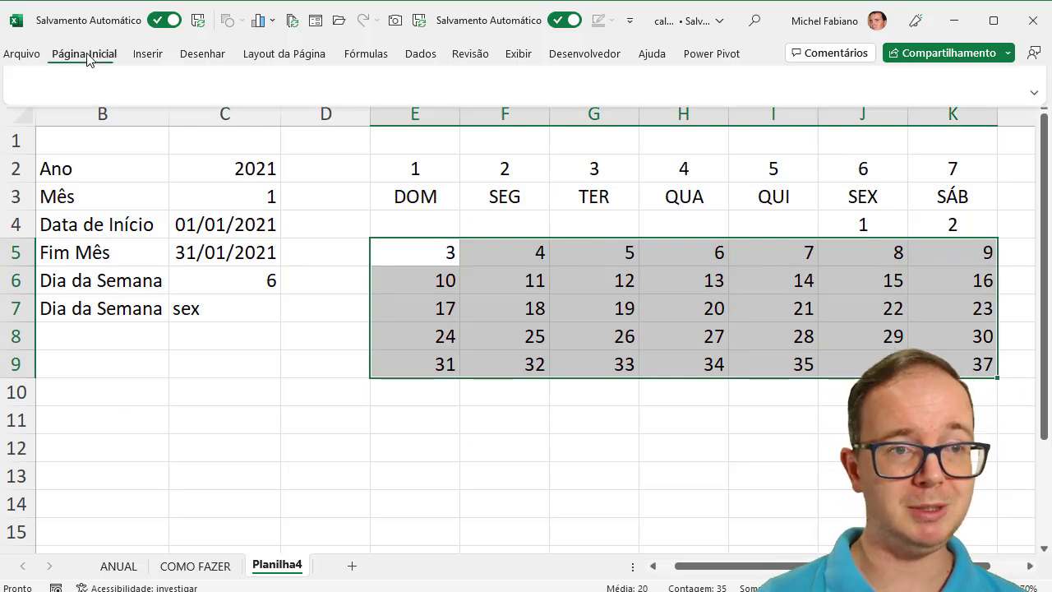
{"action": "left_click", "coordinate": [364, 114]}
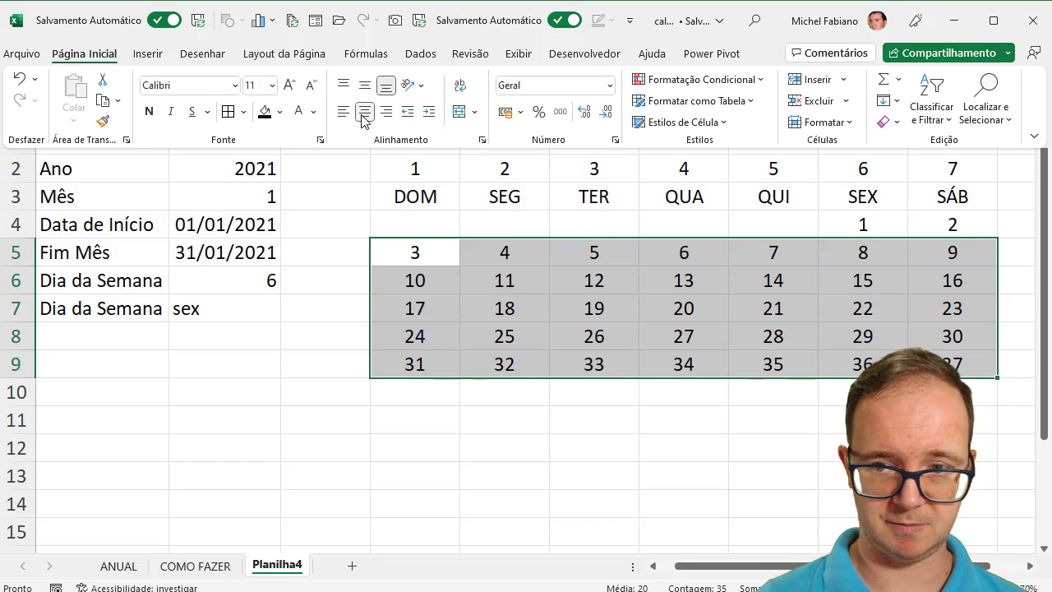
{"action": "left_click", "coordinate": [270, 173]}
{"action": "left_click", "coordinate": [259, 168]}
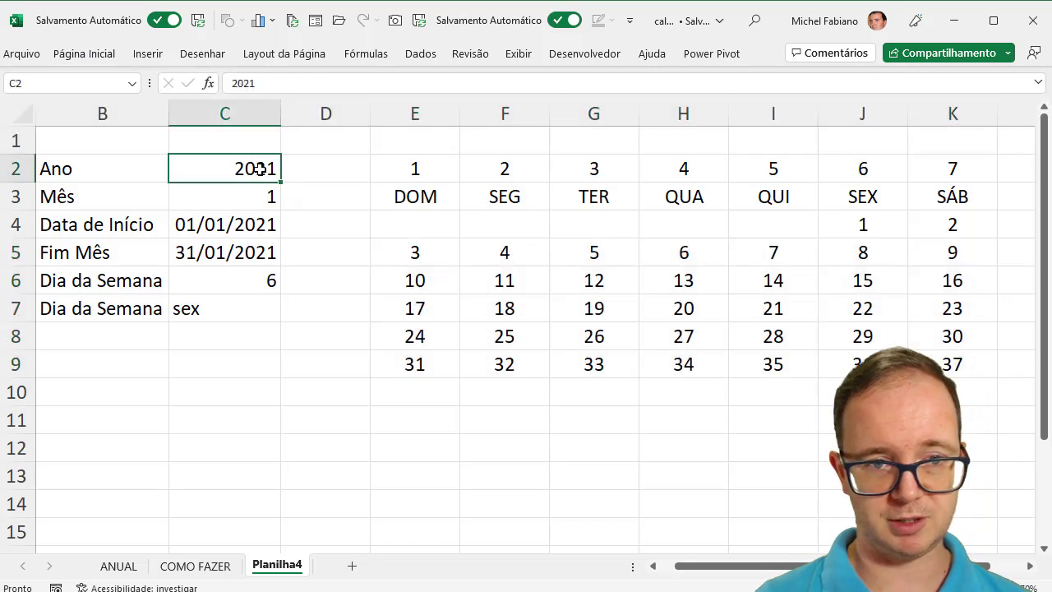
{"action": "type", "text": "2022"}
{"action": "key", "text": "Return"}
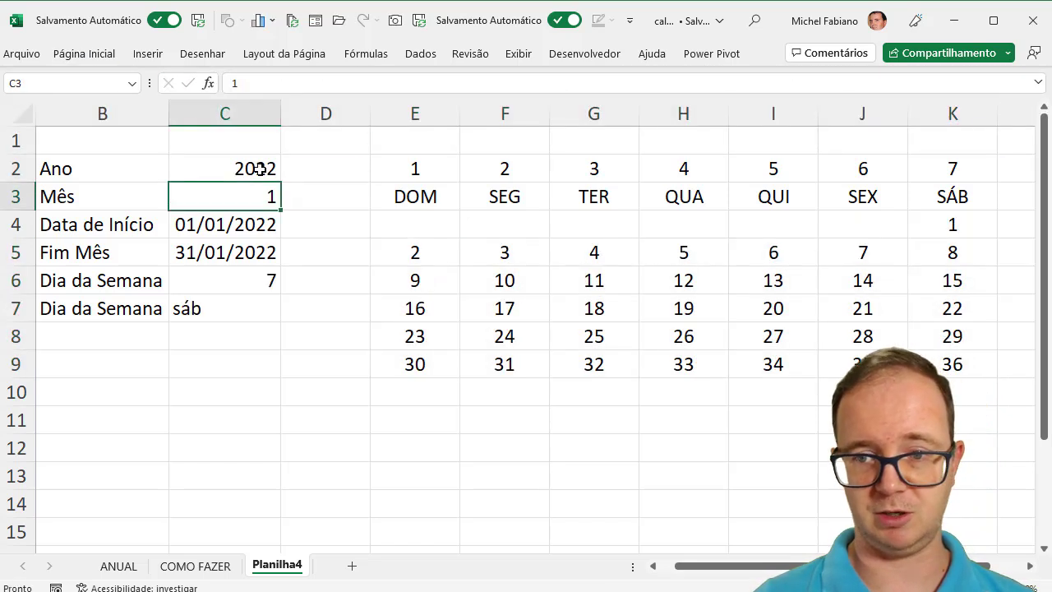
{"action": "left_click", "coordinate": [260, 169]}
{"action": "type", "text": "20"}
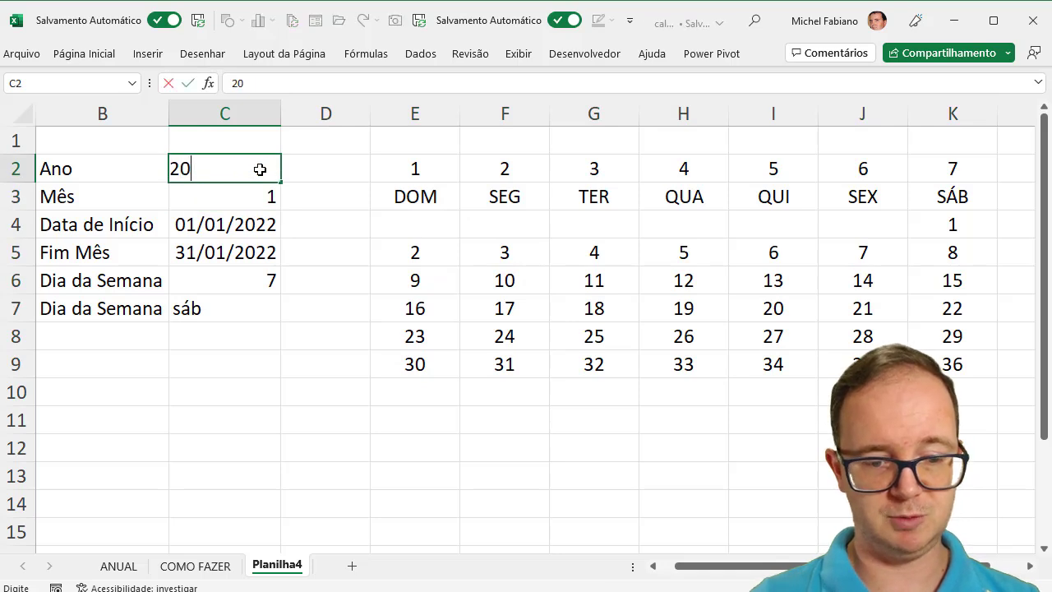
{"action": "type", "text": "00"}
{"action": "key", "text": "Return"}
{"action": "left_click", "coordinate": [260, 168]}
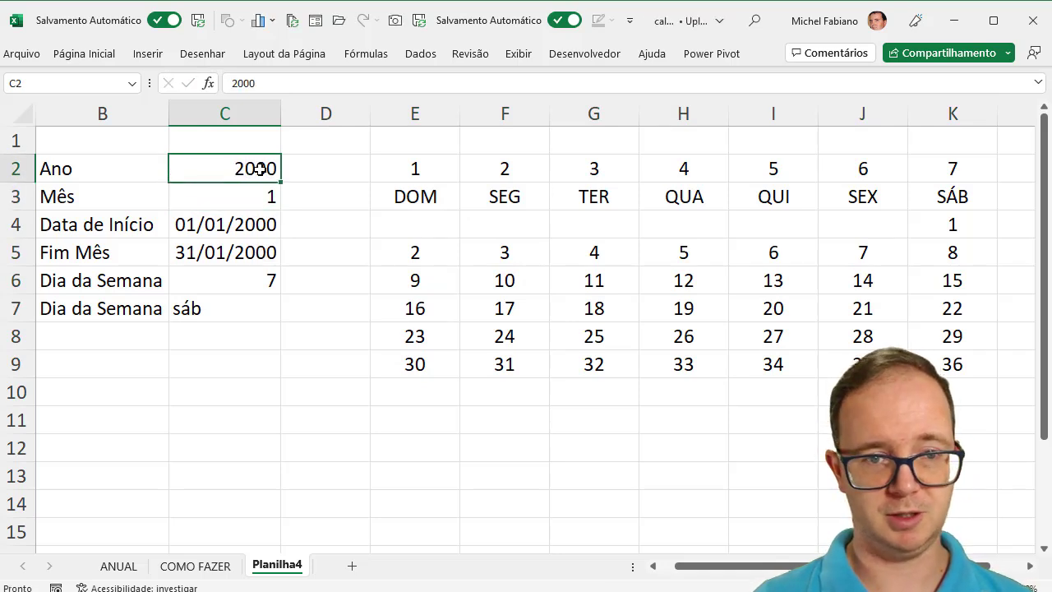
{"action": "type", "text": "20"}
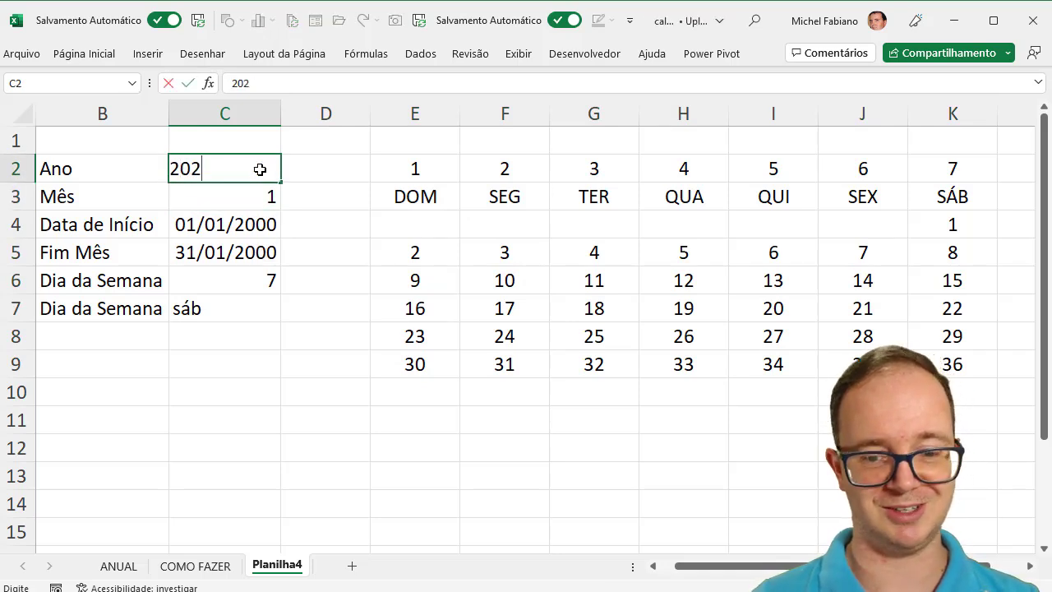
{"action": "type", "text": "02"}
{"action": "key", "text": "Return"}
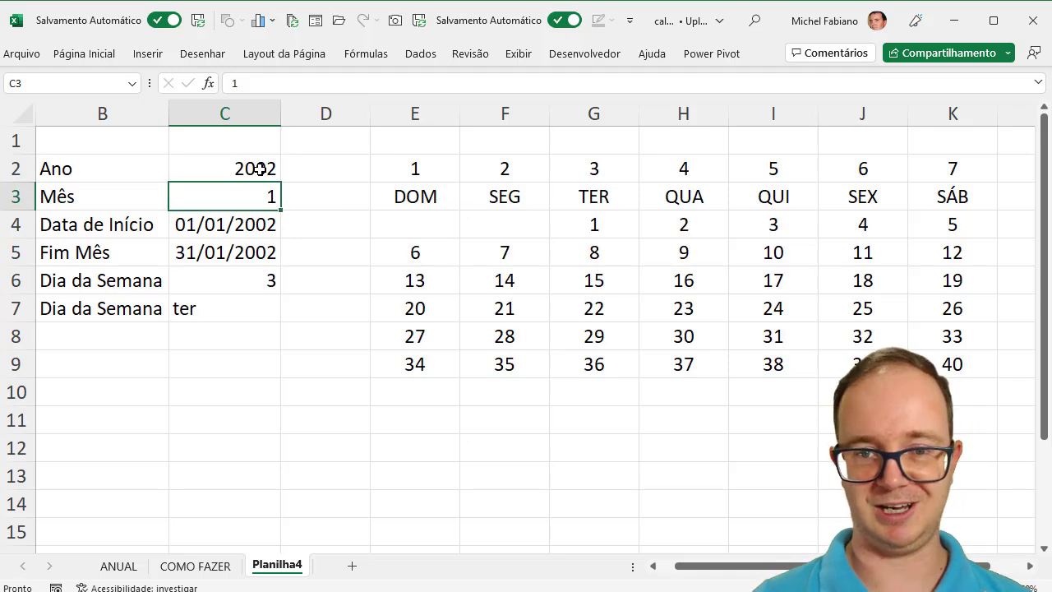
Inspect the formulas in E4, F5 and C5, then select B8 for a new label
{"action": "left_click", "coordinate": [439, 221]}
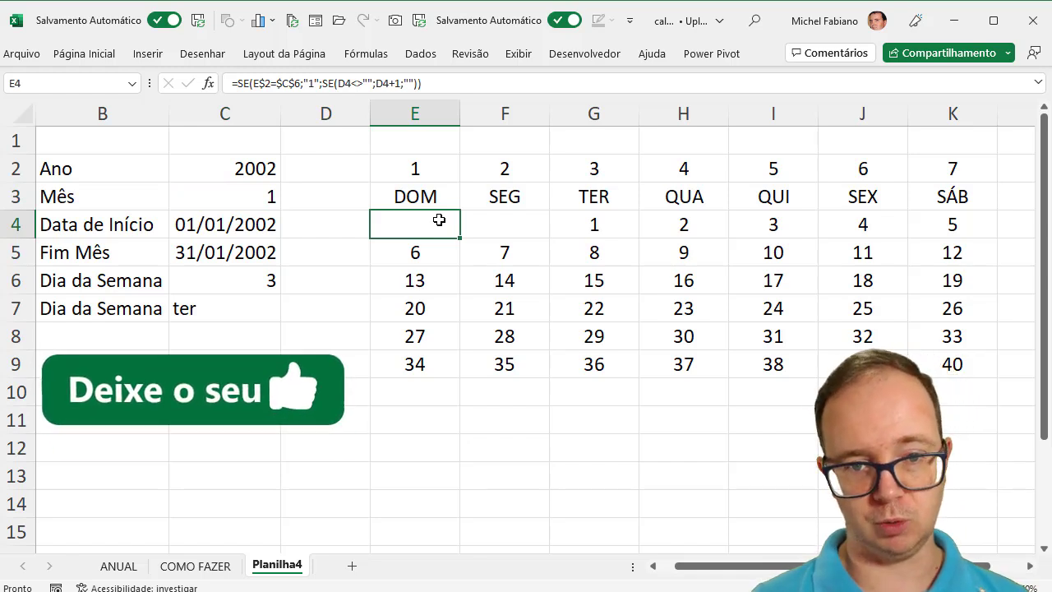
{"action": "left_click", "coordinate": [500, 254]}
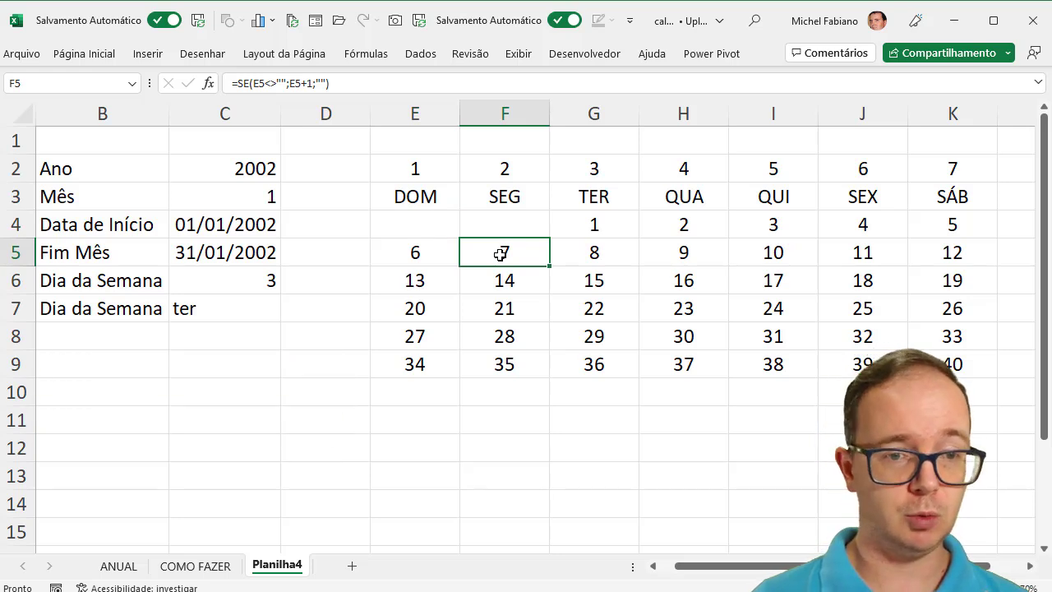
{"action": "left_click", "coordinate": [236, 257]}
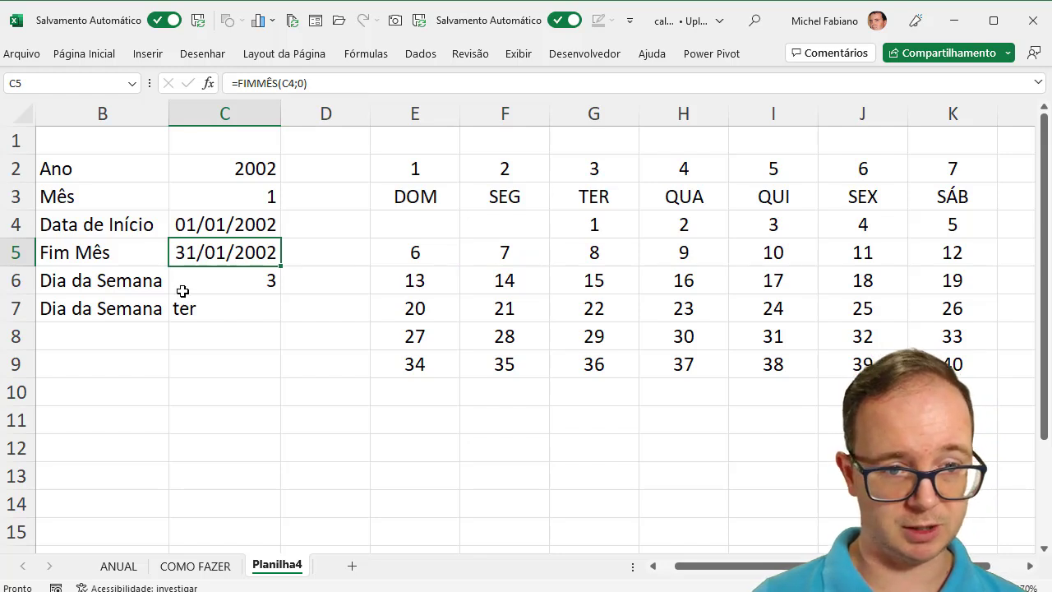
{"action": "left_click", "coordinate": [124, 337]}
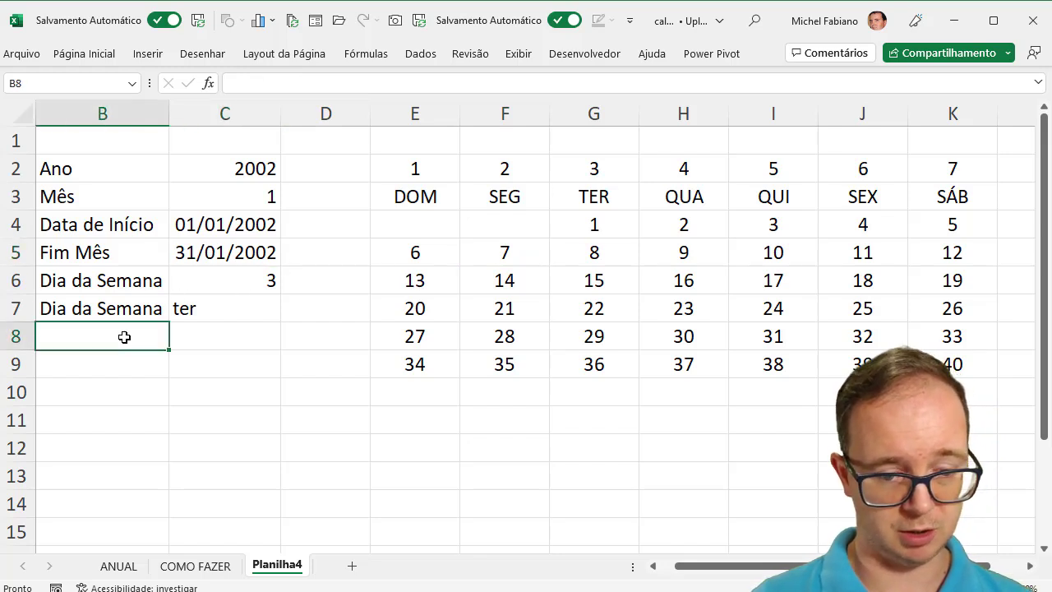
Type the label 'Dia Fim Mês' in B8
{"action": "type", "text": "Dia"}
{"action": "key", "text": "BackSpace"}
{"action": "key", "text": "BackSpace"}
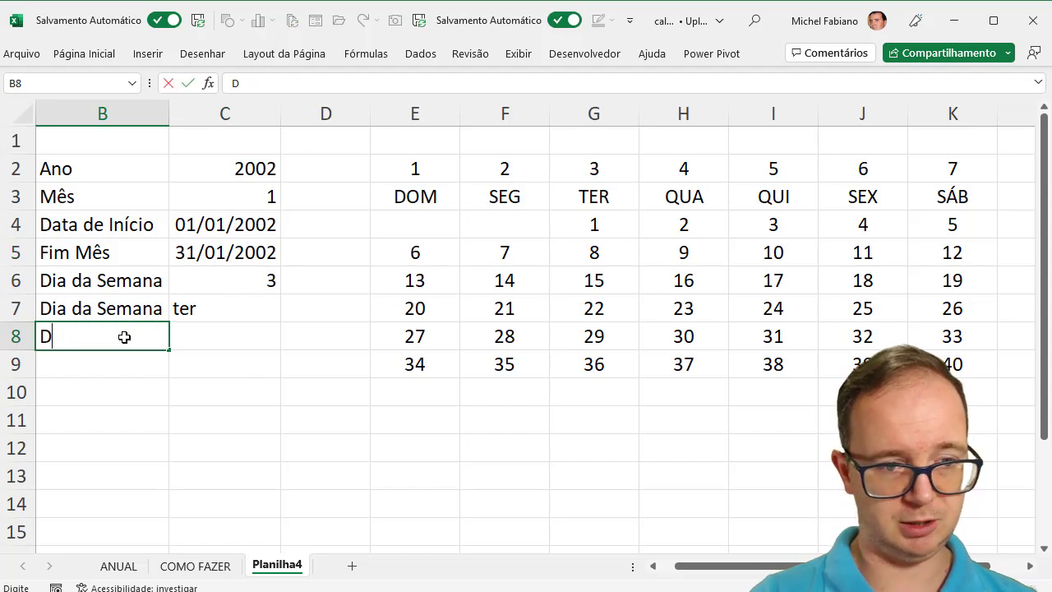
{"action": "type", "text": "ia Fim M"}
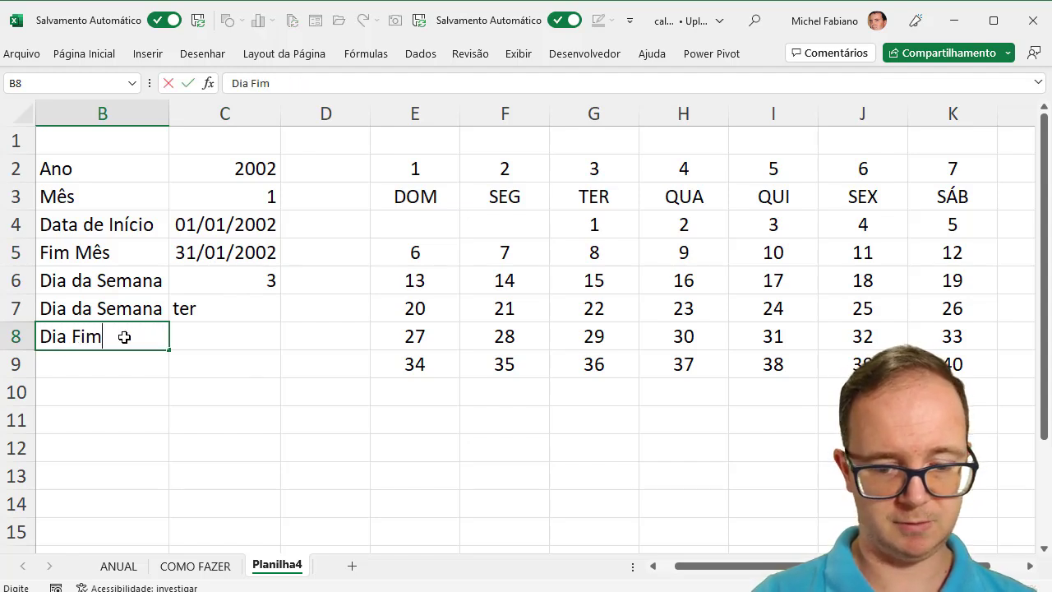
{"action": "type", "text": "ês"}
{"action": "key", "text": "Tab"}
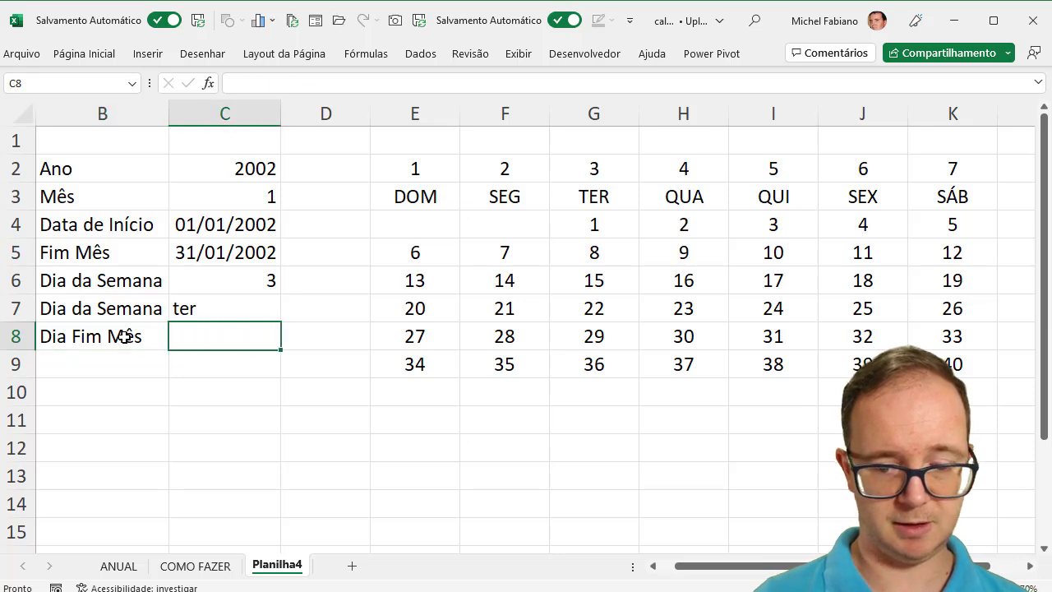
Enter =DIA(C5) in C8 so it returns the month's last day, 31
{"action": "type", "text": "="}
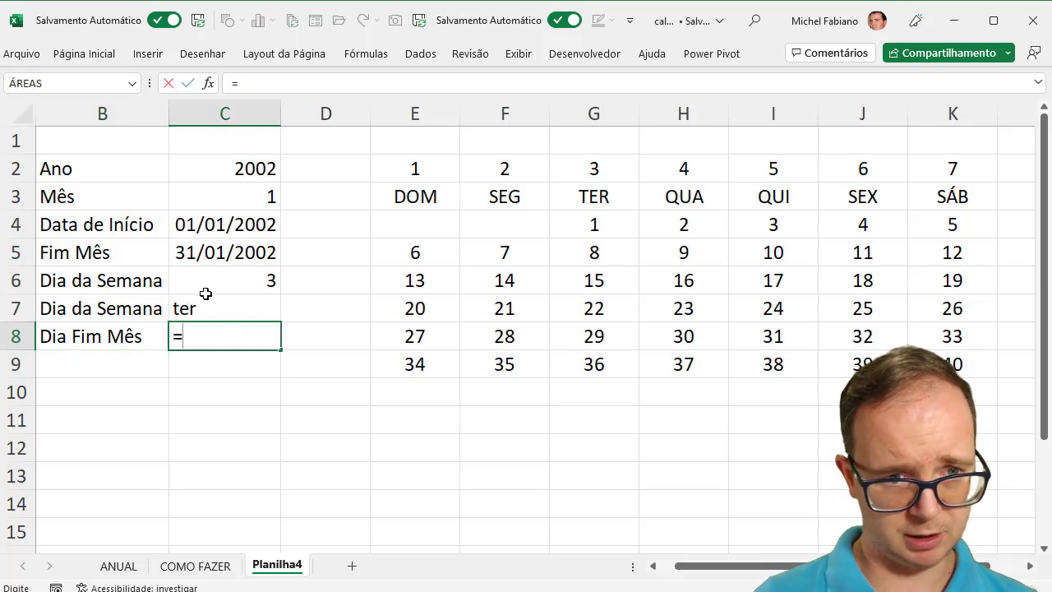
{"action": "type", "text": "d"}
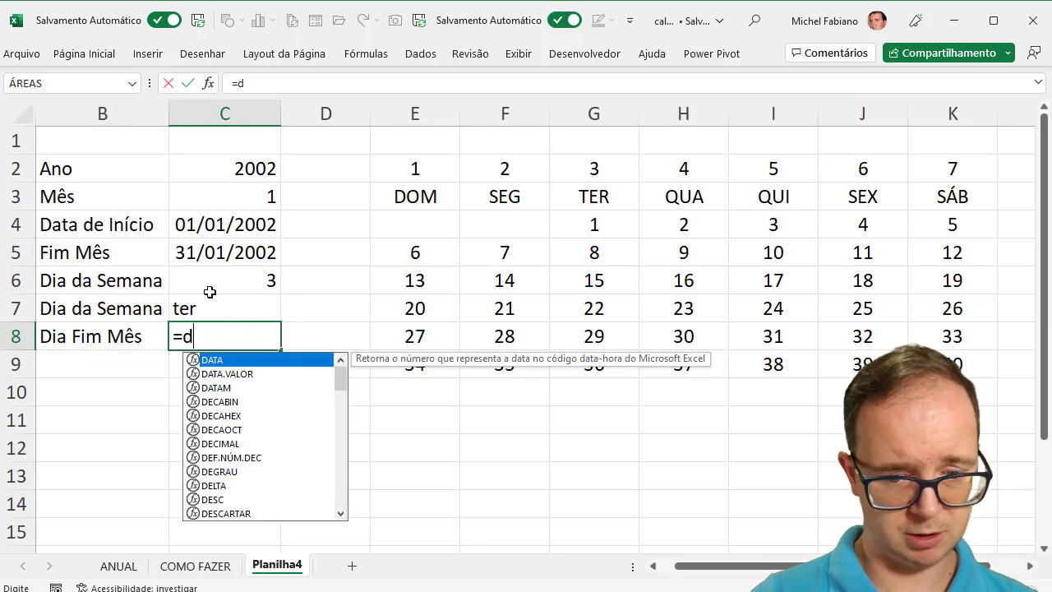
{"action": "type", "text": "ia("}
{"action": "left_click", "coordinate": [232, 258]}
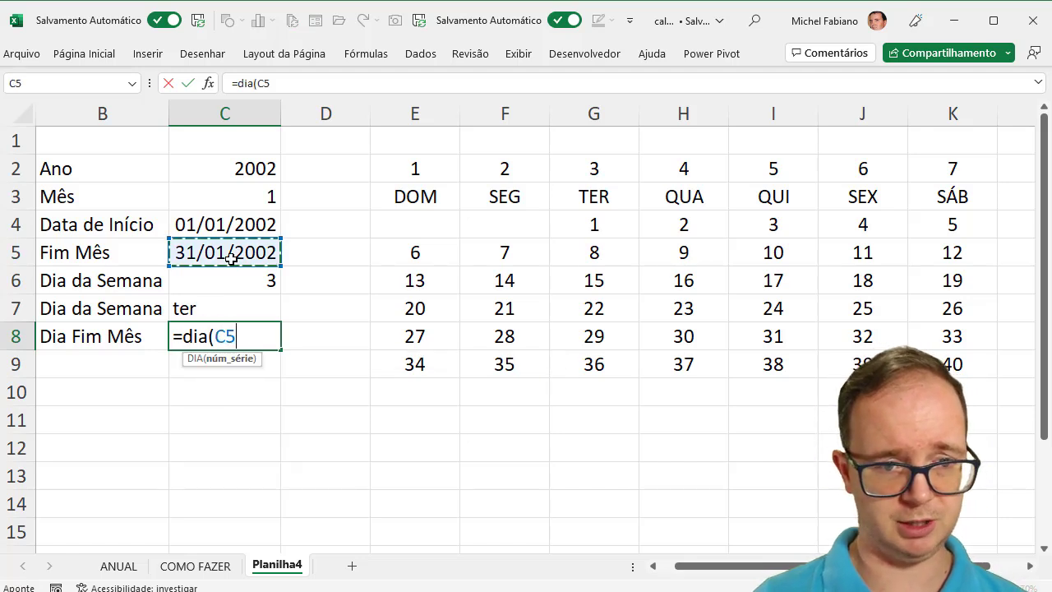
{"action": "type", "text": ")"}
{"action": "key", "text": "Return"}
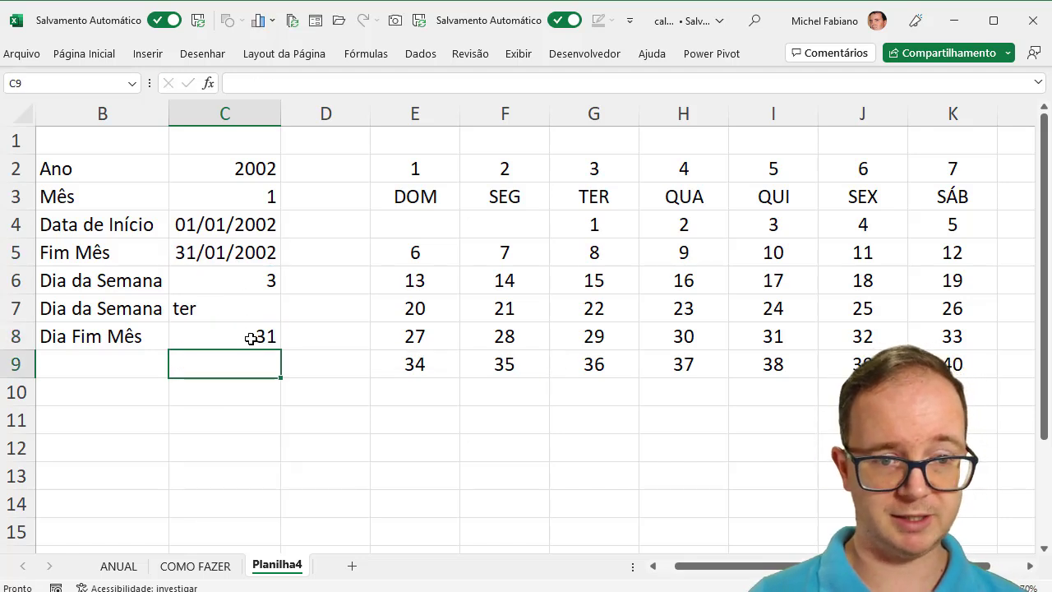
{"action": "left_click", "coordinate": [251, 339]}
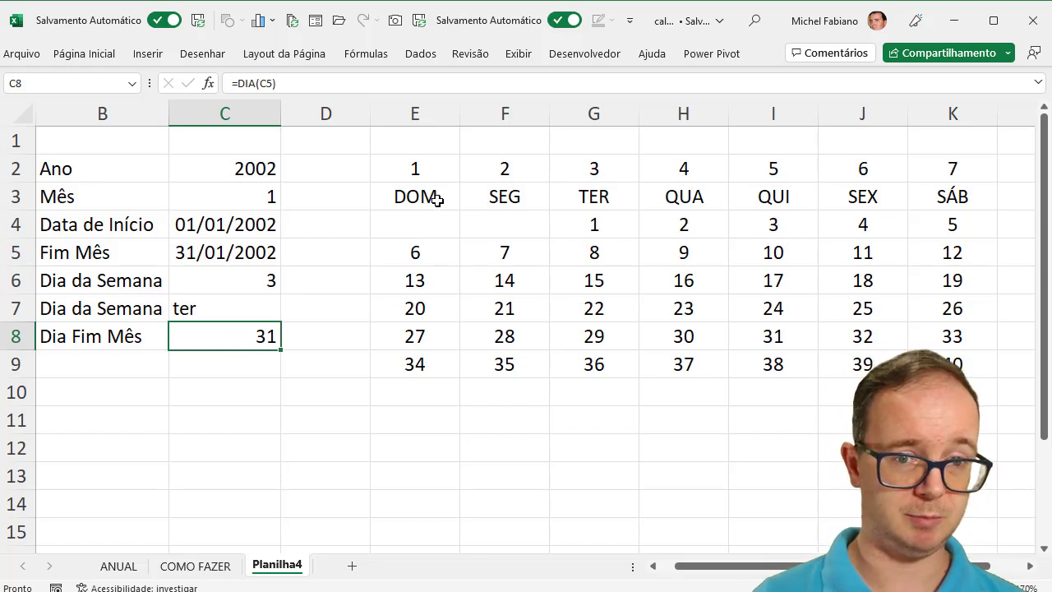
{"action": "left_click", "coordinate": [429, 252]}
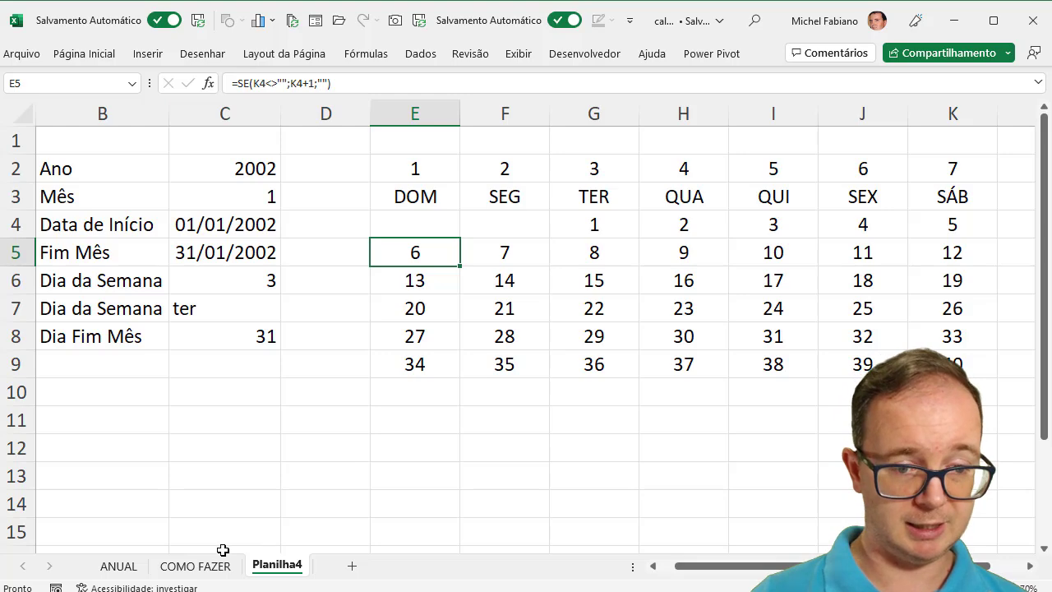
{"action": "left_click", "coordinate": [209, 567]}
{"action": "left_click", "coordinate": [309, 258]}
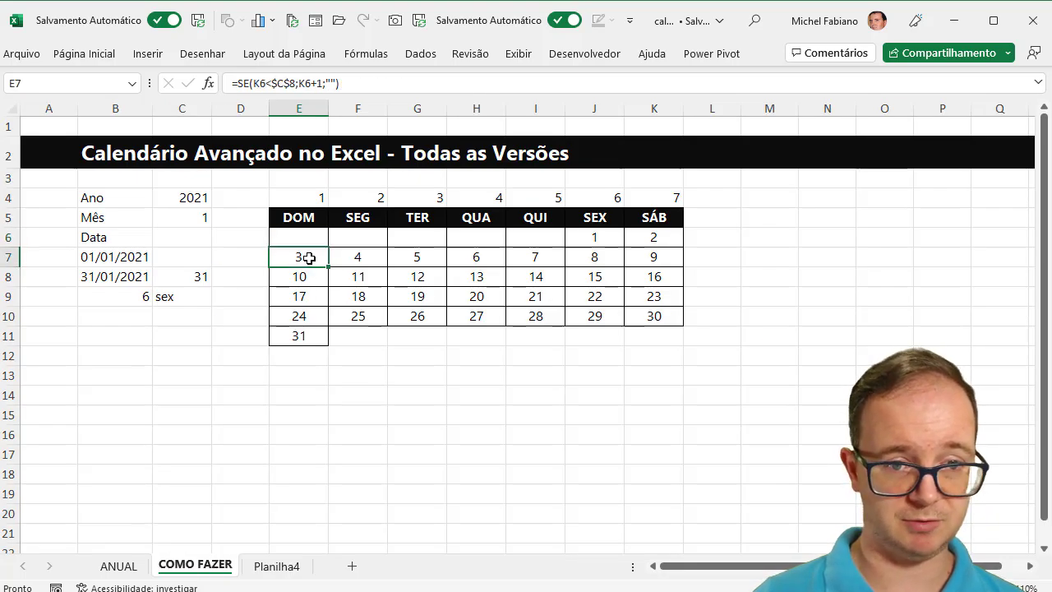
{"action": "double_click", "coordinate": [309, 258]}
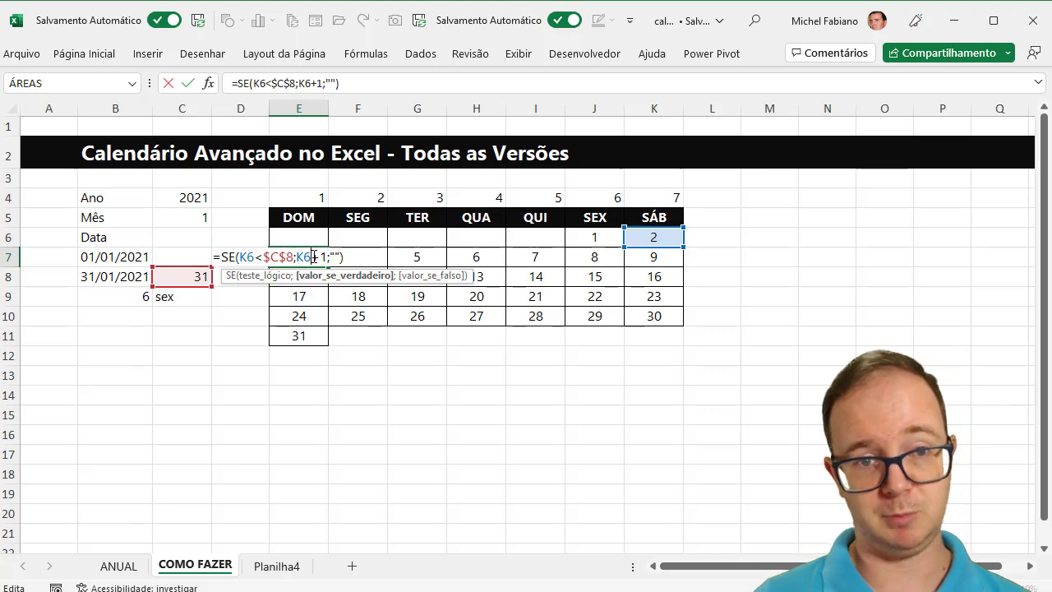
{"action": "key", "text": "Escape"}
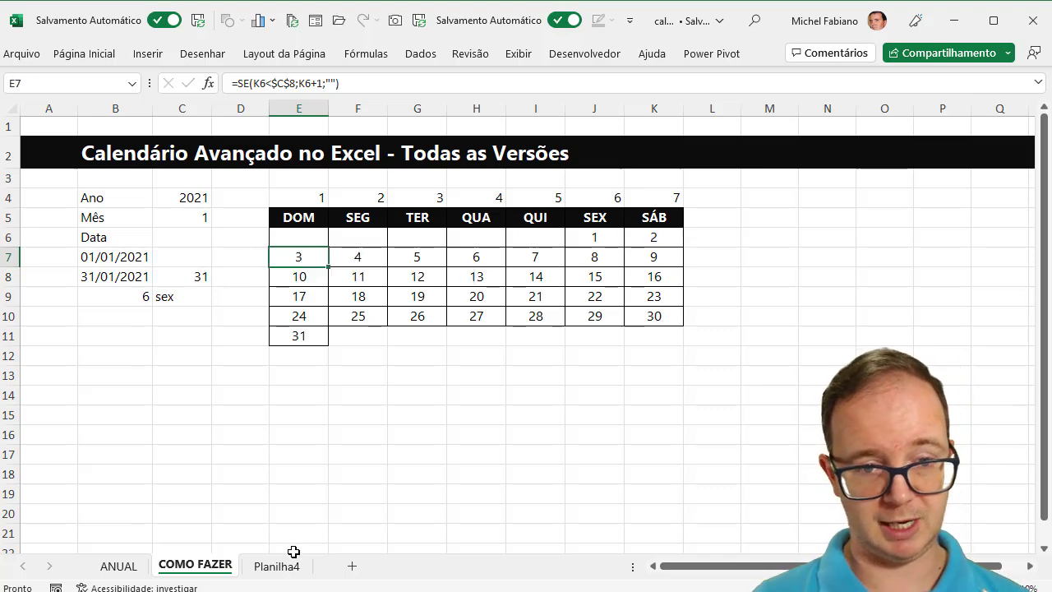
{"action": "left_click", "coordinate": [277, 566]}
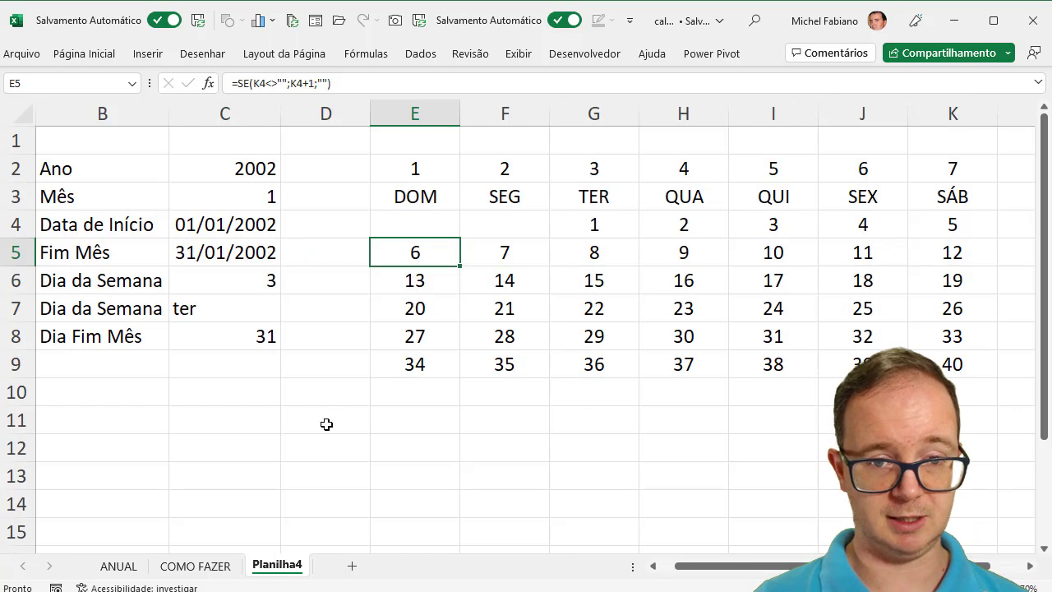
Change E5 to =SE(K4<$C$8;K4+1;"") and fill it down the DOM column to E9
{"action": "double_click", "coordinate": [428, 250]}
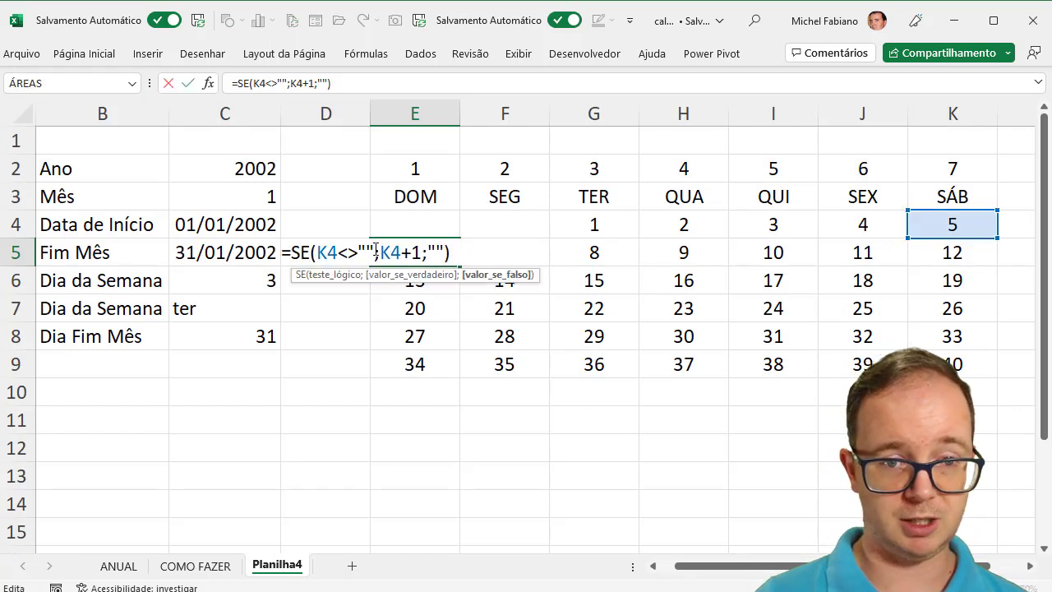
{"action": "left_click", "coordinate": [367, 250]}
{"action": "left_click_drag", "start_coordinate": [365, 251], "coordinate": [337, 251]}
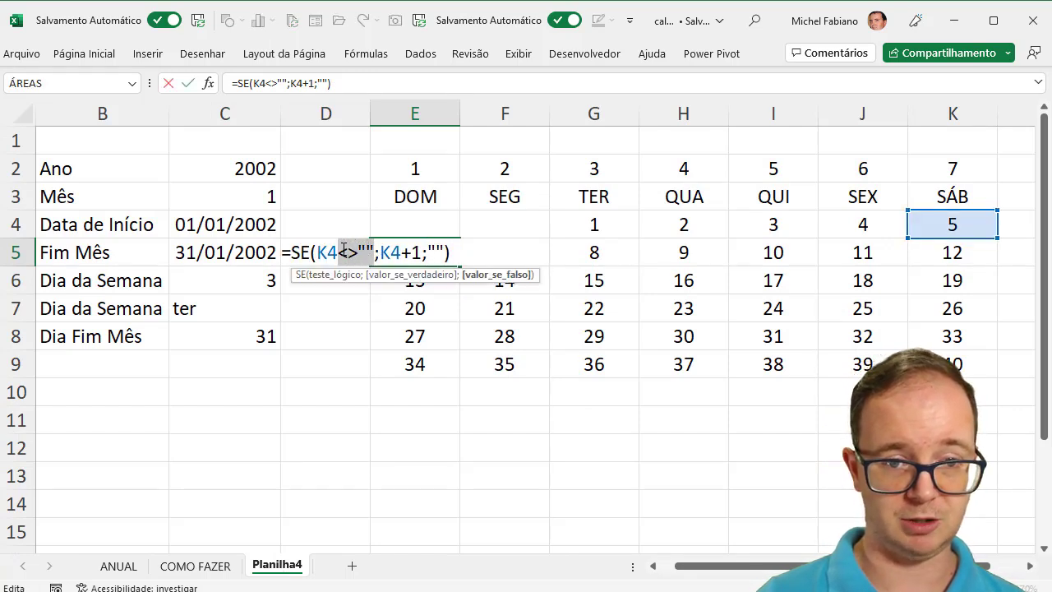
{"action": "key", "text": "BackSpace"}
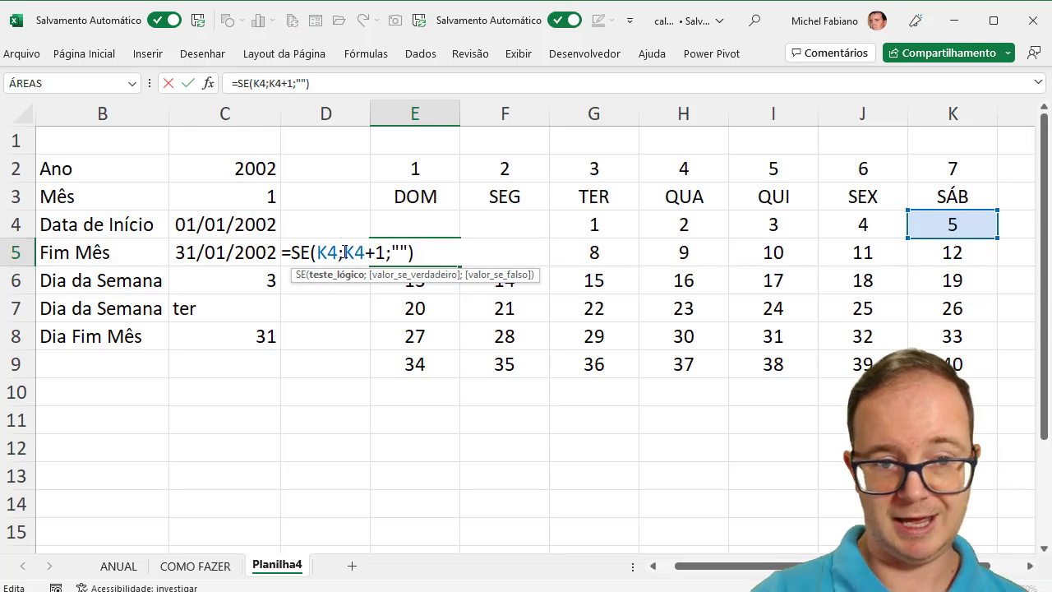
{"action": "type", "text": "<"}
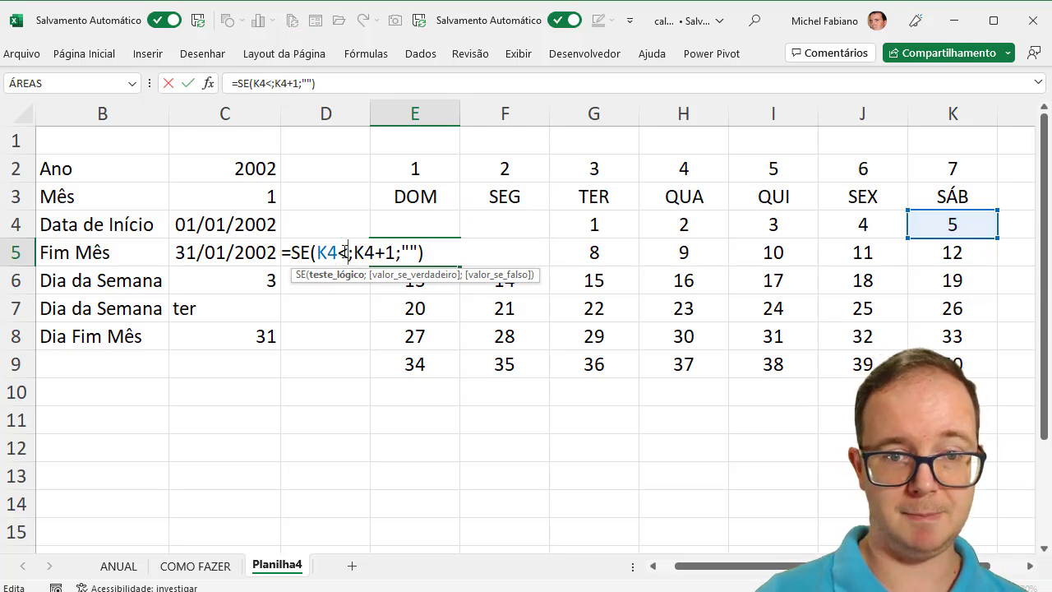
{"action": "left_click", "coordinate": [240, 335]}
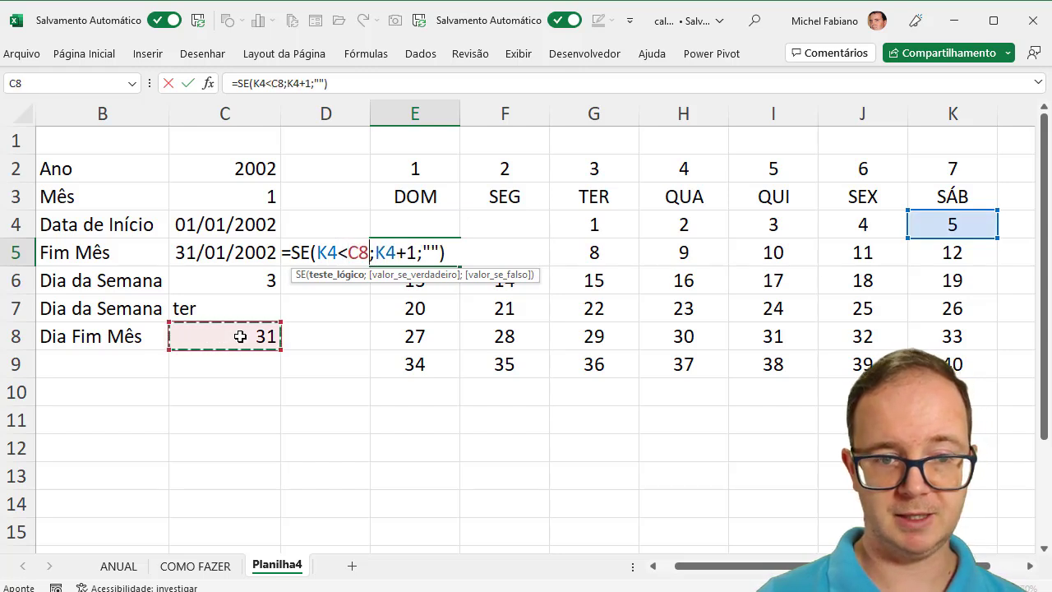
{"action": "key", "text": "F4"}
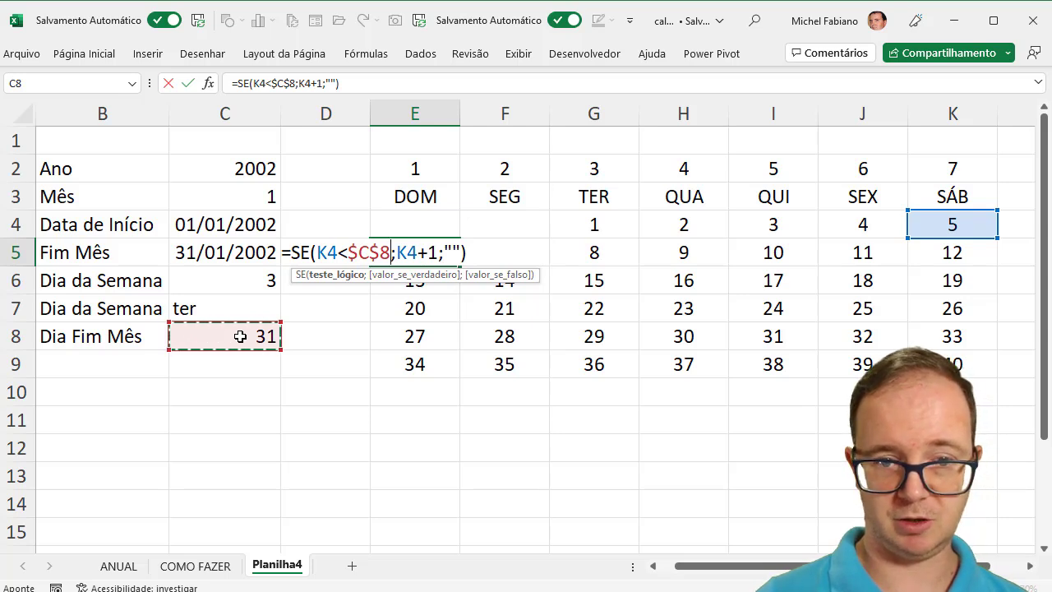
{"action": "key", "text": "Return"}
{"action": "left_click", "coordinate": [444, 254]}
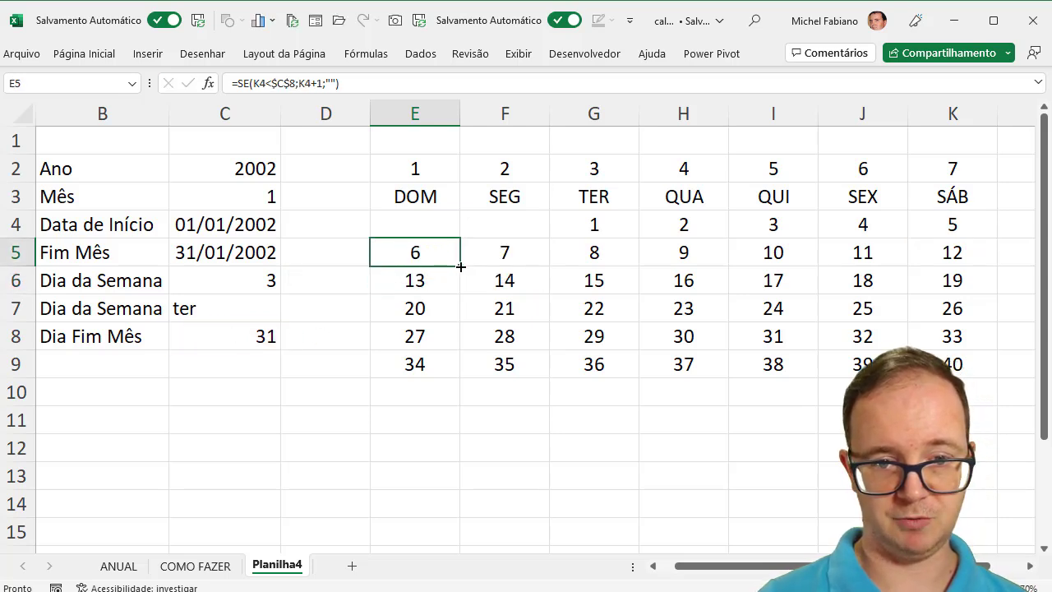
{"action": "left_click_drag", "start_coordinate": [461, 267], "coordinate": [455, 375]}
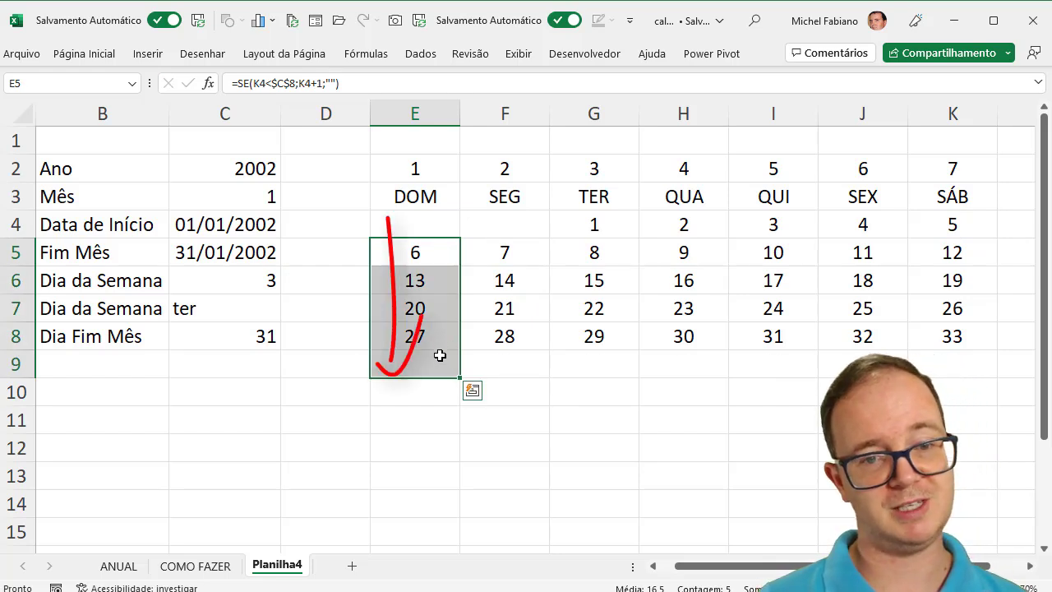
Rewrite F5 as =SE(E5<$C$8;E5+1;"") and fill it across to K5 and down to row 8
{"action": "left_click", "coordinate": [523, 253]}
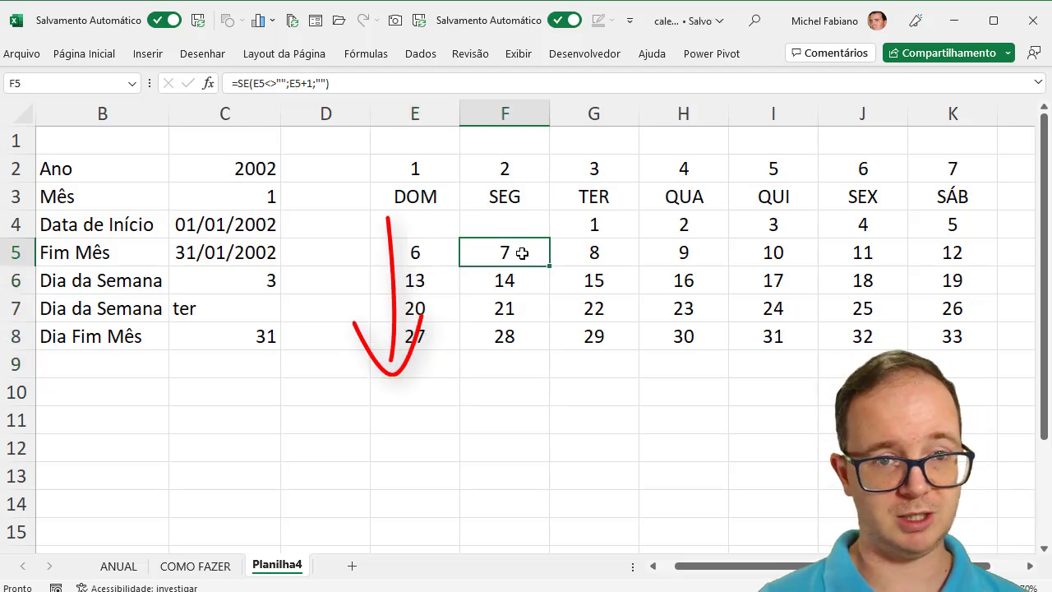
{"action": "double_click", "coordinate": [522, 254]}
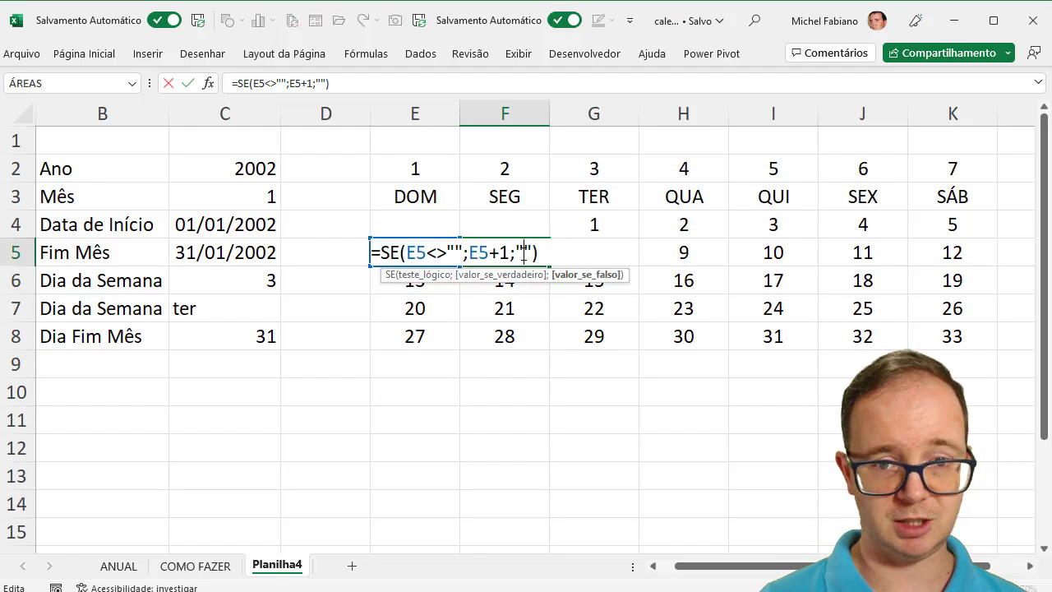
{"action": "left_click_drag", "start_coordinate": [463, 252], "coordinate": [425, 252]}
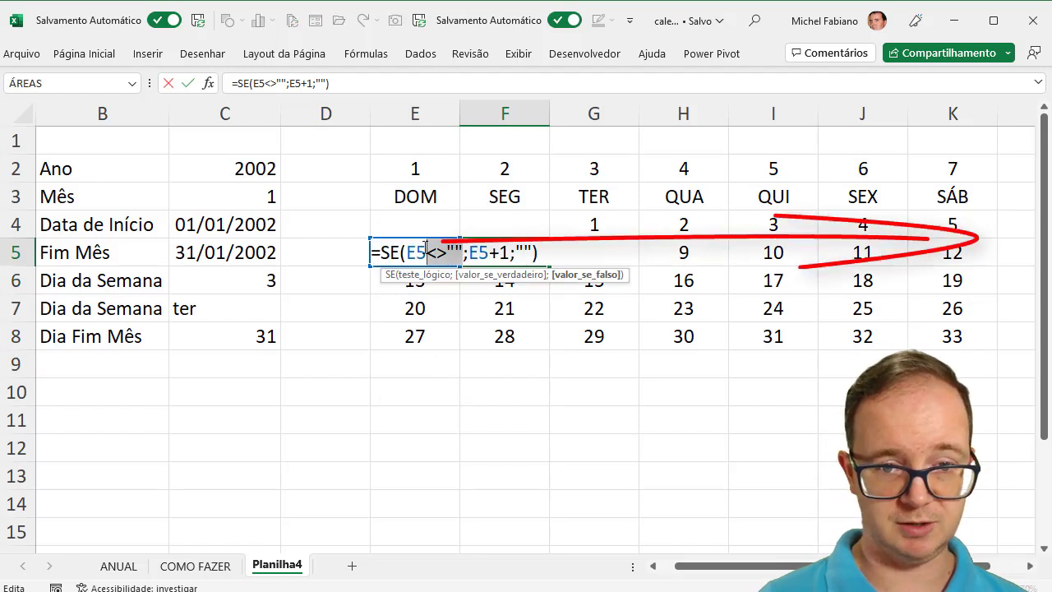
{"action": "type", "text": "<"}
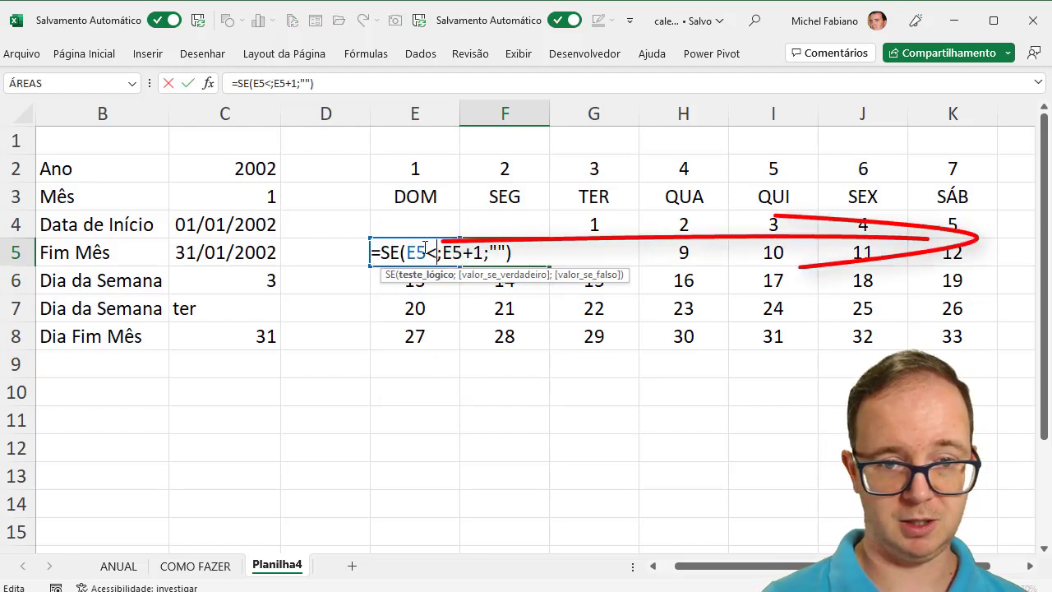
{"action": "left_click", "coordinate": [233, 335]}
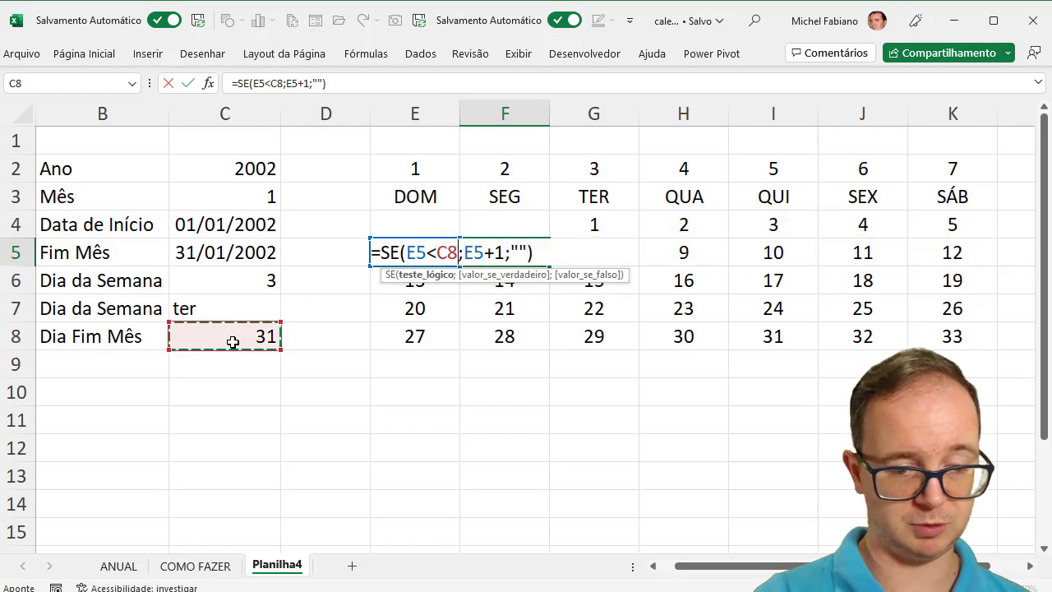
{"action": "key", "text": "F4"}
{"action": "key", "text": "Return"}
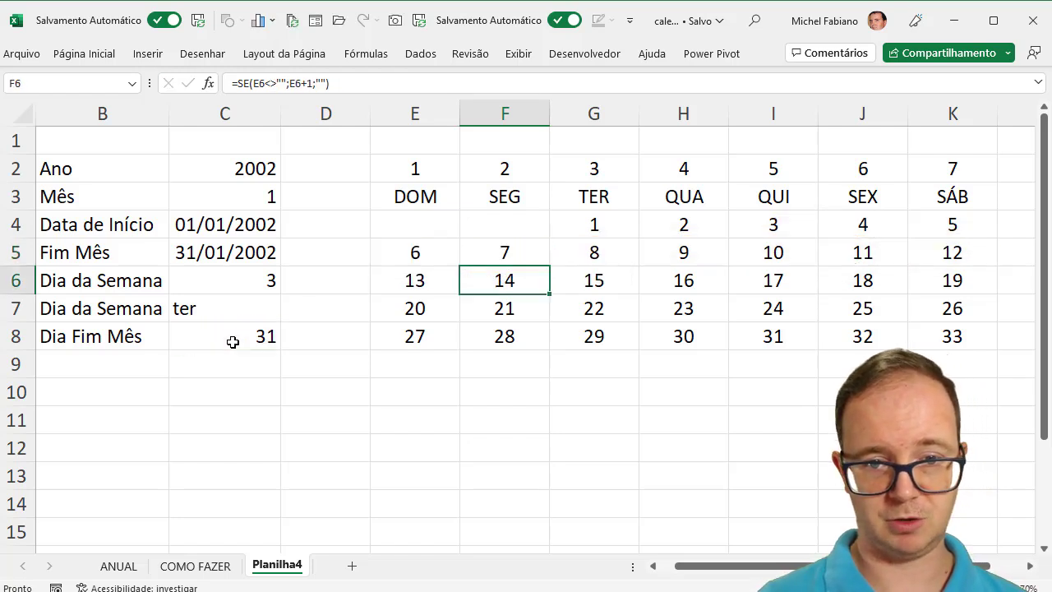
{"action": "left_click", "coordinate": [497, 252]}
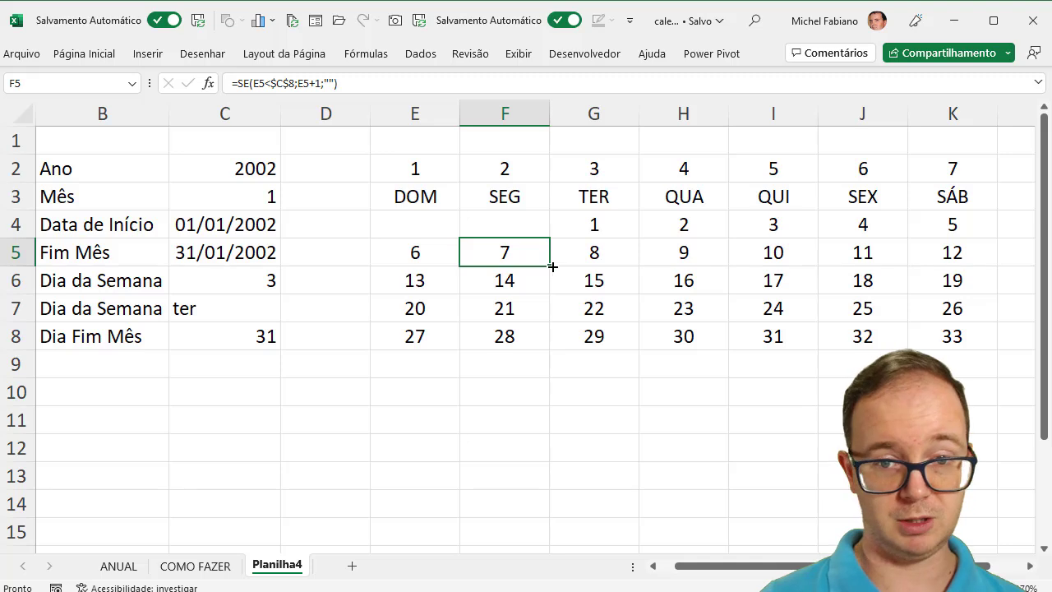
{"action": "left_click_drag", "start_coordinate": [550, 265], "coordinate": [1000, 263]}
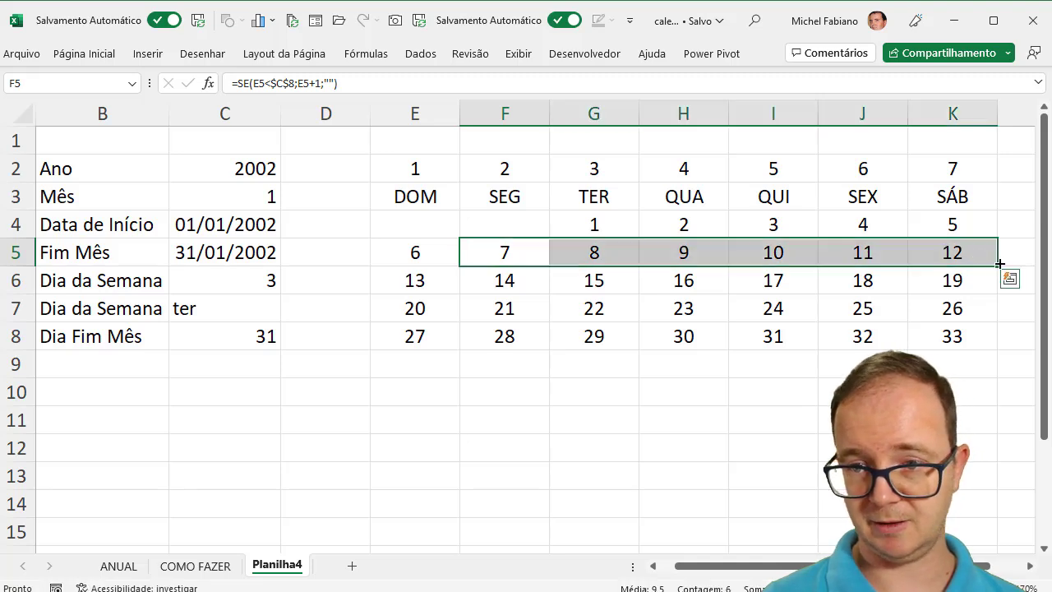
{"action": "left_click_drag", "start_coordinate": [1000, 267], "coordinate": [995, 345]}
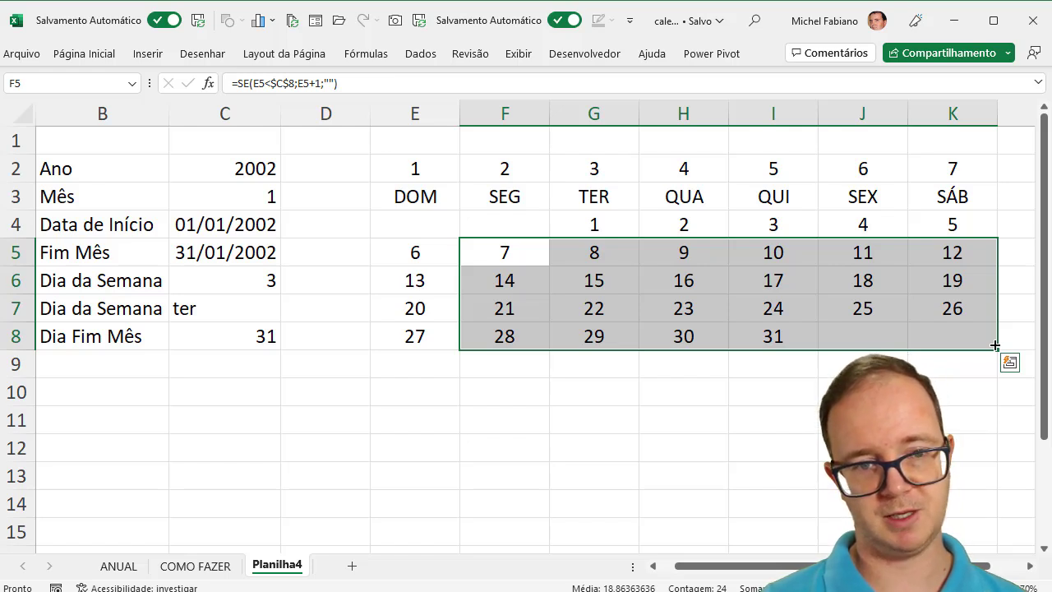
Test the calendar by entering months 2 and 3 in the Mês cell C3
{"action": "left_click", "coordinate": [272, 196]}
{"action": "type", "text": "2"}
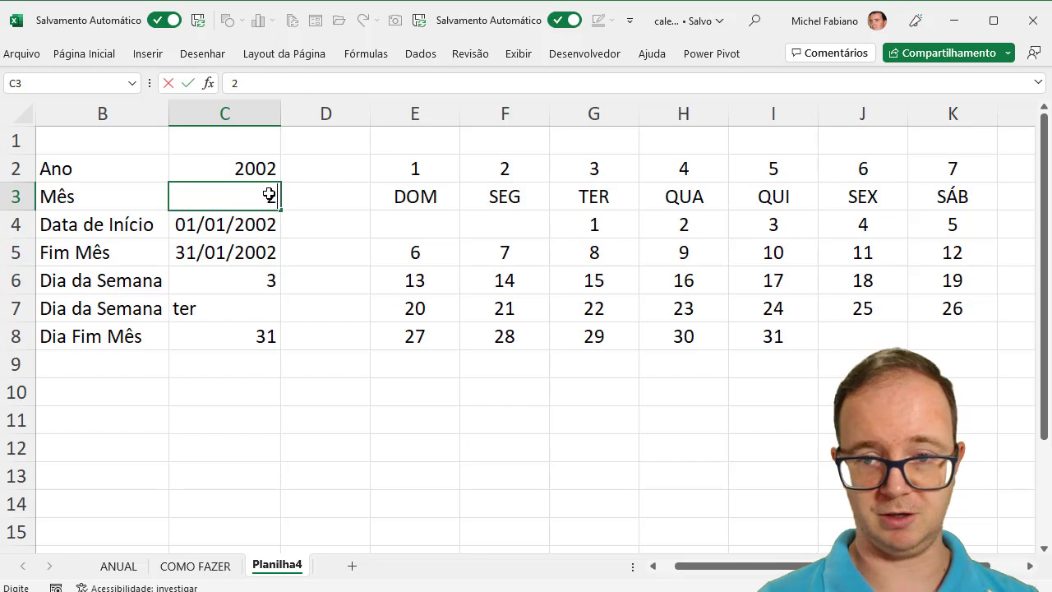
{"action": "key", "text": "Return"}
{"action": "left_click", "coordinate": [269, 194]}
{"action": "type", "text": "3"}
{"action": "key", "text": "Return"}
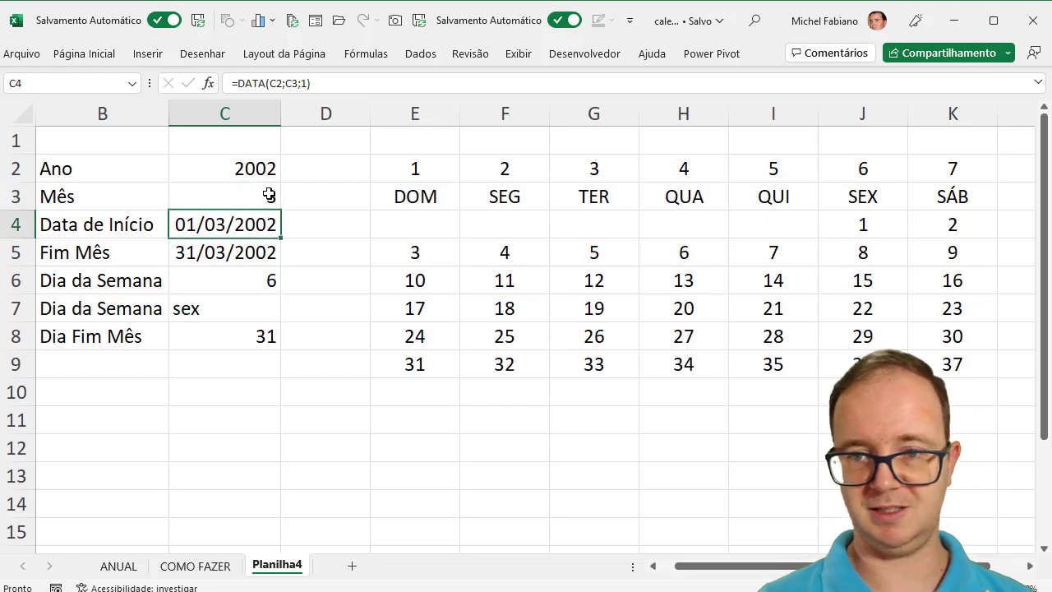
{"action": "left_click", "coordinate": [268, 195]}
{"action": "type", "text": "4"}
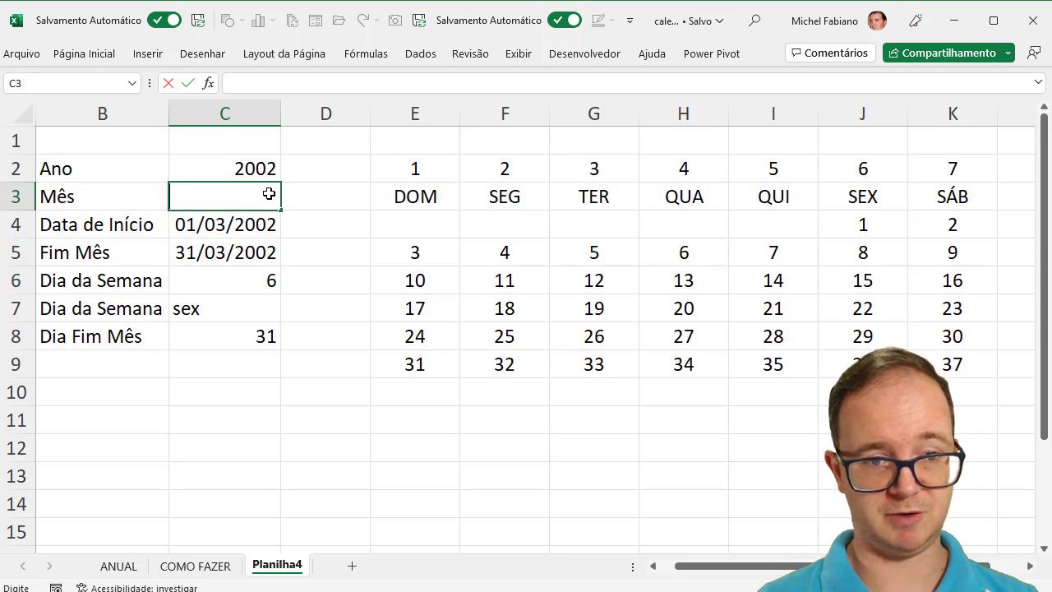
{"action": "type", "text": "3"}
{"action": "key", "text": "Return"}
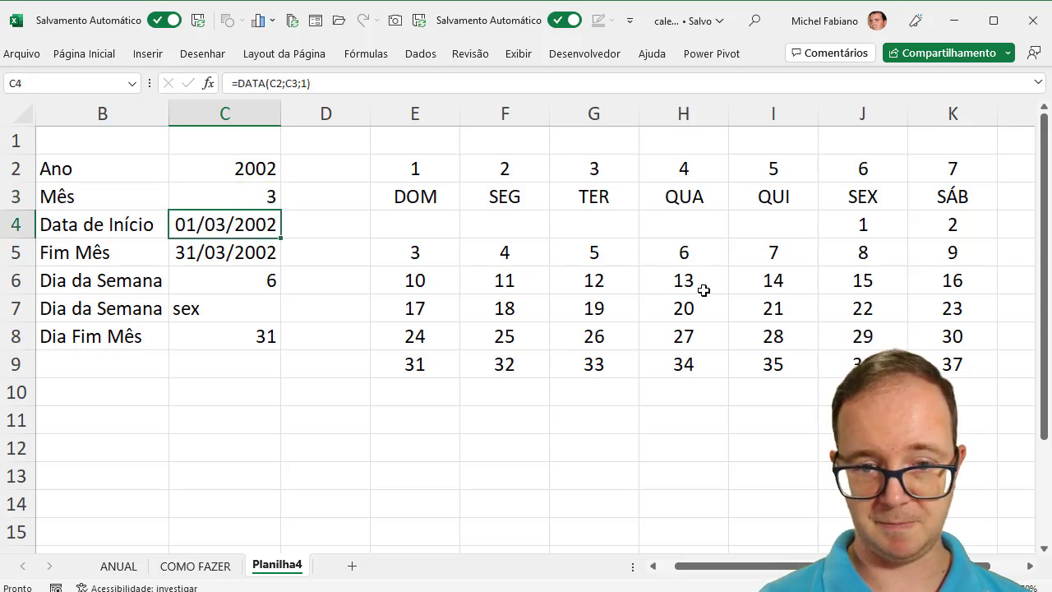
Copy row 8's formulas from F8:K8 down into row 9 to hide days past month end
{"action": "left_click", "coordinate": [415, 370]}
{"action": "left_click", "coordinate": [507, 364]}
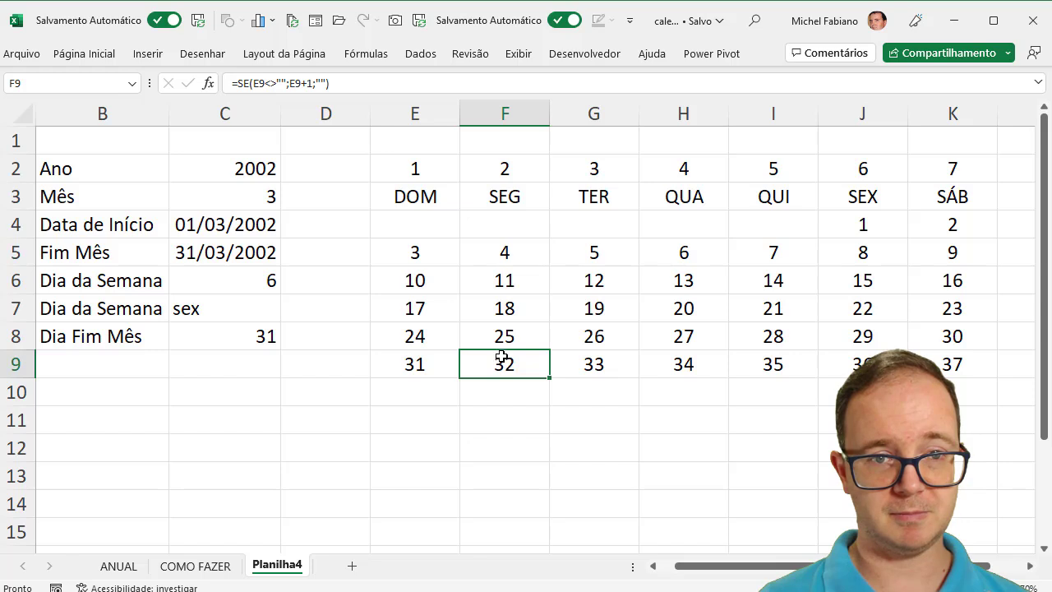
{"action": "left_click", "coordinate": [504, 333]}
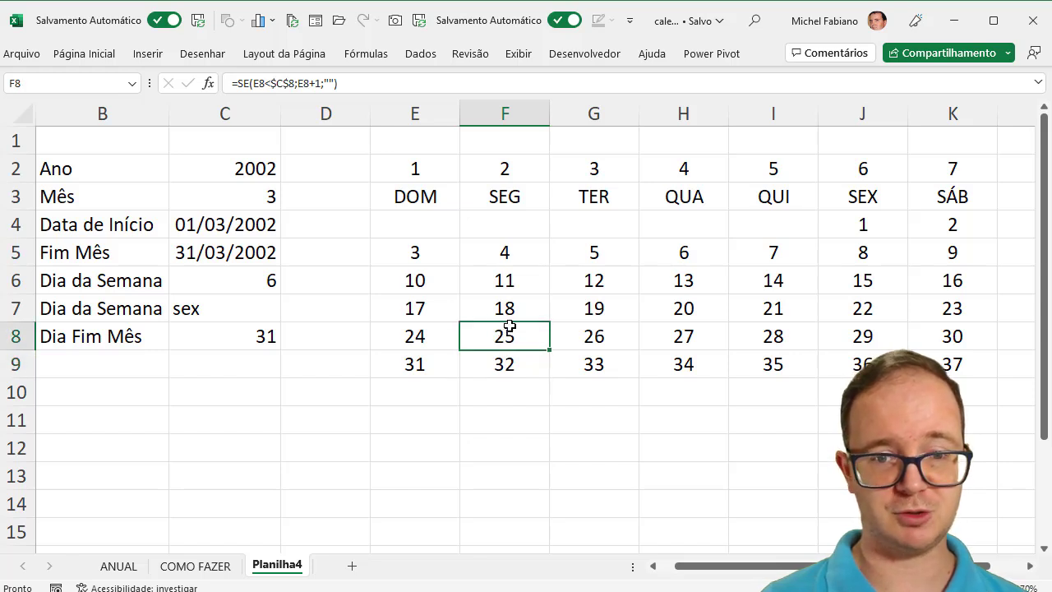
{"action": "mouse_move", "coordinate": [549, 350]}
{"action": "left_mouse_down"}
{"action": "mouse_move", "coordinate": [958, 334]}
{"action": "mouse_move", "coordinate": [1008, 376]}
{"action": "left_mouse_up"}
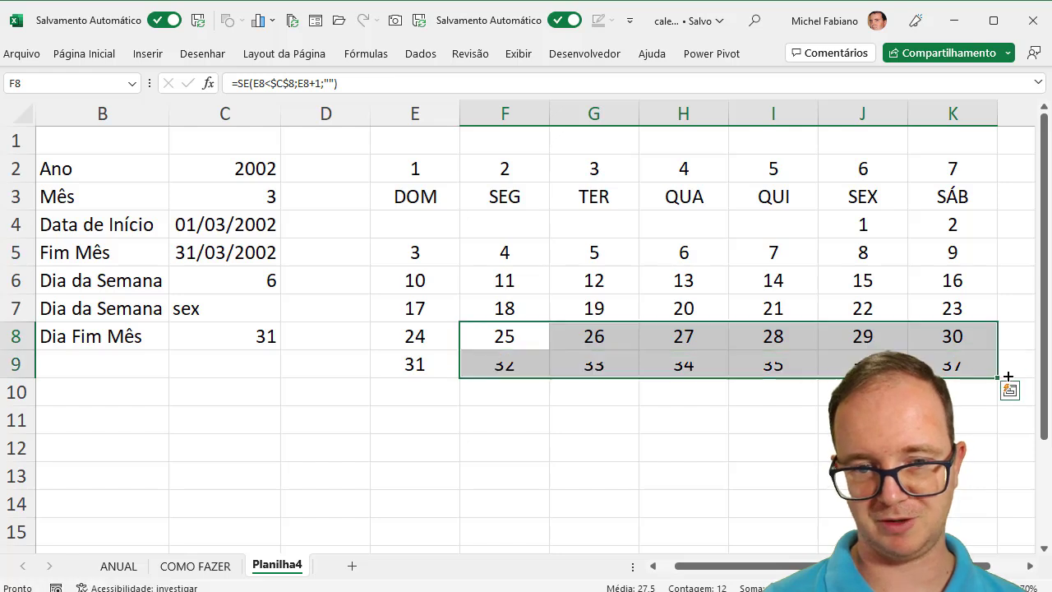
Step the month in C3 through 4, 5 and 6, ending on June 2002
{"action": "left_click", "coordinate": [274, 199]}
{"action": "type", "text": "4"}
{"action": "key", "text": "Return"}
{"action": "left_click", "coordinate": [276, 198]}
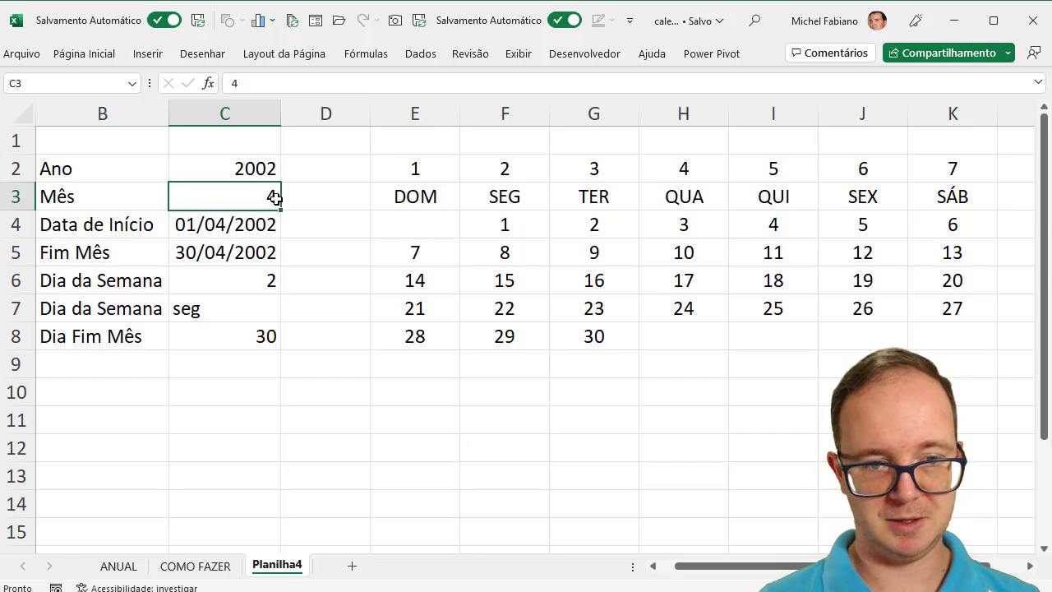
{"action": "type", "text": "5"}
{"action": "key", "text": "Return"}
{"action": "left_click", "coordinate": [275, 198]}
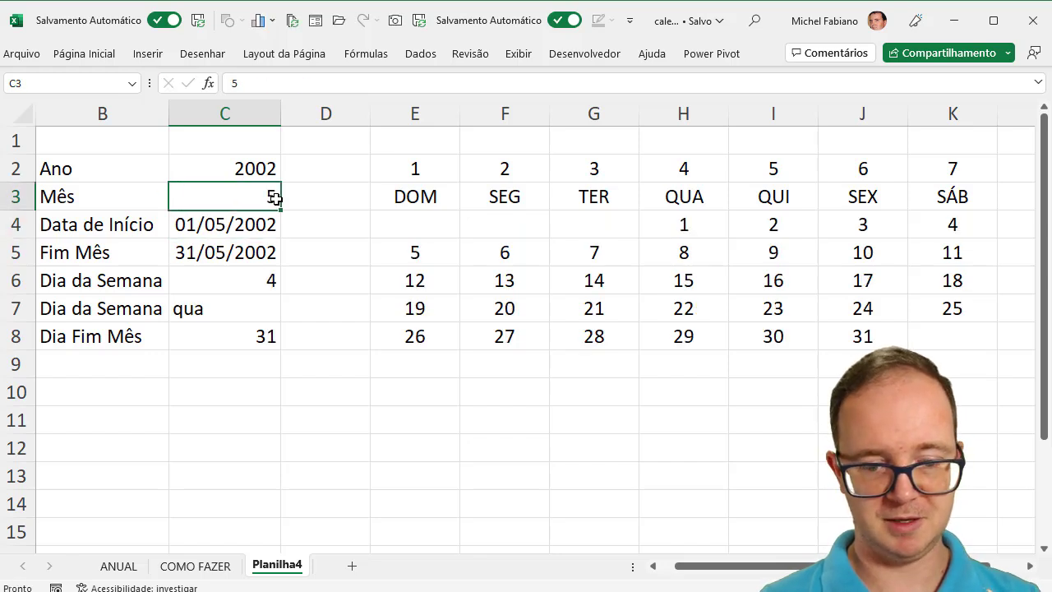
{"action": "type", "text": "6"}
{"action": "key", "text": "Return"}
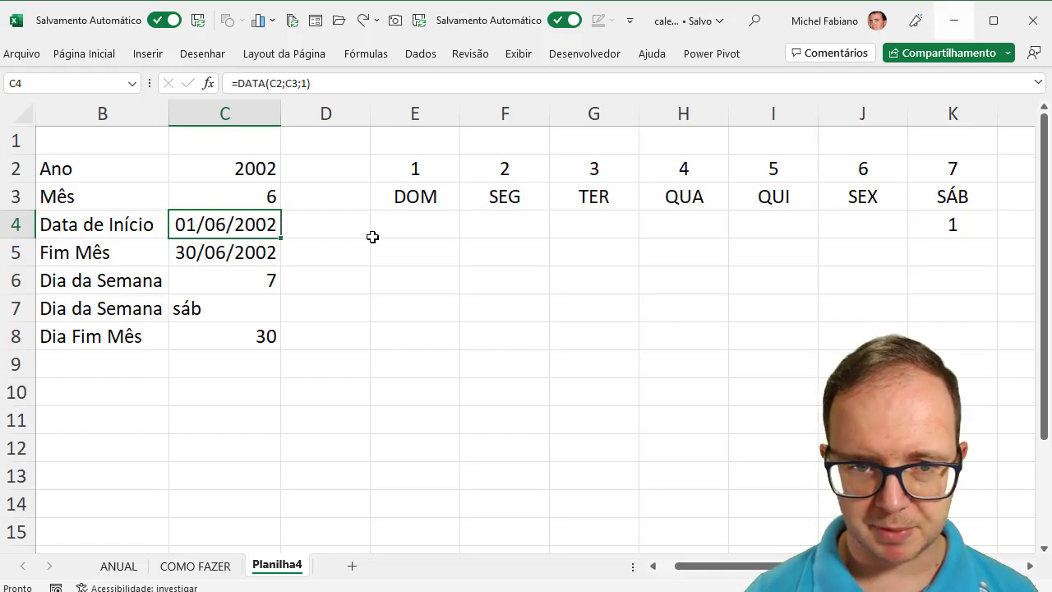
Remove the quotes around 1 in F4's formula and fill it across to K4
{"action": "left_click", "coordinate": [415, 224]}
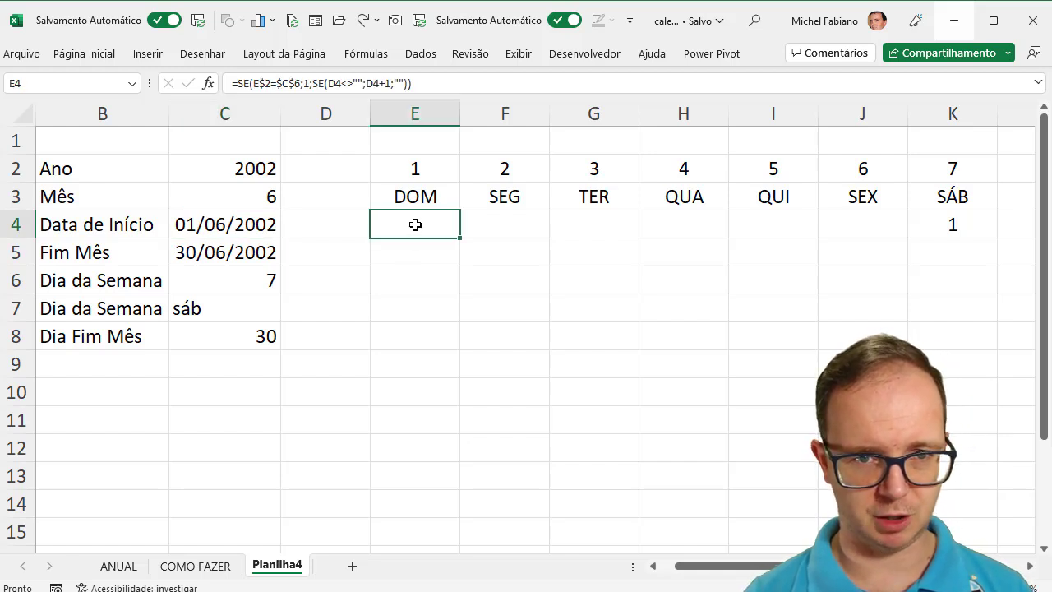
{"action": "double_click", "coordinate": [415, 224]}
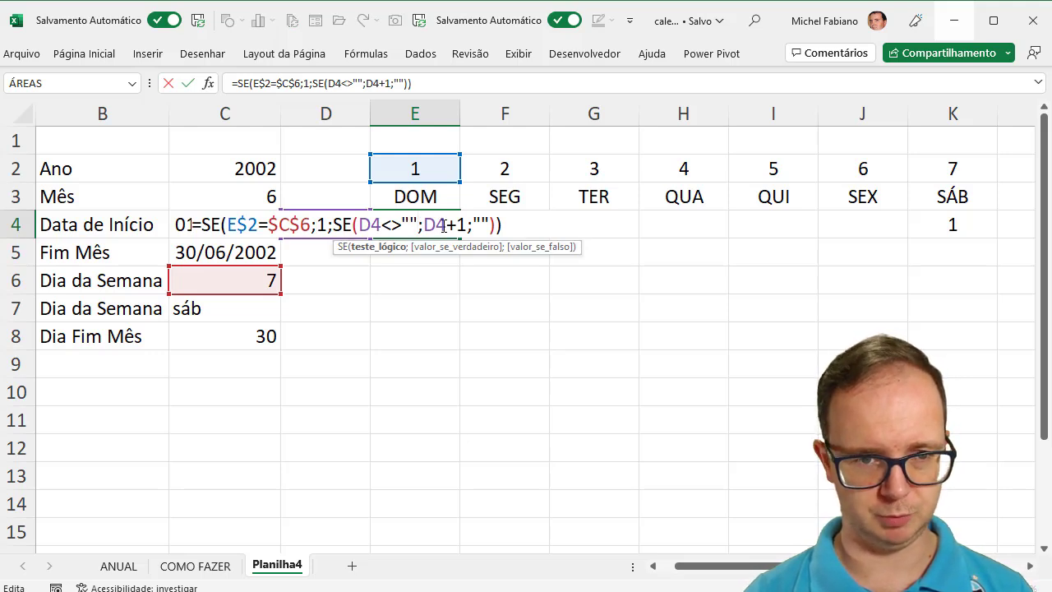
{"action": "key", "text": "Escape"}
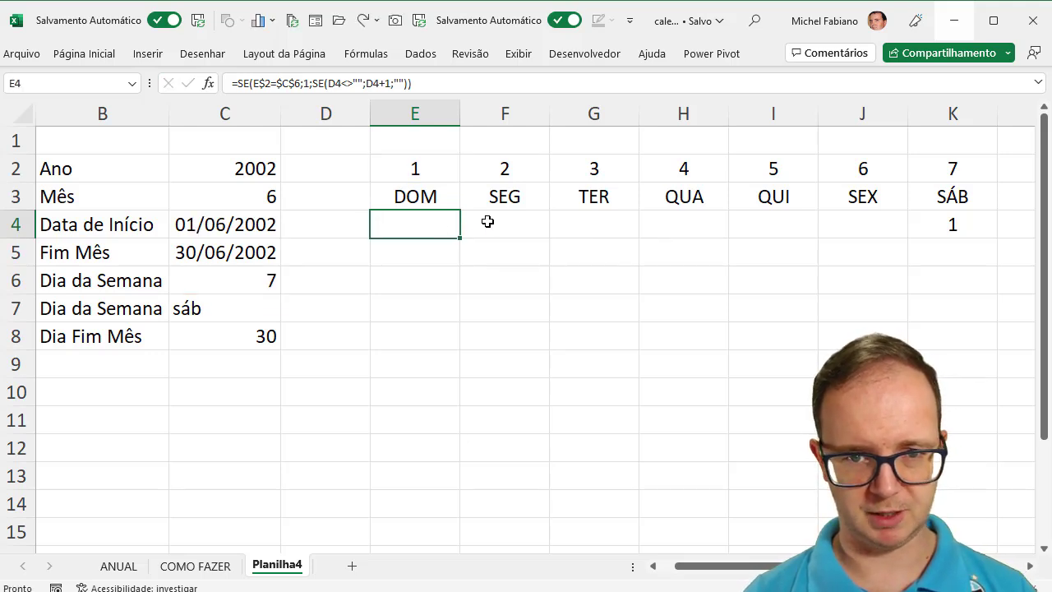
{"action": "left_click", "coordinate": [503, 222]}
{"action": "double_click", "coordinate": [502, 222]}
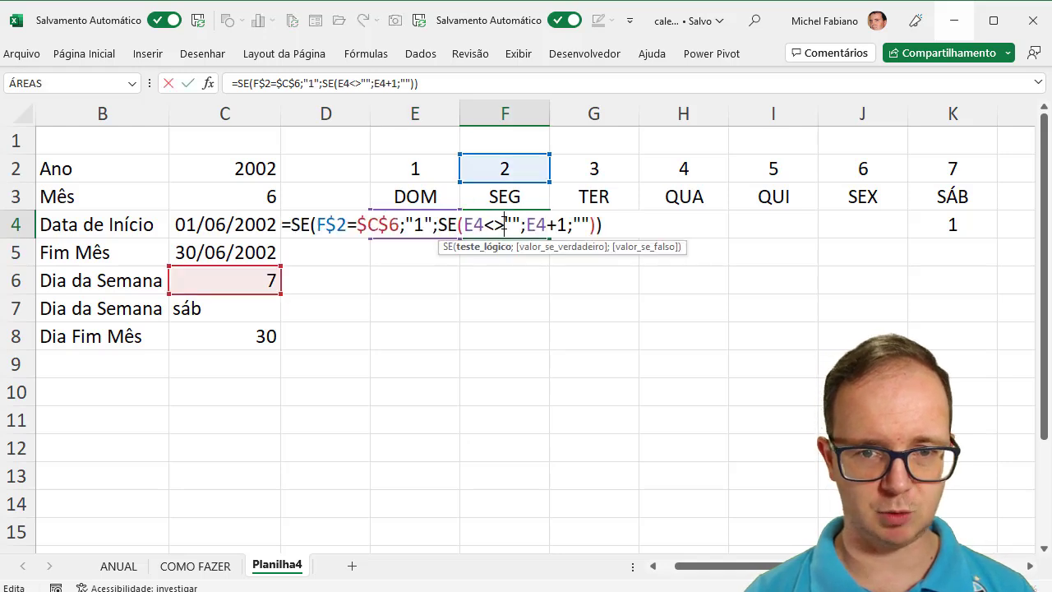
{"action": "left_click", "coordinate": [414, 222]}
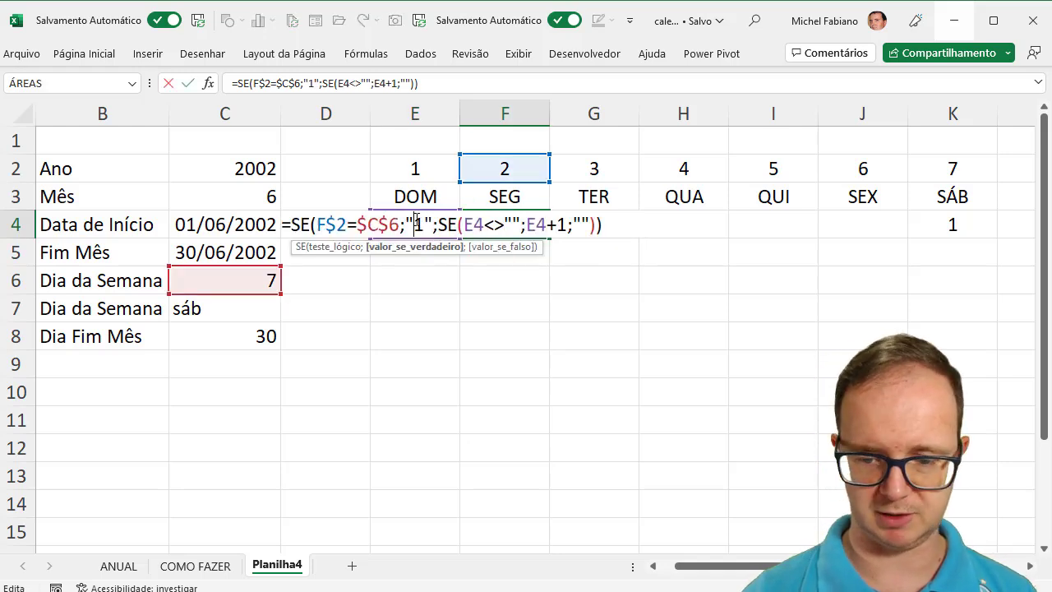
{"action": "key", "text": "BackSpace"}
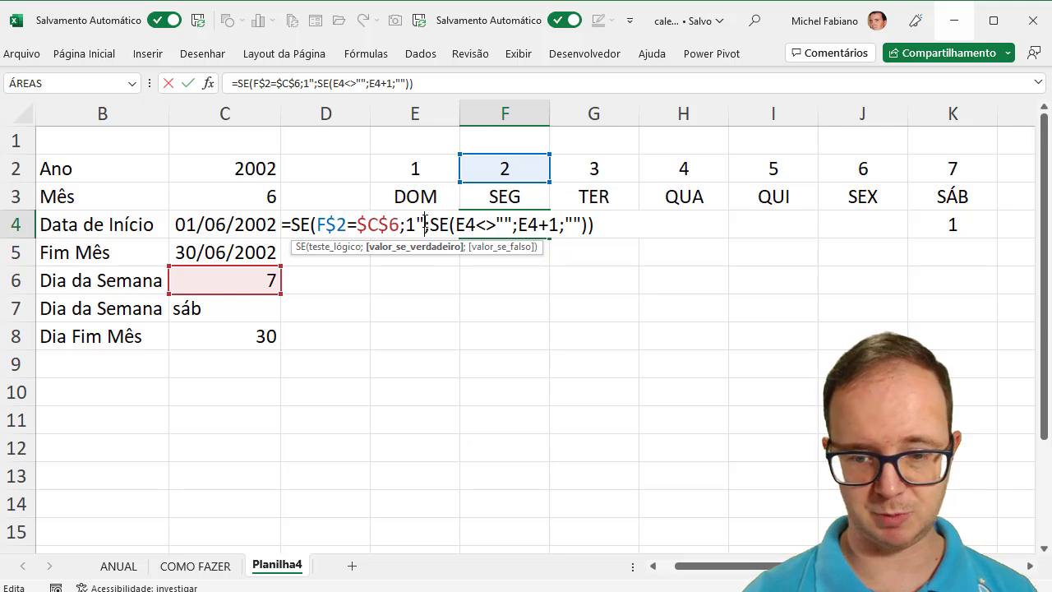
{"action": "key", "text": "BackSpace"}
{"action": "key", "text": "Return"}
{"action": "left_click", "coordinate": [501, 225]}
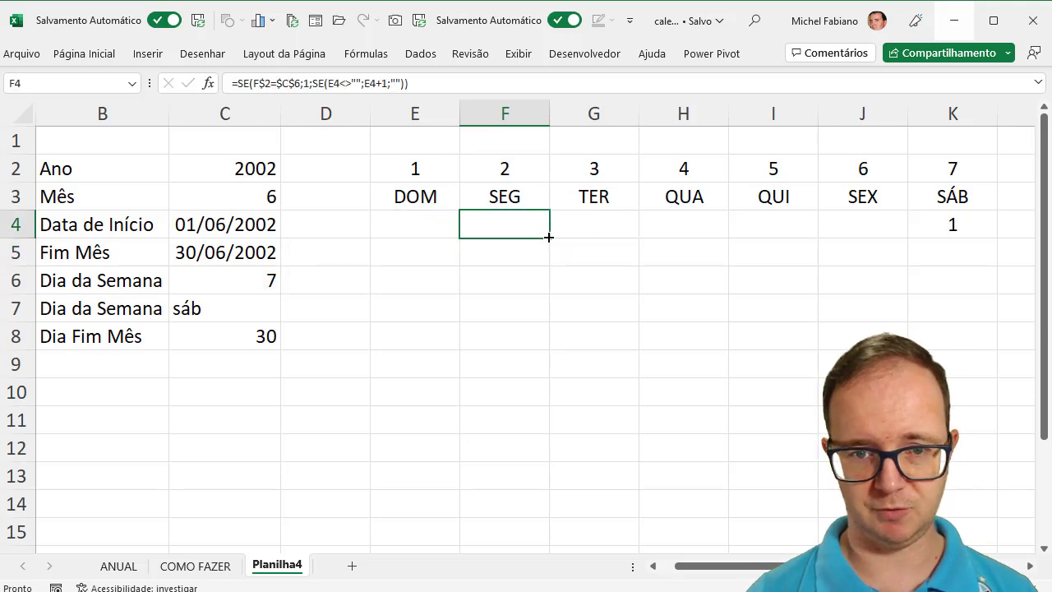
{"action": "left_click_drag", "start_coordinate": [549, 238], "coordinate": [984, 249]}
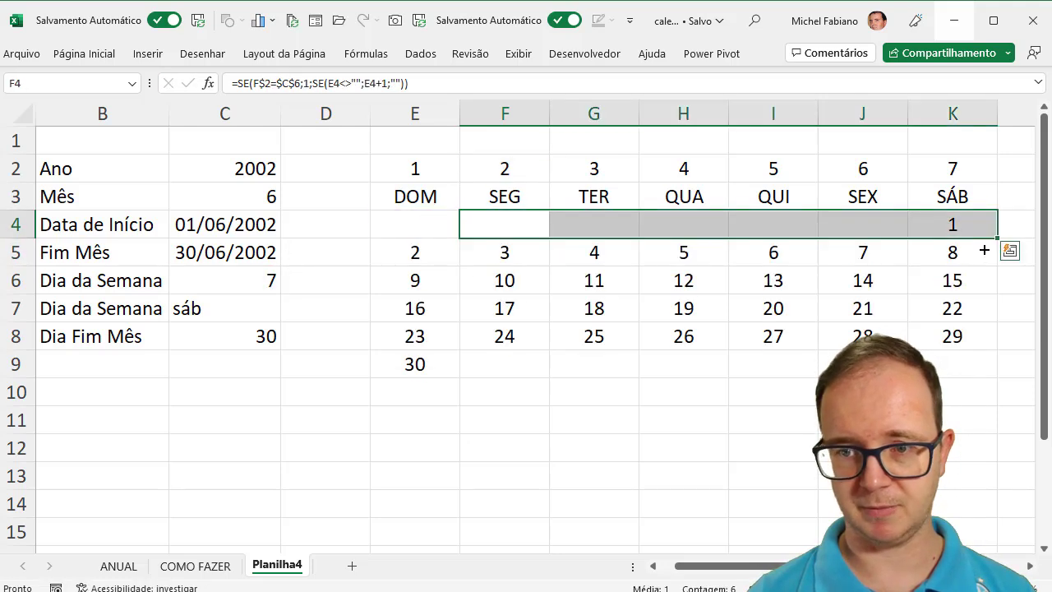
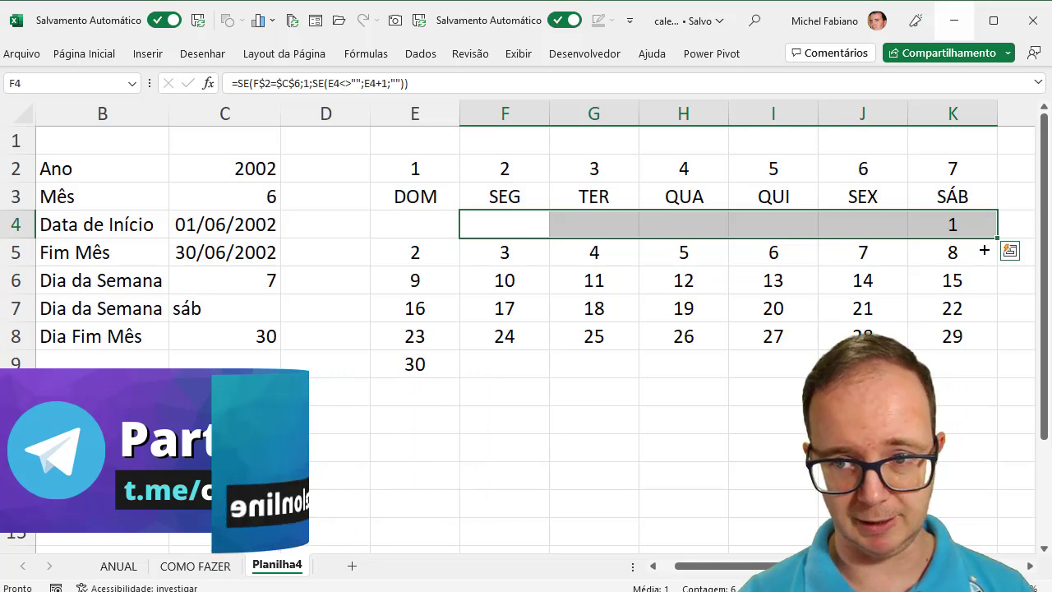
Add a formula rule =E3<>"" to E3:K9 that outlines every non-empty calendar cell
{"action": "left_click_drag", "start_coordinate": [434, 201], "coordinate": [946, 359]}
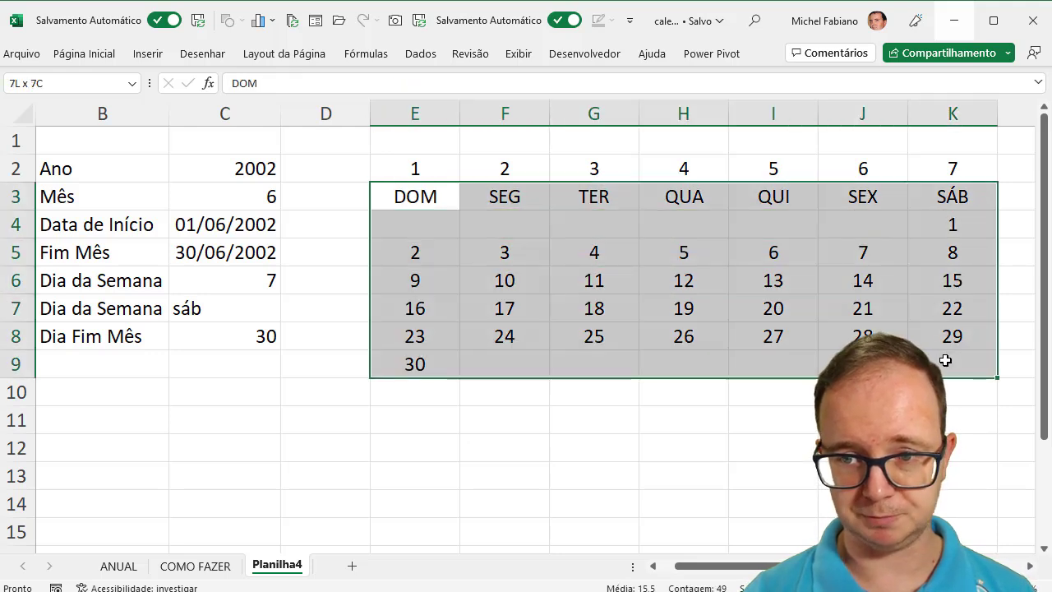
{"action": "left_click", "coordinate": [85, 53]}
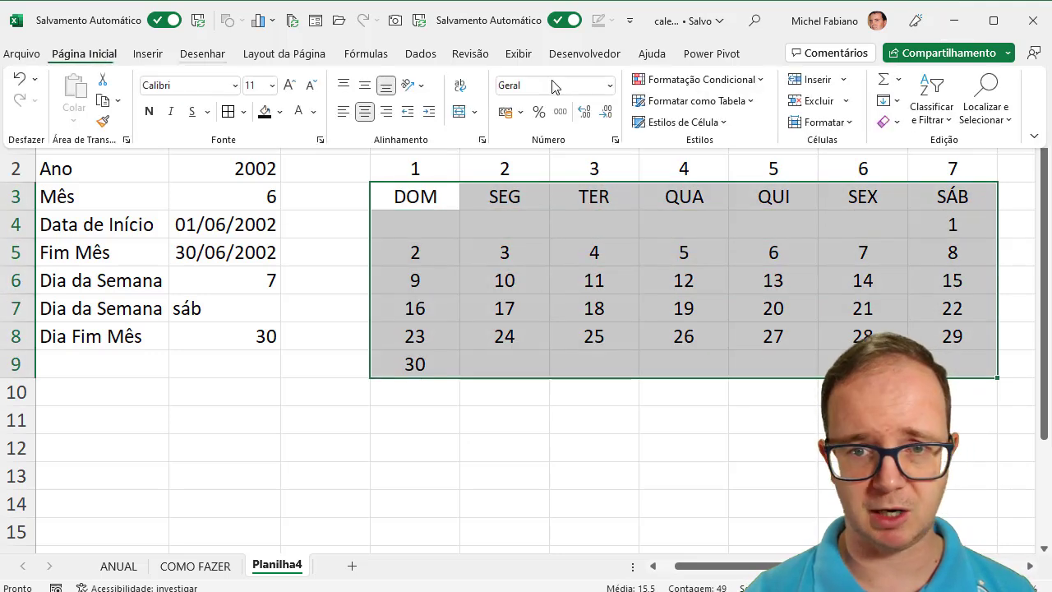
{"action": "left_click", "coordinate": [744, 80]}
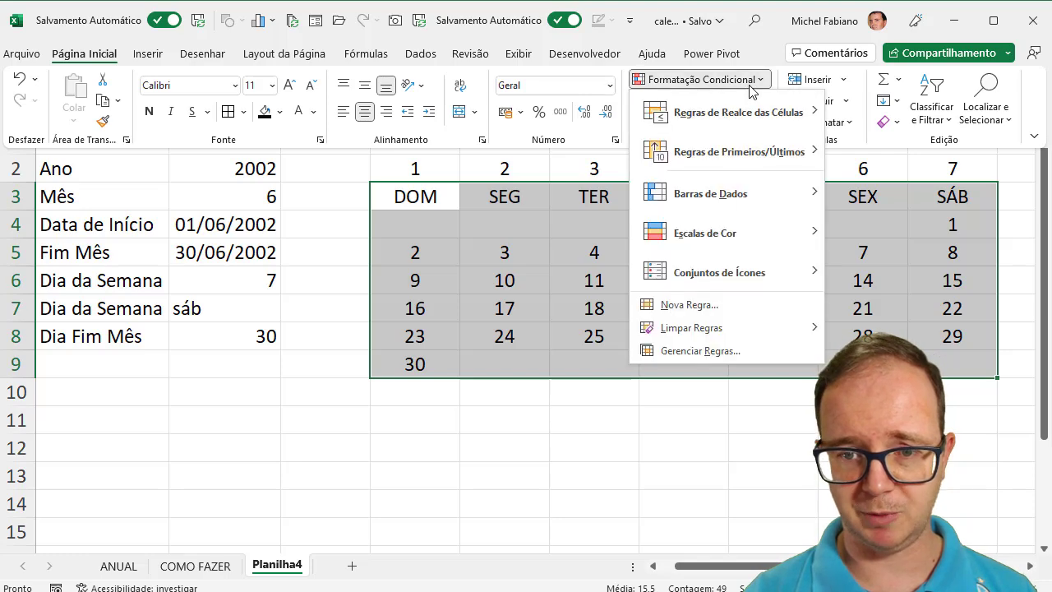
{"action": "left_click", "coordinate": [703, 306]}
{"action": "left_click", "coordinate": [629, 275]}
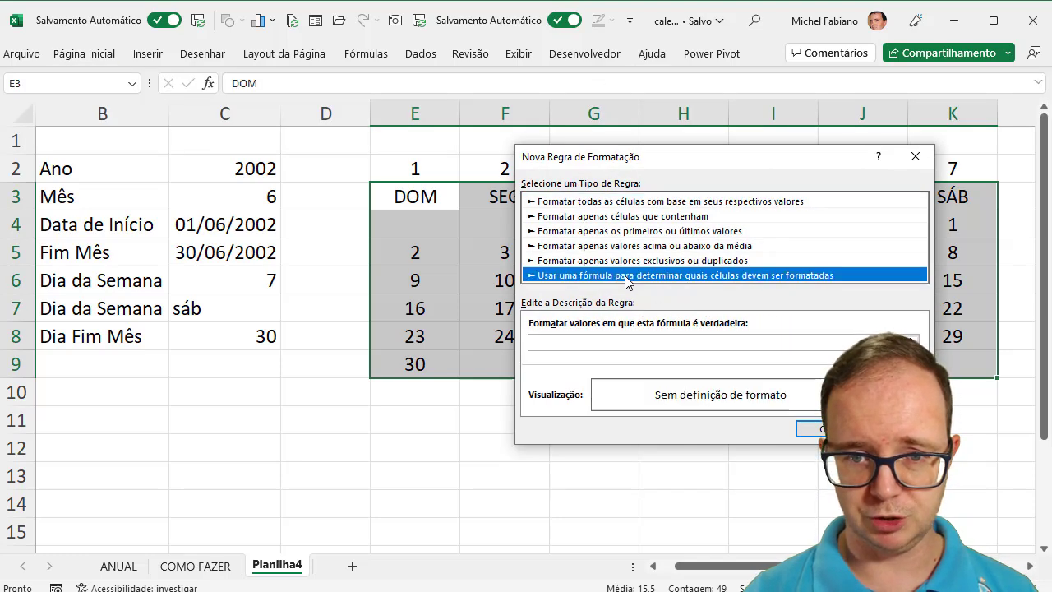
{"action": "left_click", "coordinate": [599, 340]}
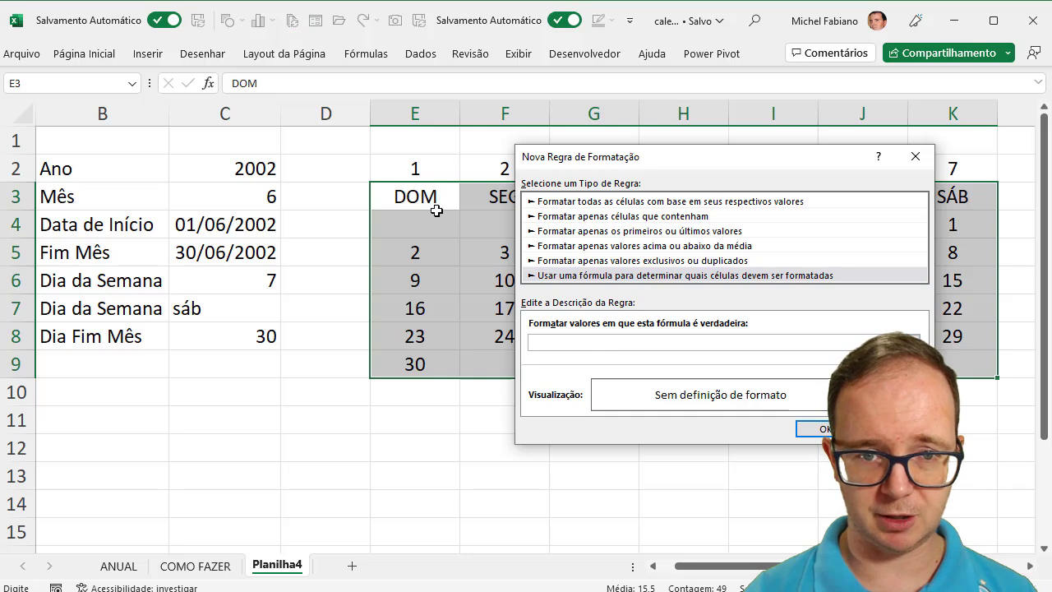
{"action": "left_click", "coordinate": [402, 195]}
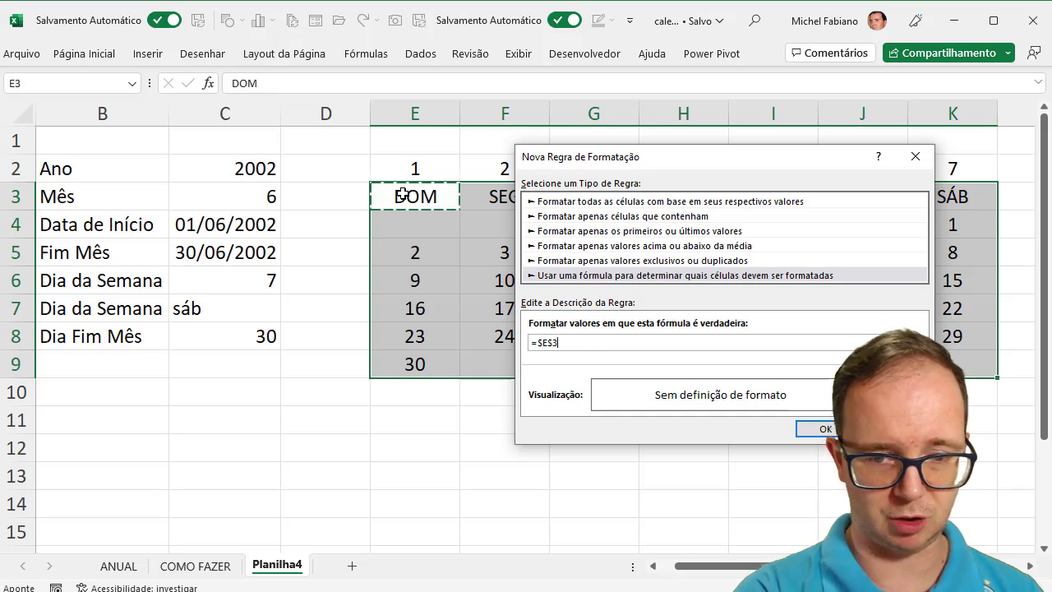
{"action": "key", "text": "F4"}
{"action": "key", "text": "F4"}
{"action": "key", "text": "F4"}
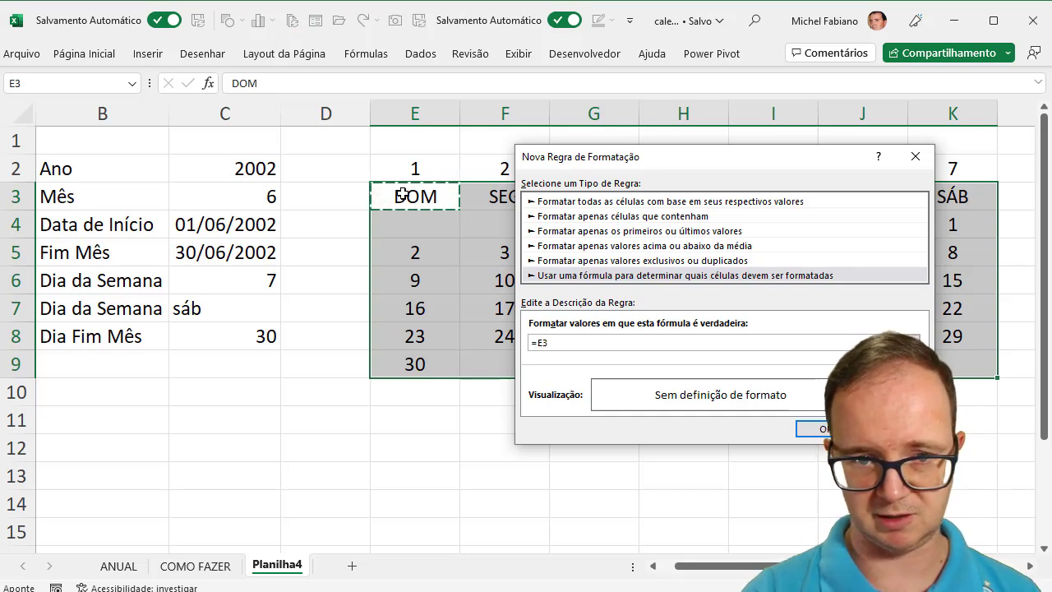
{"action": "type", "text": "<>"}
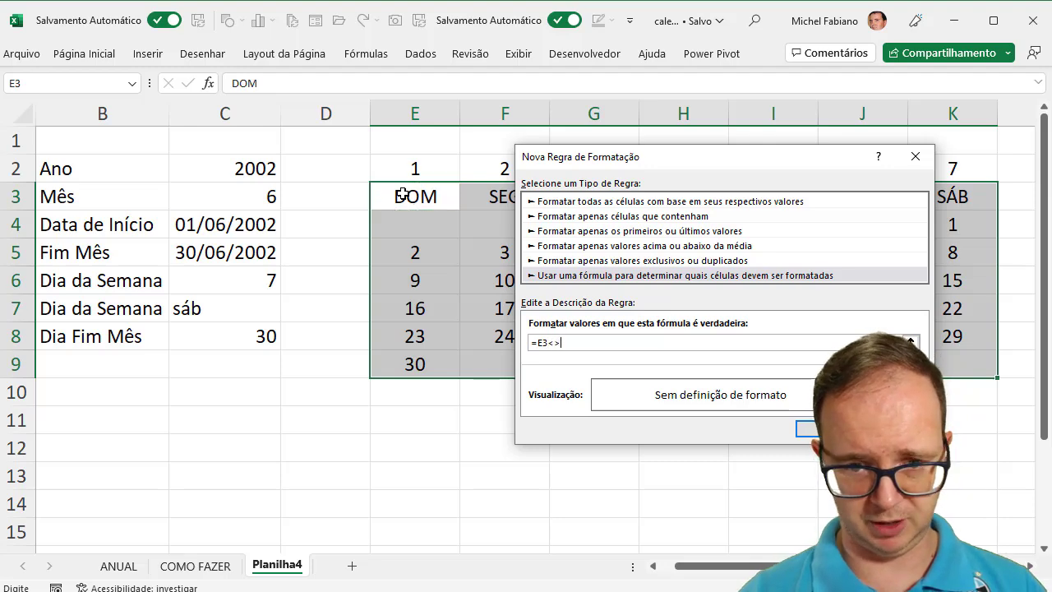
{"action": "type", "text": "\"\""}
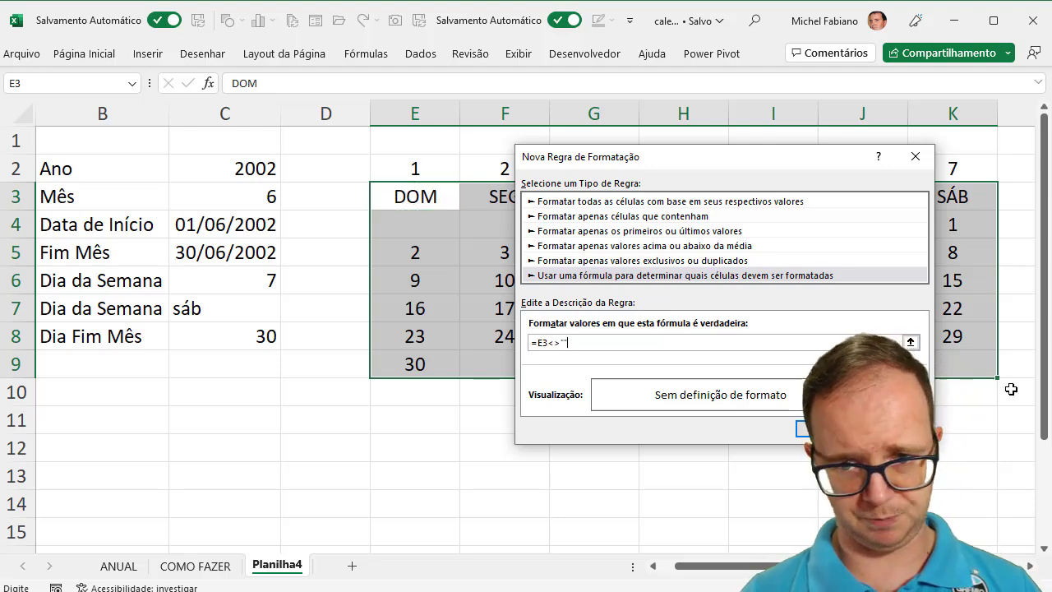
{"action": "left_click", "coordinate": [884, 395]}
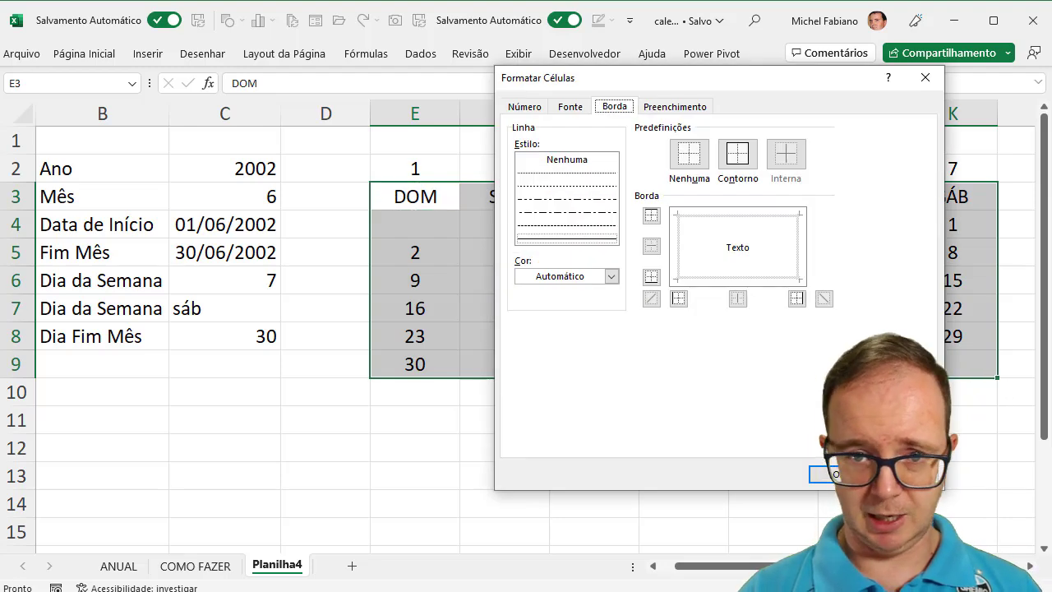
{"action": "left_click", "coordinate": [732, 167]}
{"action": "left_click", "coordinate": [816, 475]}
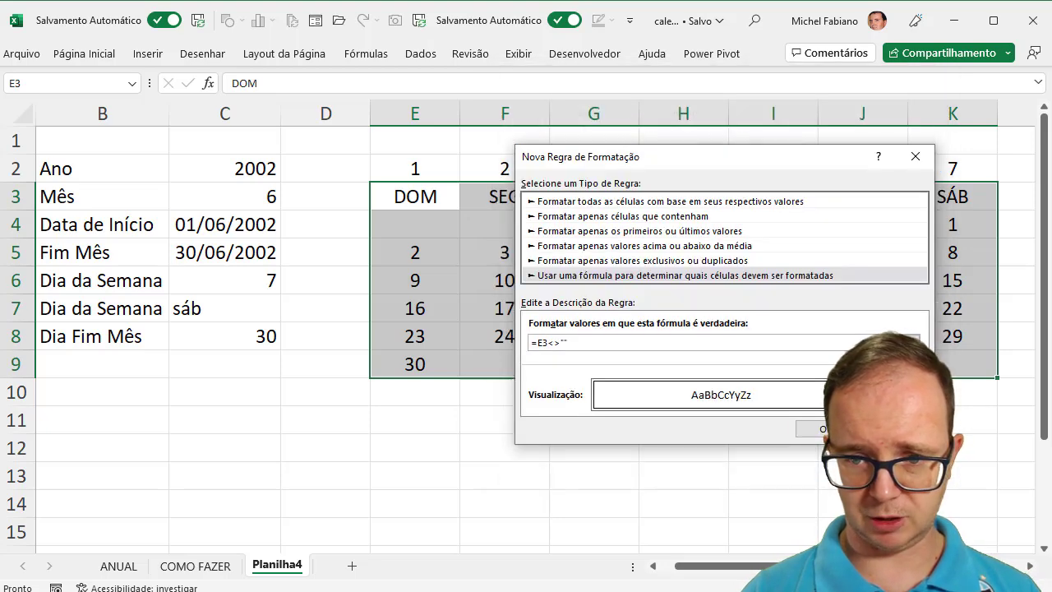
{"action": "key", "text": "Return"}
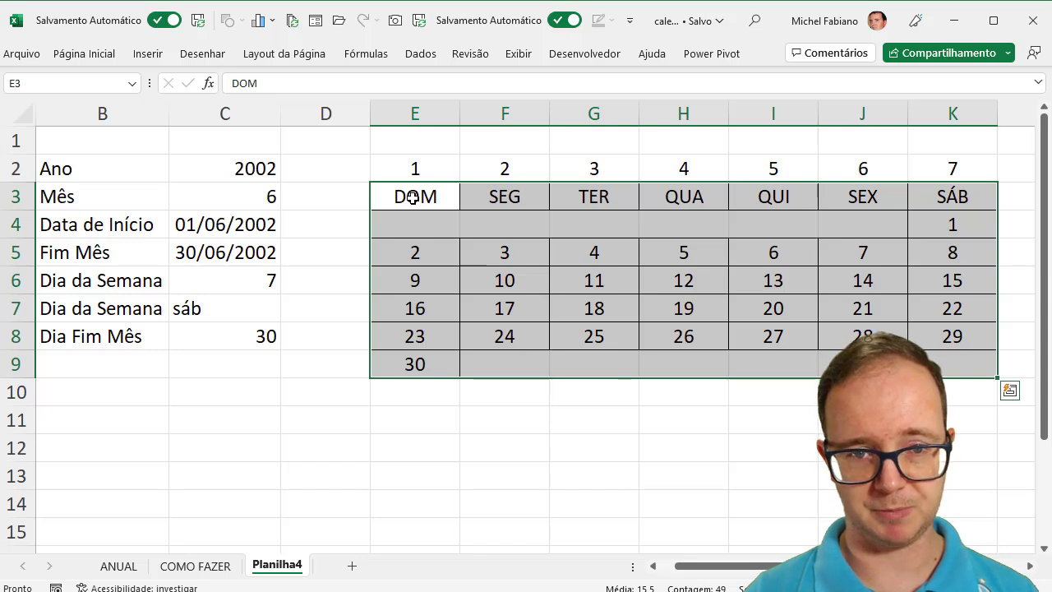
Give the weekday header row E3:K3 (DOM to SÁB) a black fill with bold white text
{"action": "mouse_move", "coordinate": [418, 196]}
{"action": "left_mouse_down"}
{"action": "mouse_move", "coordinate": [657, 230]}
{"action": "mouse_move", "coordinate": [948, 230]}
{"action": "left_mouse_up"}
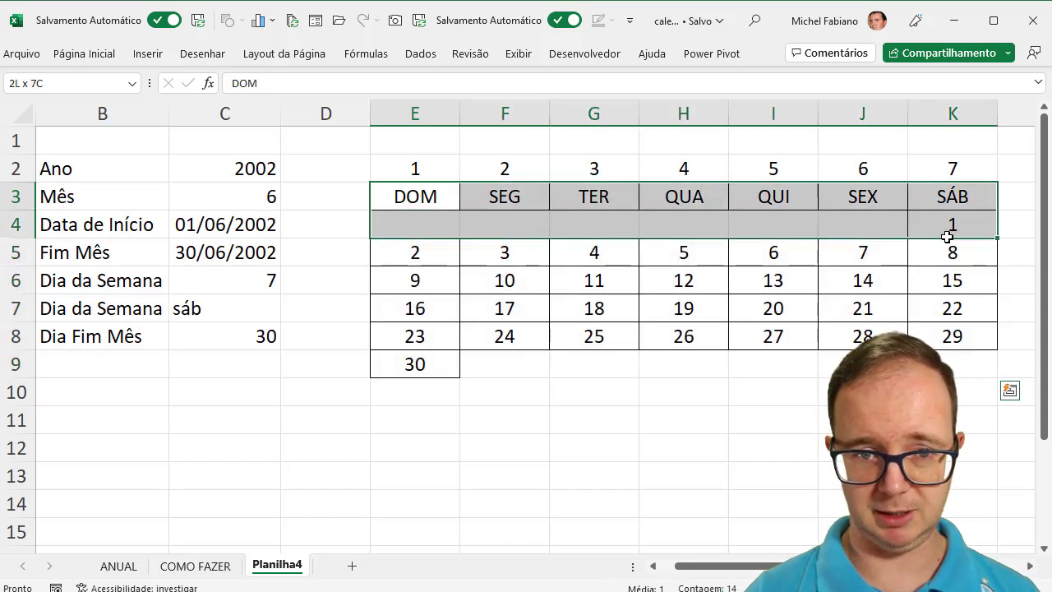
{"action": "left_click", "coordinate": [92, 54]}
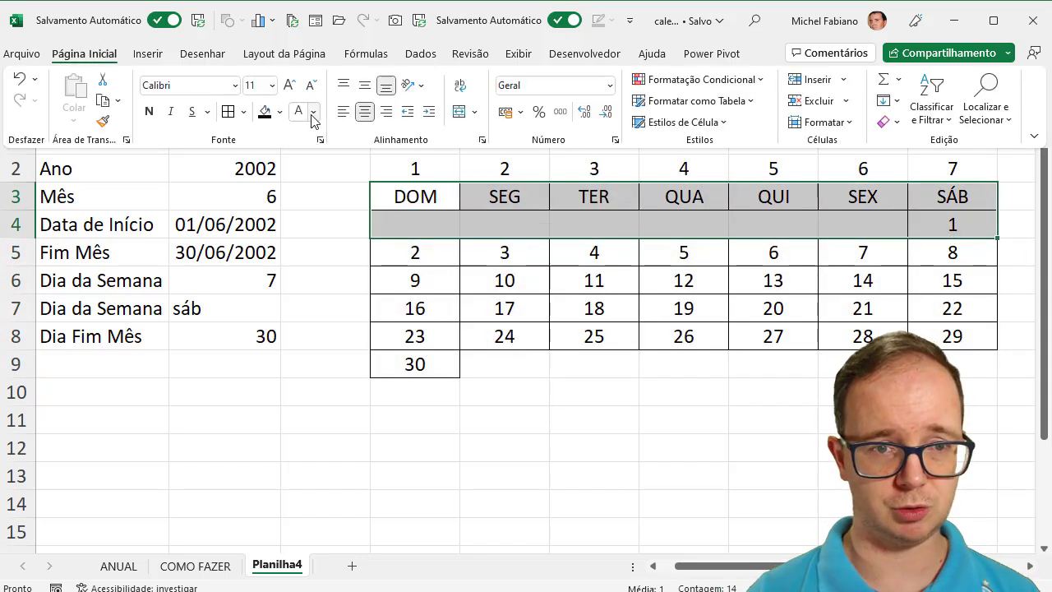
{"action": "left_click", "coordinate": [494, 275]}
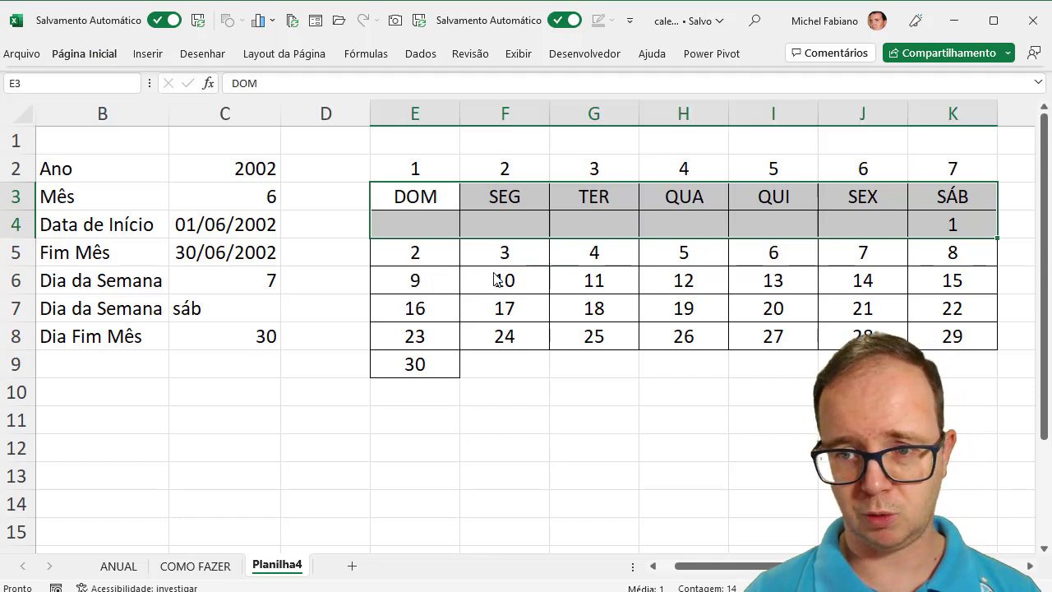
{"action": "left_click", "coordinate": [493, 273]}
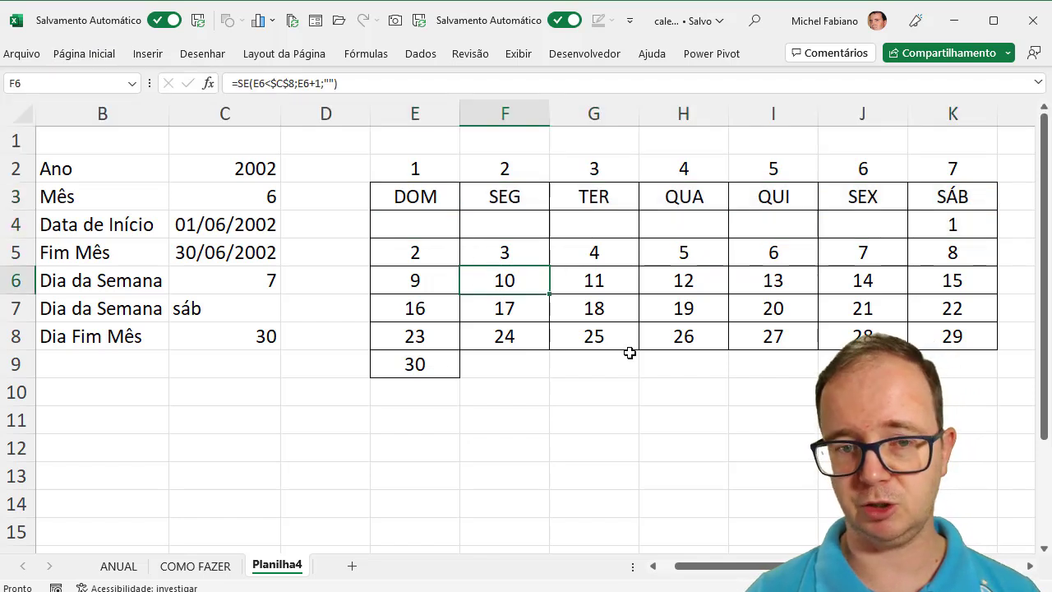
{"action": "left_click_drag", "start_coordinate": [430, 198], "coordinate": [923, 194]}
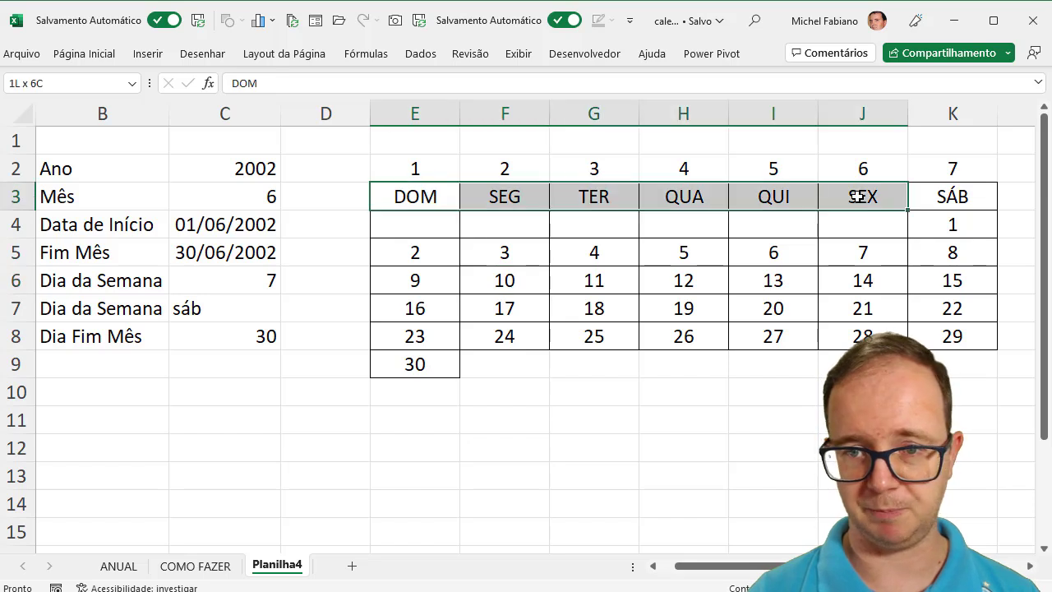
{"action": "left_click", "coordinate": [90, 54]}
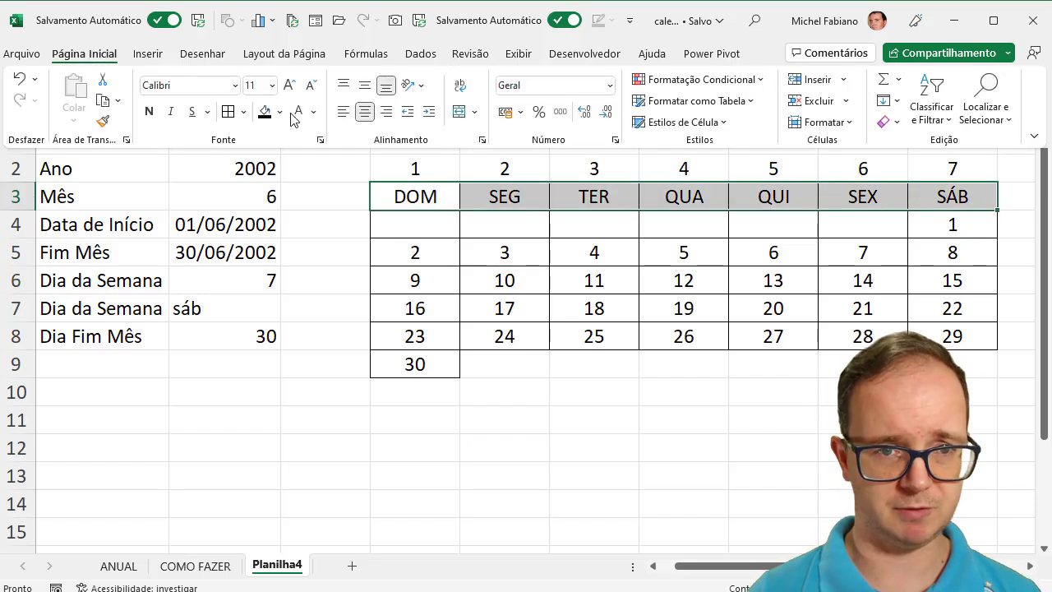
{"action": "left_click", "coordinate": [264, 118]}
{"action": "left_click", "coordinate": [296, 116]}
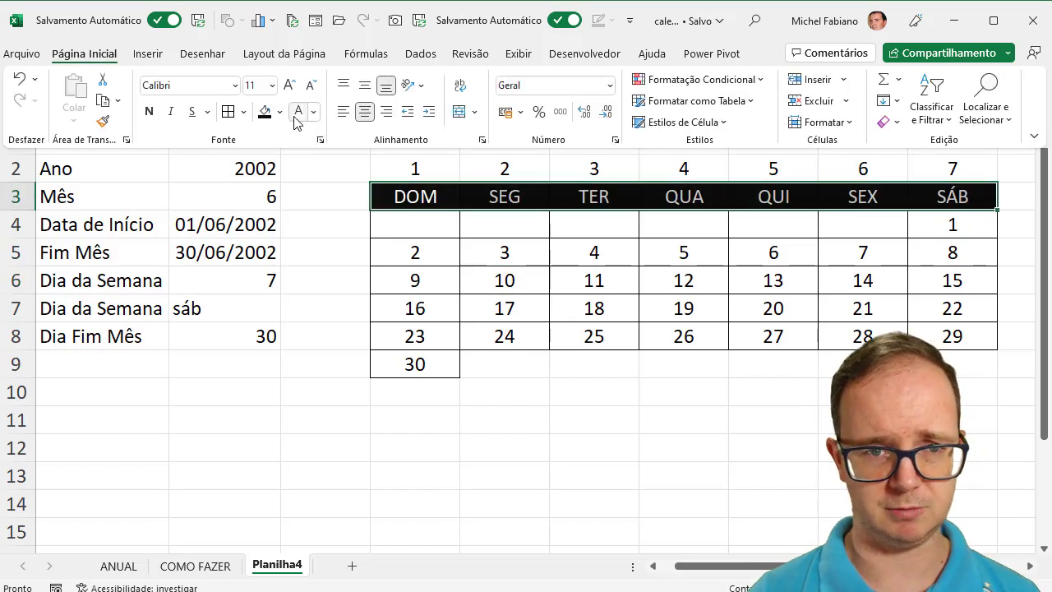
{"action": "left_click", "coordinate": [149, 111]}
{"action": "left_click", "coordinate": [427, 238]}
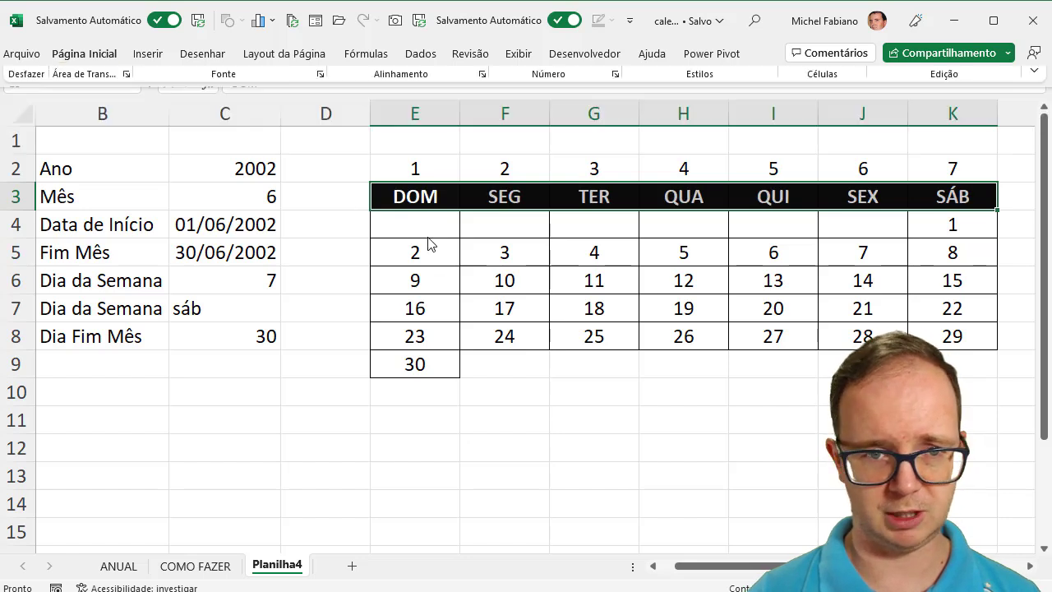
{"action": "left_click", "coordinate": [426, 236]}
Enter 2025 as the year in cell C2
{"action": "left_click", "coordinate": [257, 169]}
{"action": "type", "text": "202"}
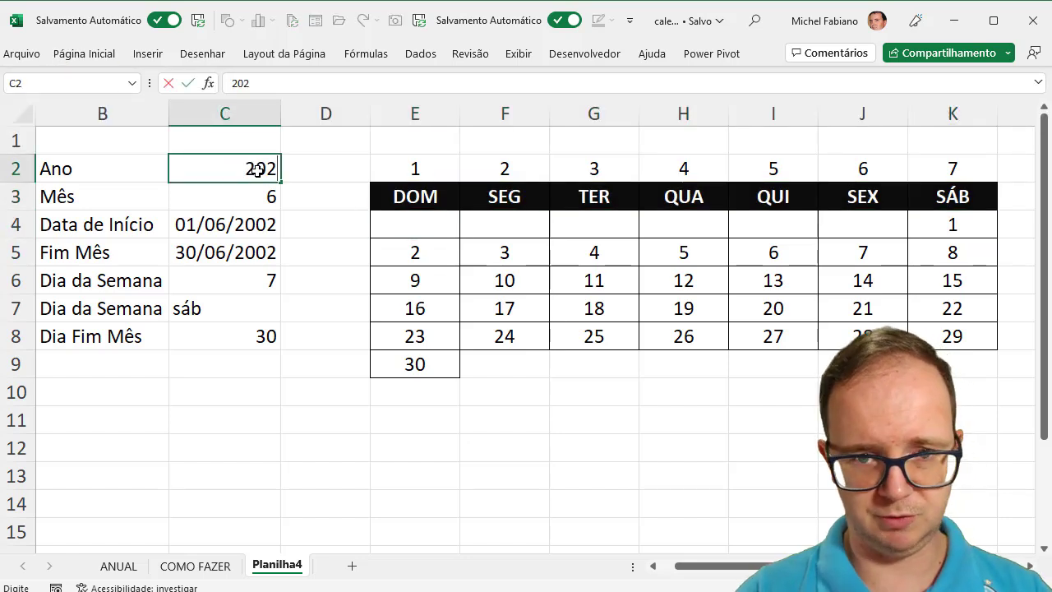
{"action": "key", "text": "Return"}
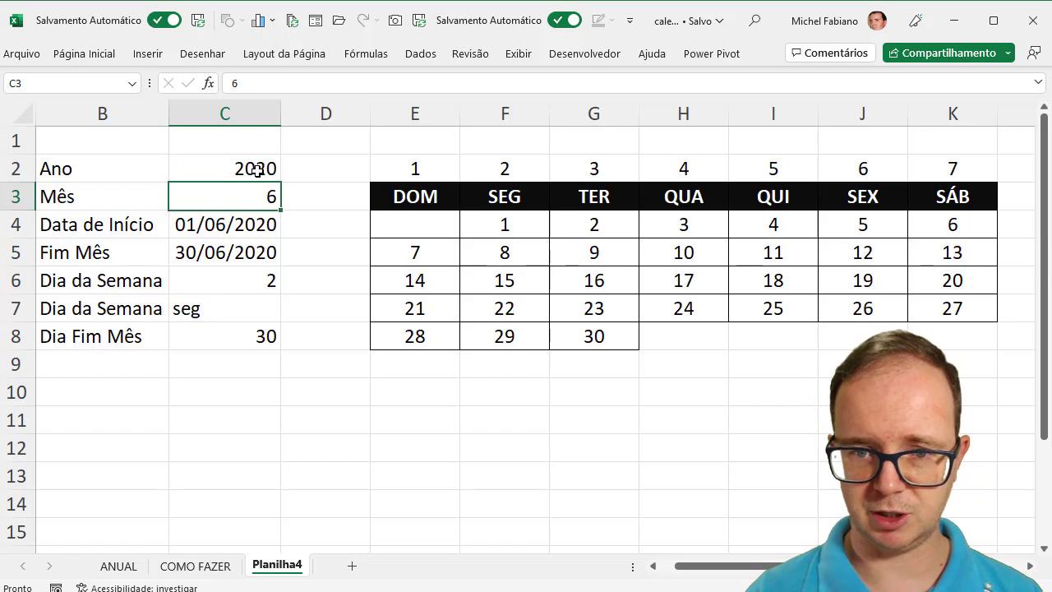
{"action": "left_click", "coordinate": [258, 170]}
{"action": "type", "text": "2"}
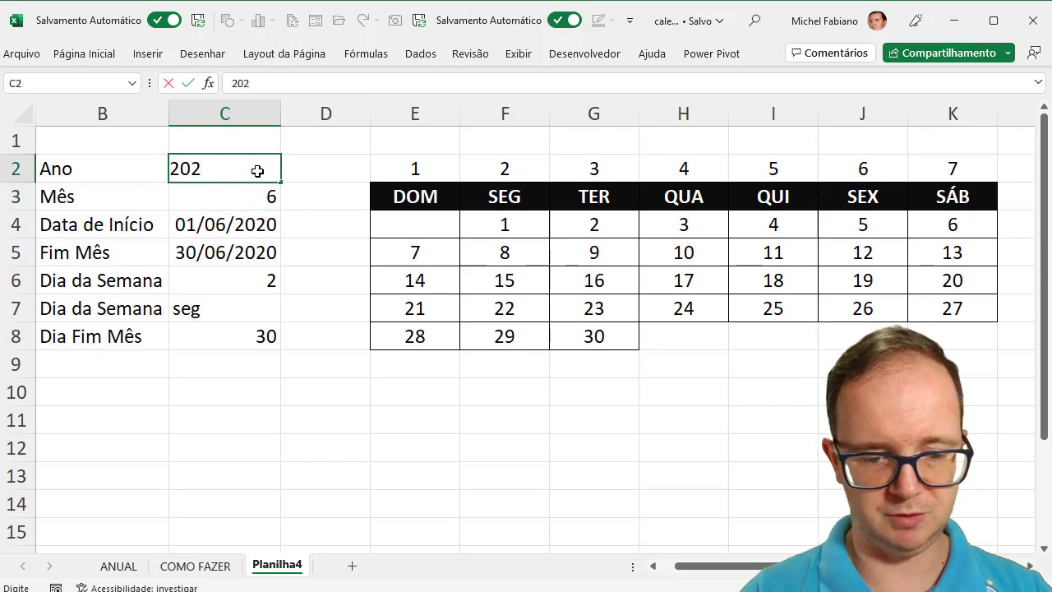
{"action": "type", "text": "5"}
{"action": "key", "text": "Return"}
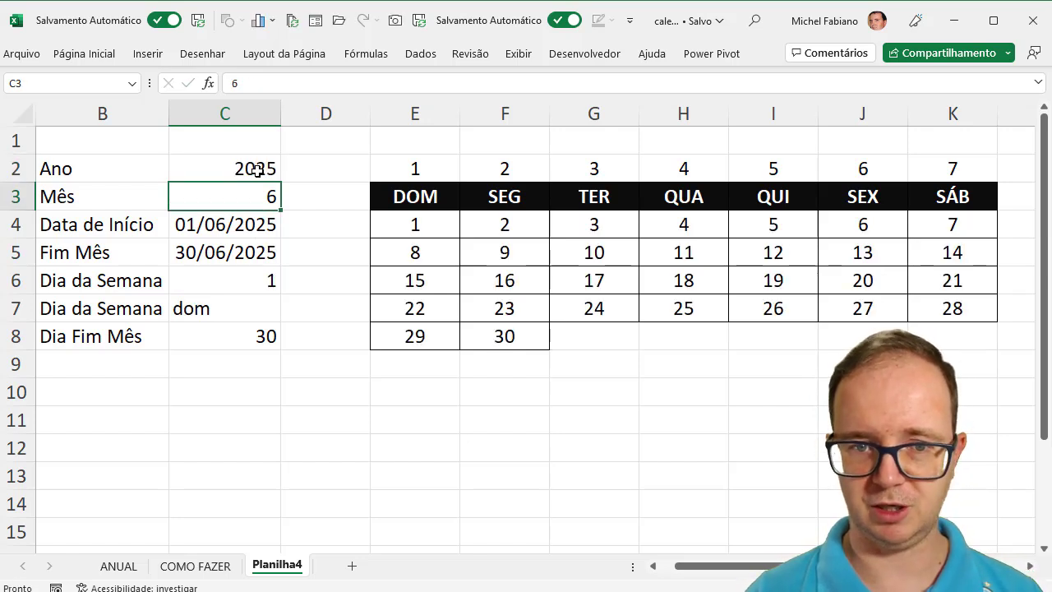
Set the month in C3 to 2 so the calendar shows February 2025
{"action": "type", "text": "1"}
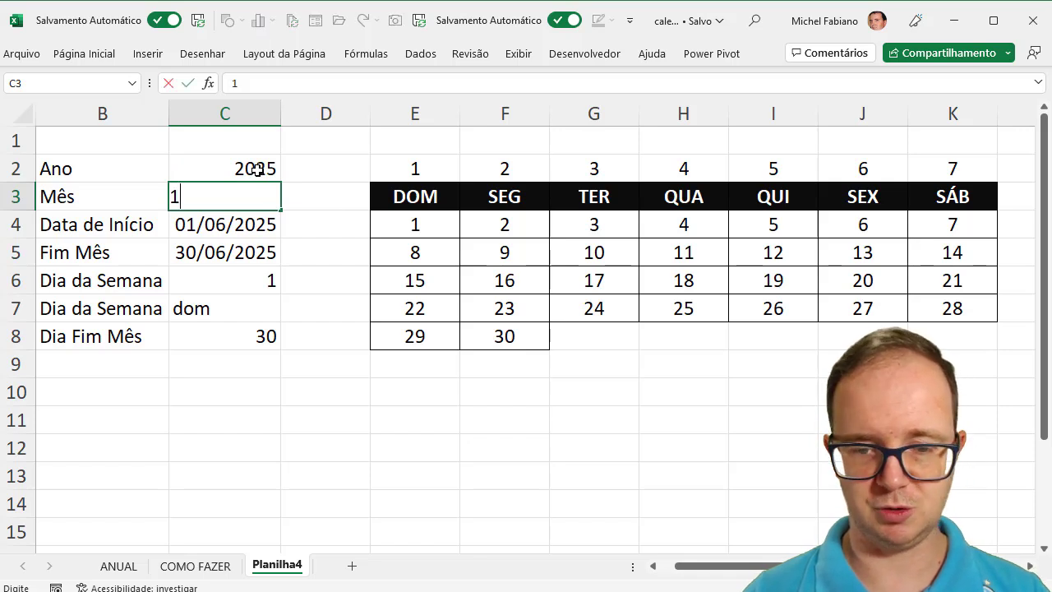
{"action": "key", "text": "Return"}
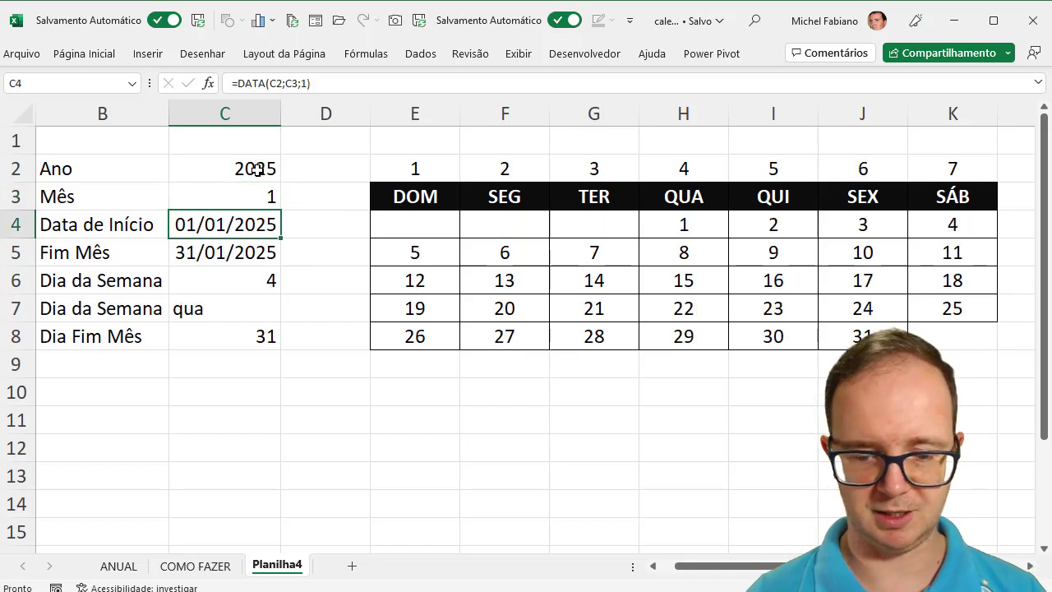
{"action": "key", "text": "Up"}
{"action": "type", "text": "2"}
{"action": "key", "text": "Return"}
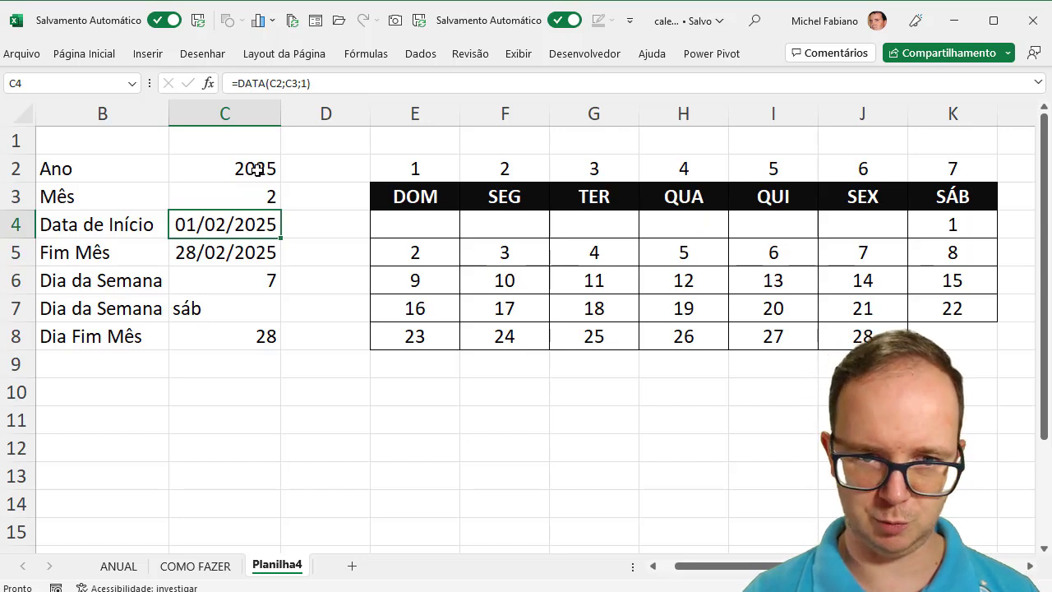
Draw a rectangle across row 2 above the weekday header
{"action": "left_click", "coordinate": [146, 53]}
{"action": "left_click", "coordinate": [222, 115]}
{"action": "left_click", "coordinate": [259, 179]}
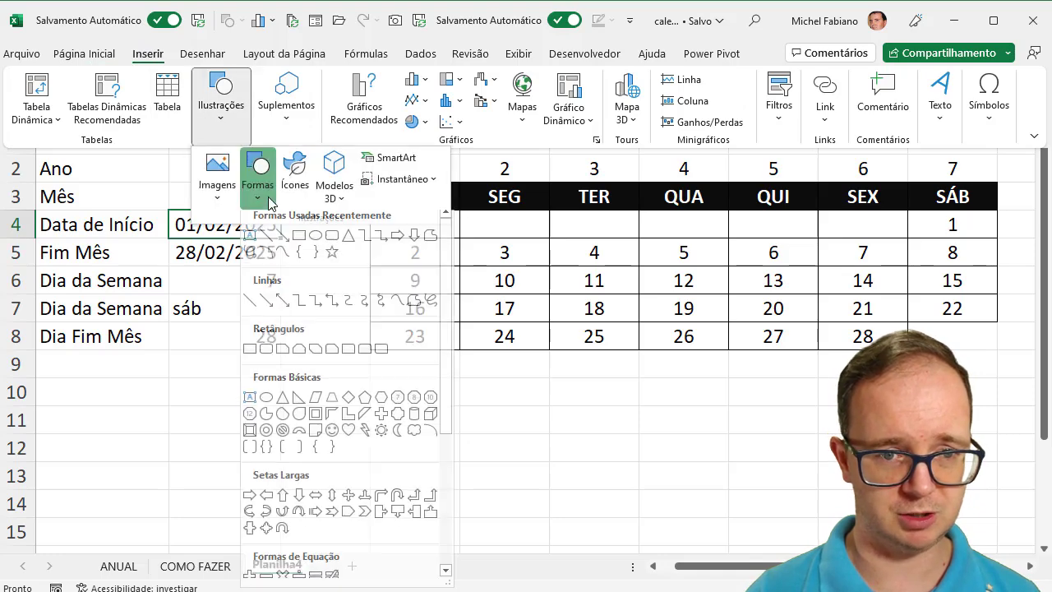
{"action": "left_click", "coordinate": [301, 246]}
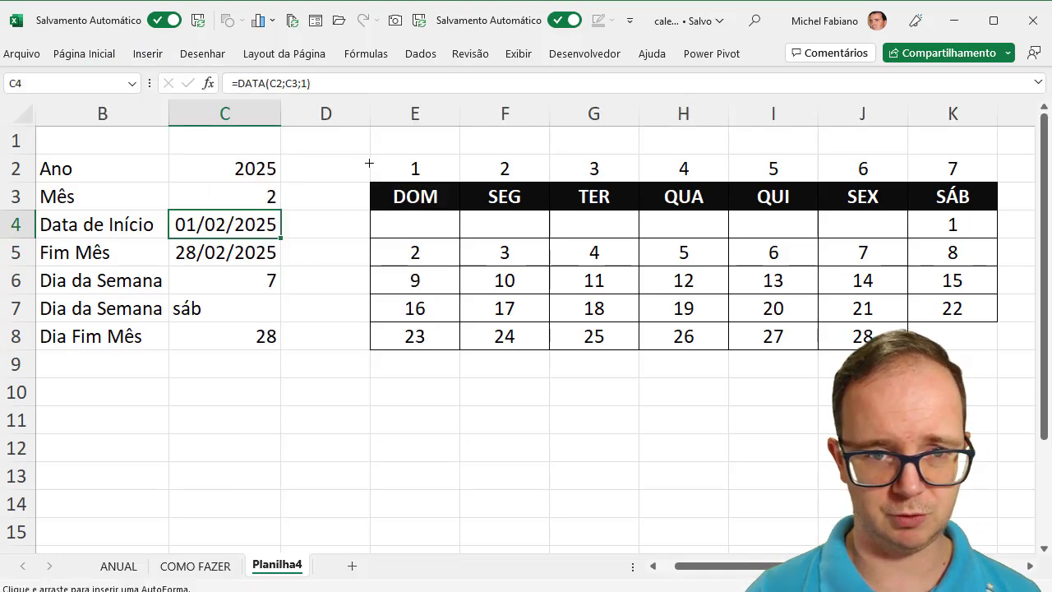
{"action": "left_click_drag", "start_coordinate": [372, 154], "coordinate": [997, 183]}
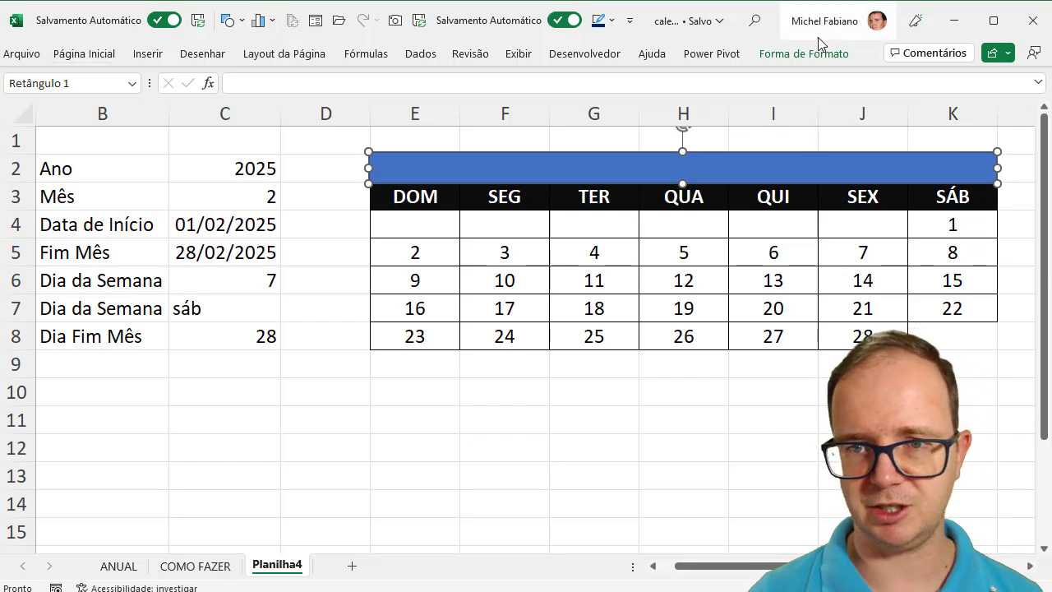
Fill the rectangle dark navy and fit it from column E to column K
{"action": "left_click", "coordinate": [803, 53]}
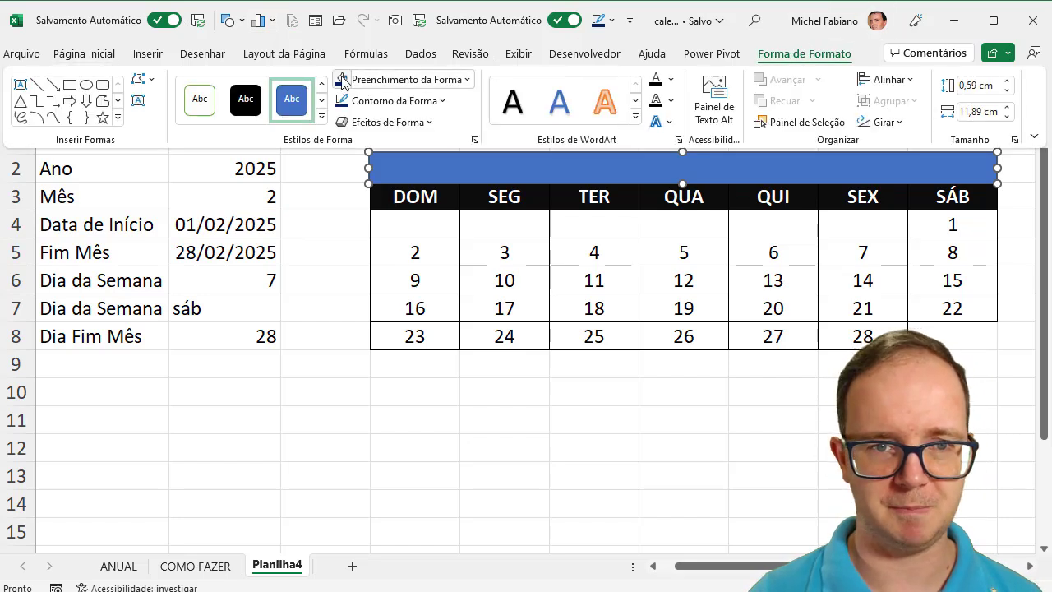
{"action": "left_click", "coordinate": [343, 80]}
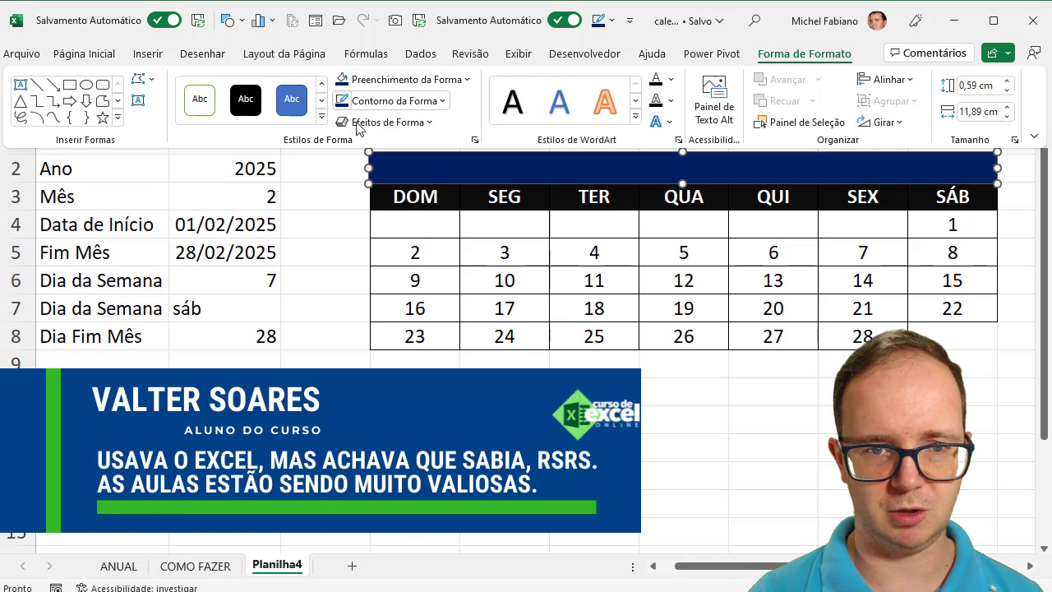
{"action": "left_click", "coordinate": [368, 167]}
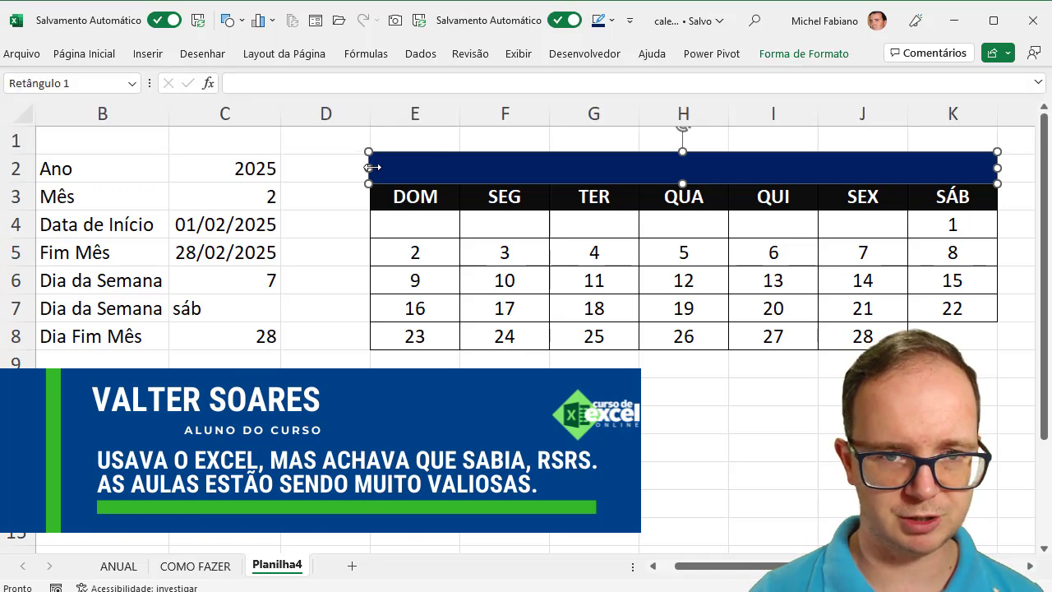
{"action": "left_click_drag", "start_coordinate": [378, 168], "coordinate": [370, 169]}
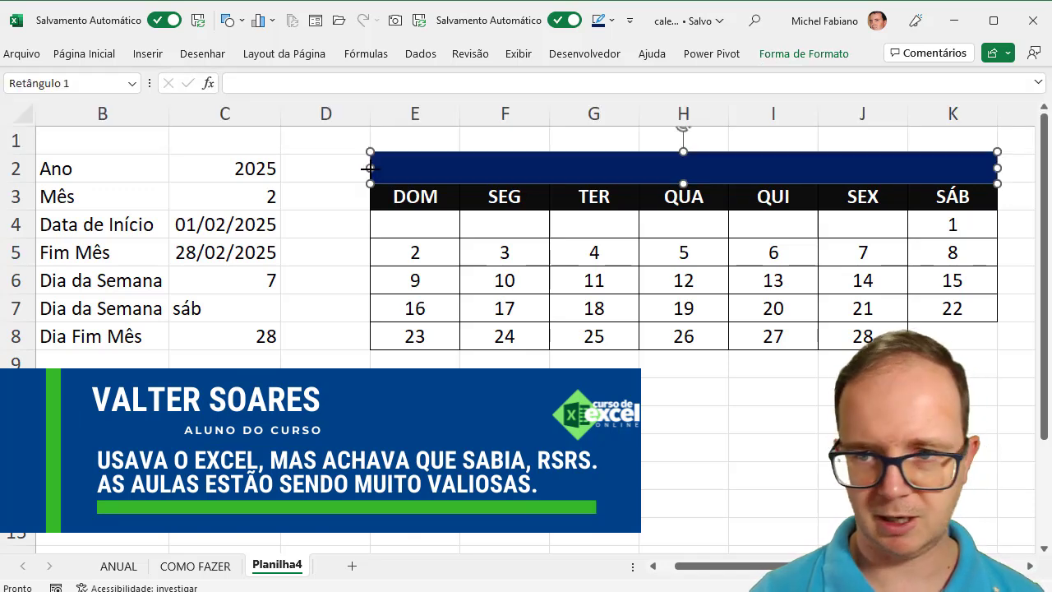
{"action": "left_click_drag", "start_coordinate": [1001, 170], "coordinate": [1000, 168]}
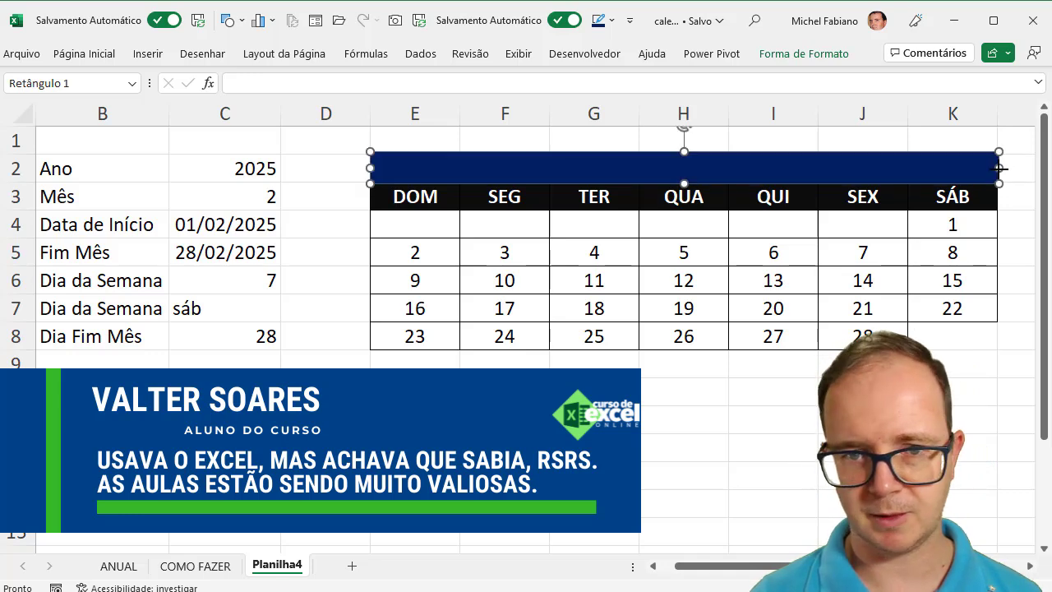
{"action": "left_click", "coordinate": [505, 475]}
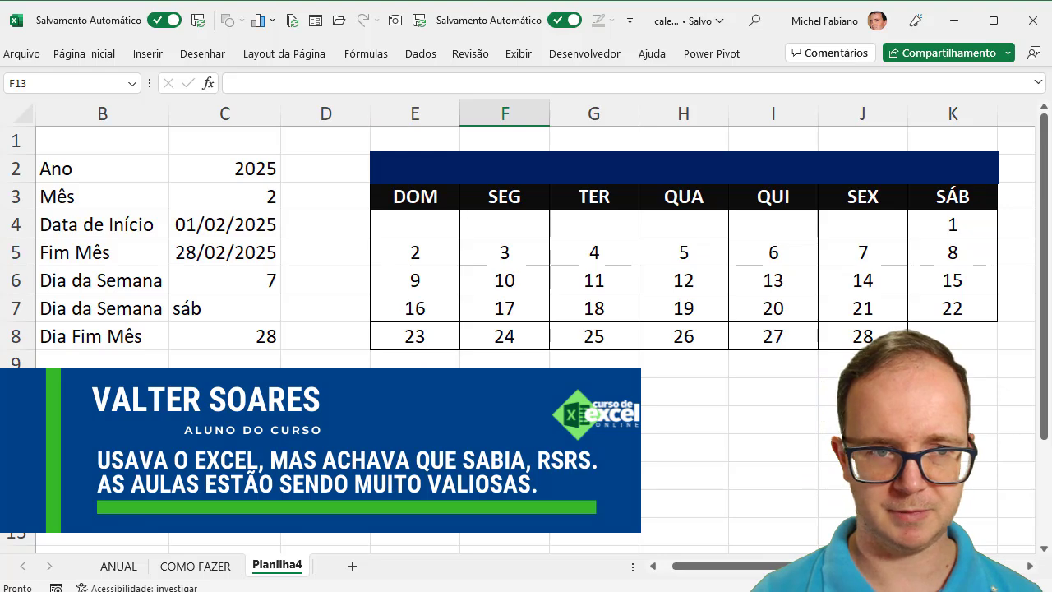
Enter =TEXTO(C4;"mmmm") in C9 to show the month name of C4's date
{"action": "left_click", "coordinate": [213, 368]}
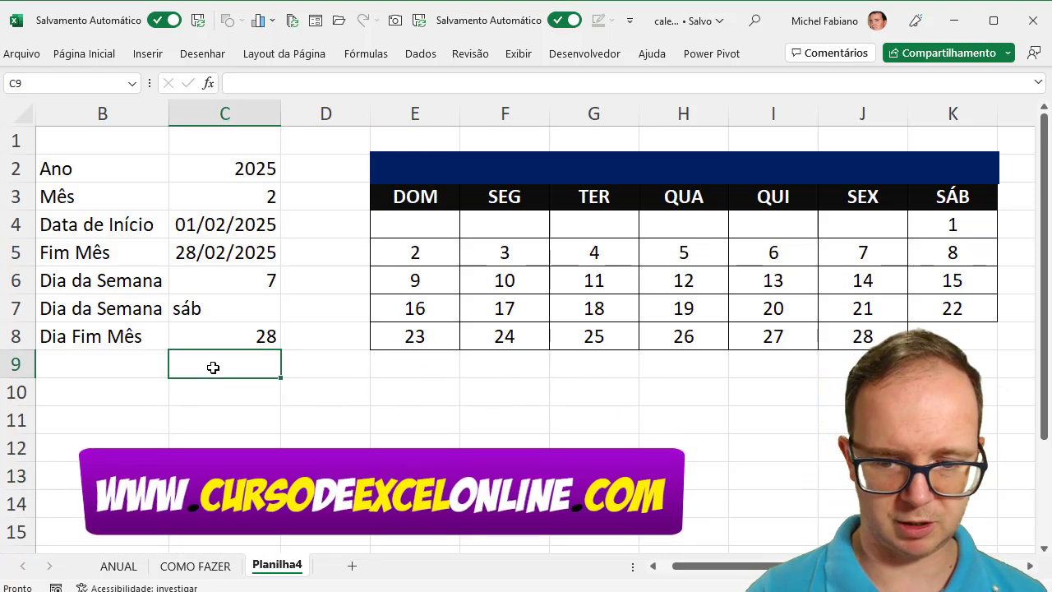
{"action": "type", "text": "=texto"}
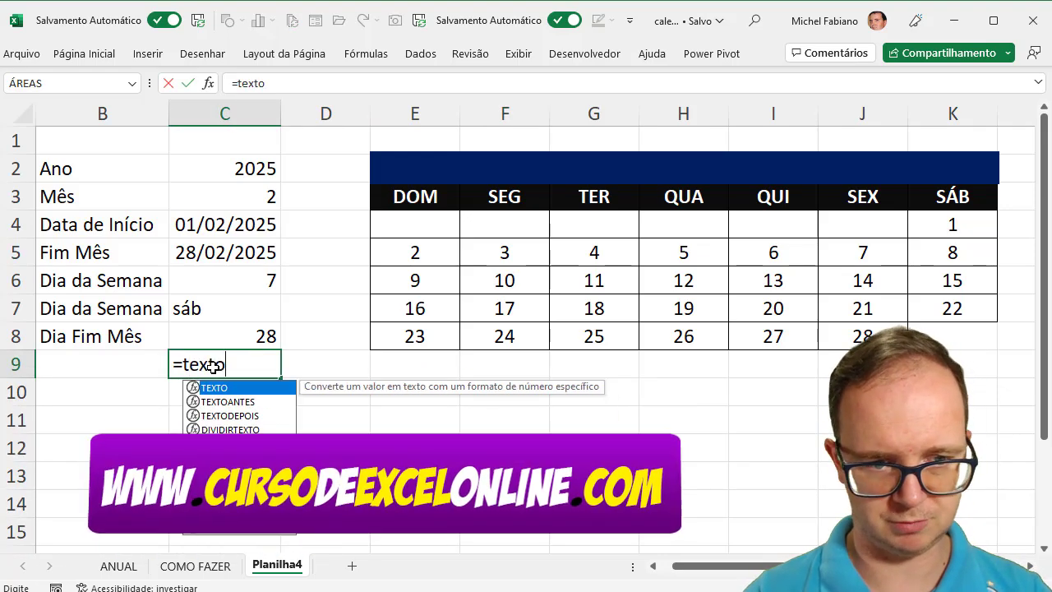
{"action": "type", "text": "("}
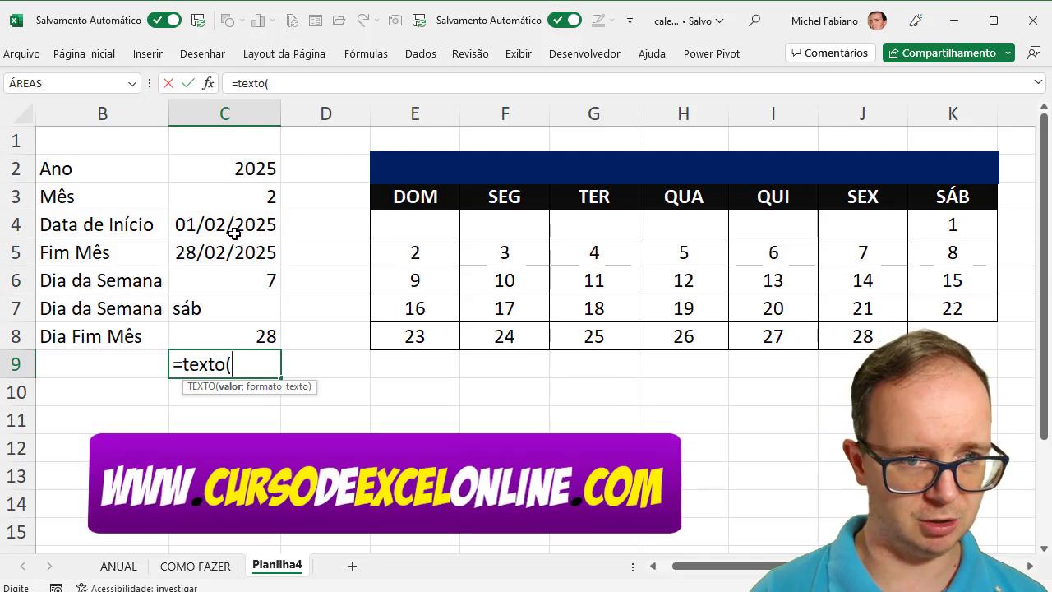
{"action": "left_click", "coordinate": [237, 230]}
{"action": "type", "text": ";\"mmmm"}
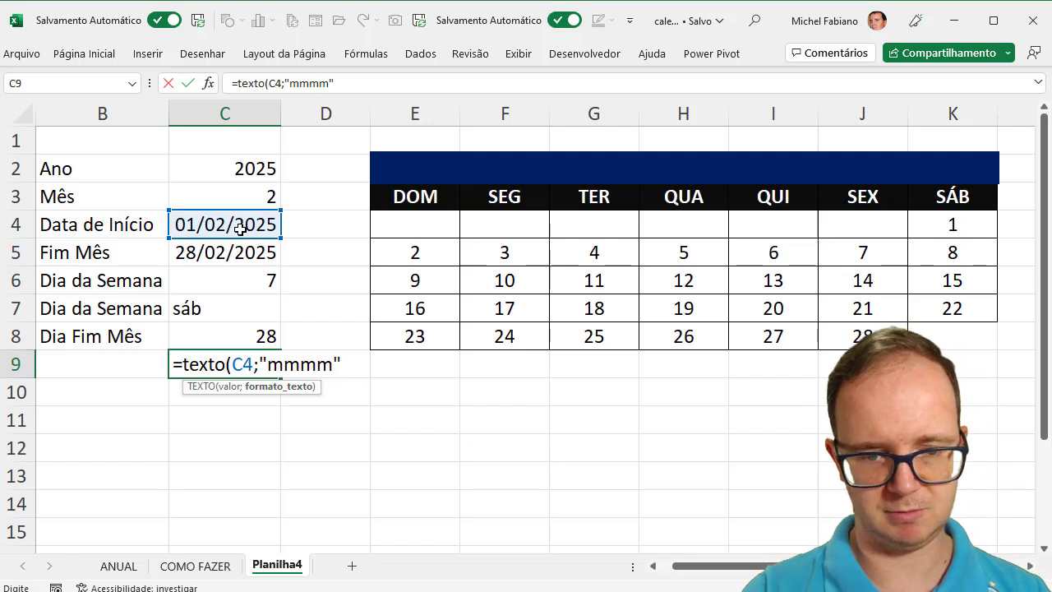
{"action": "key", "text": "Return"}
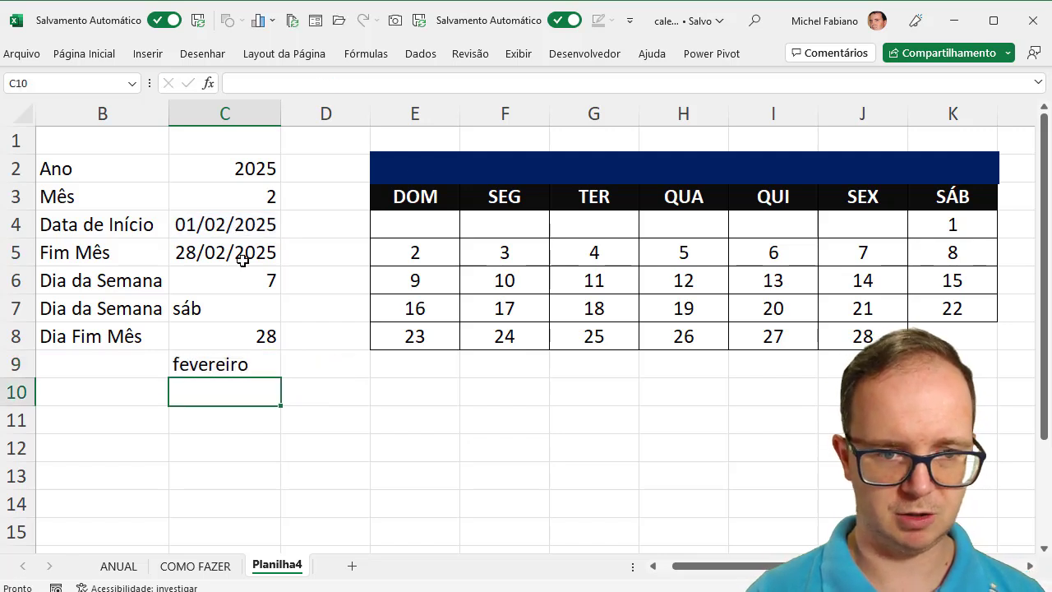
Wrap the C9 formula in MAIÚSCULA so it displays FEVEREIRO in capitals
{"action": "left_click", "coordinate": [213, 371]}
{"action": "double_click", "coordinate": [213, 370]}
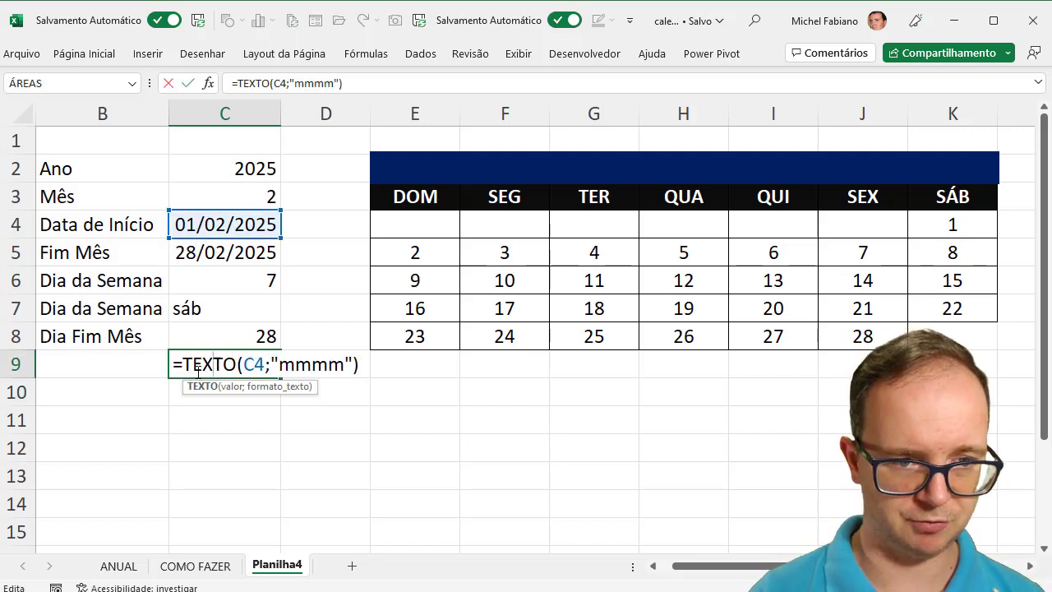
{"action": "left_click", "coordinate": [182, 364]}
{"action": "type", "text": "ma"}
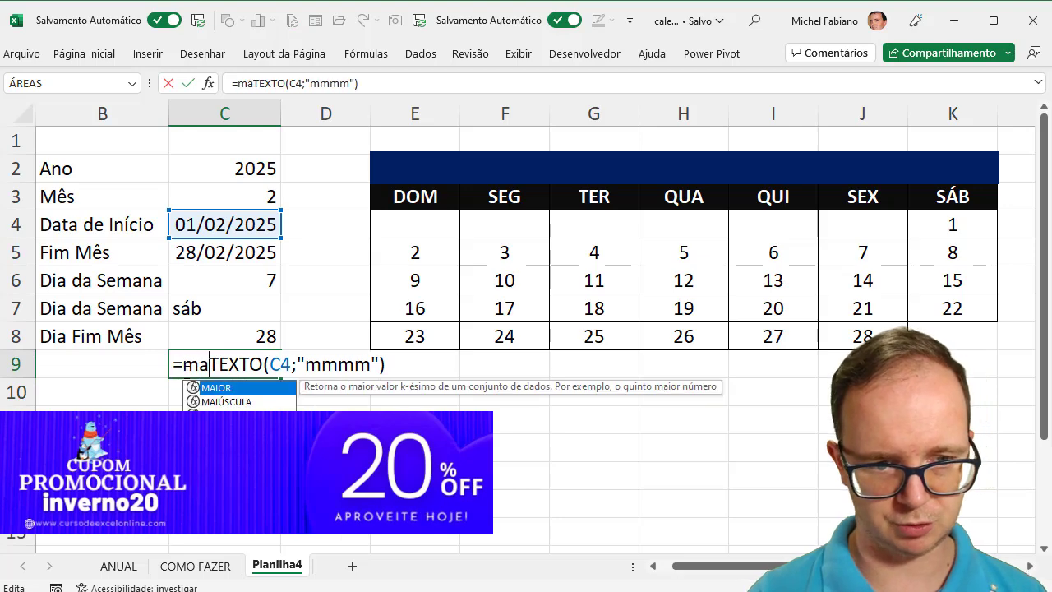
{"action": "double_click", "coordinate": [227, 402]}
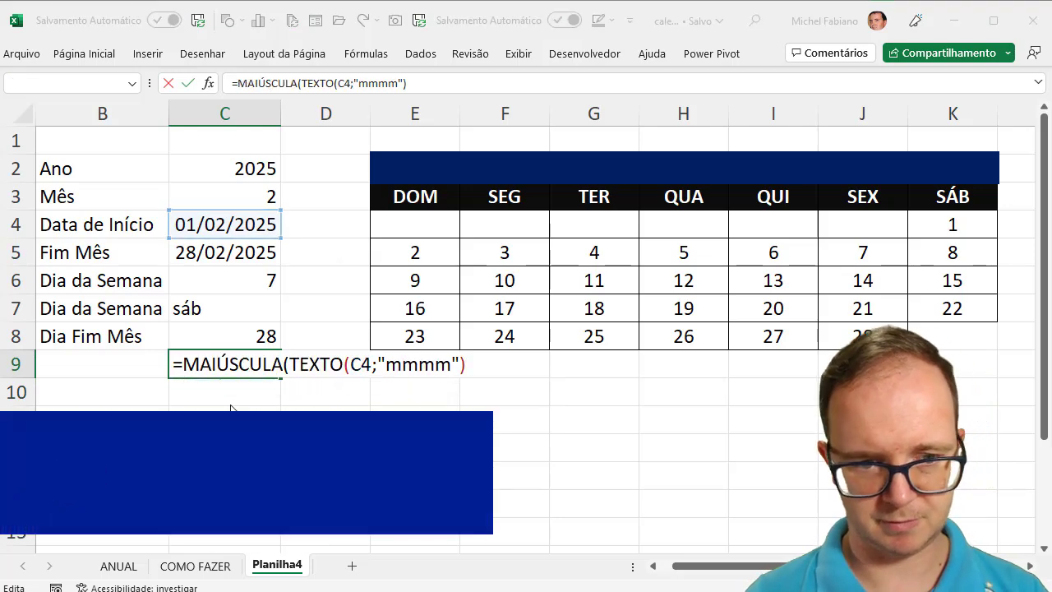
{"action": "key", "text": "Return"}
{"action": "key", "text": "Return"}
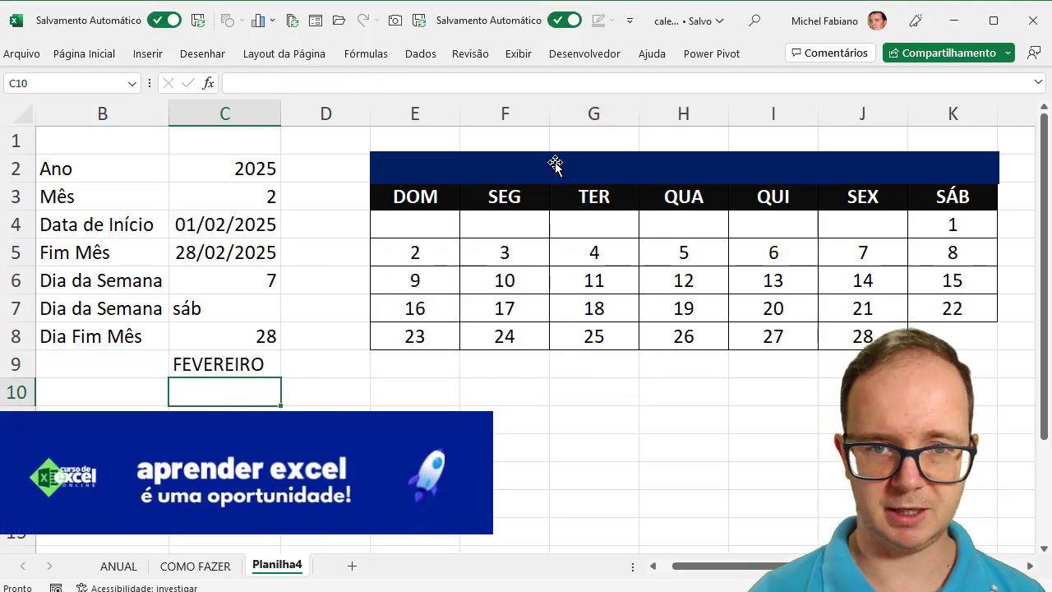
Link the navy title rectangle to =$C$9 so it displays FEVEREIRO
{"action": "left_click", "coordinate": [555, 164]}
{"action": "type", "text": "="}
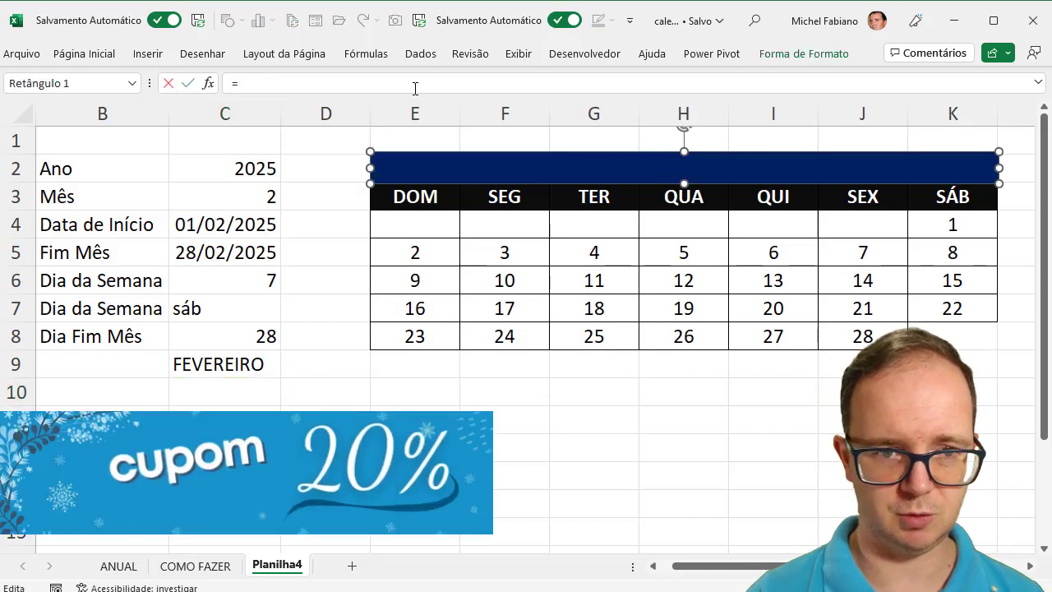
{"action": "left_click", "coordinate": [202, 364]}
{"action": "key", "text": "Return"}
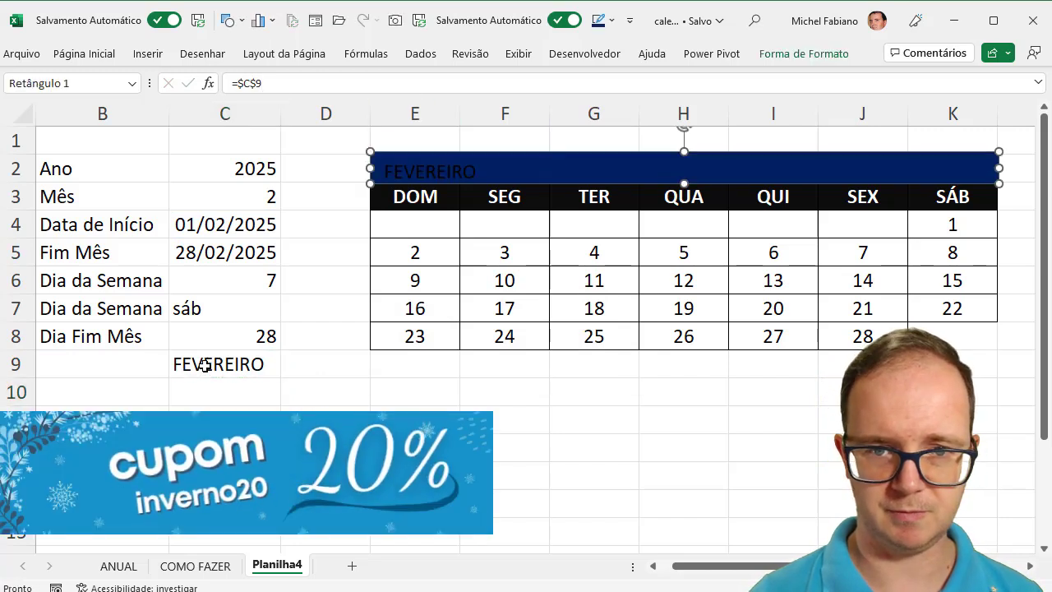
Make the title bar's text white and bold
{"action": "left_click", "coordinate": [69, 53]}
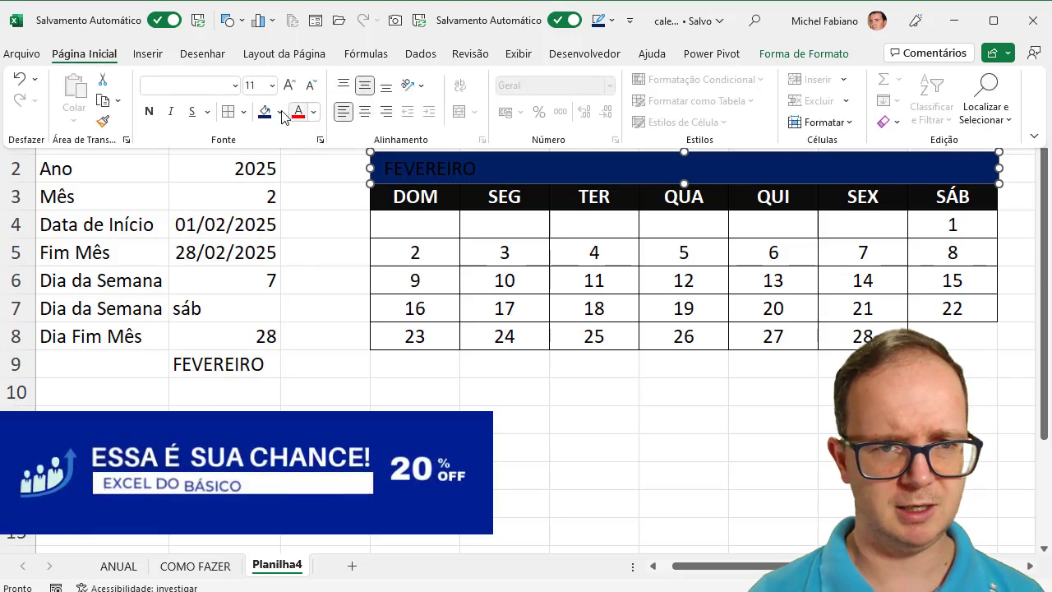
{"action": "left_click", "coordinate": [314, 119]}
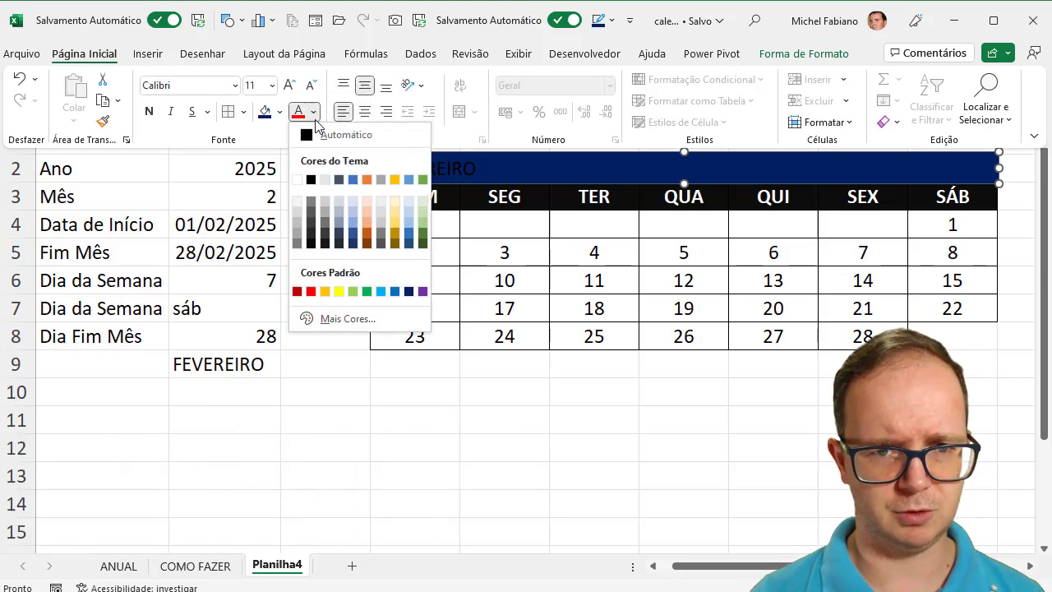
{"action": "left_click", "coordinate": [300, 179]}
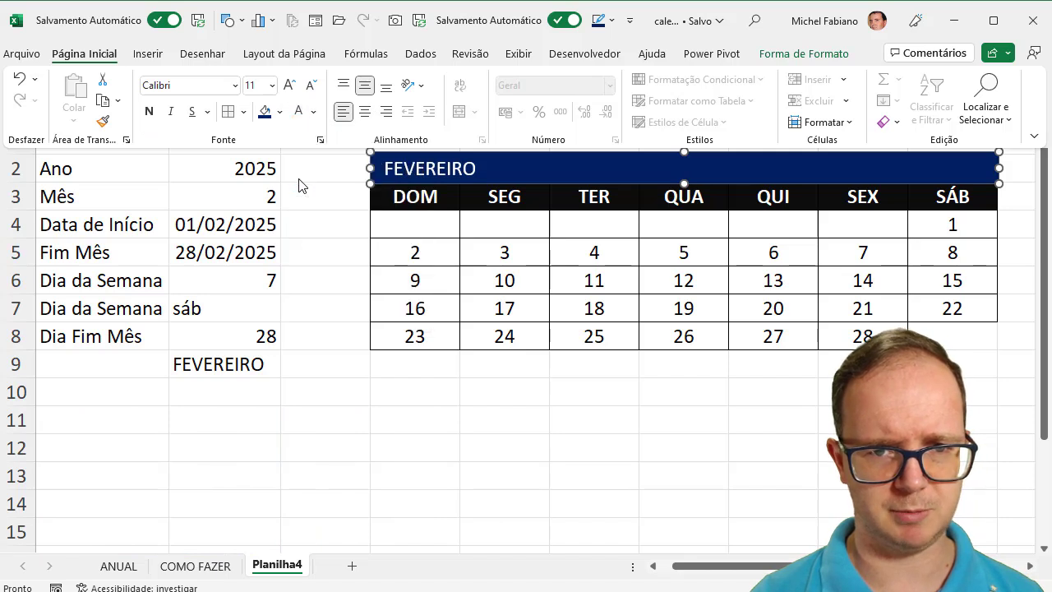
{"action": "left_click", "coordinate": [151, 115]}
{"action": "left_click", "coordinate": [446, 451]}
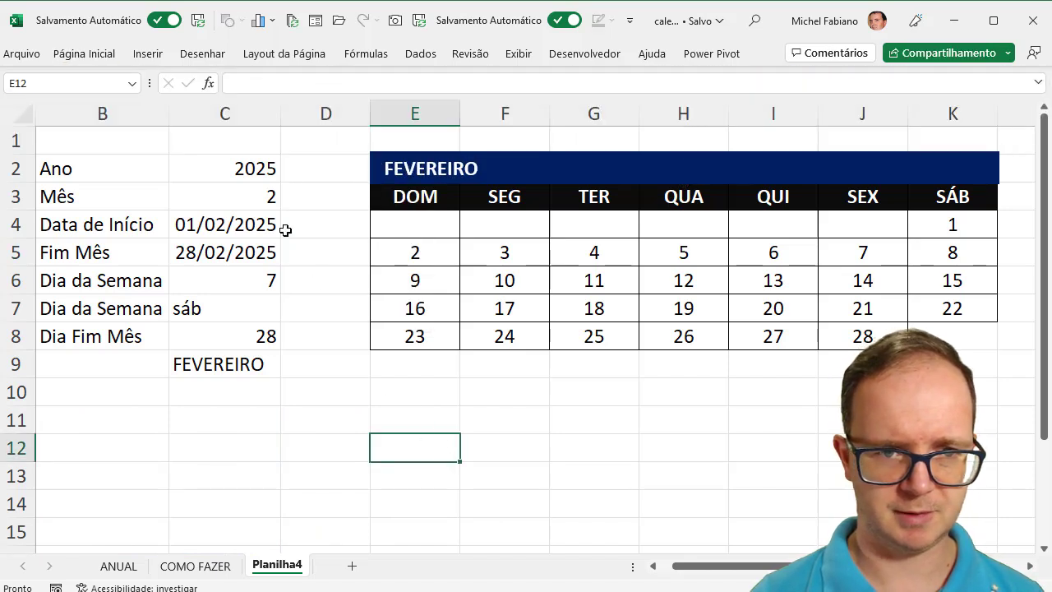
{"action": "left_click", "coordinate": [245, 184]}
Set the month to 3 to show MARÇO and end the title bar flush at column K
{"action": "type", "text": "3"}
{"action": "key", "text": "Return"}
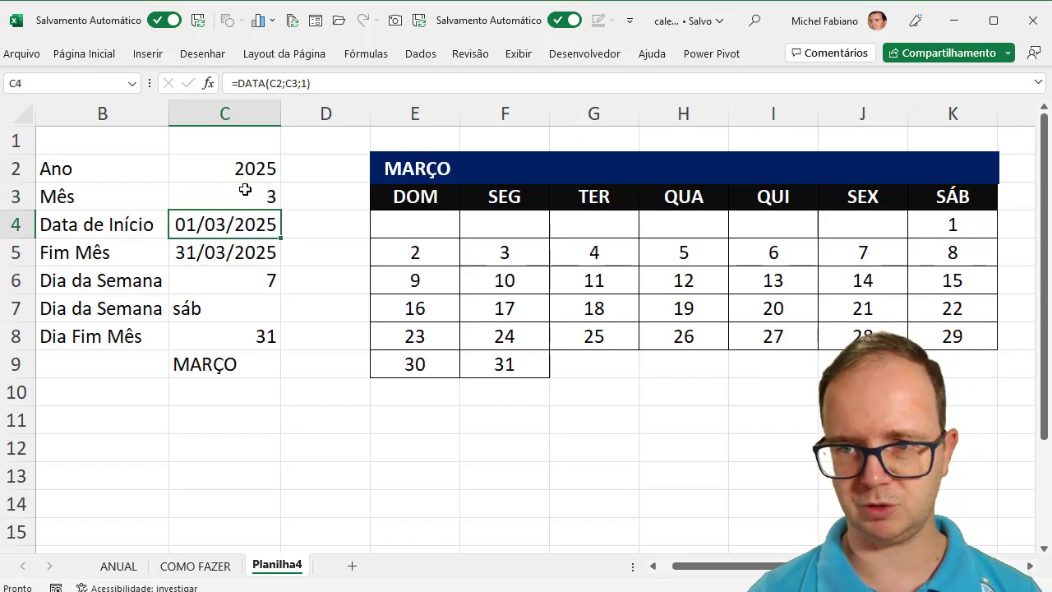
{"action": "left_click", "coordinate": [917, 158]}
{"action": "left_click_drag", "start_coordinate": [999, 169], "coordinate": [998, 169]}
{"action": "left_click", "coordinate": [719, 394]}
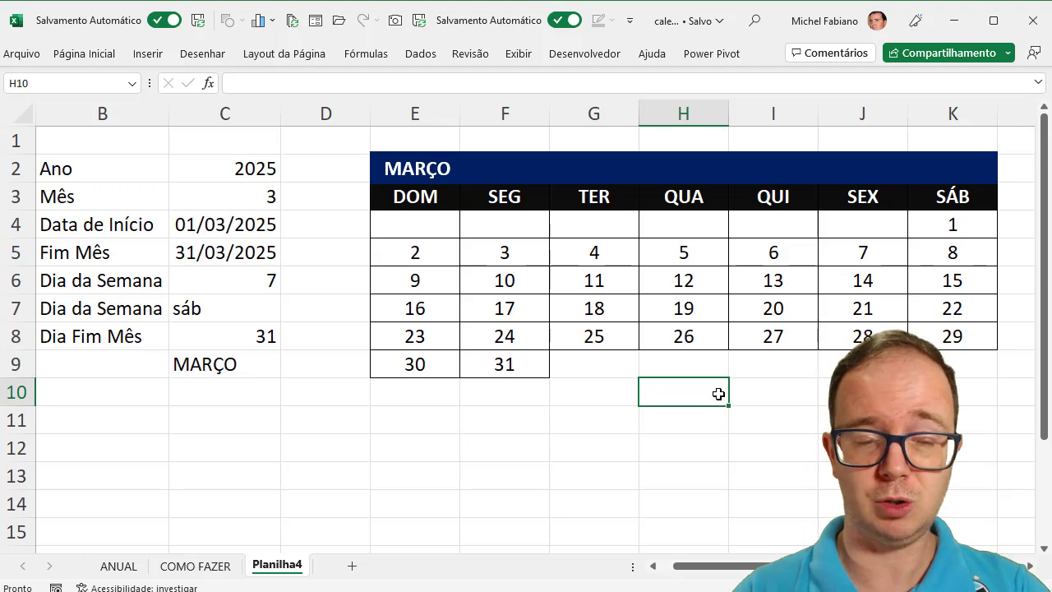
{"action": "left_click", "coordinate": [118, 566]}
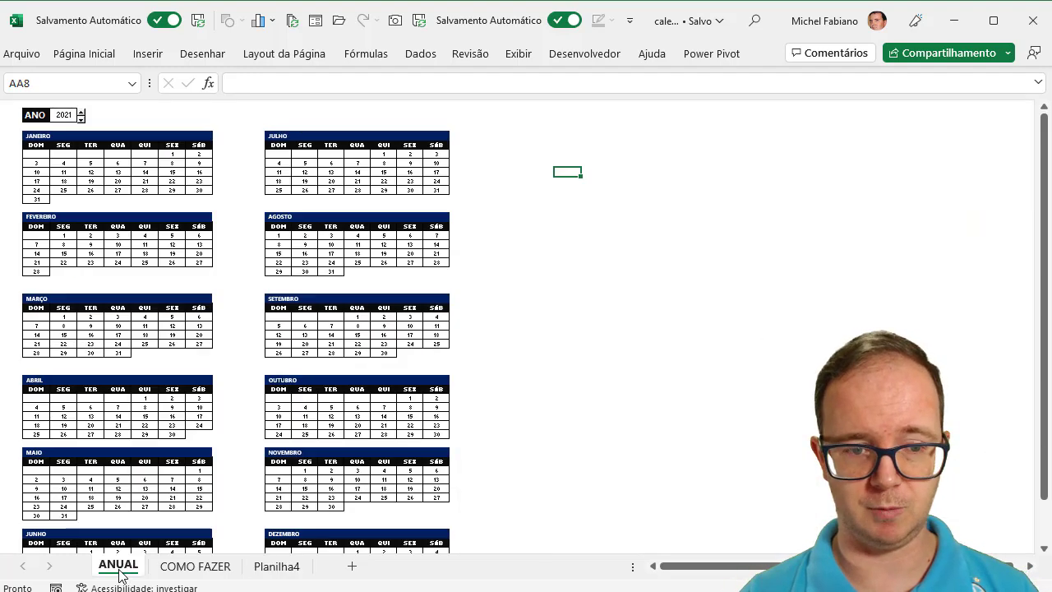
{"action": "left_click", "coordinate": [261, 567]}
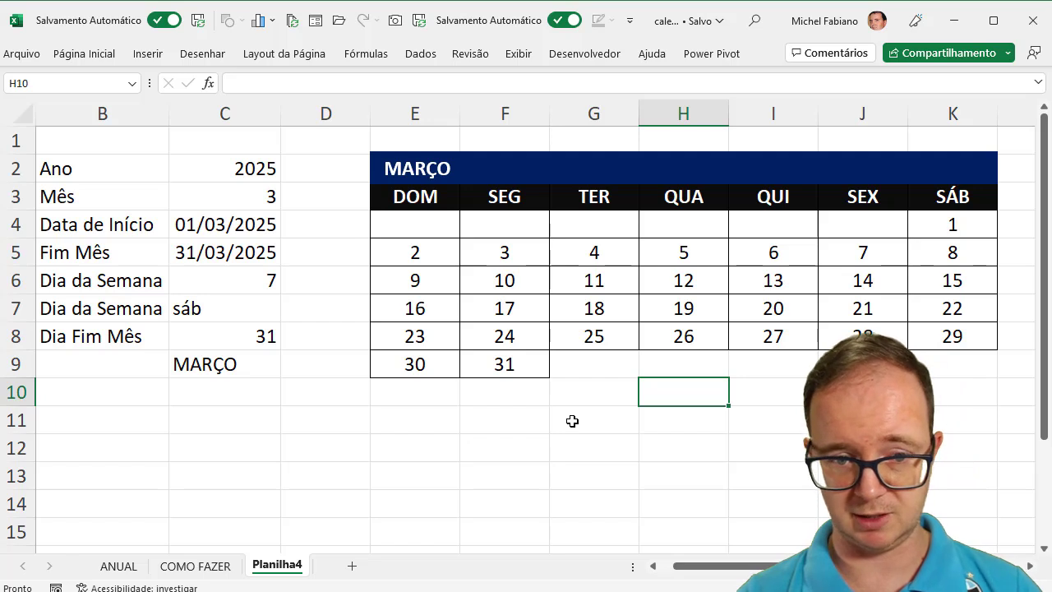
{"action": "left_click_drag", "start_coordinate": [402, 426], "coordinate": [487, 447]}
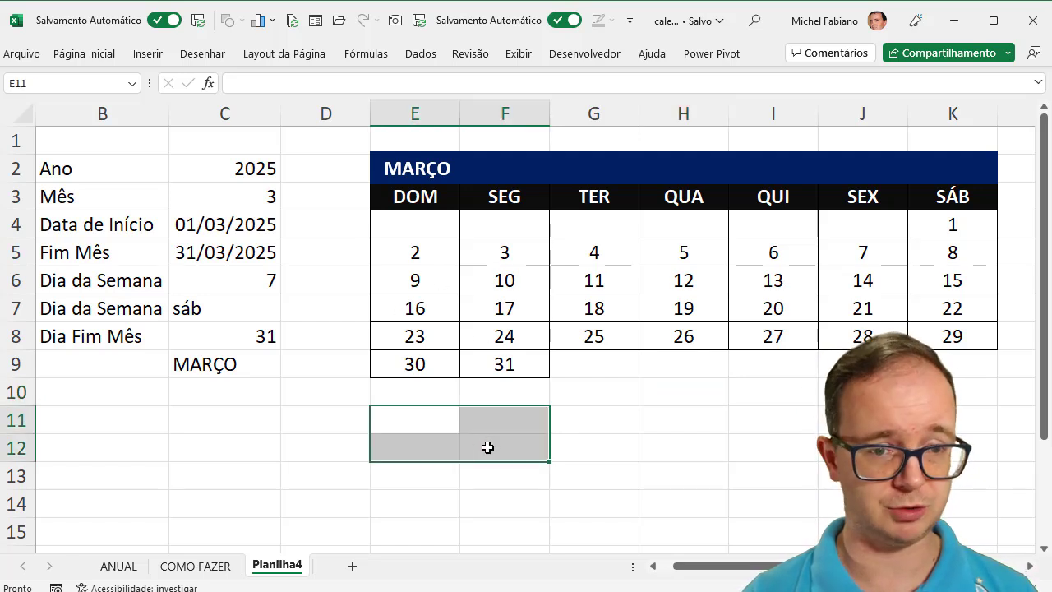
{"action": "left_click", "coordinate": [432, 419]}
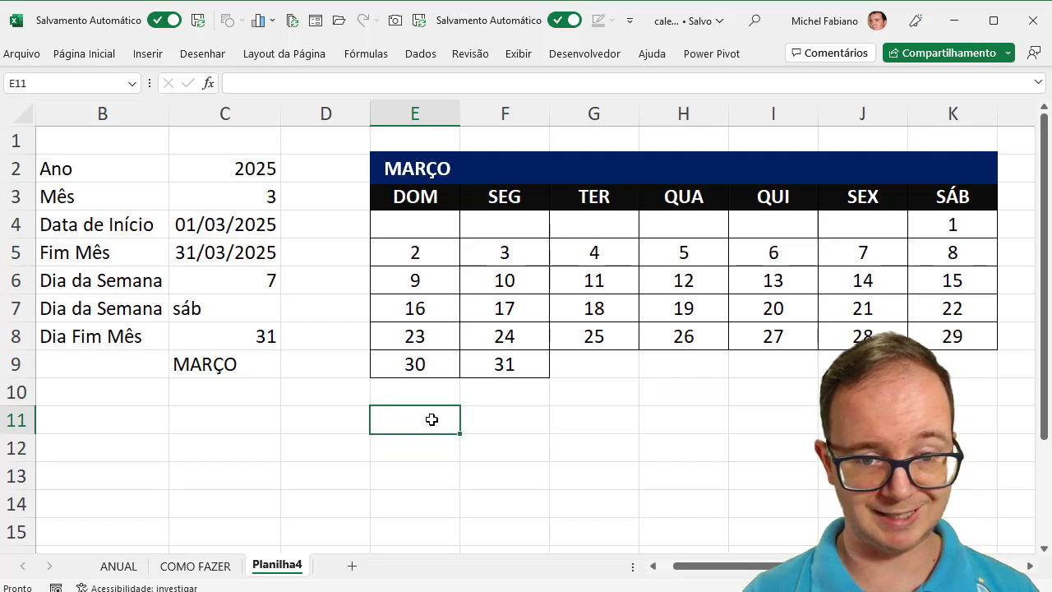
{"action": "left_click", "coordinate": [480, 421]}
{"action": "left_click_drag", "start_coordinate": [480, 431], "coordinate": [482, 443]}
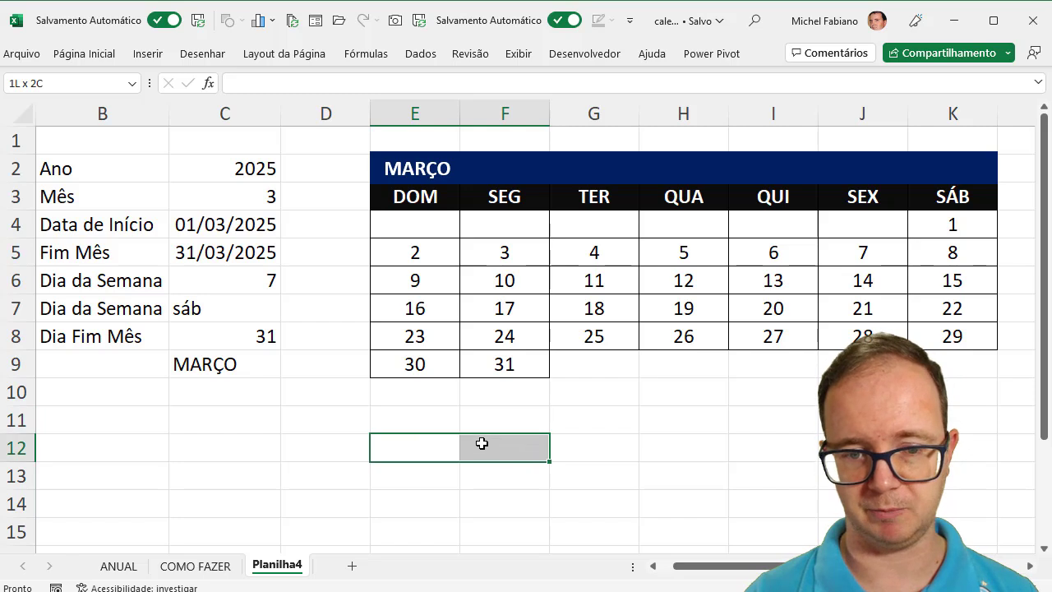
{"action": "left_click_drag", "start_coordinate": [415, 446], "coordinate": [470, 441]}
{"action": "left_click", "coordinate": [435, 420]}
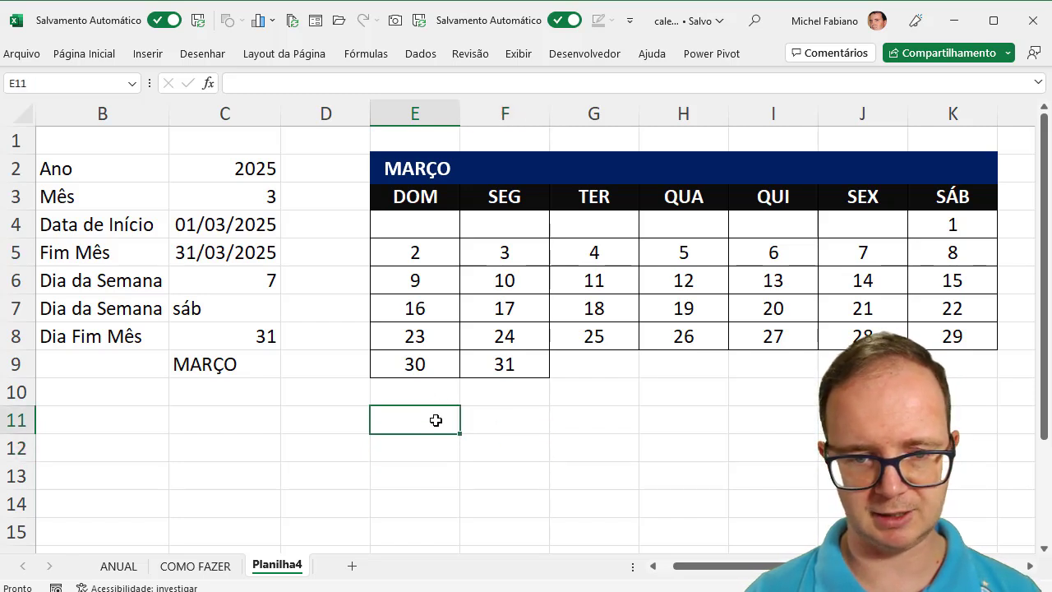
{"action": "type", "text": "2"}
{"action": "key", "text": "Return"}
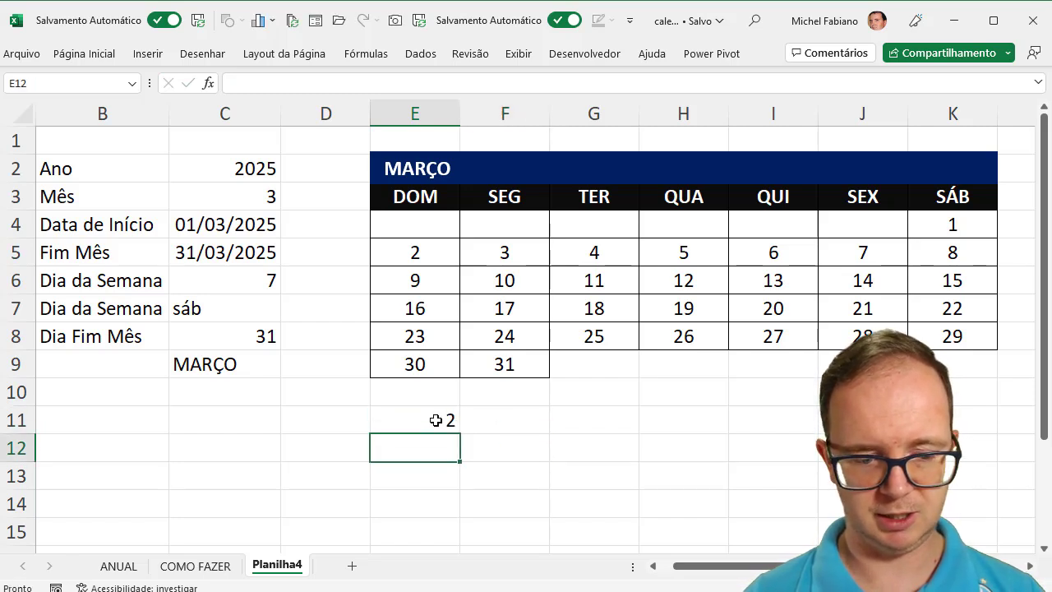
{"action": "key", "text": "shift+Right"}
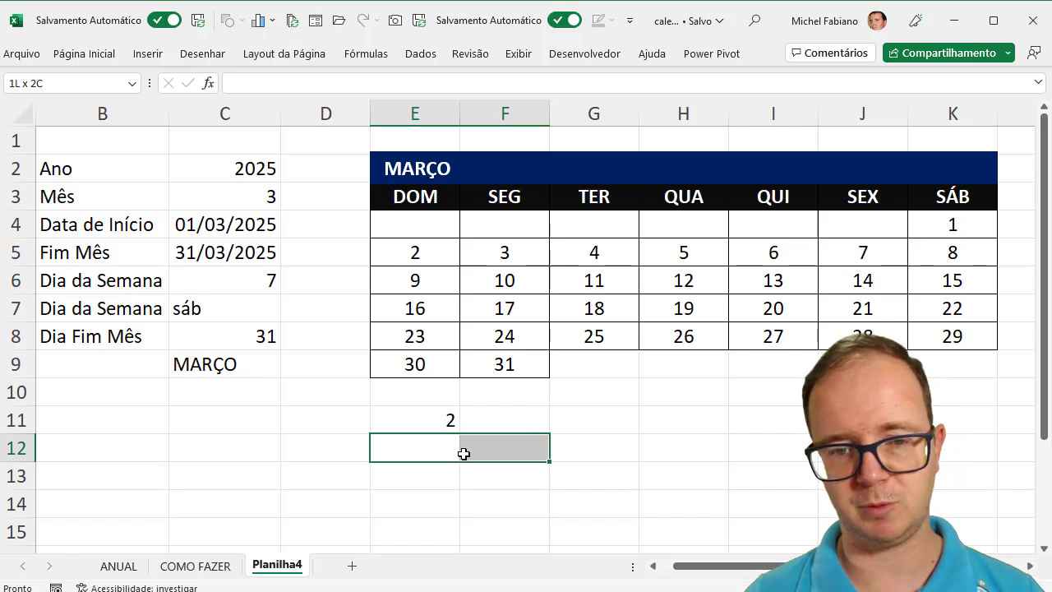
{"action": "left_click", "coordinate": [501, 424]}
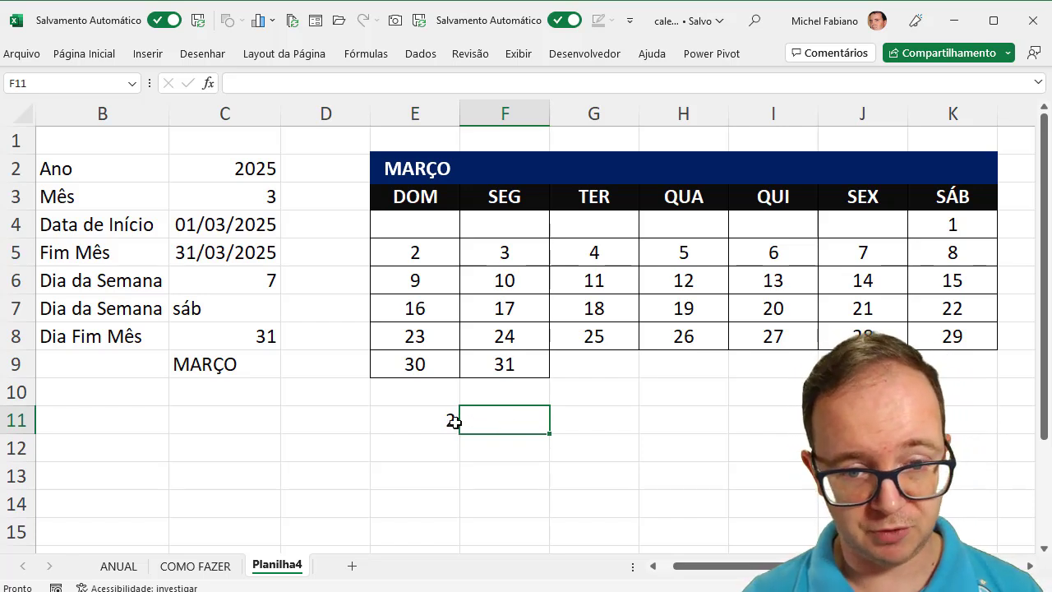
{"action": "left_click", "coordinate": [453, 420]}
{"action": "left_click", "coordinate": [447, 475]}
{"action": "left_click", "coordinate": [447, 532]}
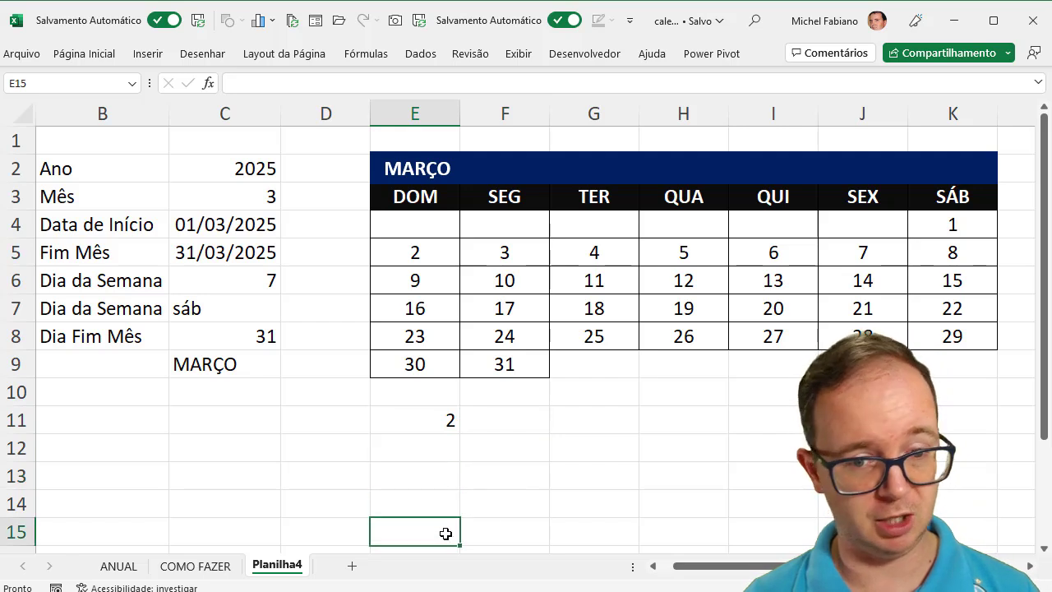
{"action": "left_click", "coordinate": [447, 422]}
{"action": "left_click_drag", "start_coordinate": [466, 461], "coordinate": [517, 392]}
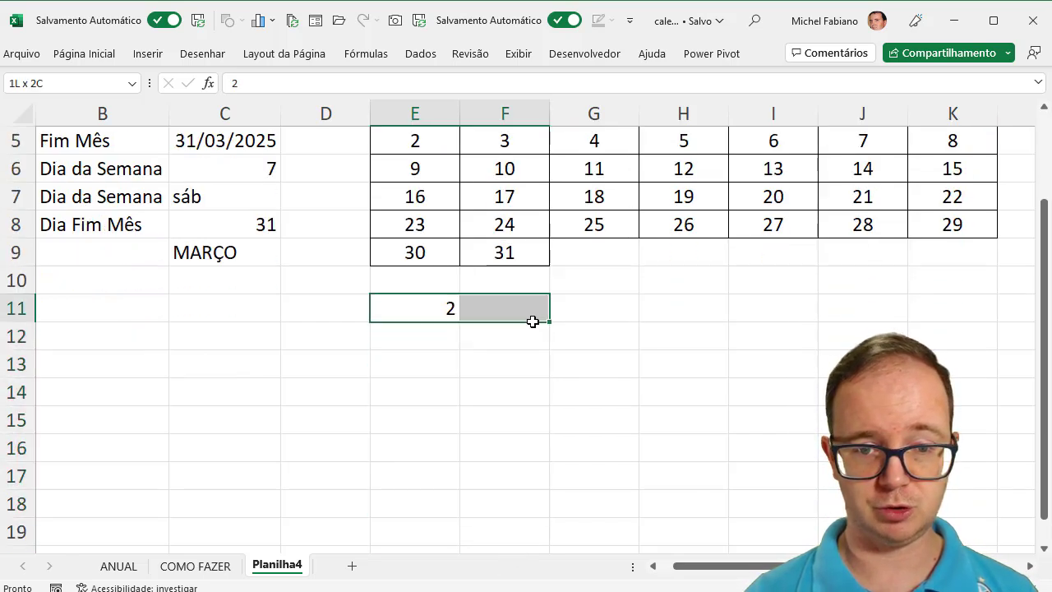
{"action": "key", "text": "Delete"}
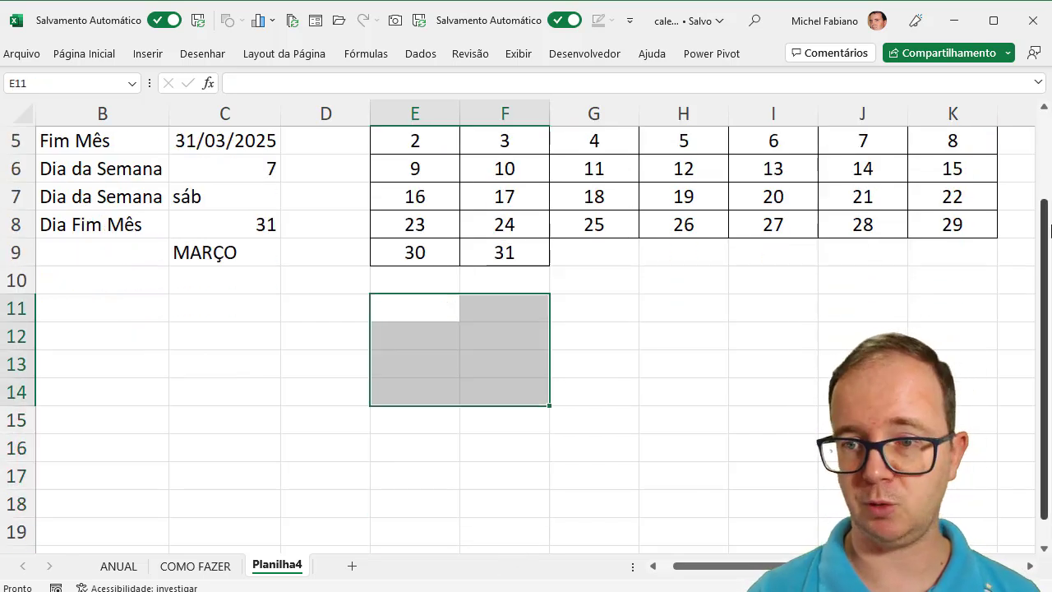
{"action": "left_click_drag", "start_coordinate": [1044, 205], "coordinate": [1041, 164]}
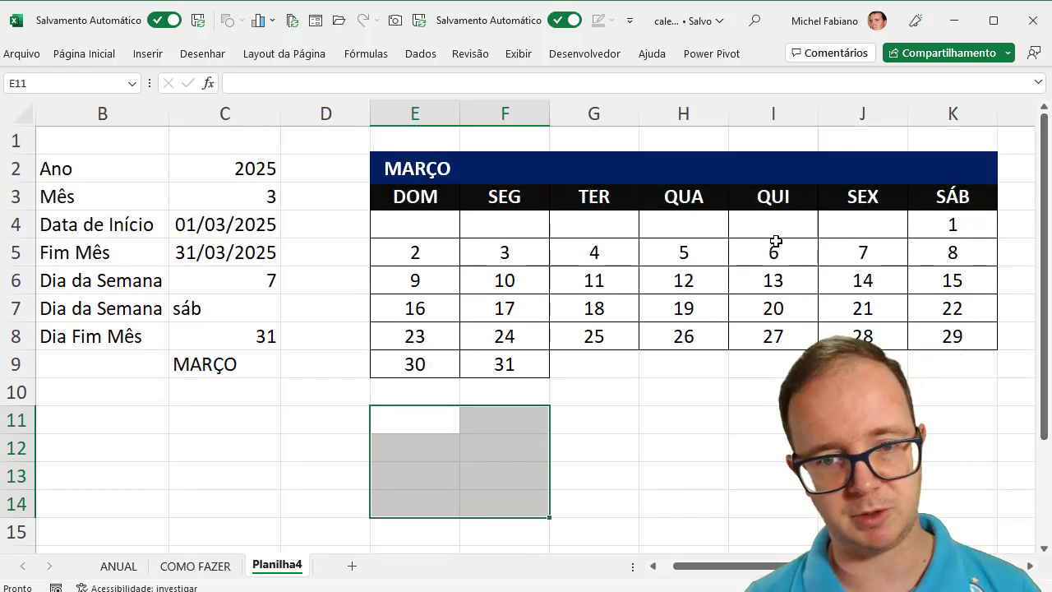
{"action": "left_click", "coordinate": [437, 222]}
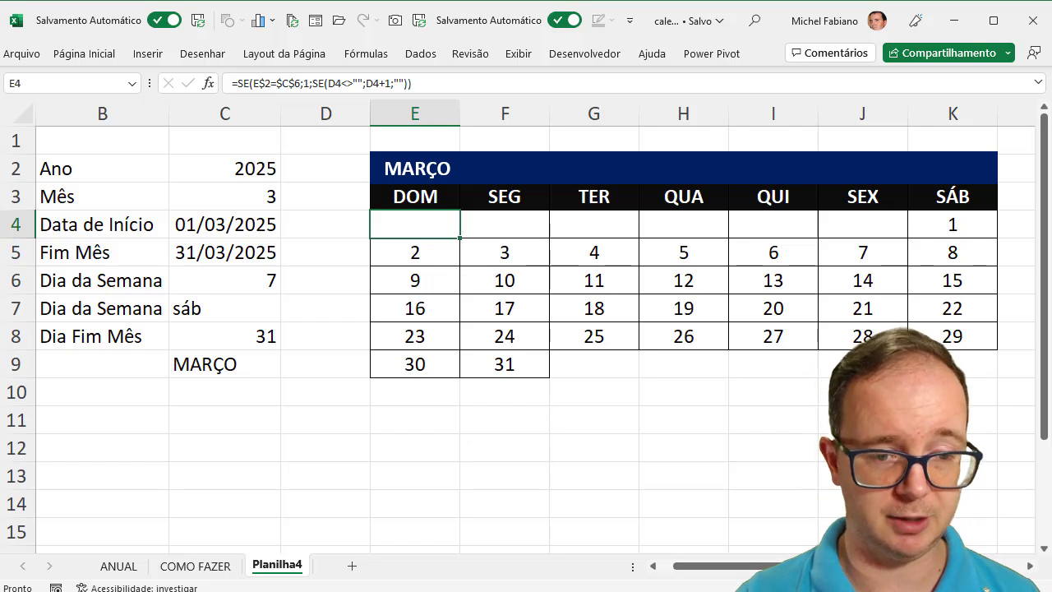
{"action": "left_click", "coordinate": [755, 378]}
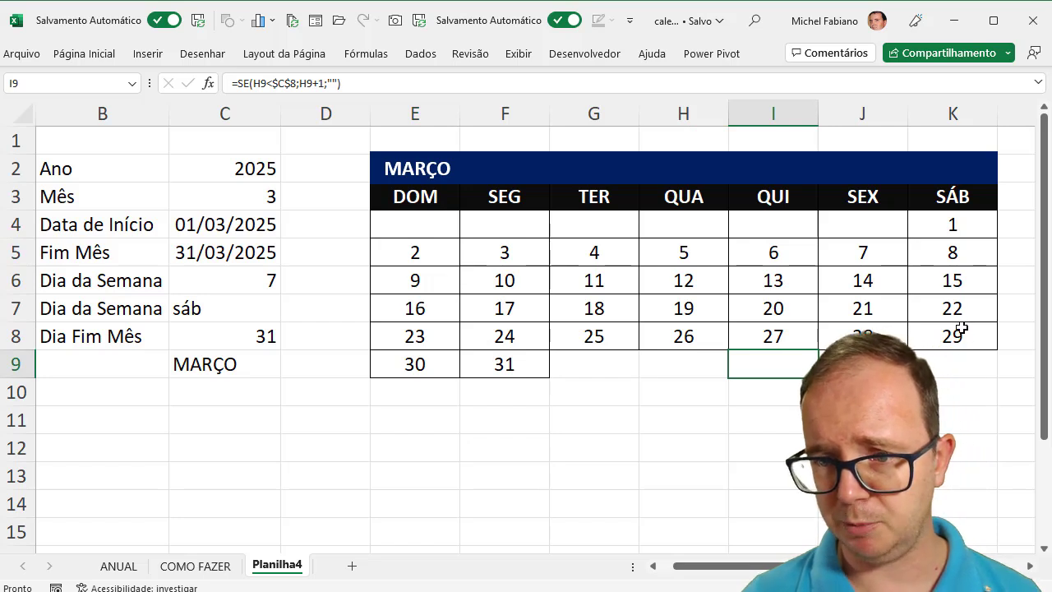
{"action": "mouse_move", "coordinate": [960, 362]}
{"action": "left_mouse_down"}
{"action": "mouse_move", "coordinate": [676, 209]}
{"action": "mouse_move", "coordinate": [429, 210]}
{"action": "left_mouse_up"}
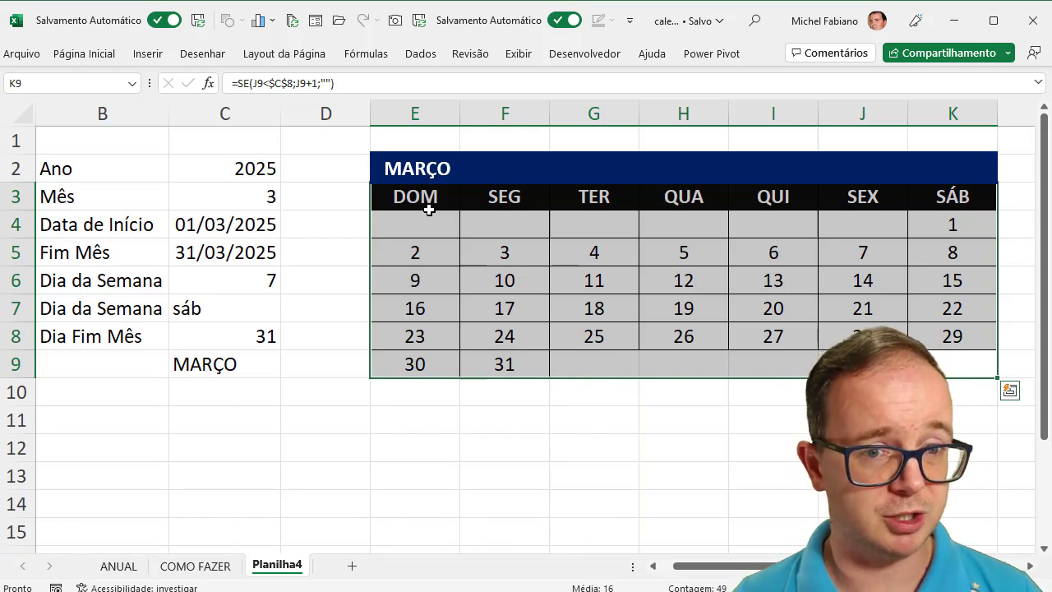
Set the calendar's font to Segoe UI
{"action": "left_click_drag", "start_coordinate": [414, 197], "coordinate": [962, 370]}
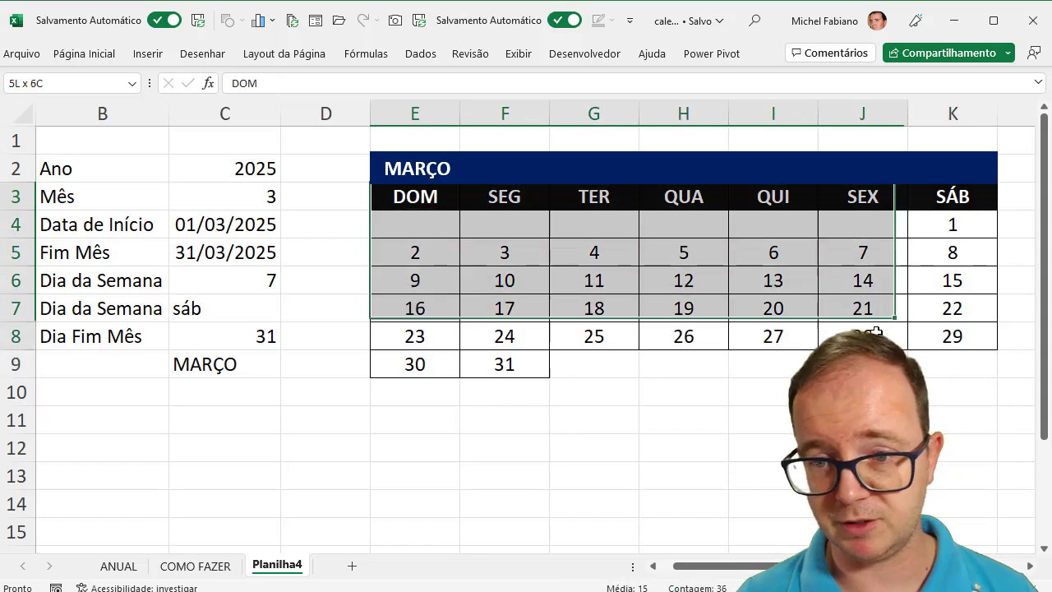
{"action": "left_click", "coordinate": [97, 56]}
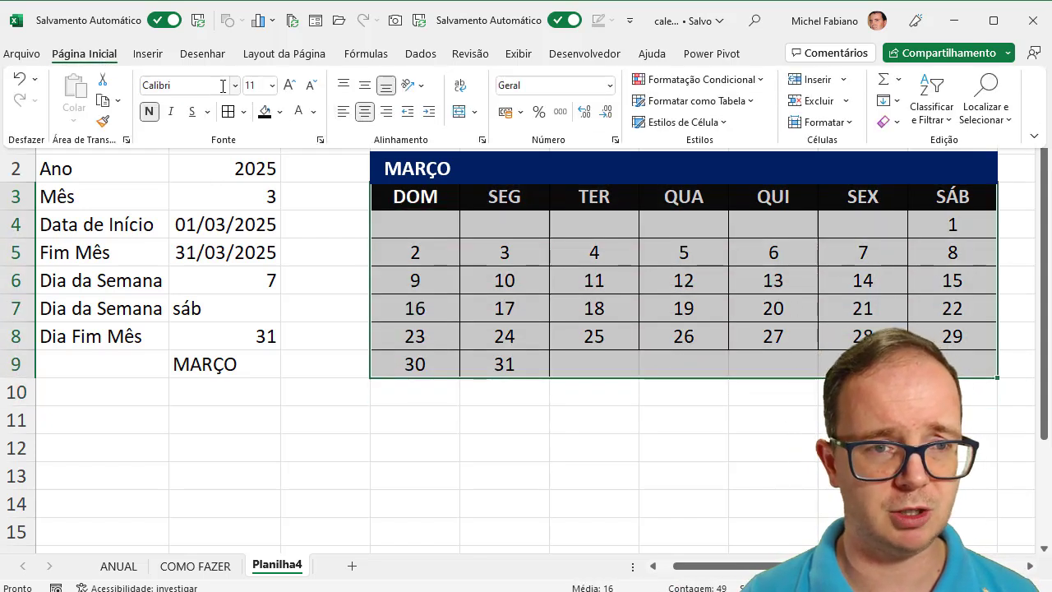
{"action": "left_click", "coordinate": [223, 86]}
{"action": "type", "text": "Segoe UI"}
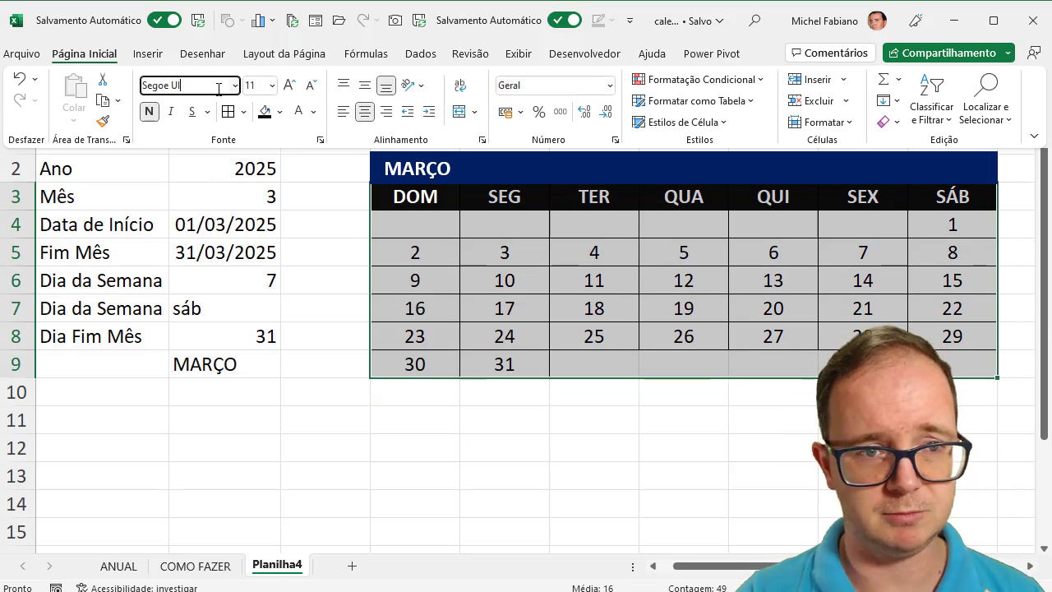
{"action": "key", "text": "Return"}
{"action": "key", "text": "ctrl+F1"}
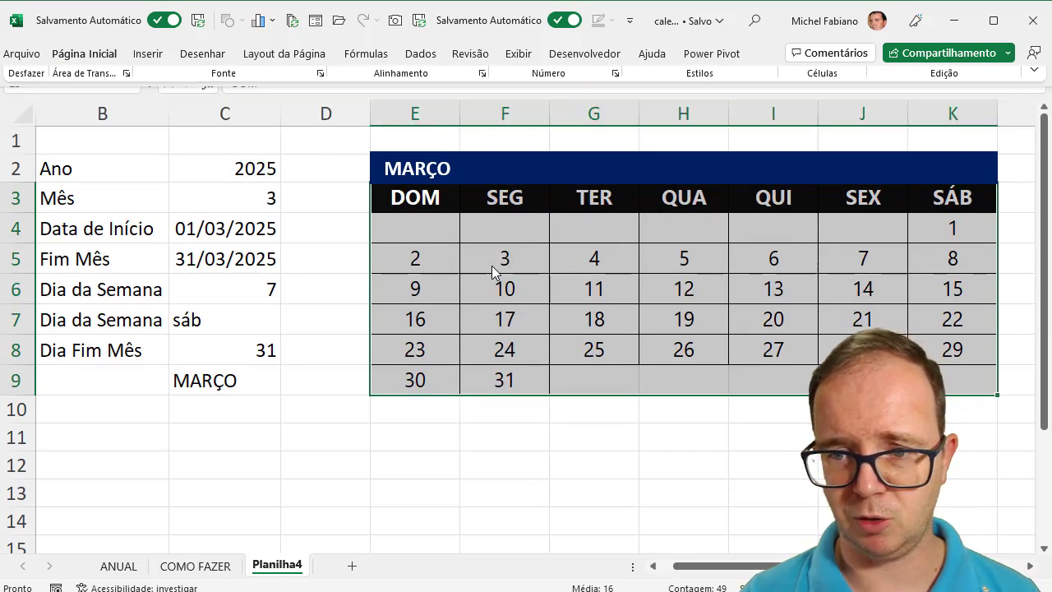
Reduce the day grid's font size to 10, leaving it not bold
{"action": "mouse_move", "coordinate": [436, 233]}
{"action": "left_mouse_down"}
{"action": "mouse_move", "coordinate": [909, 327]}
{"action": "mouse_move", "coordinate": [986, 386]}
{"action": "left_mouse_up"}
{"action": "left_click", "coordinate": [100, 51]}
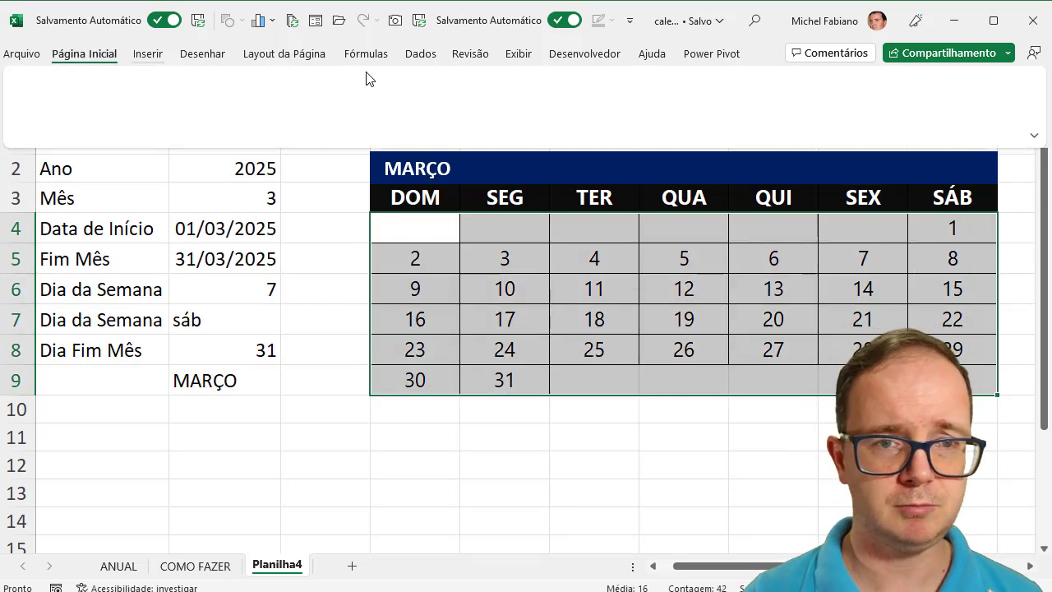
{"action": "left_click", "coordinate": [310, 86]}
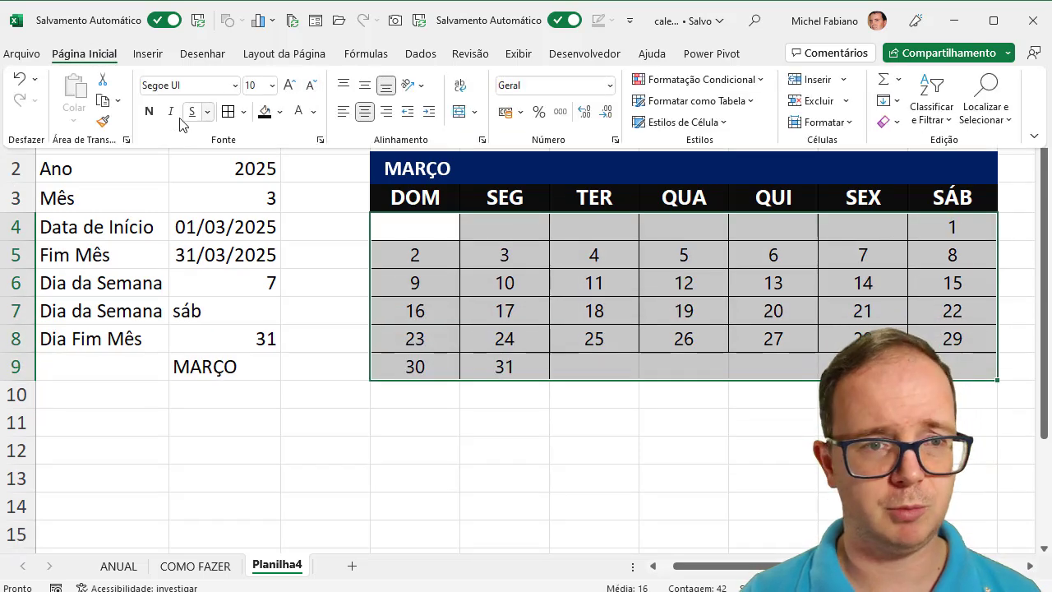
{"action": "left_click", "coordinate": [151, 118]}
{"action": "left_click", "coordinate": [150, 118]}
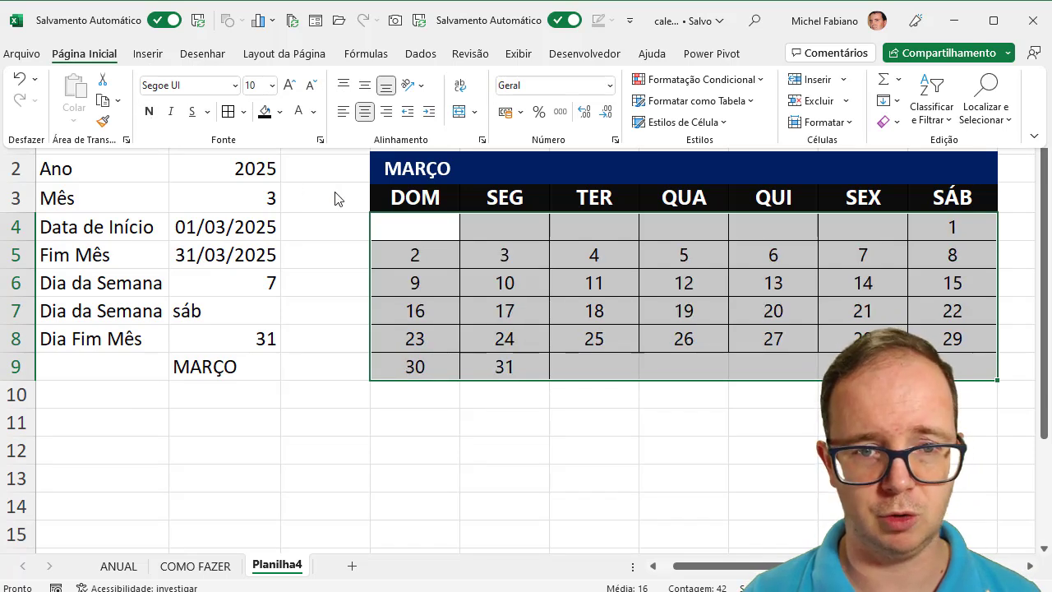
{"action": "left_click", "coordinate": [446, 232]}
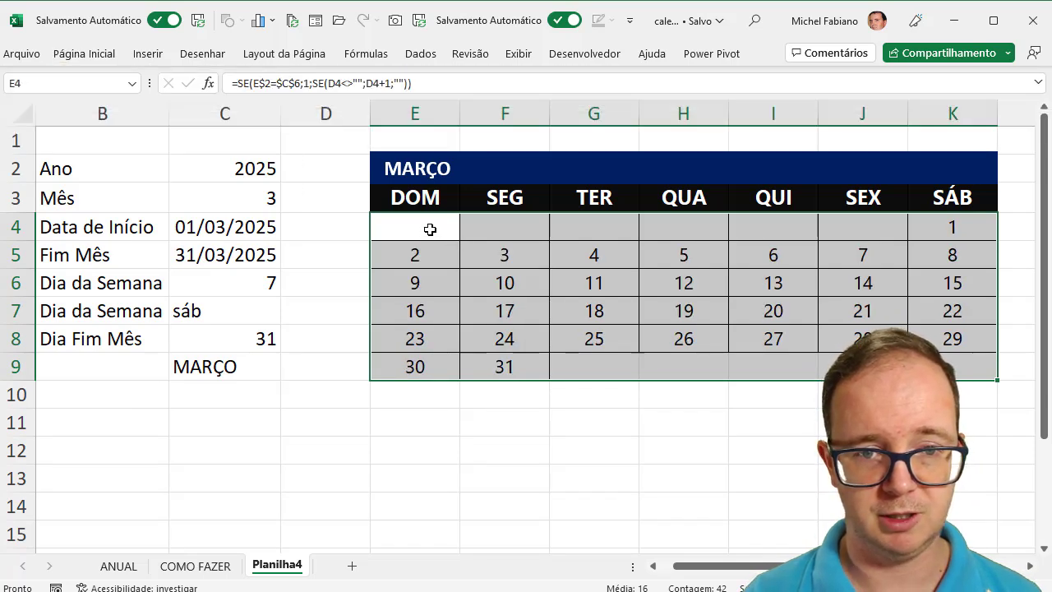
Bold the Sunday (E4:E9) and Saturday (K4:K8) day numbers
{"action": "left_click_drag", "start_coordinate": [430, 229], "coordinate": [416, 366]}
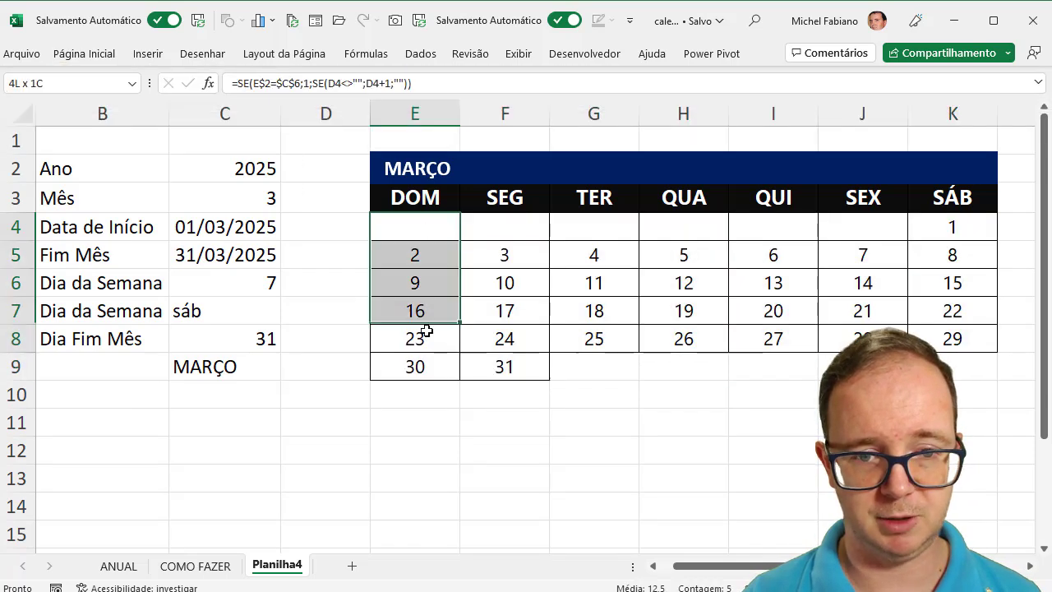
{"action": "left_click", "coordinate": [77, 55]}
{"action": "left_click", "coordinate": [149, 111]}
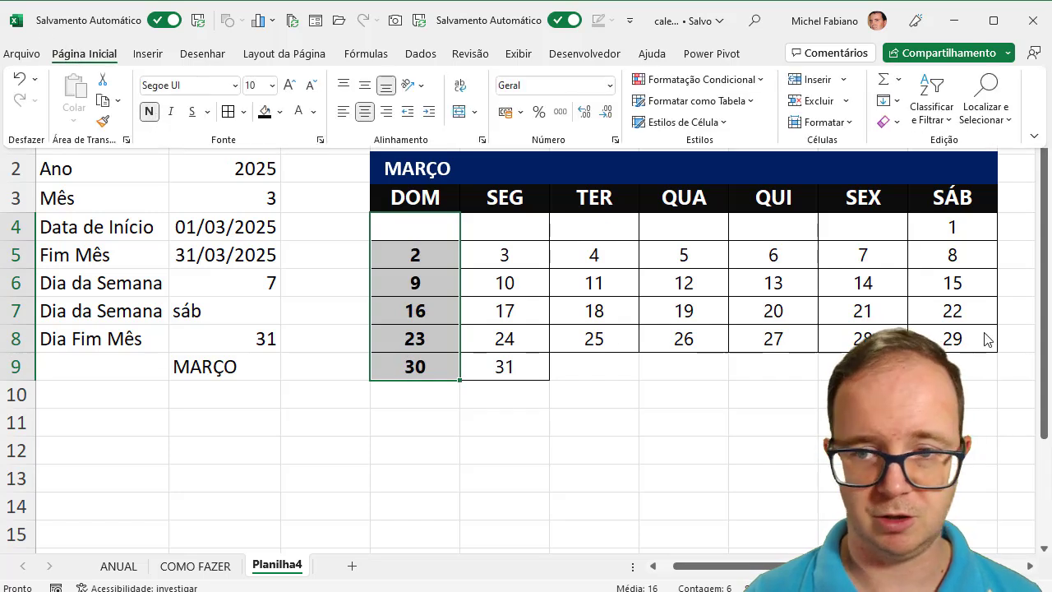
{"action": "left_click", "coordinate": [947, 230]}
{"action": "left_click", "coordinate": [948, 225]}
{"action": "left_click_drag", "start_coordinate": [948, 225], "coordinate": [952, 339]}
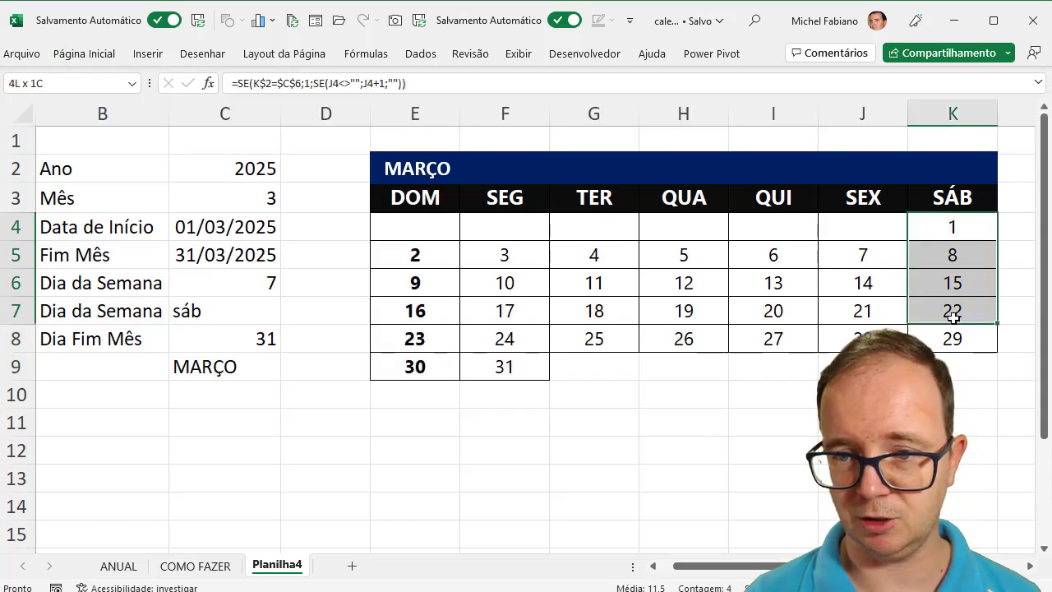
{"action": "left_click", "coordinate": [107, 60]}
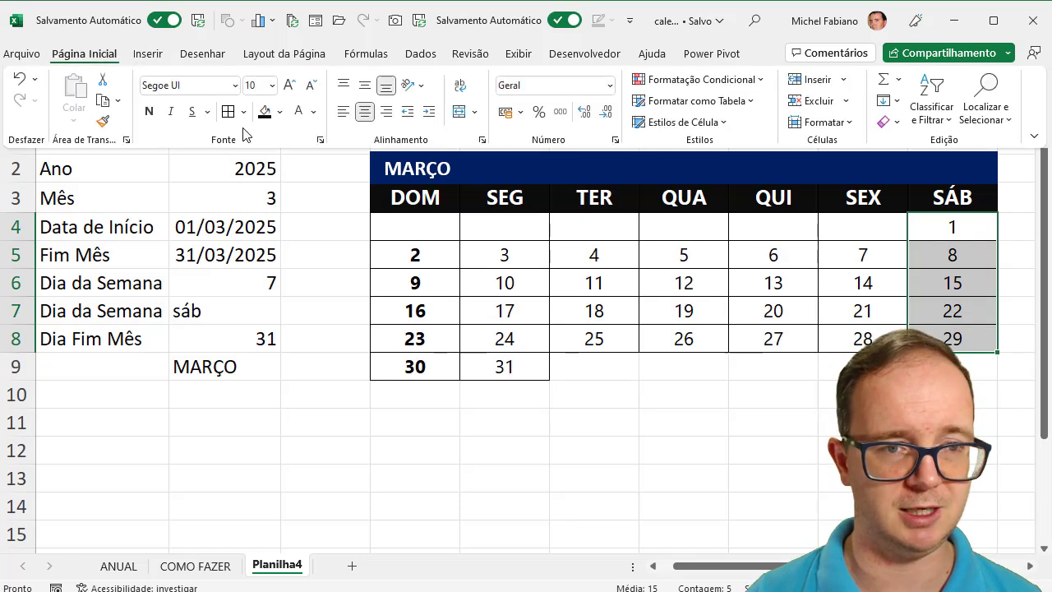
{"action": "left_click", "coordinate": [265, 116]}
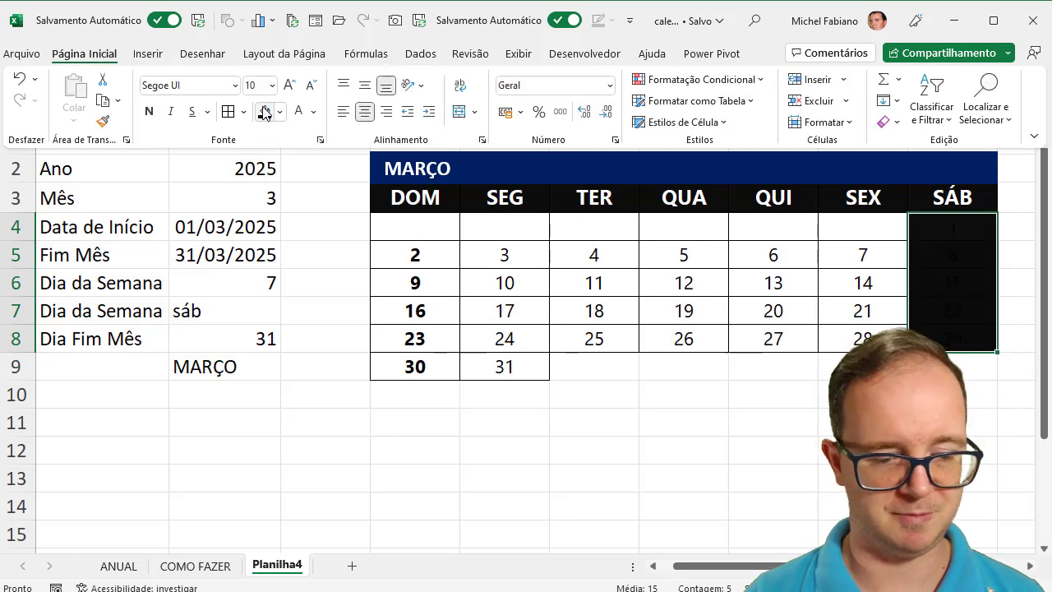
{"action": "key", "text": "ctrl+z"}
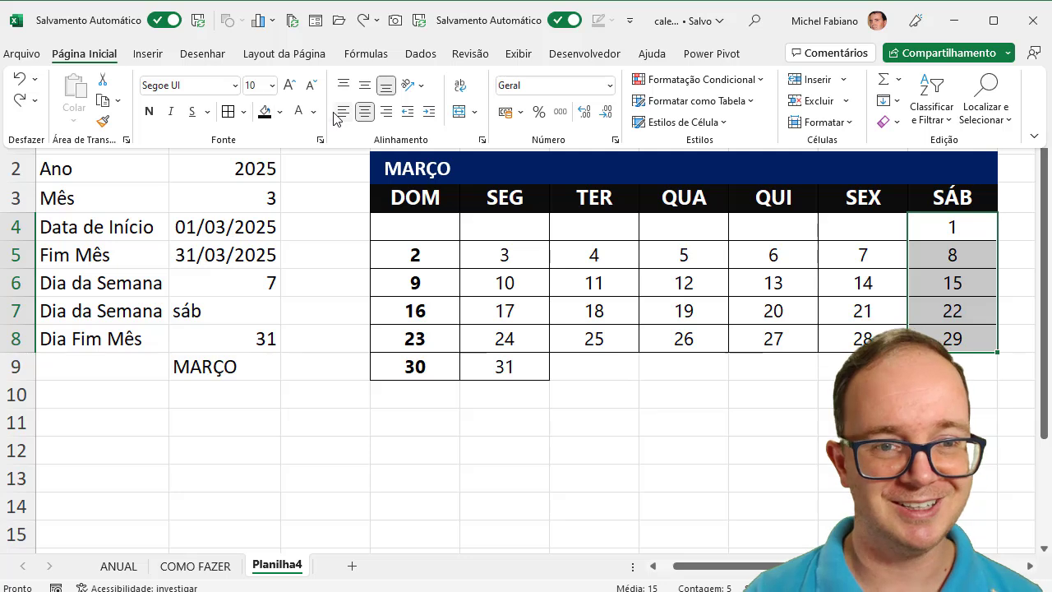
{"action": "left_click", "coordinate": [149, 111]}
{"action": "left_click", "coordinate": [727, 457]}
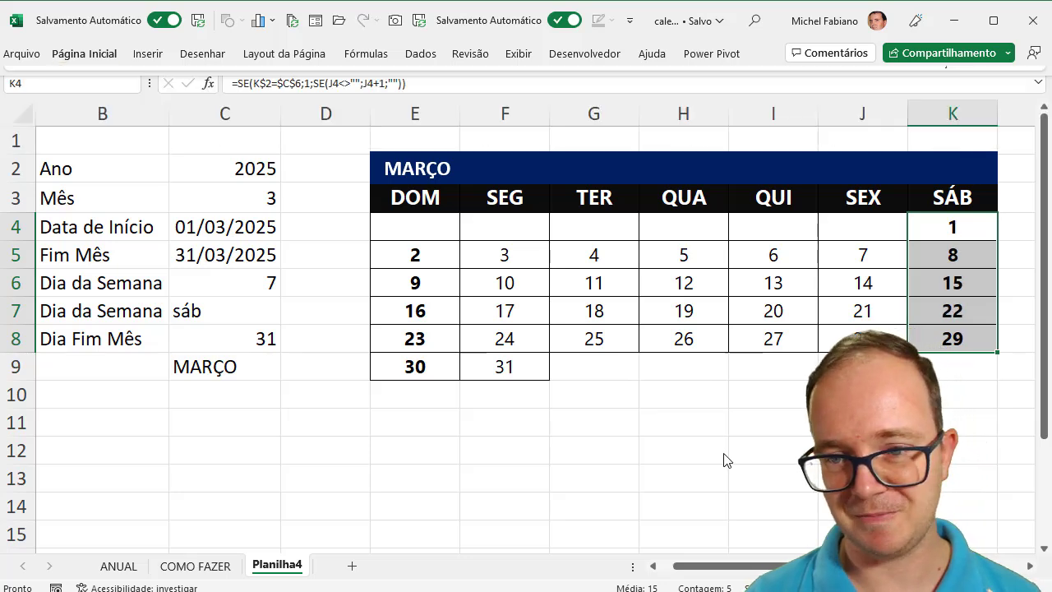
{"action": "left_click", "coordinate": [724, 451]}
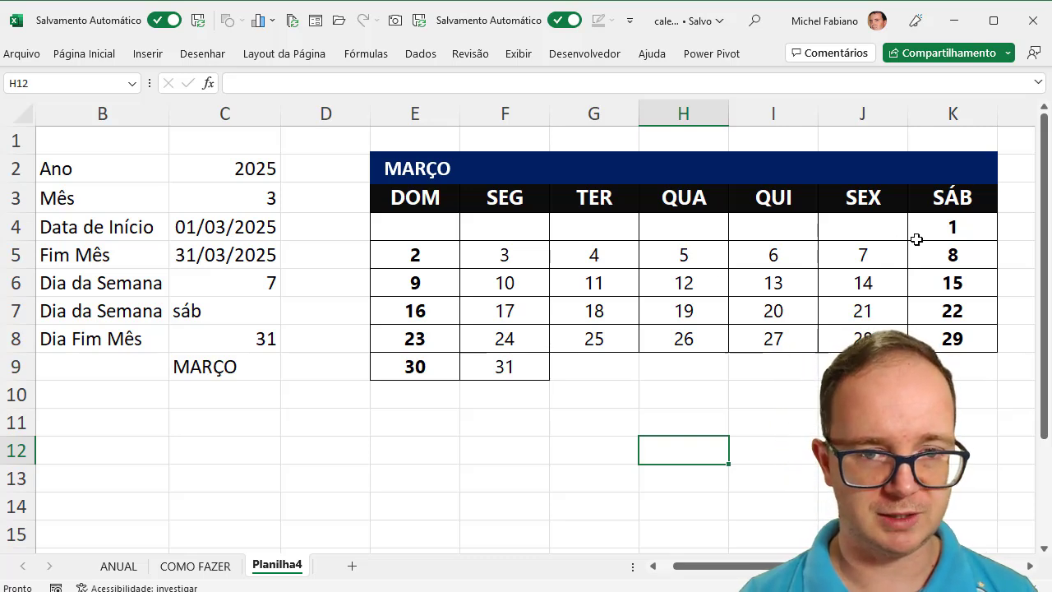
Insert a form-control spin button beside the year value in C2
{"action": "left_click", "coordinate": [586, 53]}
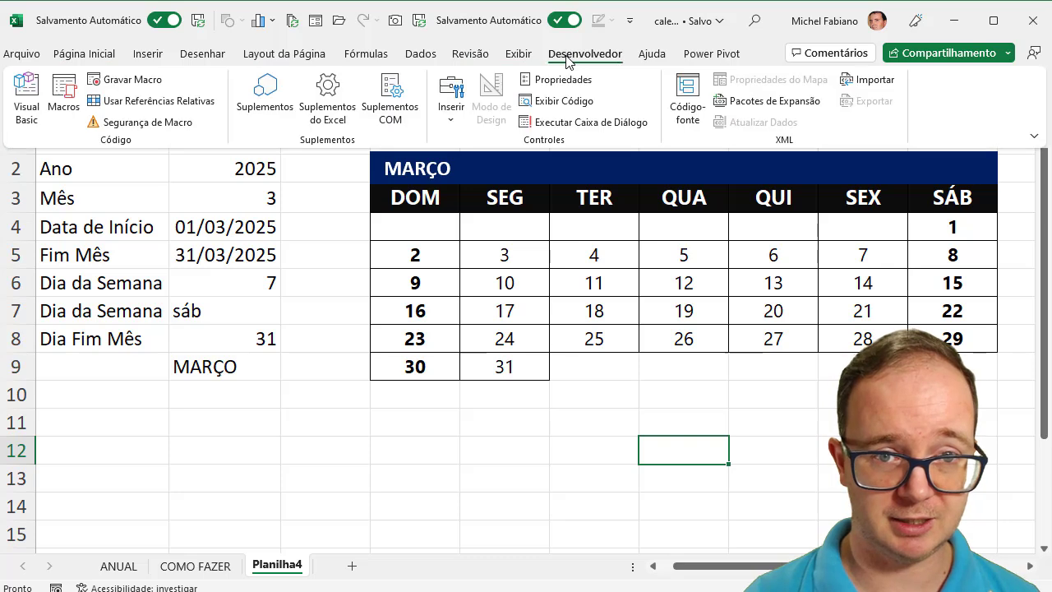
{"action": "left_click", "coordinate": [452, 107]}
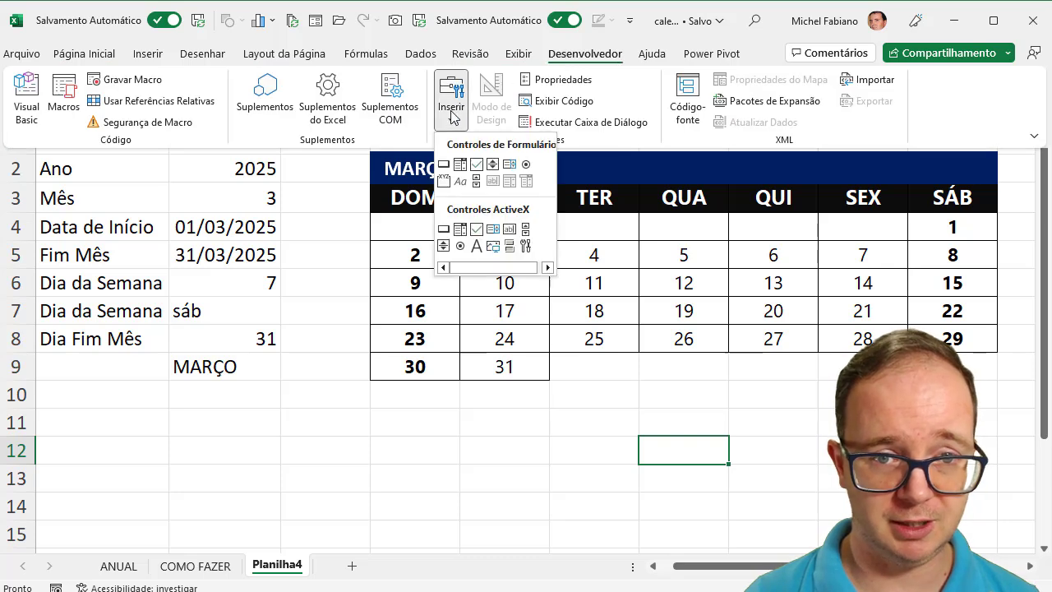
{"action": "left_click", "coordinate": [497, 166]}
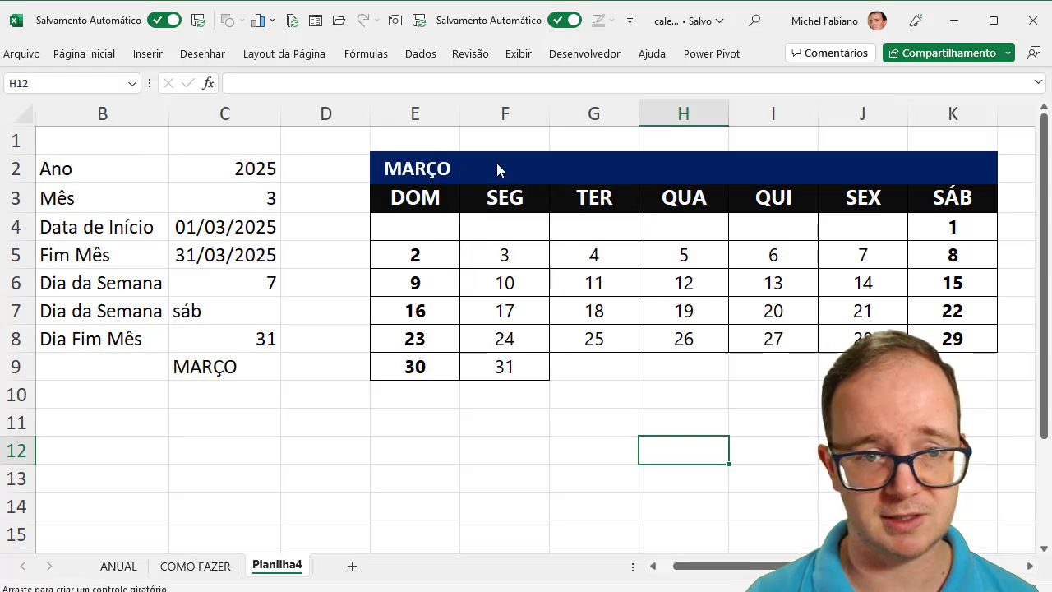
{"action": "left_click_drag", "start_coordinate": [280, 156], "coordinate": [296, 183]}
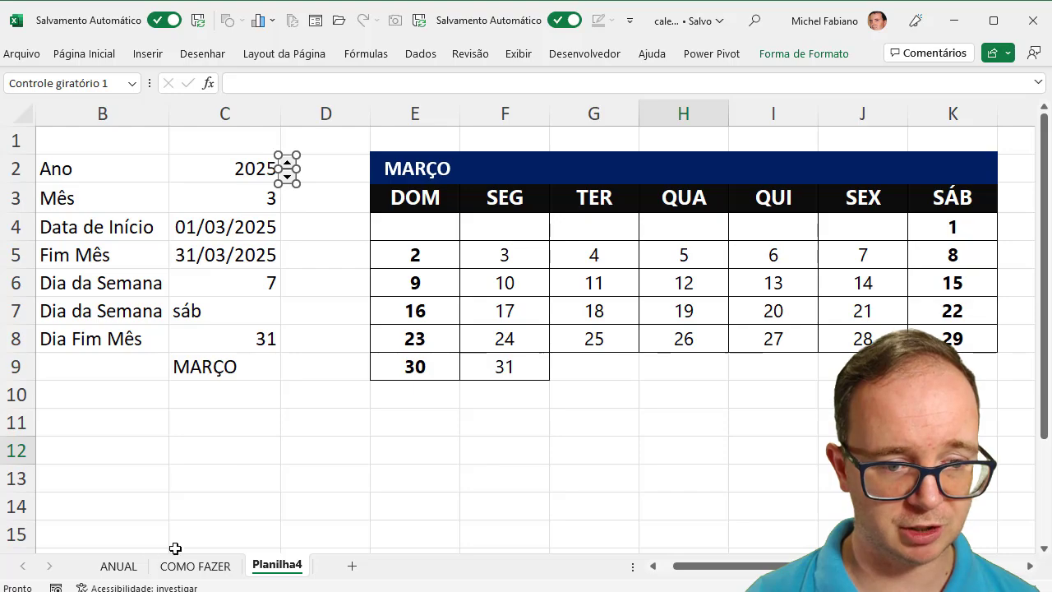
Check the ANUAL sheet's year spinner, stepping it to 2022, then return to Planilha4
{"action": "left_click", "coordinate": [118, 566]}
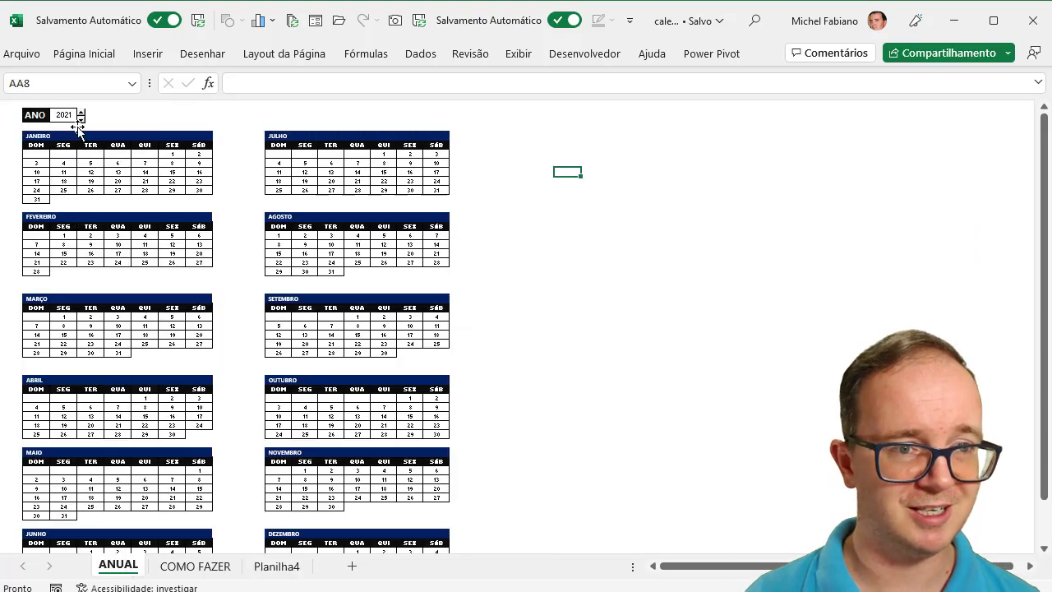
{"action": "left_click", "coordinate": [81, 112]}
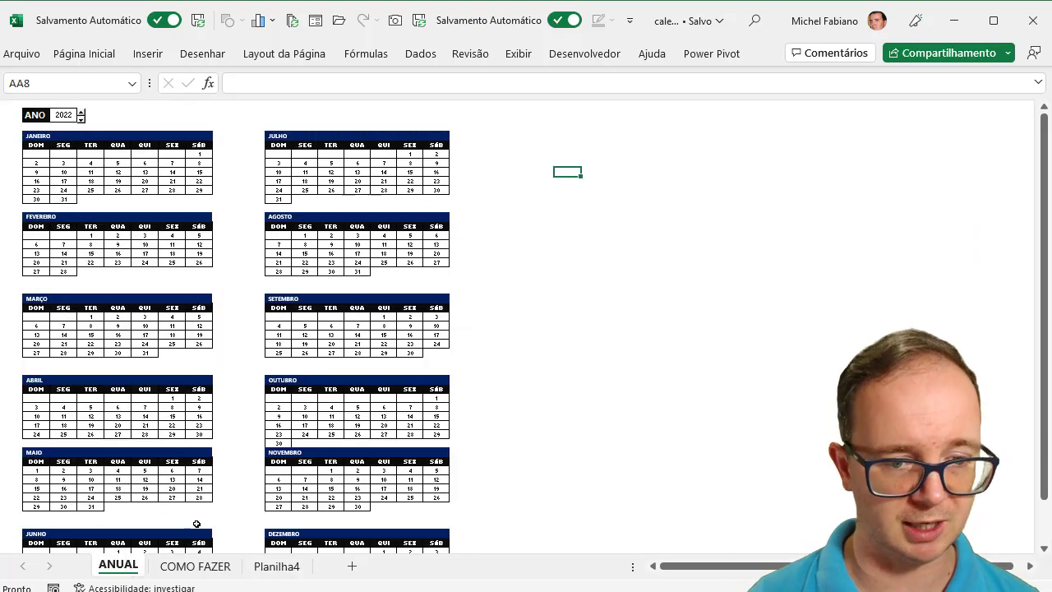
{"action": "left_click", "coordinate": [276, 565]}
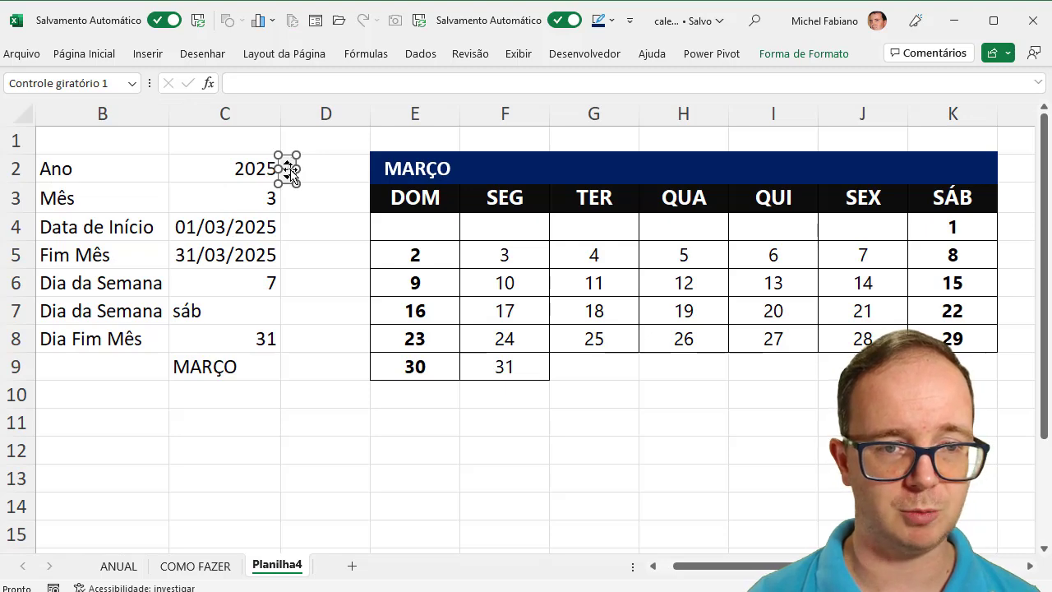
Set the year spinner's maximum to 2100 and link it to cell $C$2
{"action": "right_click", "coordinate": [289, 171]}
{"action": "left_click", "coordinate": [344, 328]}
{"action": "type", "text": "2000"}
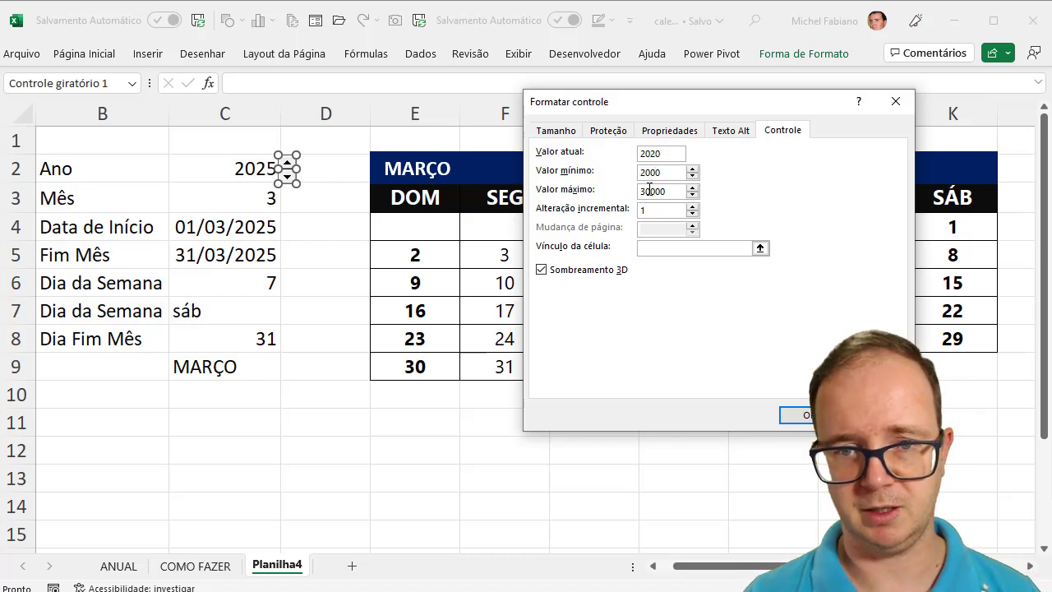
{"action": "left_click_drag", "start_coordinate": [671, 198], "coordinate": [573, 193]}
{"action": "type", "text": "2100"}
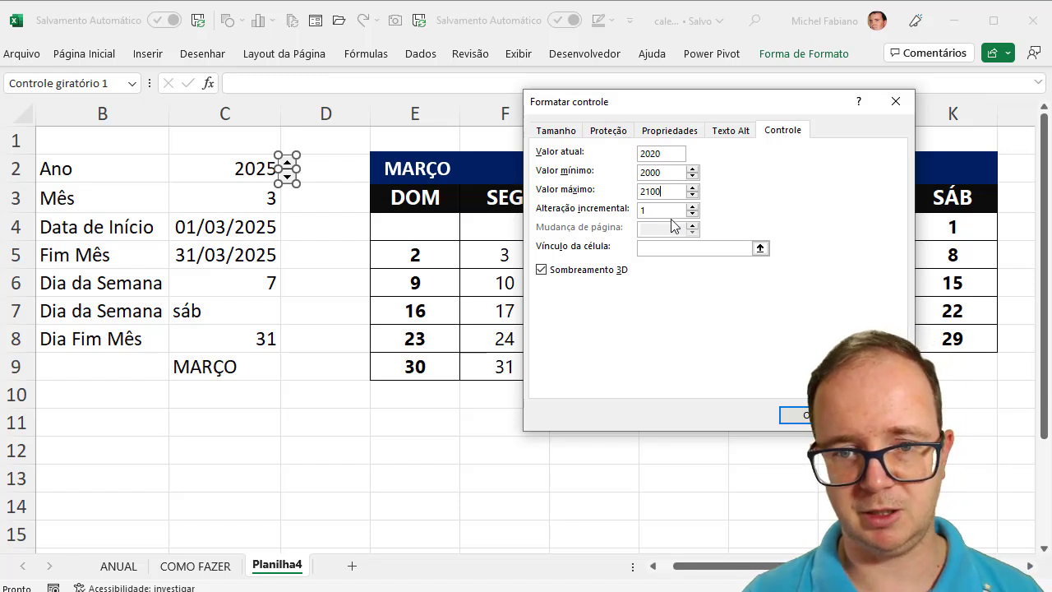
{"action": "left_click", "coordinate": [666, 250]}
{"action": "left_click", "coordinate": [265, 165]}
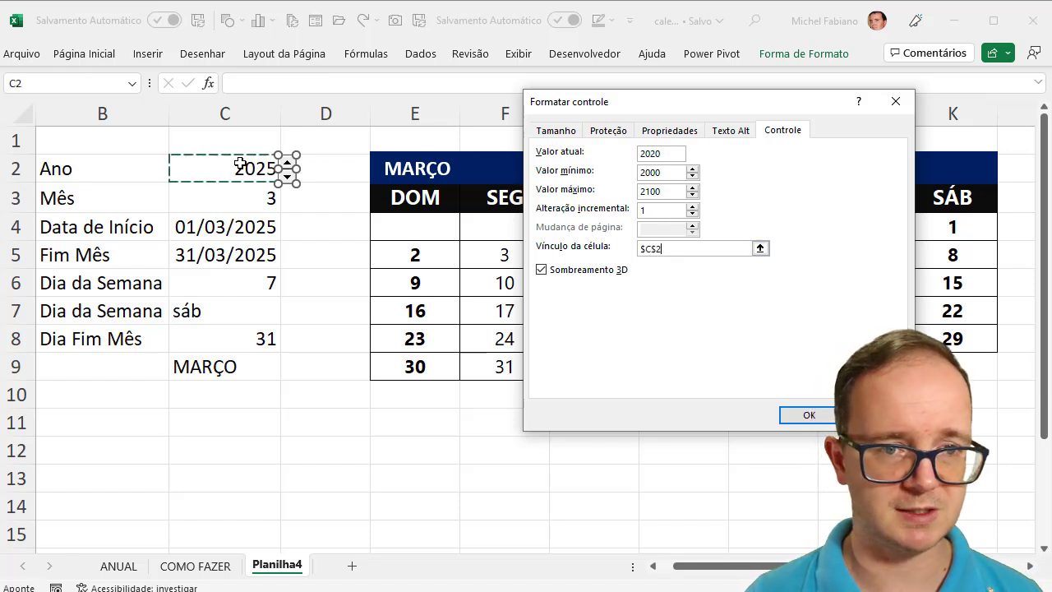
Apply the year spinner settings and test it by stepping the year up and down
{"action": "left_click", "coordinate": [810, 415]}
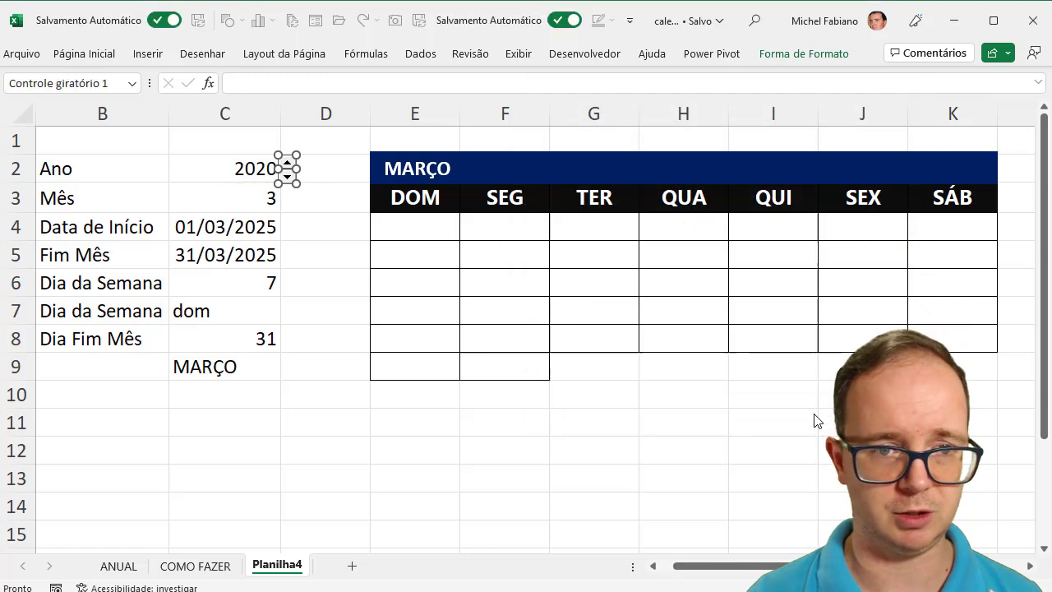
{"action": "left_click", "coordinate": [305, 199]}
{"action": "left_click", "coordinate": [287, 164]}
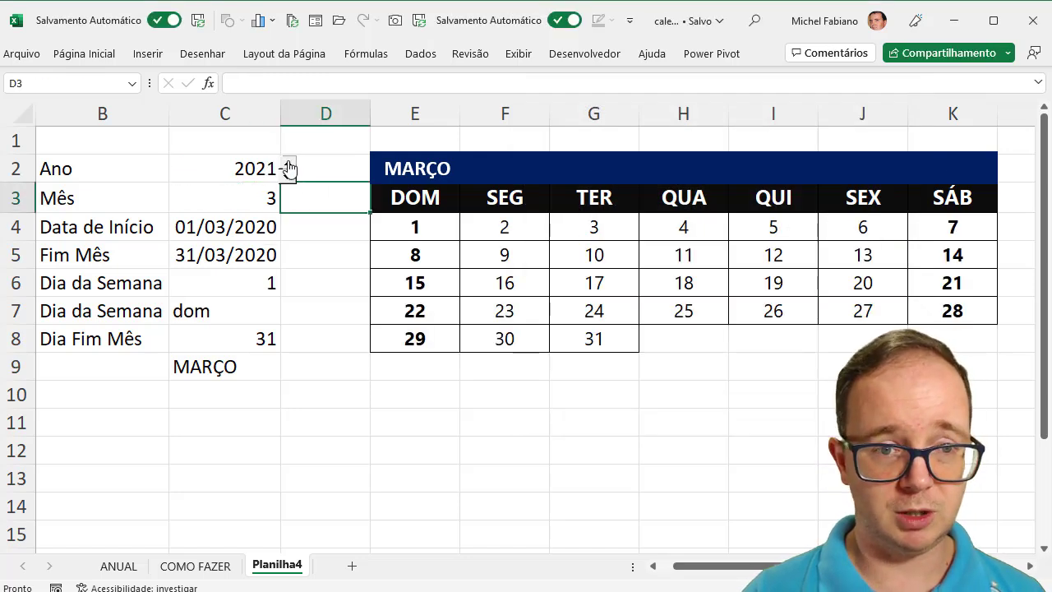
{"action": "left_click", "coordinate": [288, 163]}
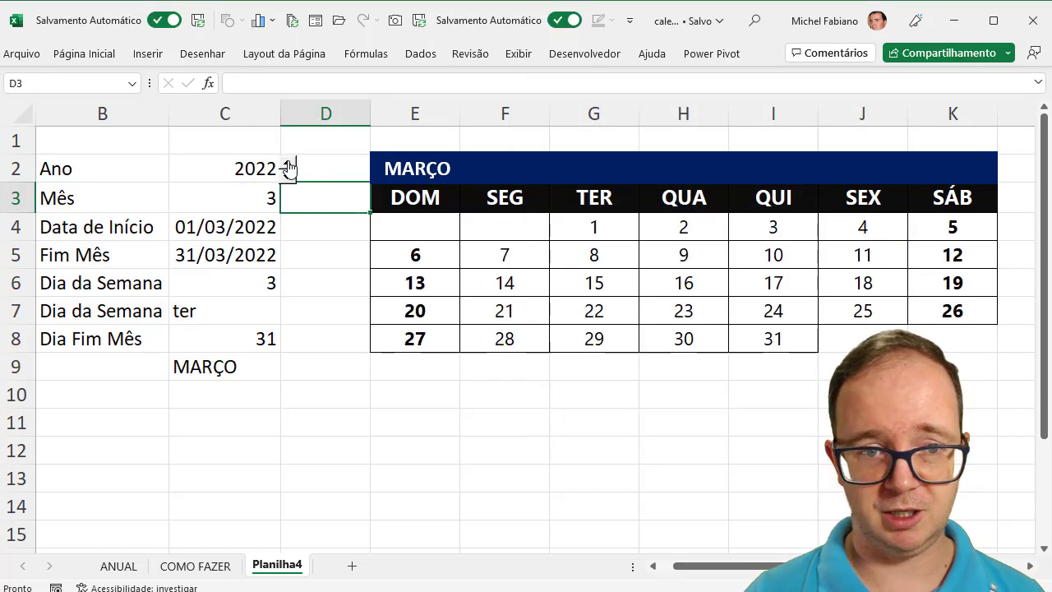
{"action": "left_click", "coordinate": [288, 164]}
{"action": "left_click", "coordinate": [288, 173]}
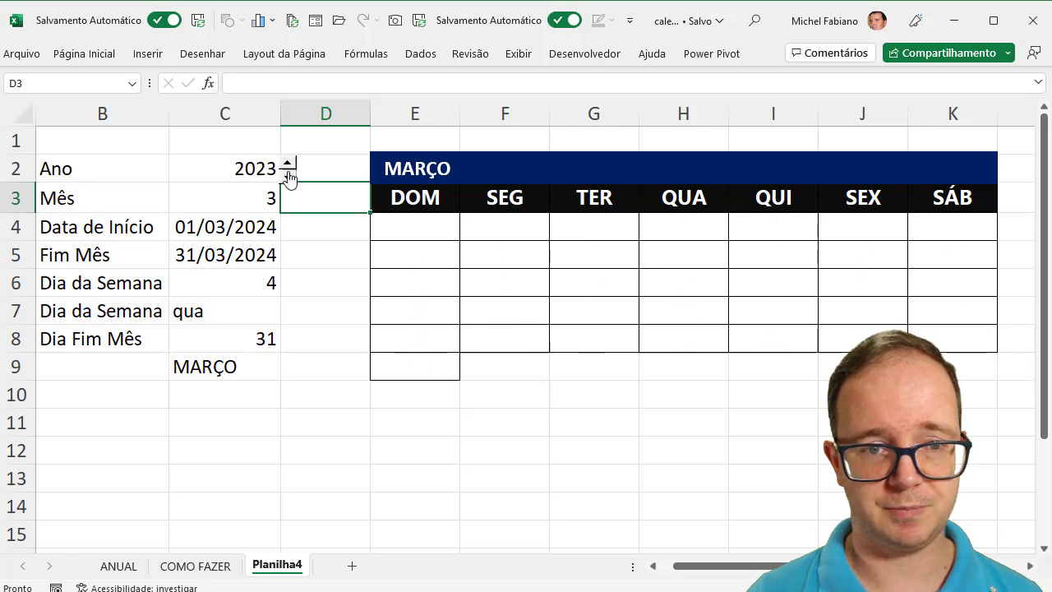
{"action": "left_click", "coordinate": [287, 164]}
Duplicate the year spinner and place the copy beside the Mês value in C3
{"action": "right_click", "coordinate": [289, 171]}
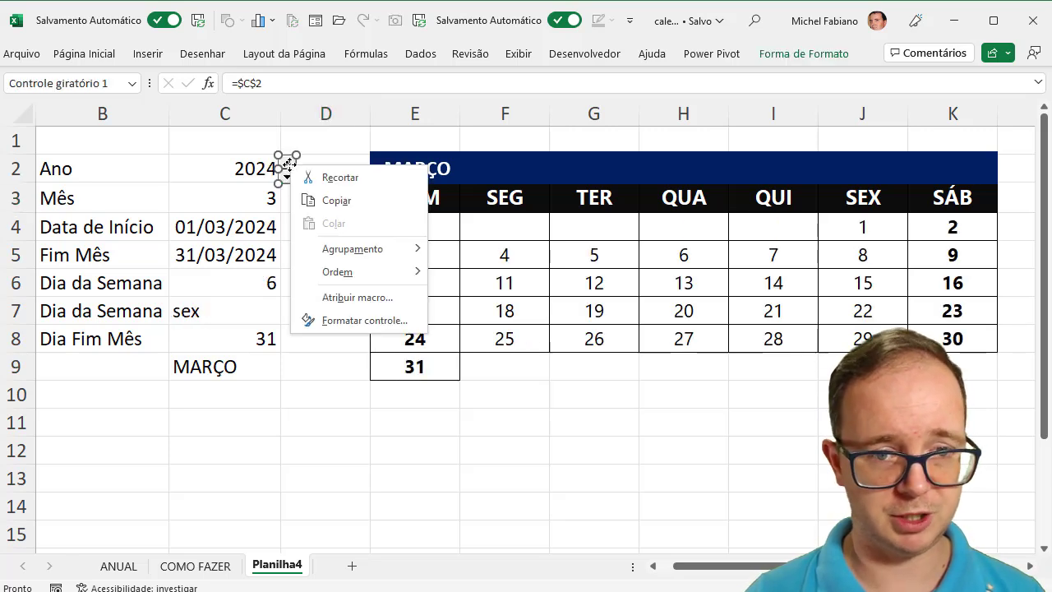
{"action": "left_click", "coordinate": [337, 201]}
{"action": "left_click", "coordinate": [324, 225]}
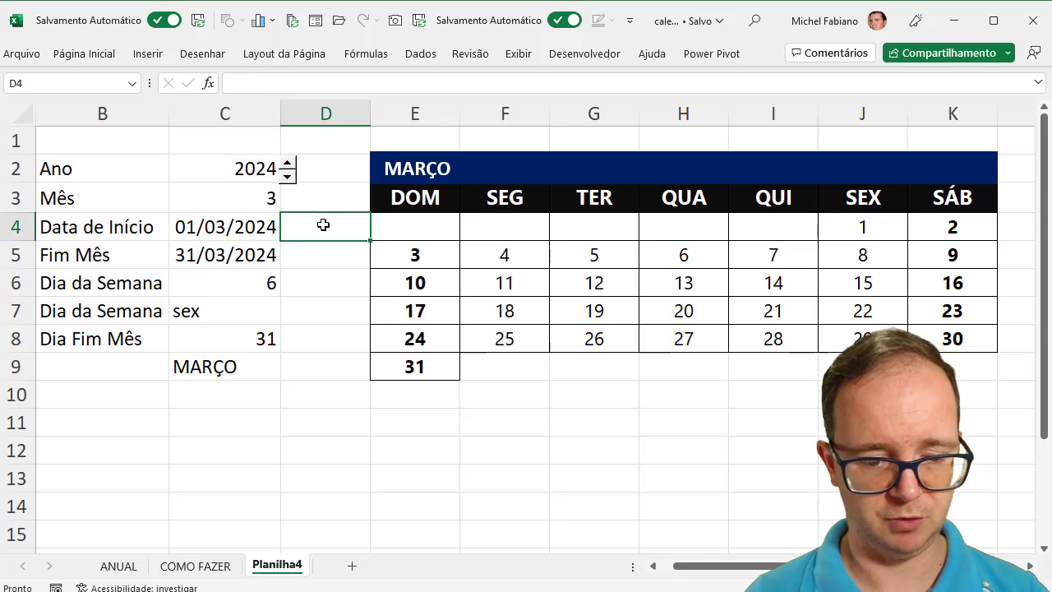
{"action": "key", "text": "ctrl+v"}
{"action": "left_click", "coordinate": [324, 226]}
{"action": "left_click", "coordinate": [398, 234]}
{"action": "double_click", "coordinate": [398, 234]}
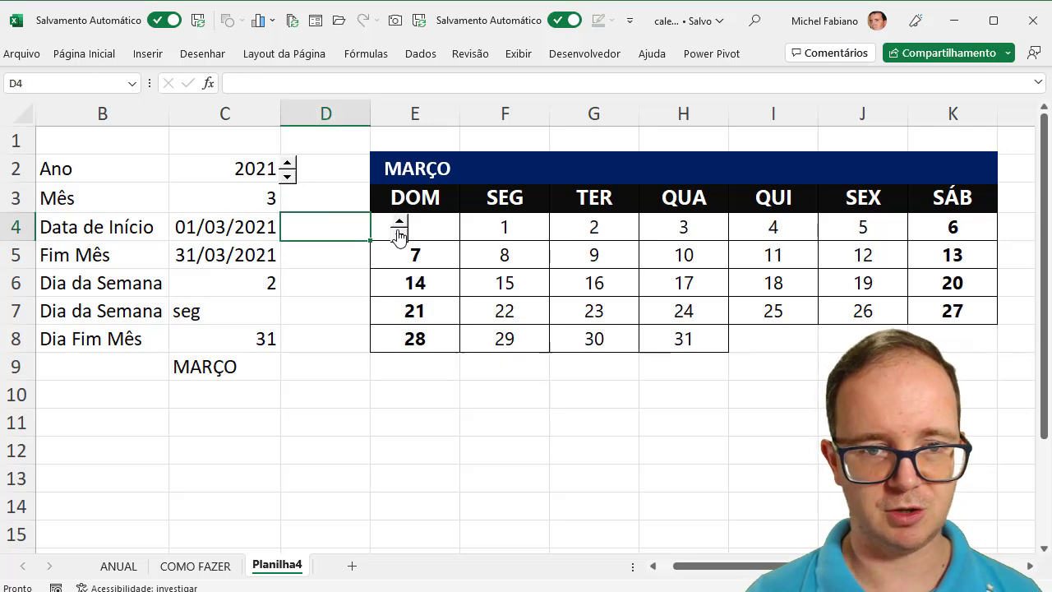
{"action": "right_click", "coordinate": [396, 231]}
{"action": "left_click_drag", "start_coordinate": [398, 224], "coordinate": [287, 191]}
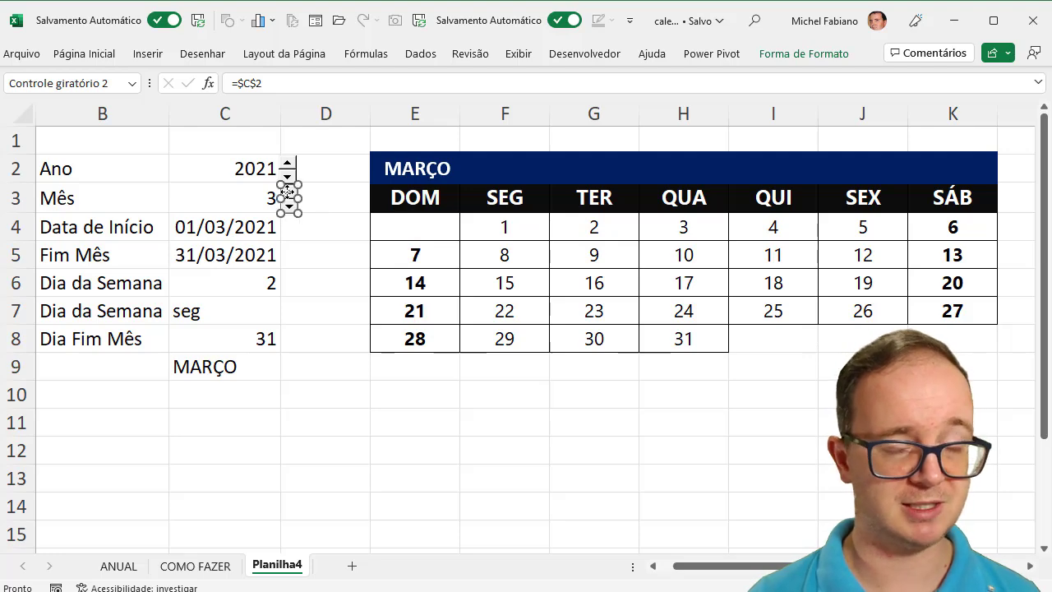
Set the copied spinner's current value and minimum to 1 and maximum to 12
{"action": "right_click", "coordinate": [288, 194]}
{"action": "left_click", "coordinate": [376, 348]}
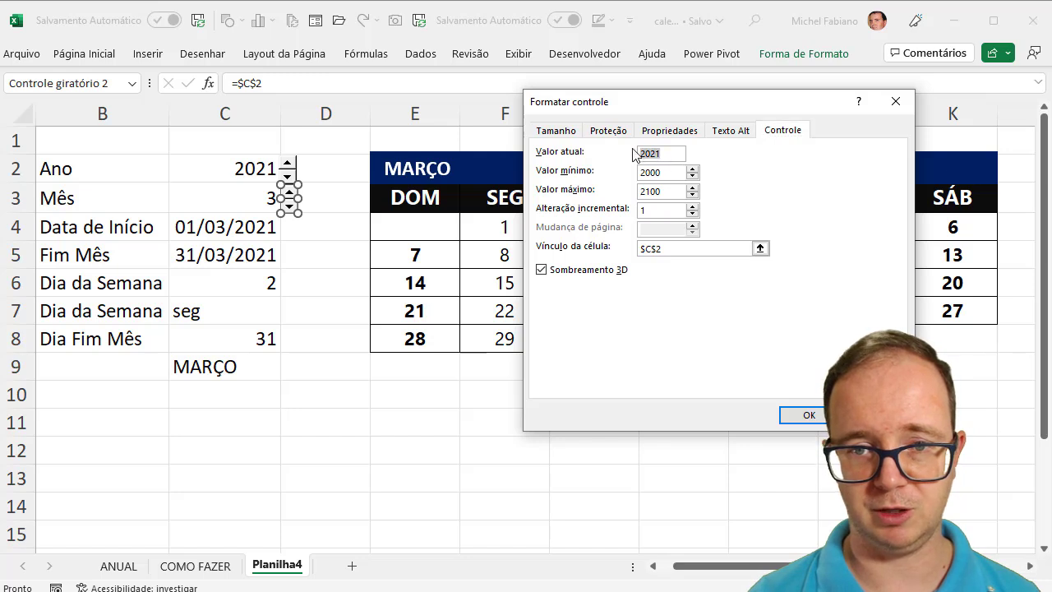
{"action": "type", "text": "1"}
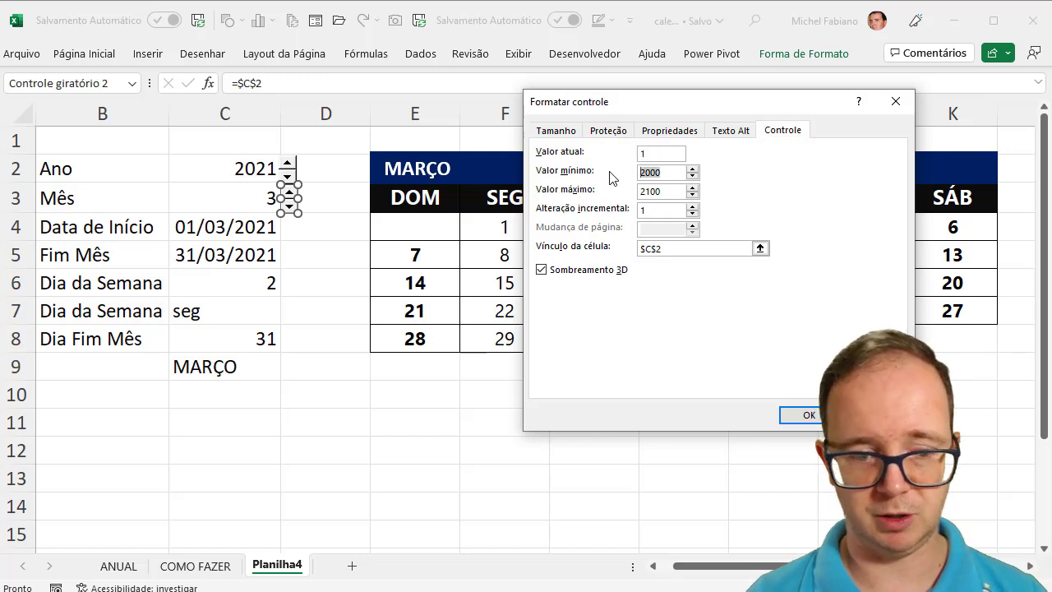
{"action": "type", "text": "1"}
{"action": "key", "text": "Tab"}
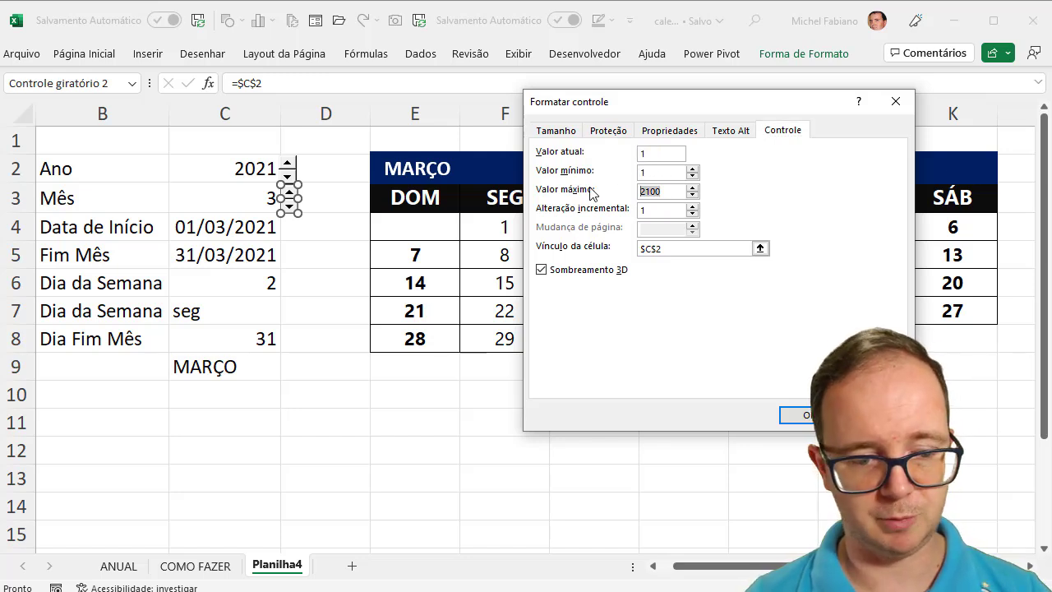
{"action": "type", "text": "12"}
{"action": "key", "text": "Return"}
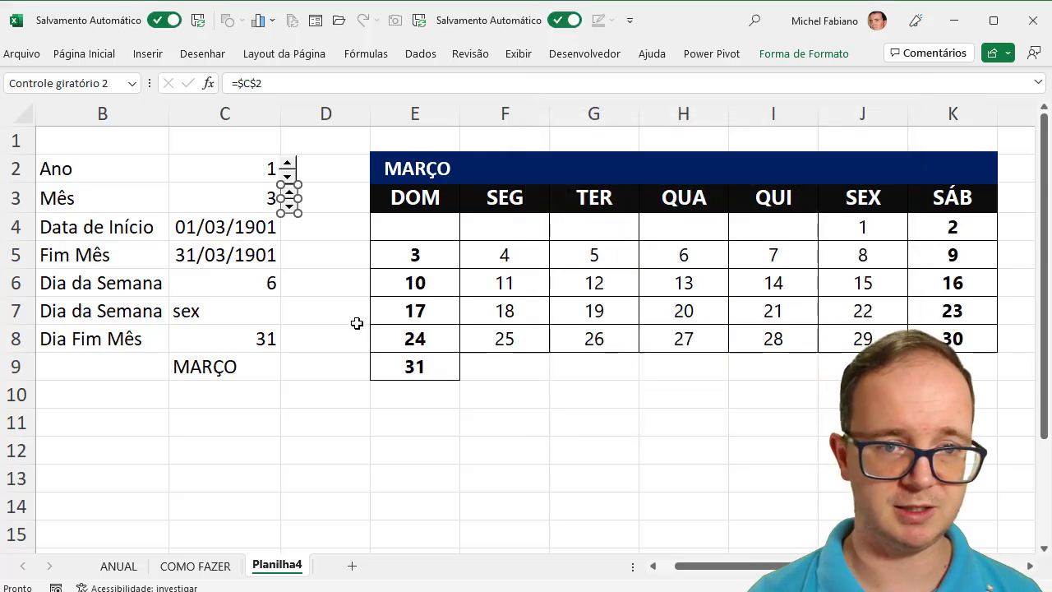
After testing shows it still changes the year, relink the month spinner from $C$2 to C3
{"action": "left_click", "coordinate": [314, 288]}
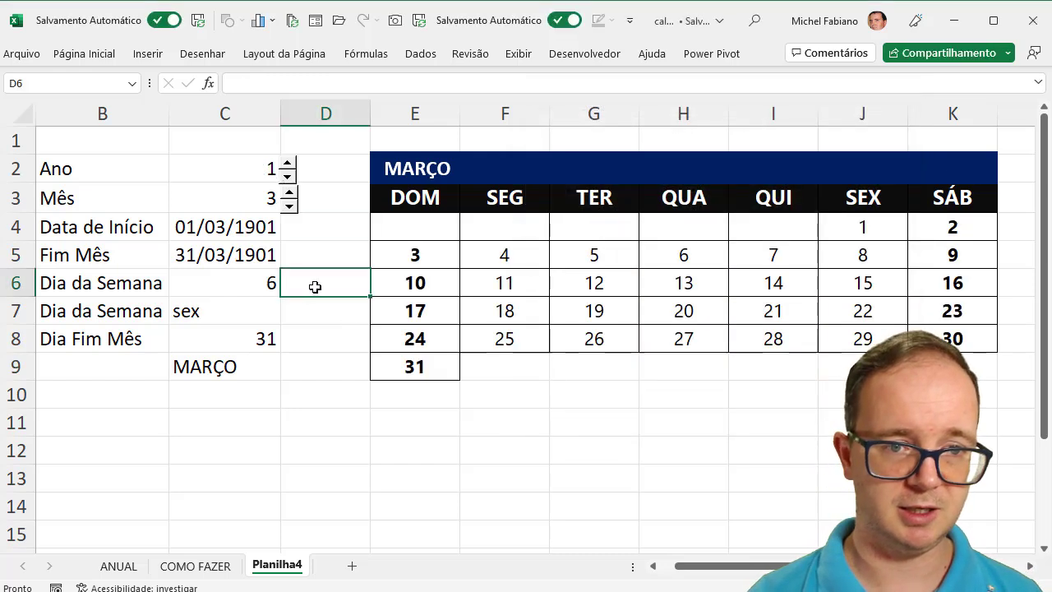
{"action": "left_click", "coordinate": [290, 197]}
{"action": "left_click", "coordinate": [291, 197]}
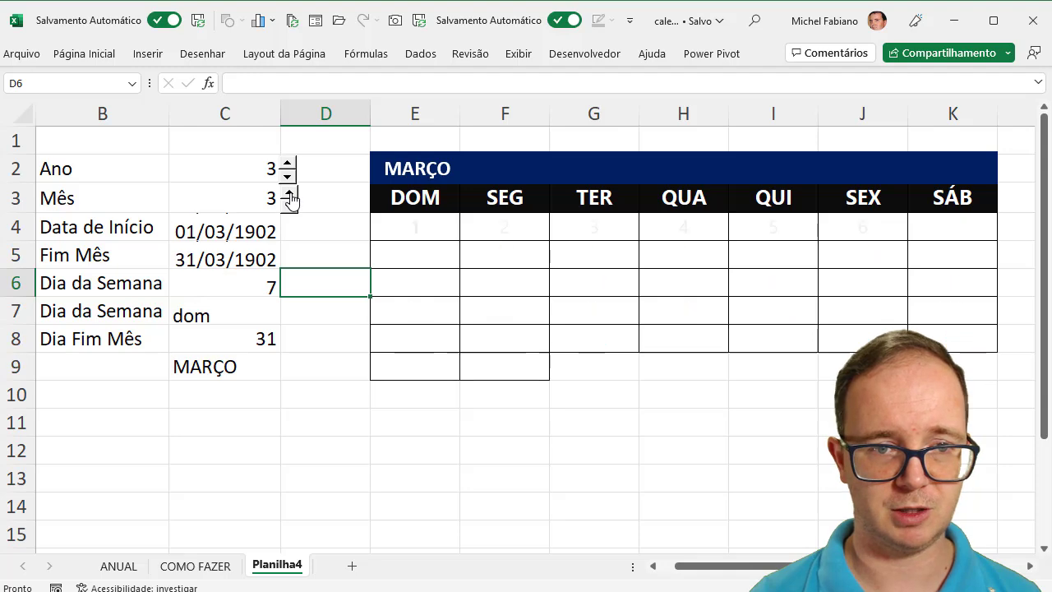
{"action": "right_click", "coordinate": [289, 200]}
{"action": "left_click", "coordinate": [358, 360]}
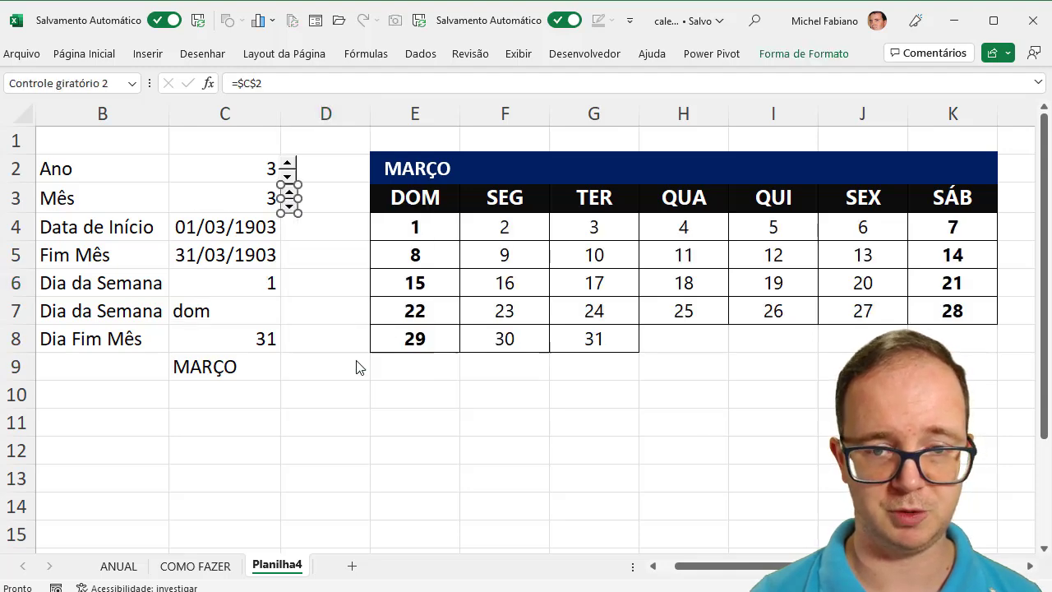
{"action": "left_click", "coordinate": [670, 251]}
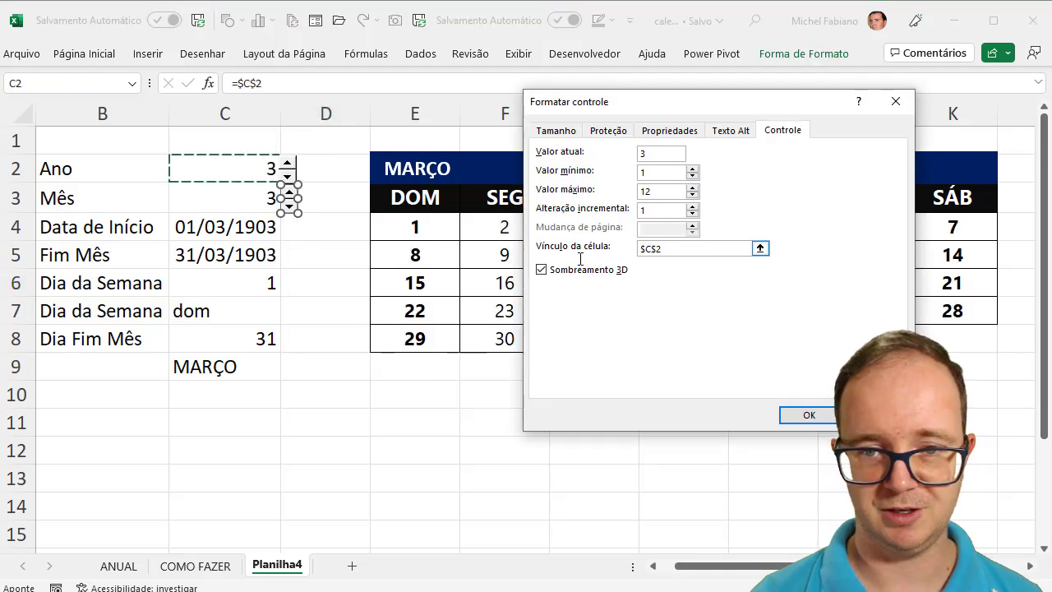
{"action": "left_click_drag", "start_coordinate": [612, 245], "coordinate": [573, 241]}
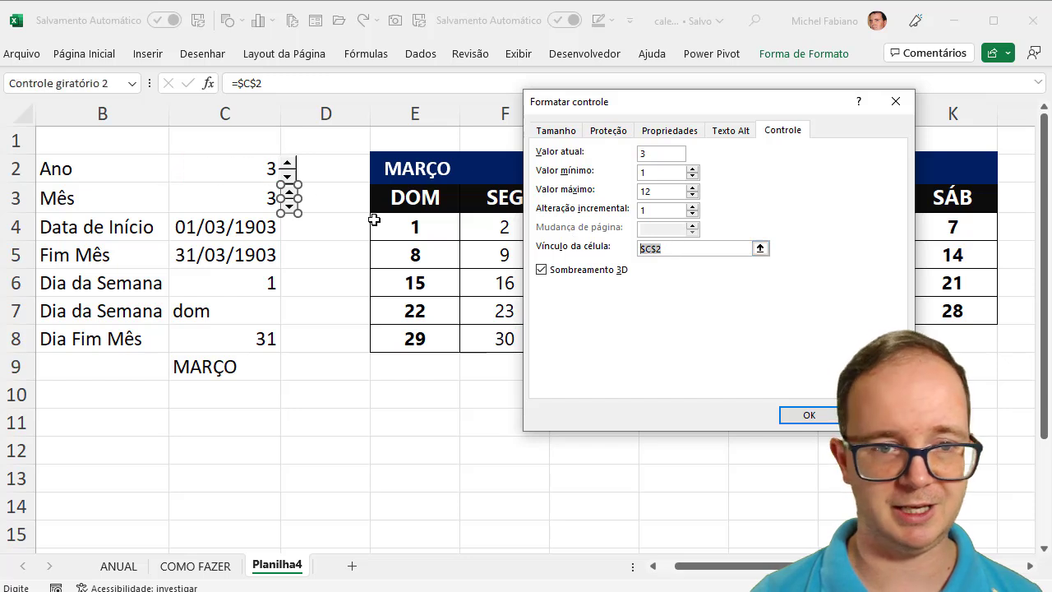
{"action": "left_click", "coordinate": [261, 198]}
Confirm the new C3 link and raise the year with its spinner to 2022
{"action": "left_click", "coordinate": [809, 415]}
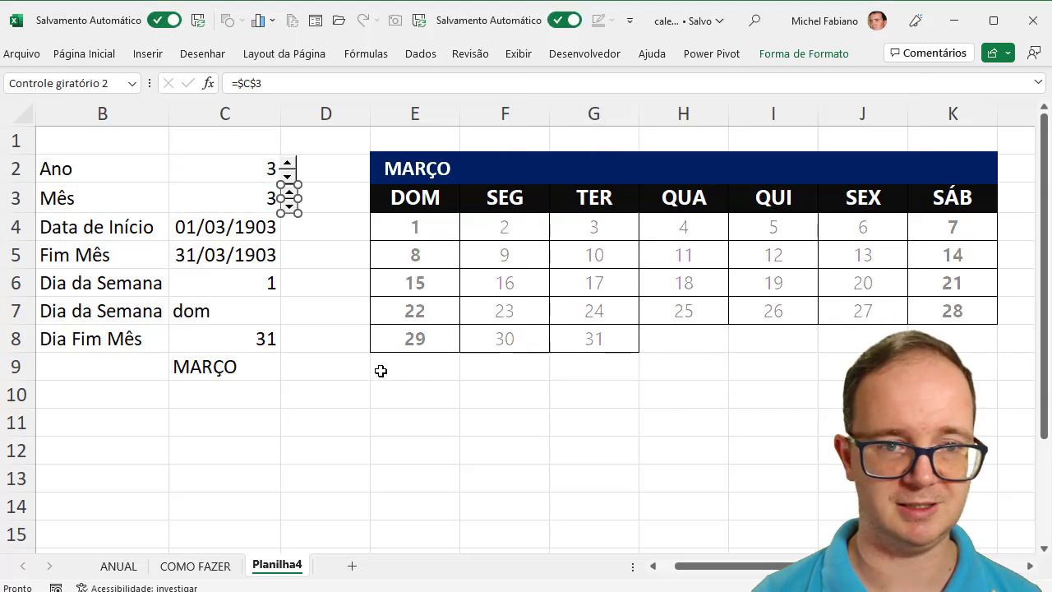
{"action": "left_click", "coordinate": [298, 303]}
{"action": "left_click", "coordinate": [286, 159]}
{"action": "left_click", "coordinate": [288, 166]}
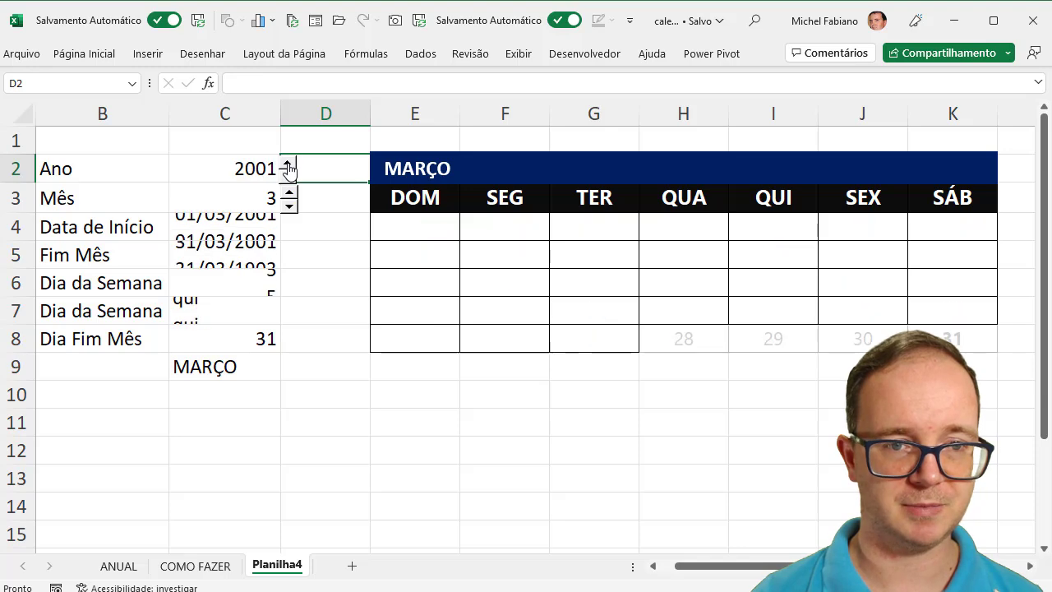
{"action": "left_click", "coordinate": [289, 167]}
{"action": "left_click", "coordinate": [288, 167]}
{"action": "left_click", "coordinate": [288, 167]}
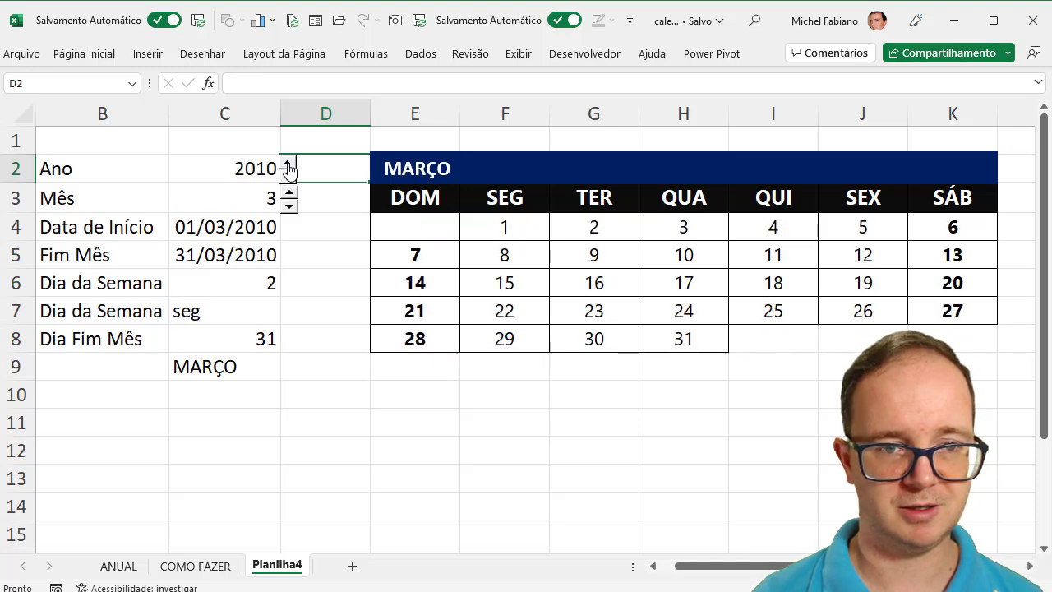
{"action": "left_click", "coordinate": [288, 167]}
{"action": "left_click", "coordinate": [288, 167]}
{"action": "left_click", "coordinate": [288, 167]}
{"action": "left_click", "coordinate": [289, 167]}
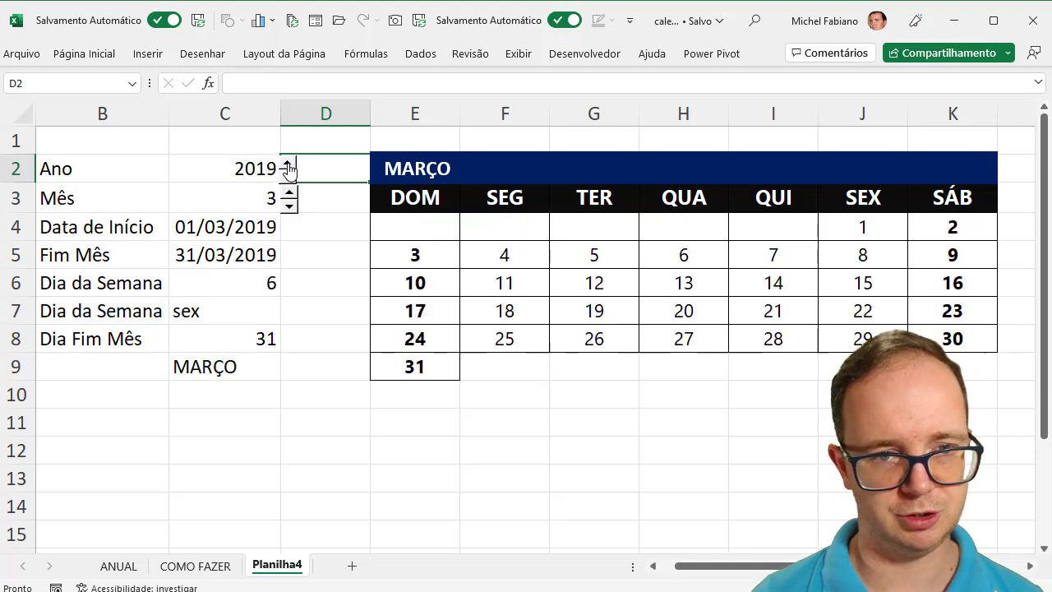
{"action": "left_click", "coordinate": [289, 167]}
{"action": "left_click", "coordinate": [289, 166]}
{"action": "left_click", "coordinate": [288, 167]}
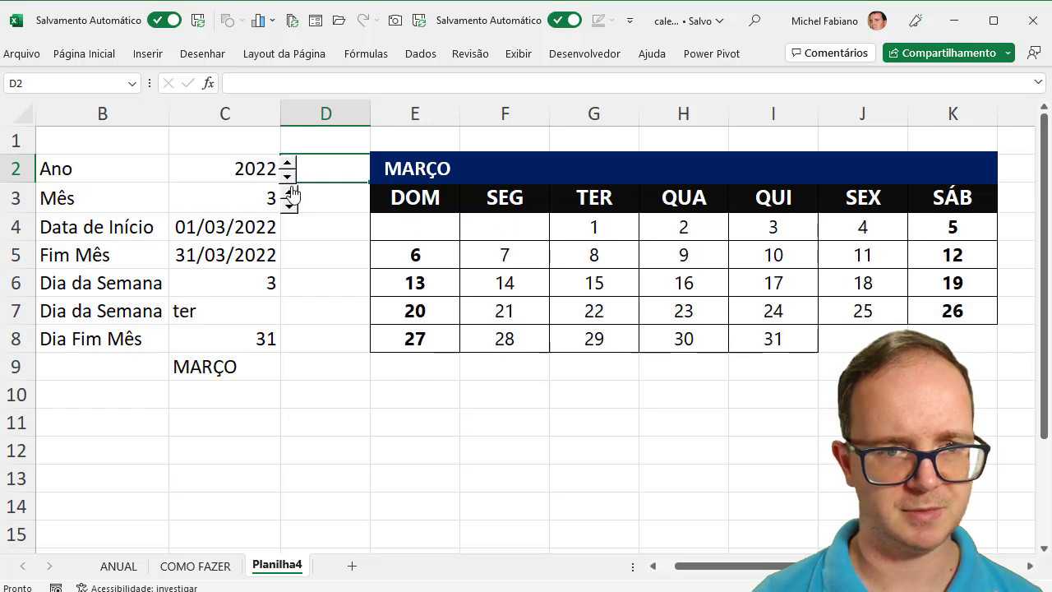
Advance the month spinner to 7, showing JULHO 2022
{"action": "left_click", "coordinate": [289, 194]}
{"action": "left_click", "coordinate": [290, 194]}
{"action": "left_click", "coordinate": [289, 194]}
{"action": "left_click", "coordinate": [289, 194]}
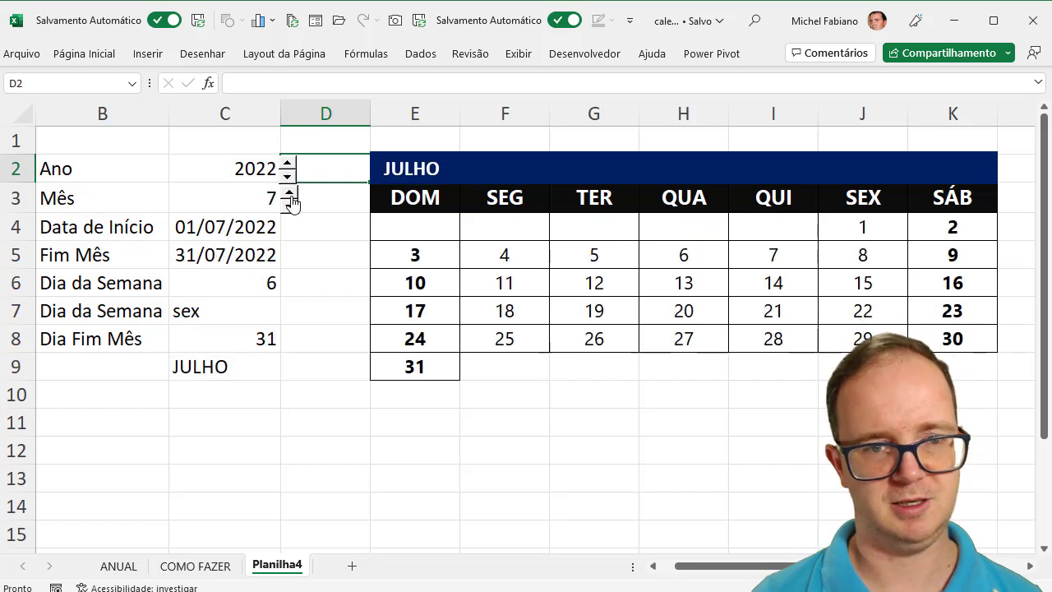